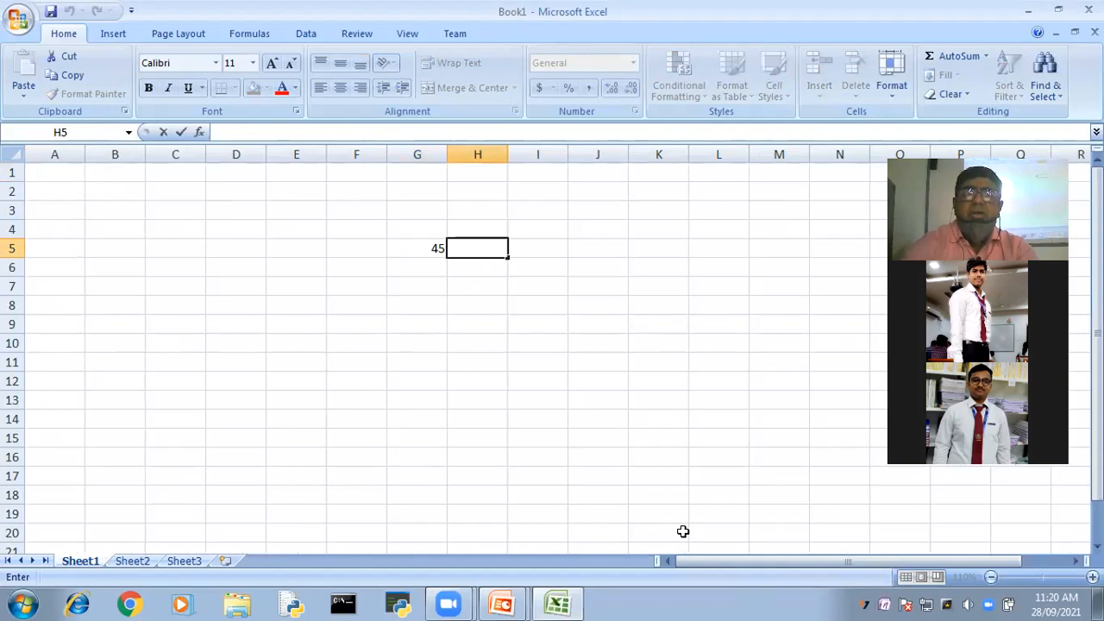
Enter an IF formula in H5 that returns "Yes" when G5 is greater than or equal to 100, otherwise "No"
text(=)
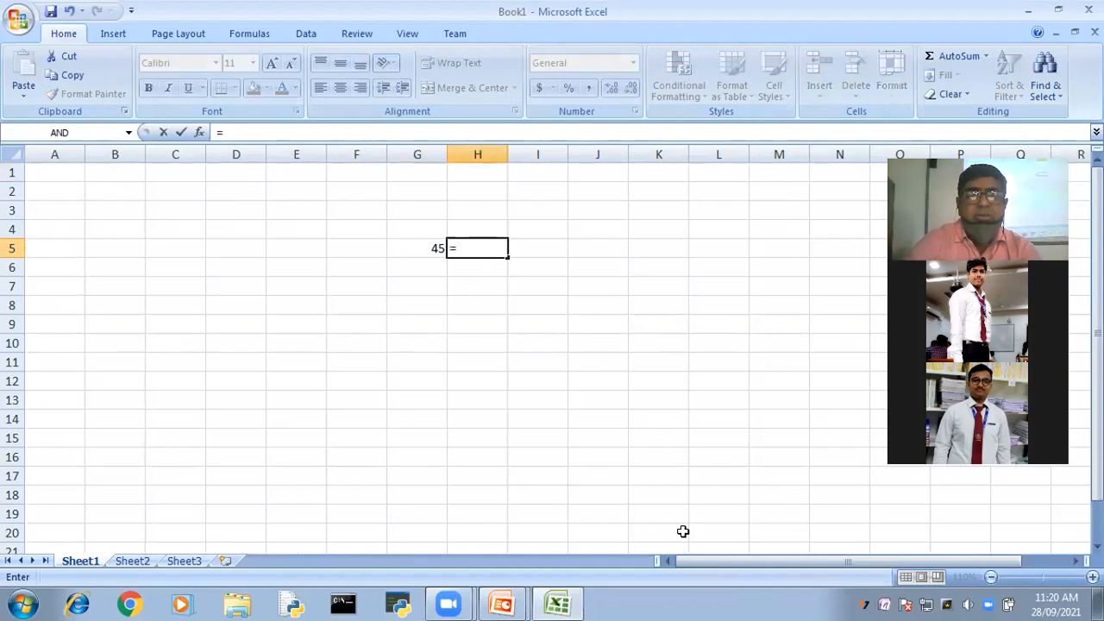
text(if)
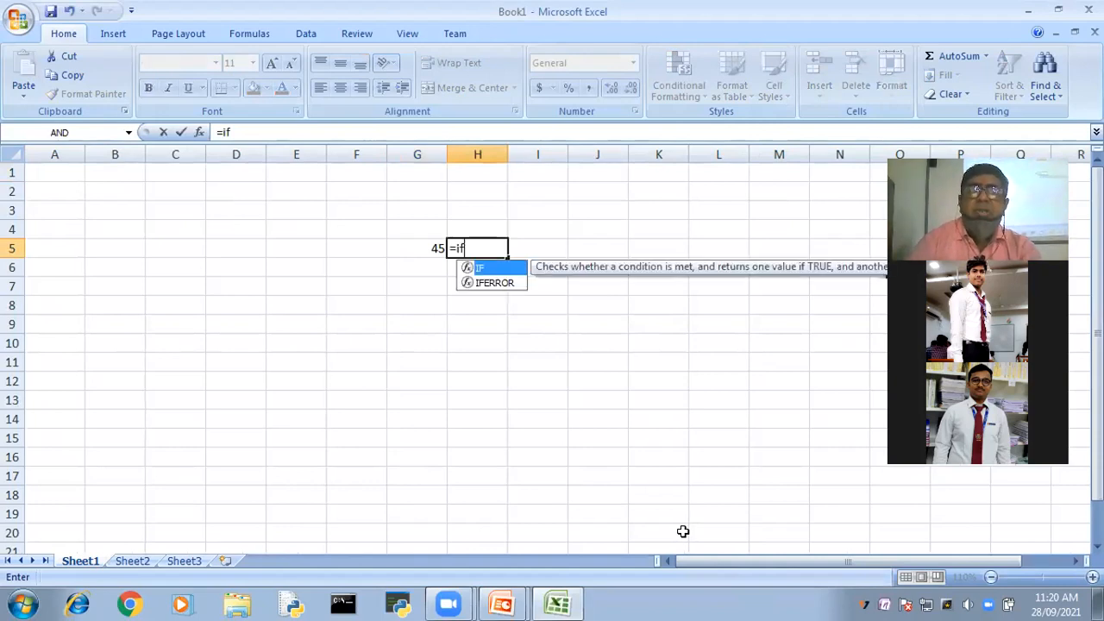
key(Tab)
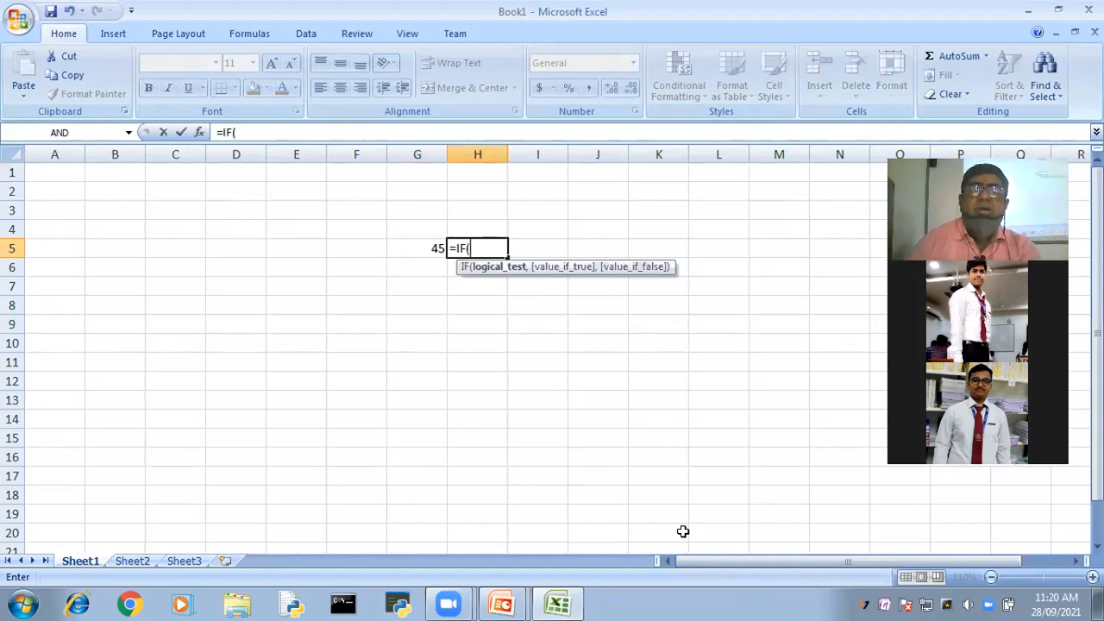
click(421, 248)
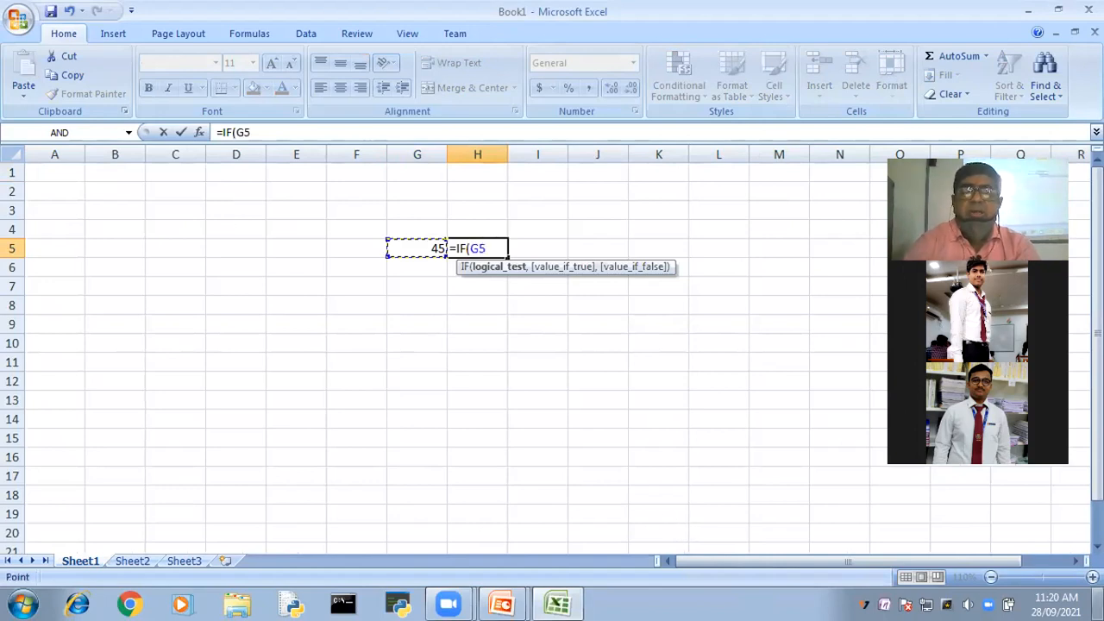
text(>)
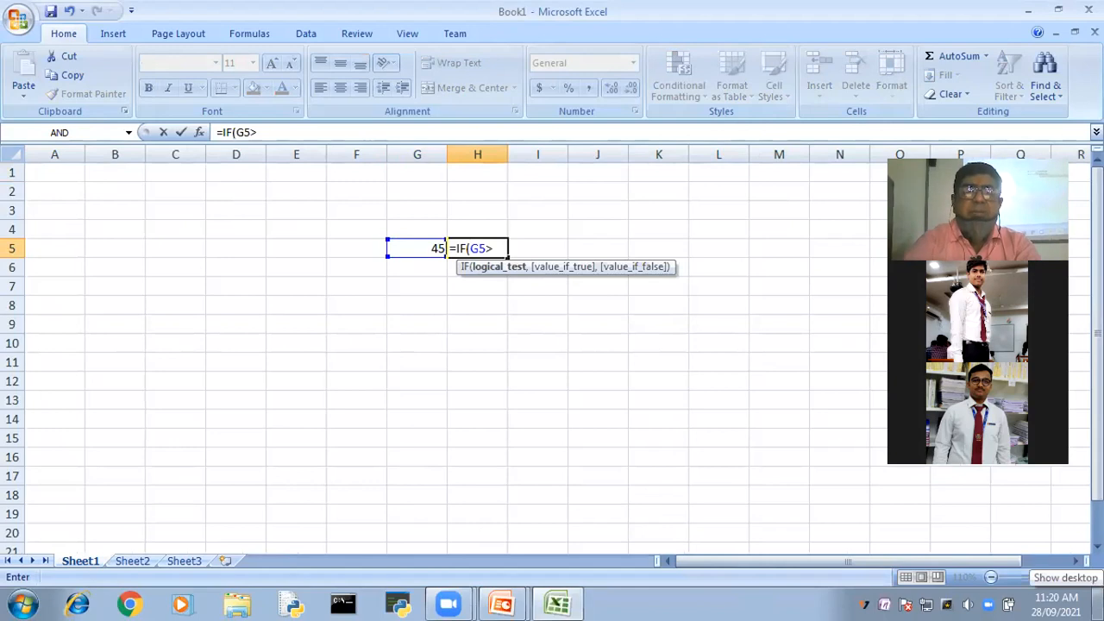
text(=100,)
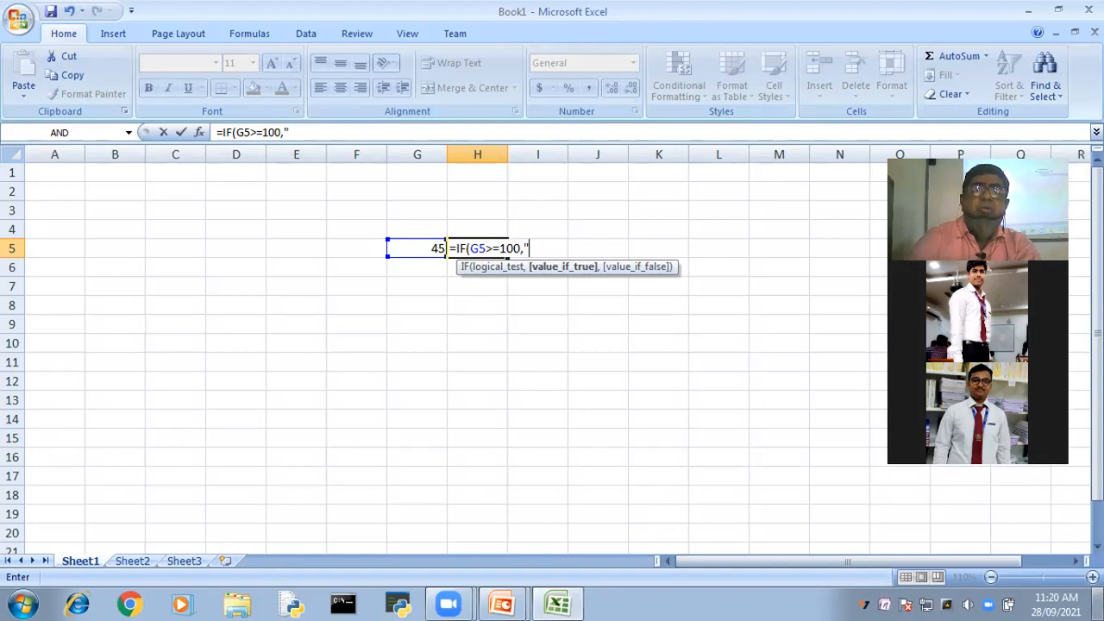
text(NO")
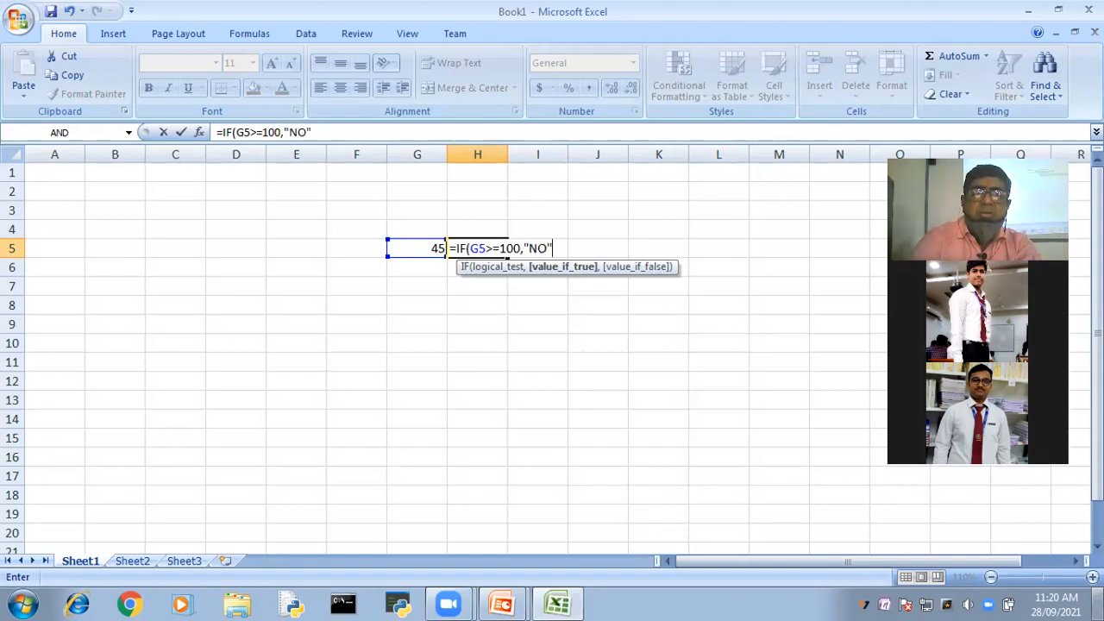
key(BackSpace)
key(BackSpace)
key(BackSpace)
text(Yes","No)
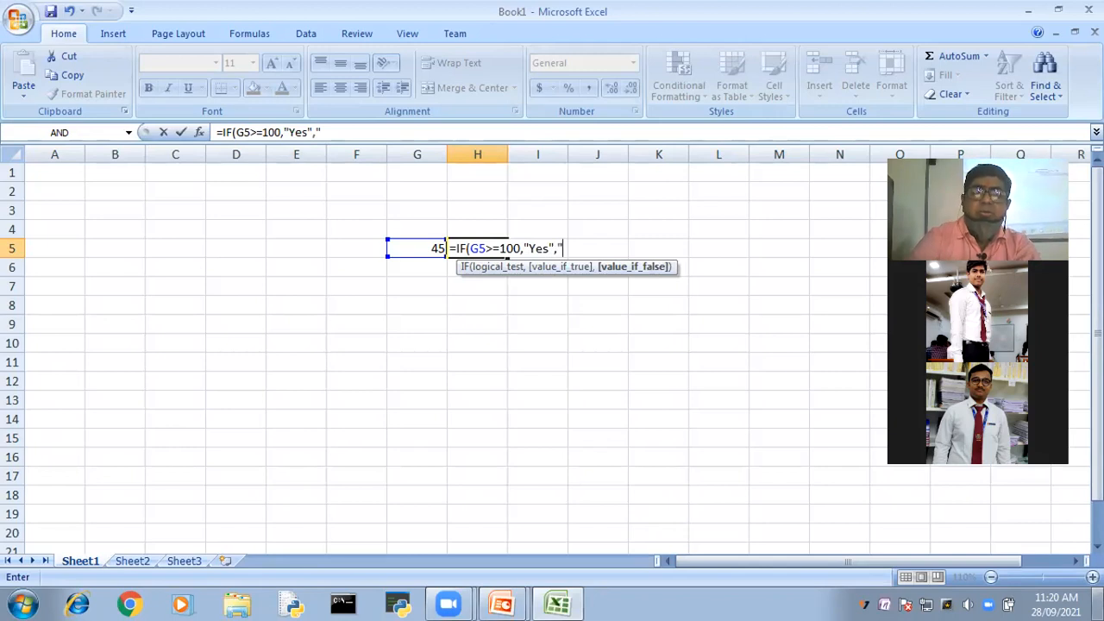
text("))
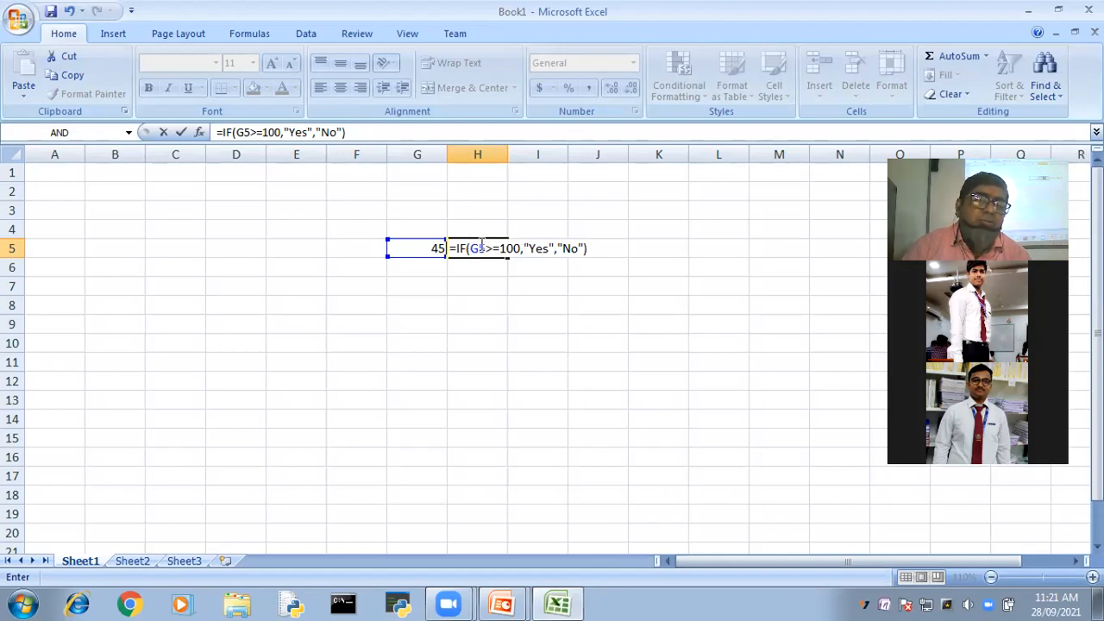
drag(470, 248, 521, 248)
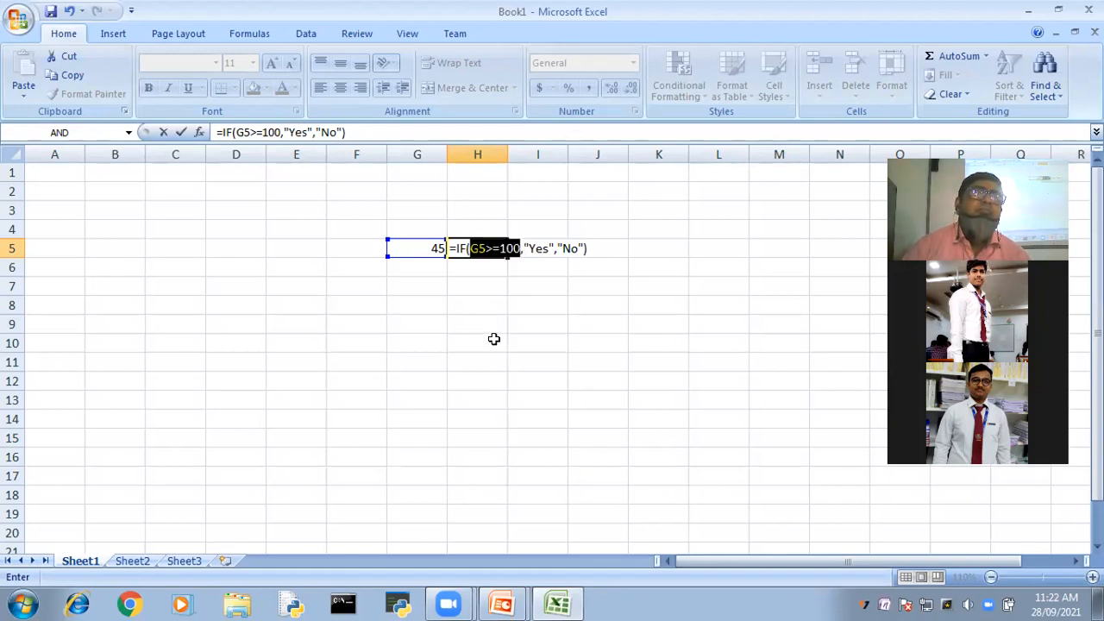
key(F2)
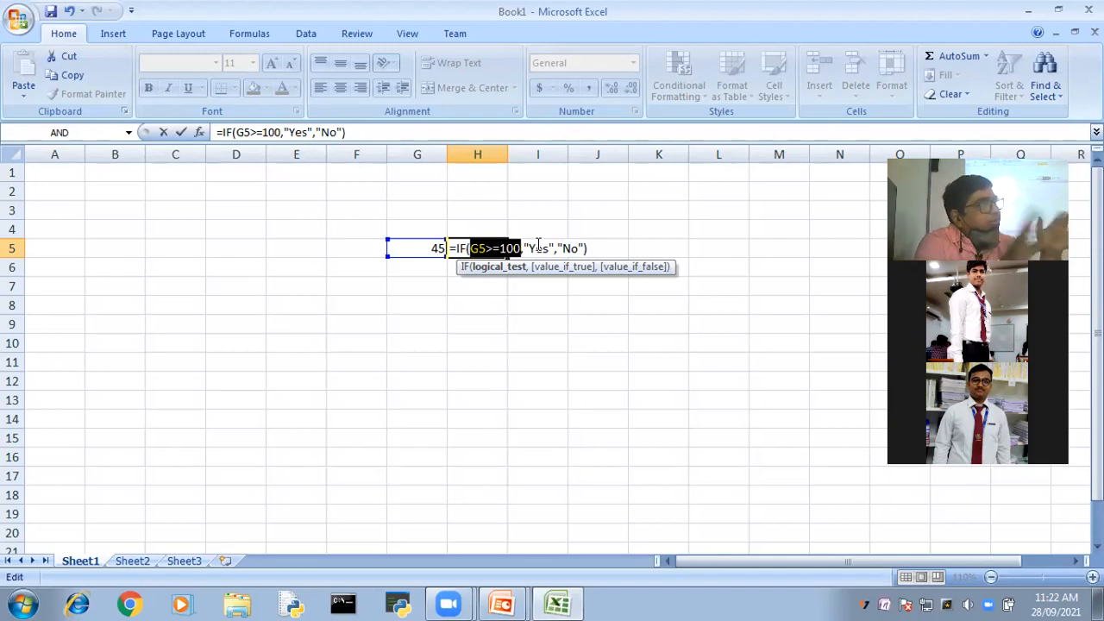
click(597, 247)
key(Return)
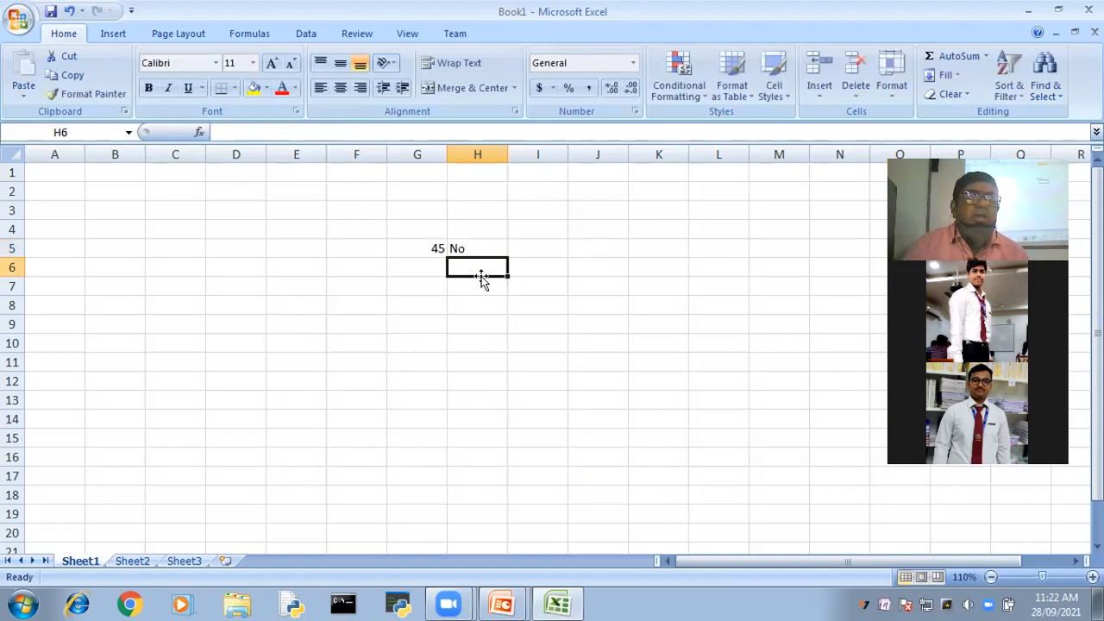
Change the value in cell G5 to 145
double_click(425, 250)
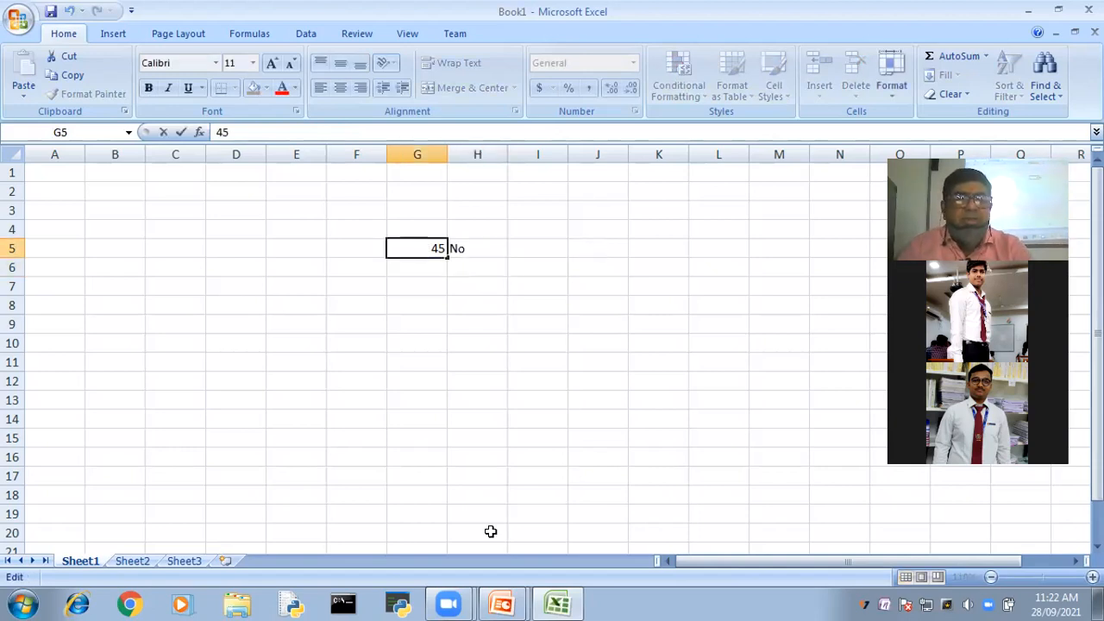
text(1)
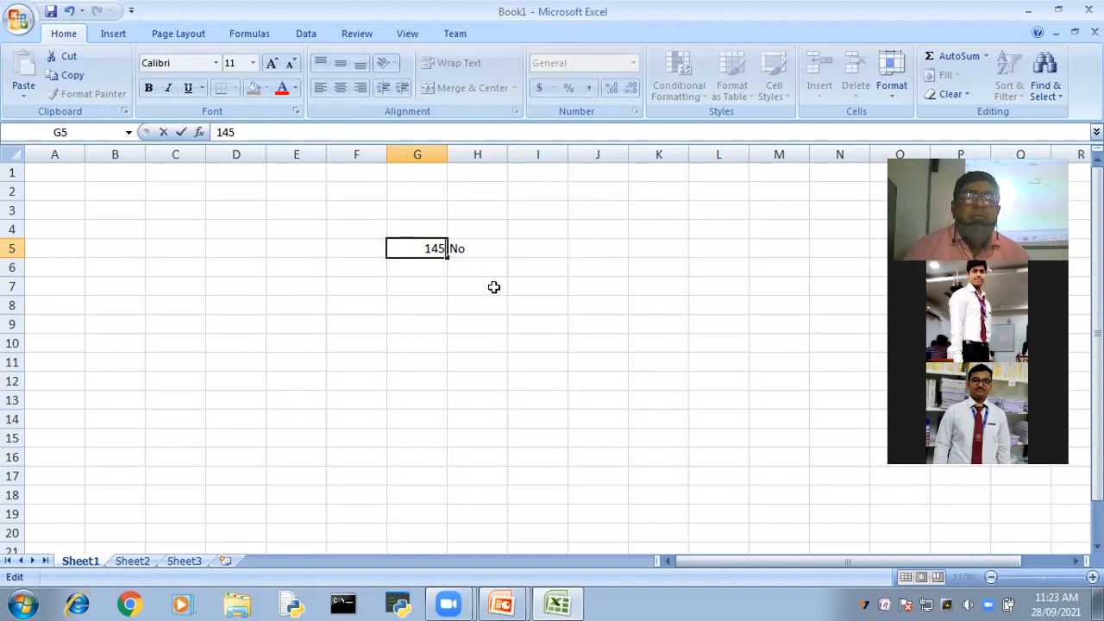
key(Return)
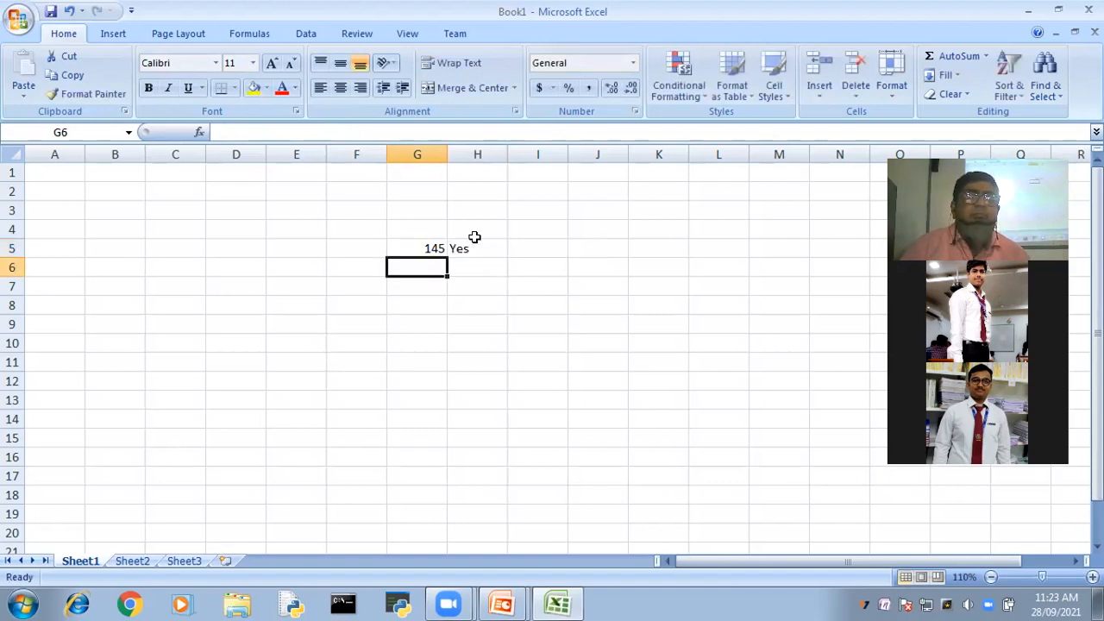
Review the logical test in H5's IF formula and clear the whole formula from the cell
key(alt+Tab)
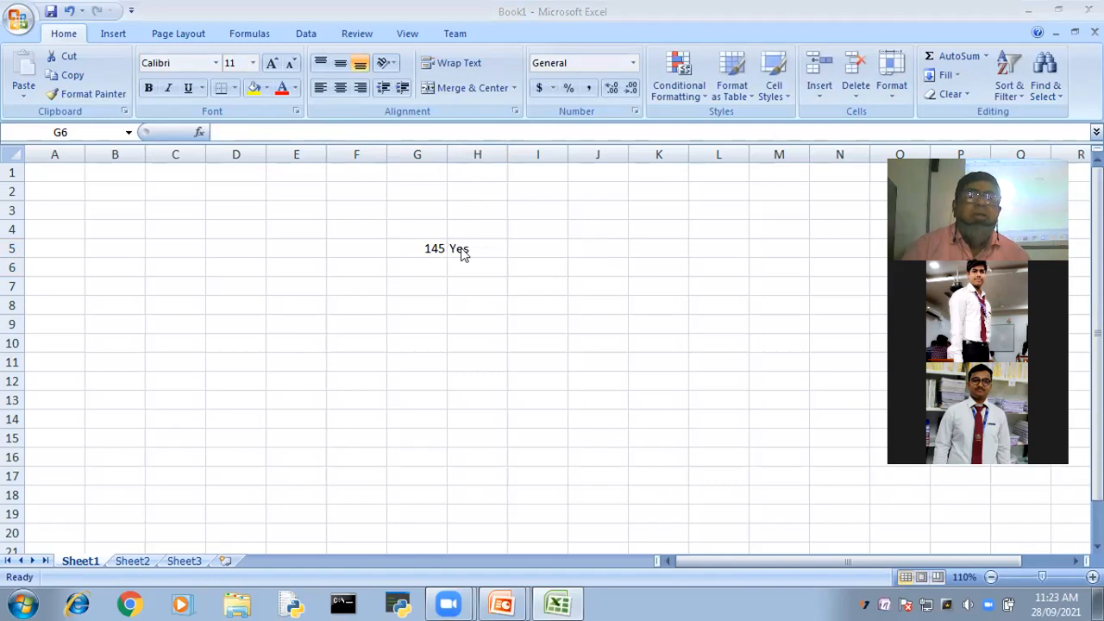
key(BackSpace)
click(467, 247)
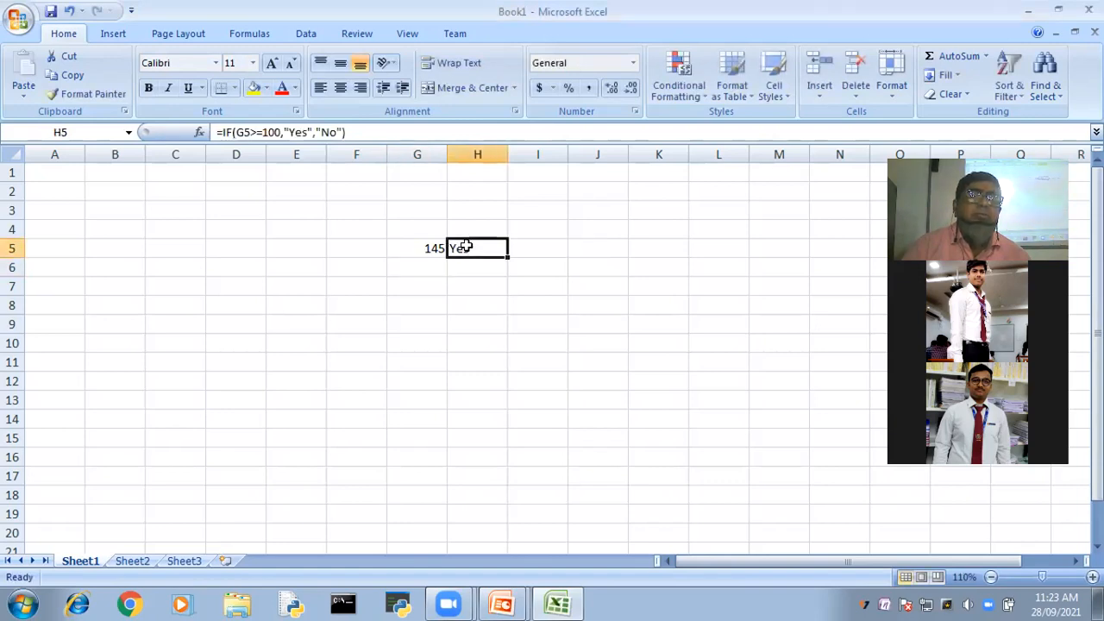
key(F2)
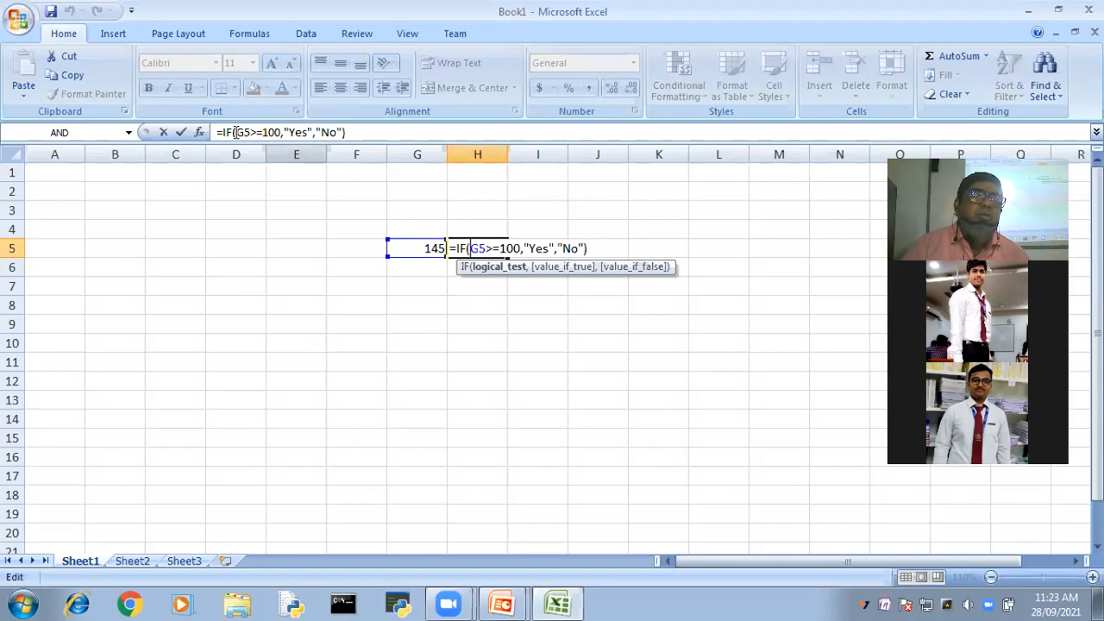
drag(237, 132, 278, 130)
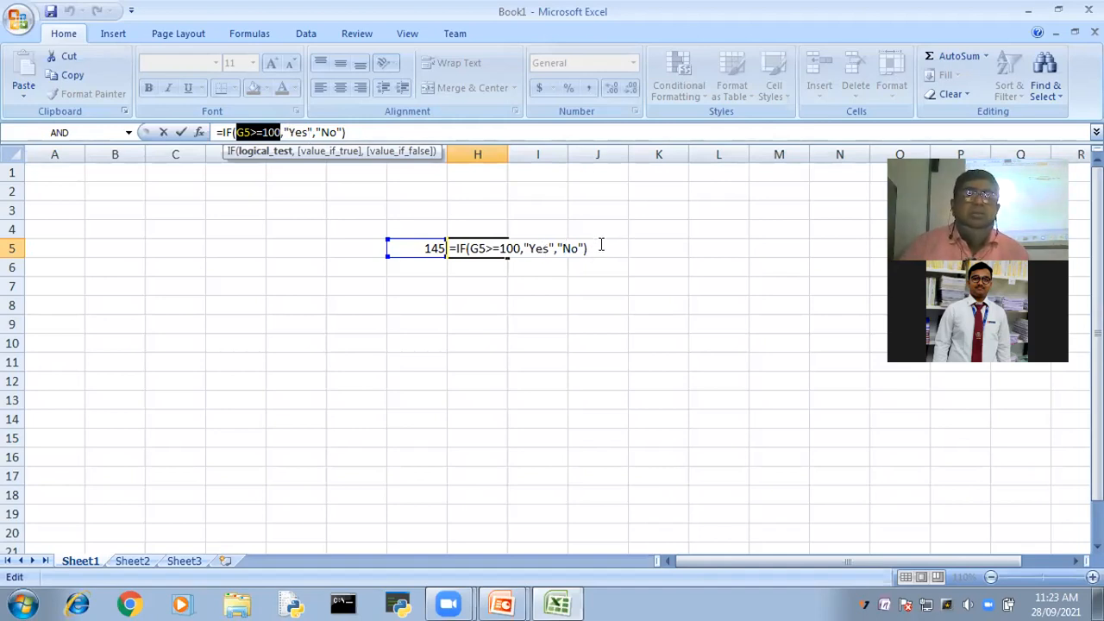
click(635, 264)
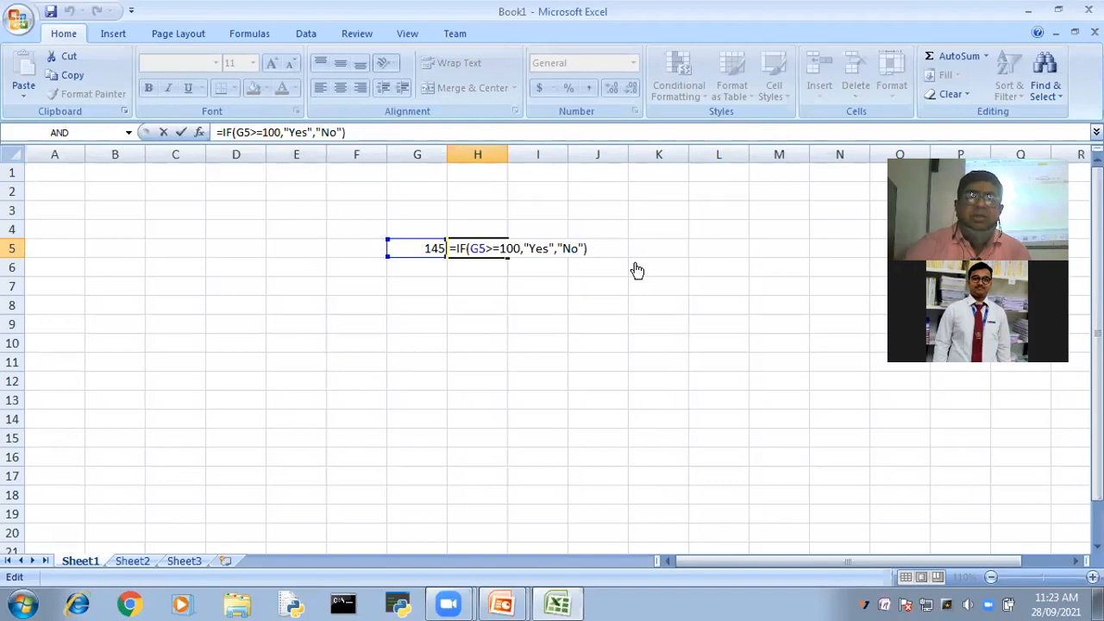
key(BackSpace)
key(BackSpace)
key(BackSpace)
key(BackSpace)
key(BackSpace)
key(BackSpace)
key(BackSpace)
key(BackSpace)
key(BackSpace)
key(BackSpace)
key(BackSpace)
key(BackSpace)
key(BackSpace)
key(BackSpace)
key(BackSpace)
key(BackSpace)
key(BackSpace)
key(BackSpace)
key(BackSpace)
key(BackSpace)
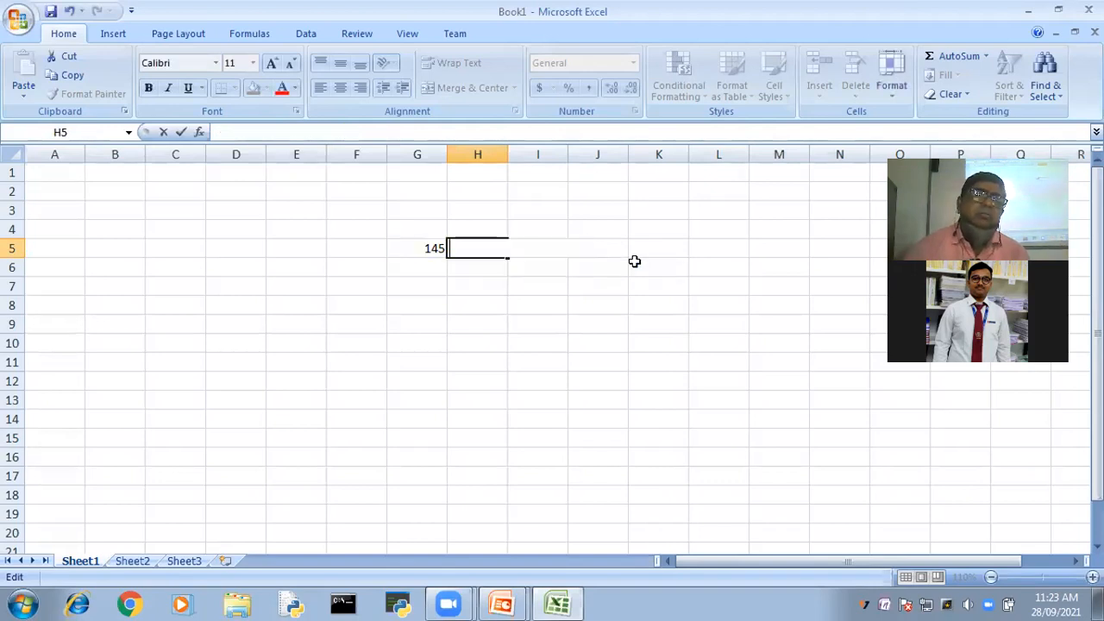
click(411, 255)
Enter 140 in G6 and extend the descending series from G5:G6 through G16
click(412, 264)
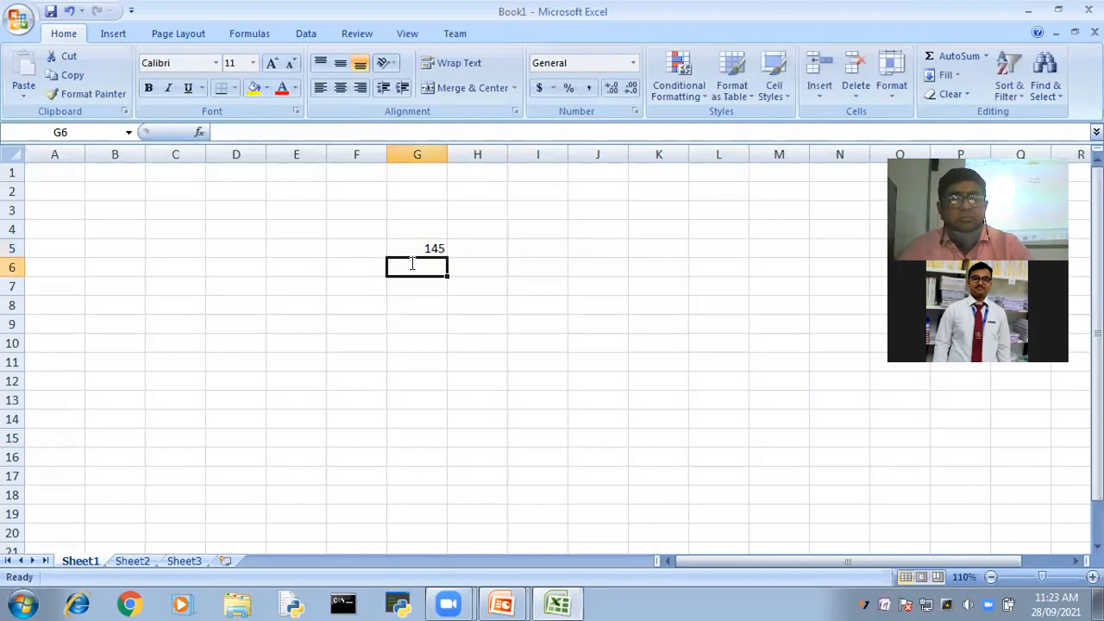
text(140)
click(431, 387)
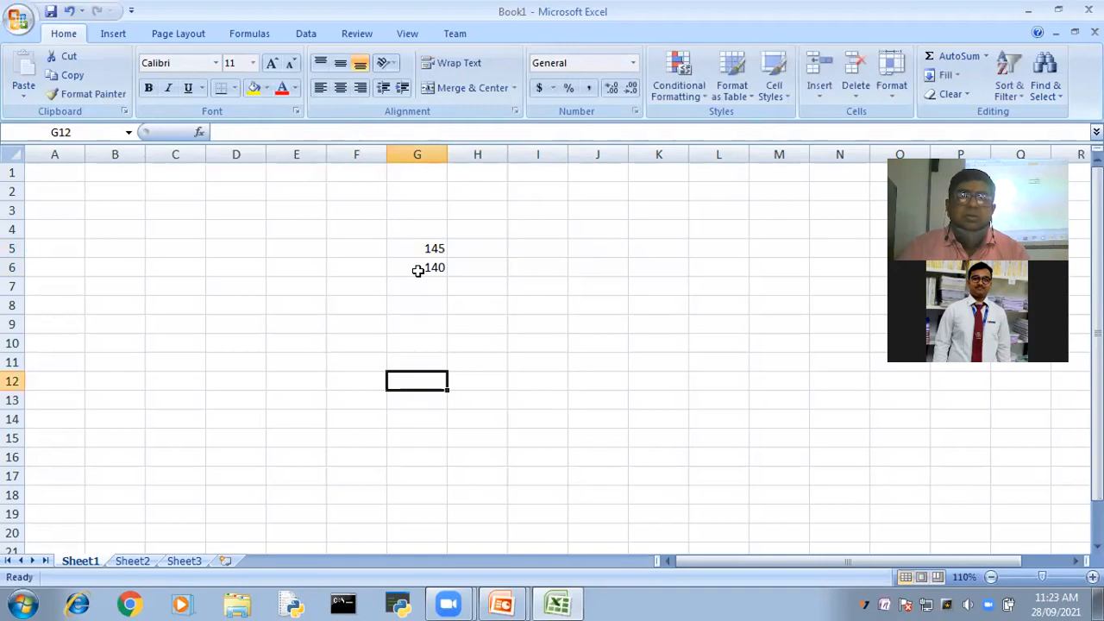
drag(424, 248, 495, 457)
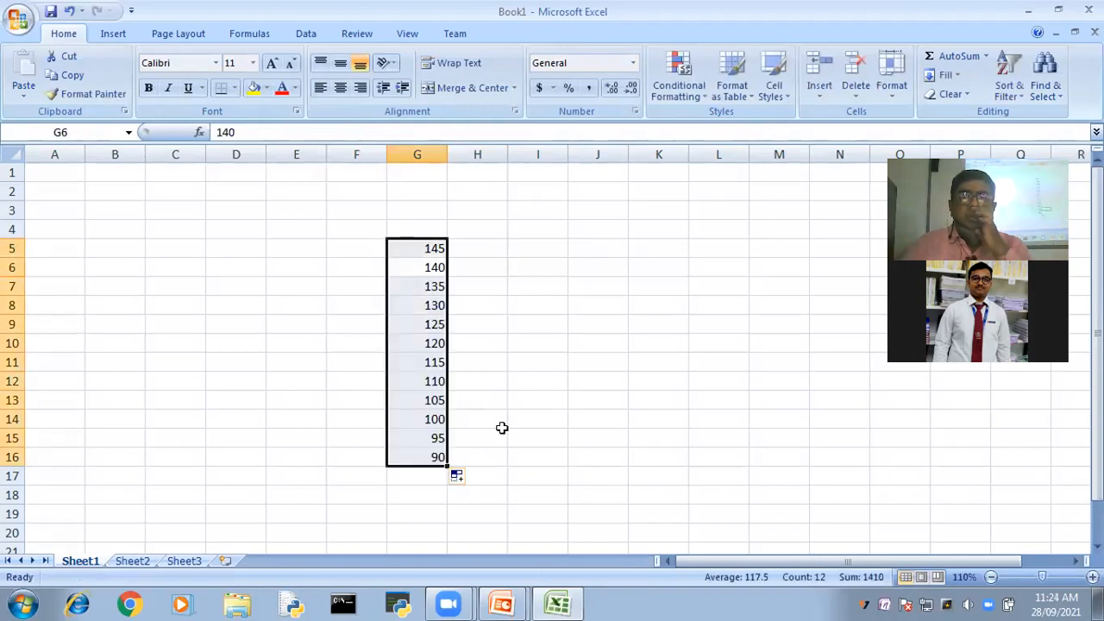
click(503, 432)
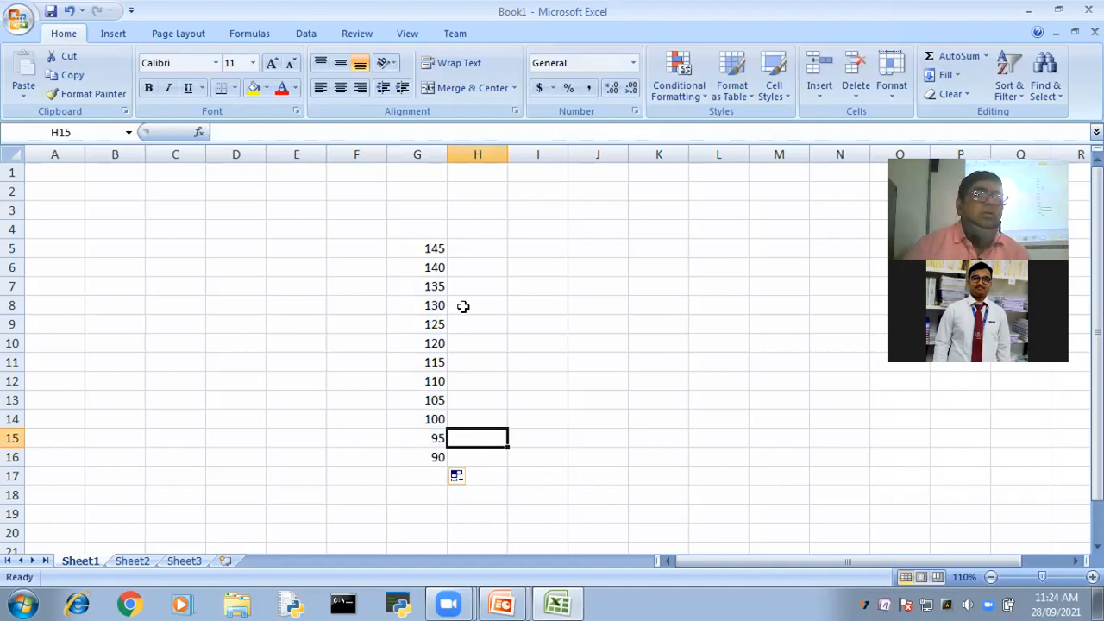
Enter an IF formula in H5 that returns "Pass" when G5 is greater than or equal to 130, otherwise "Fail"
click(474, 247)
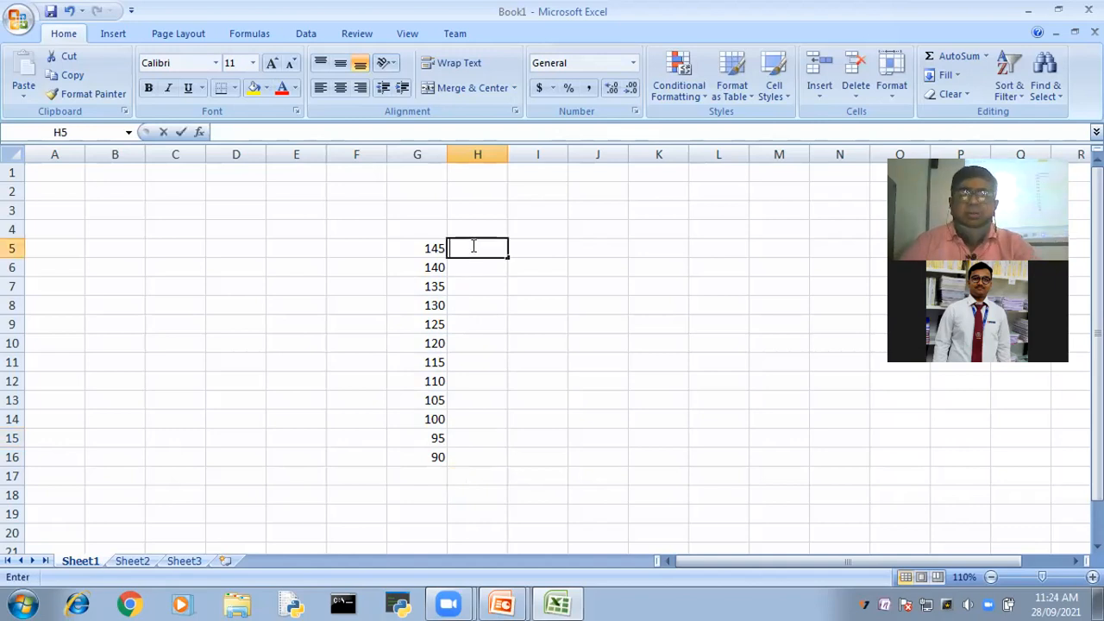
text(=)
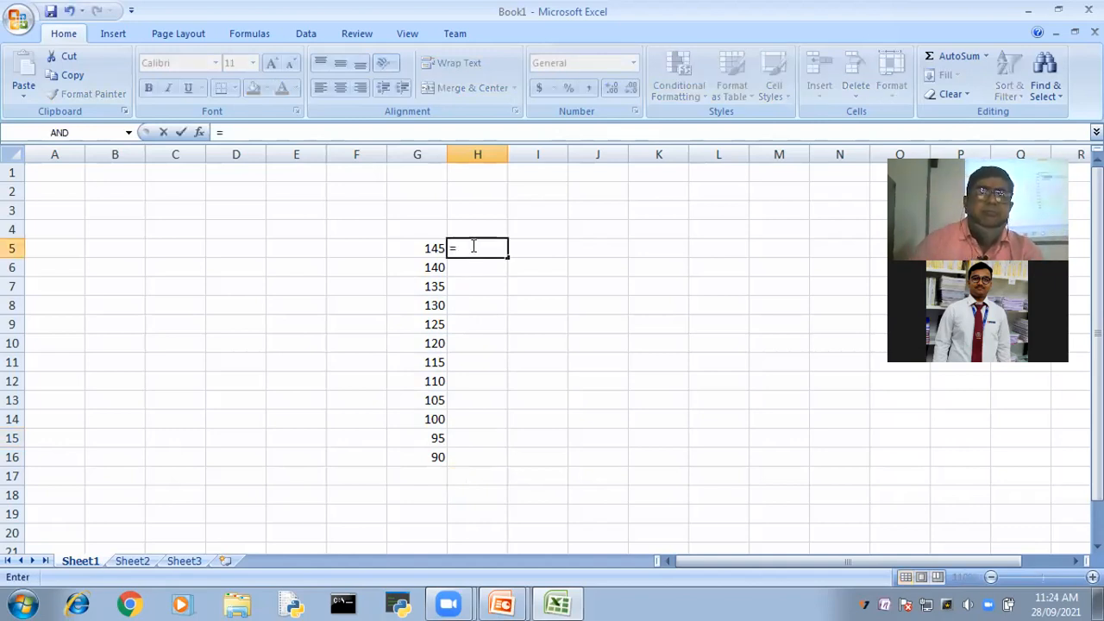
text(if)
key(Tab)
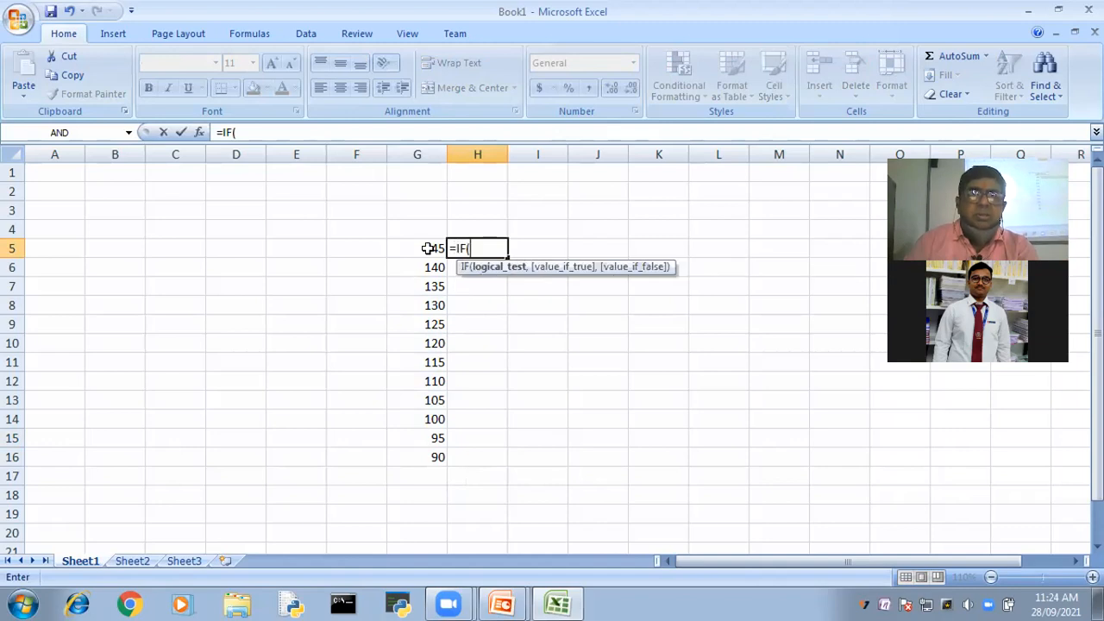
click(427, 249)
text(>=)
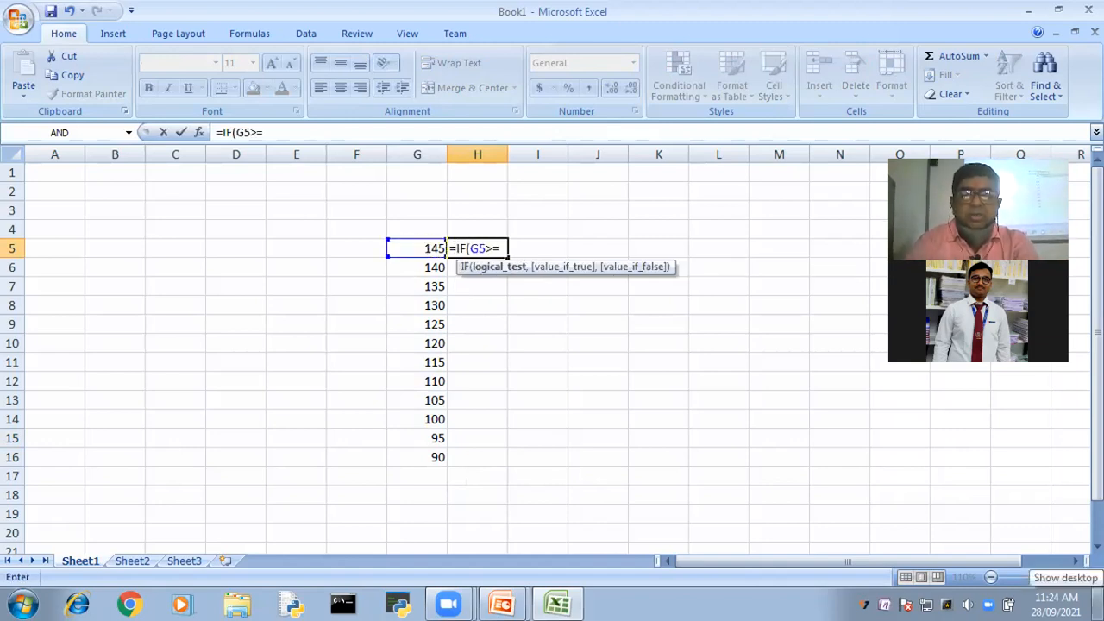
text(130,)
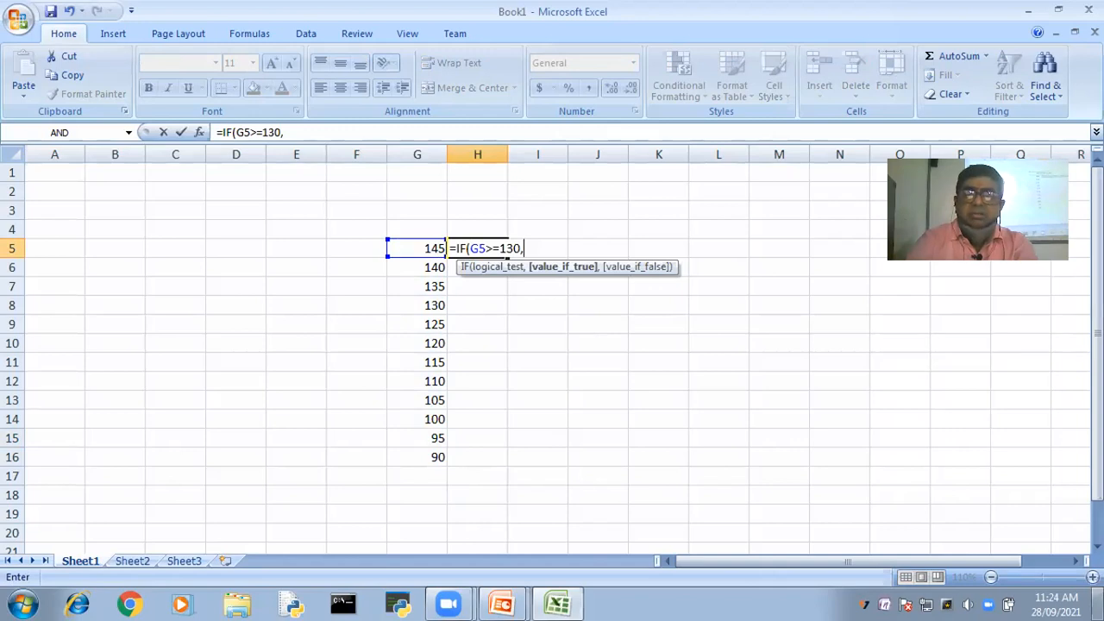
text("P{)
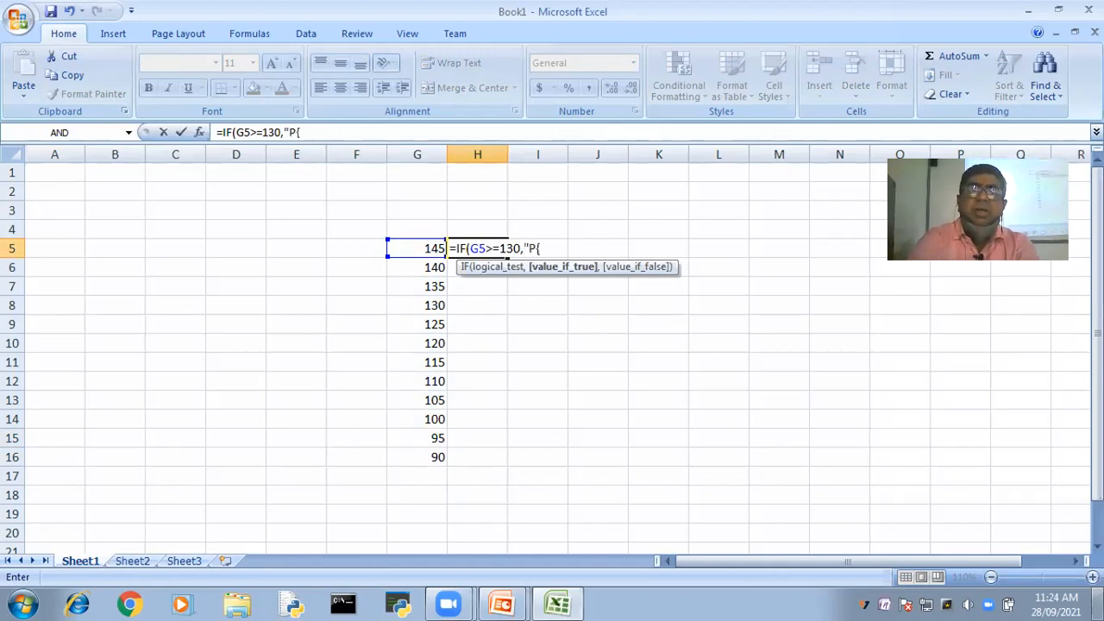
key(BackSpace)
text(ass")
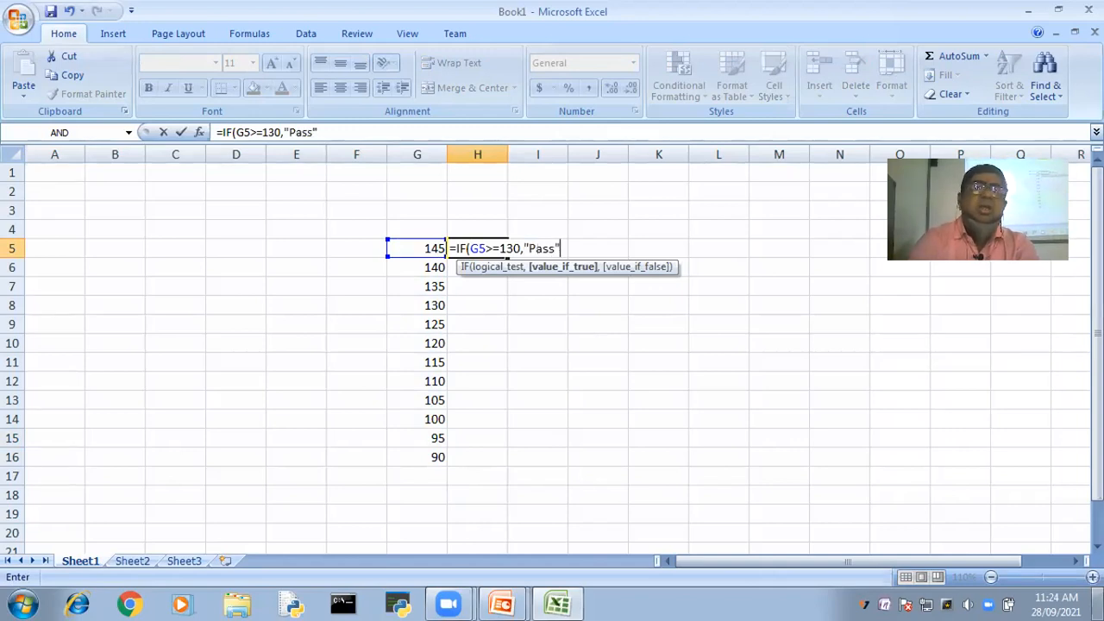
text(,")
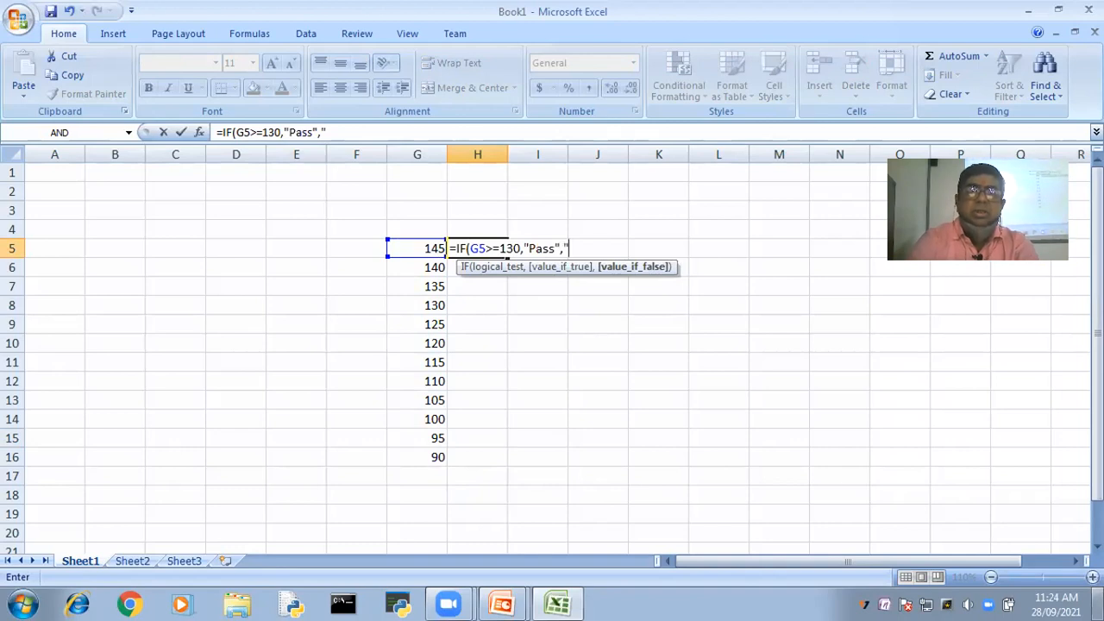
text(Fail"))
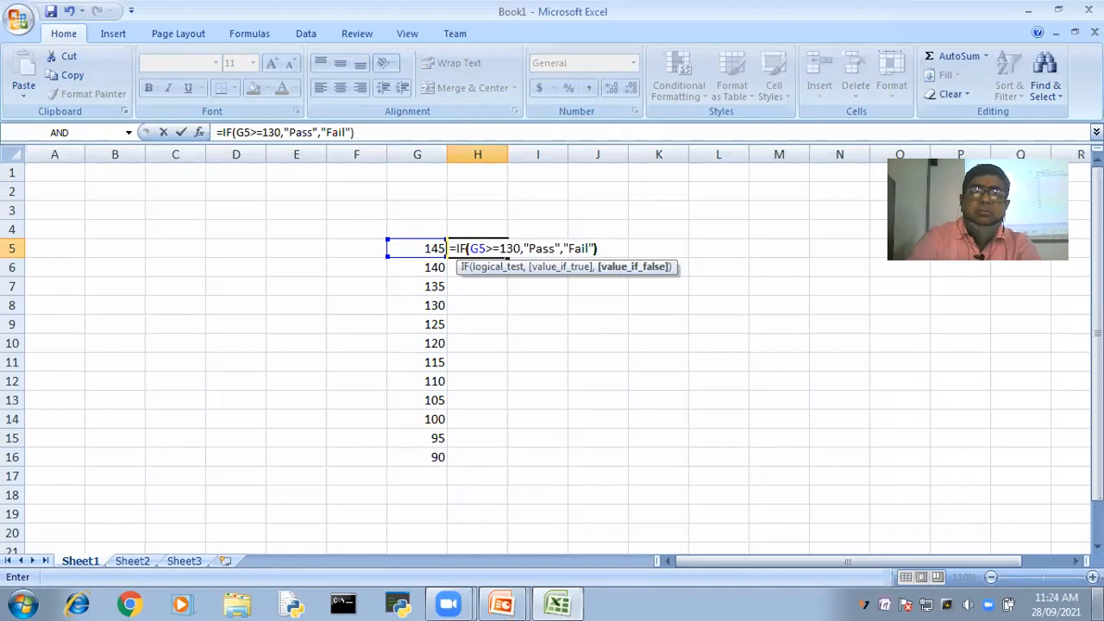
key(Return)
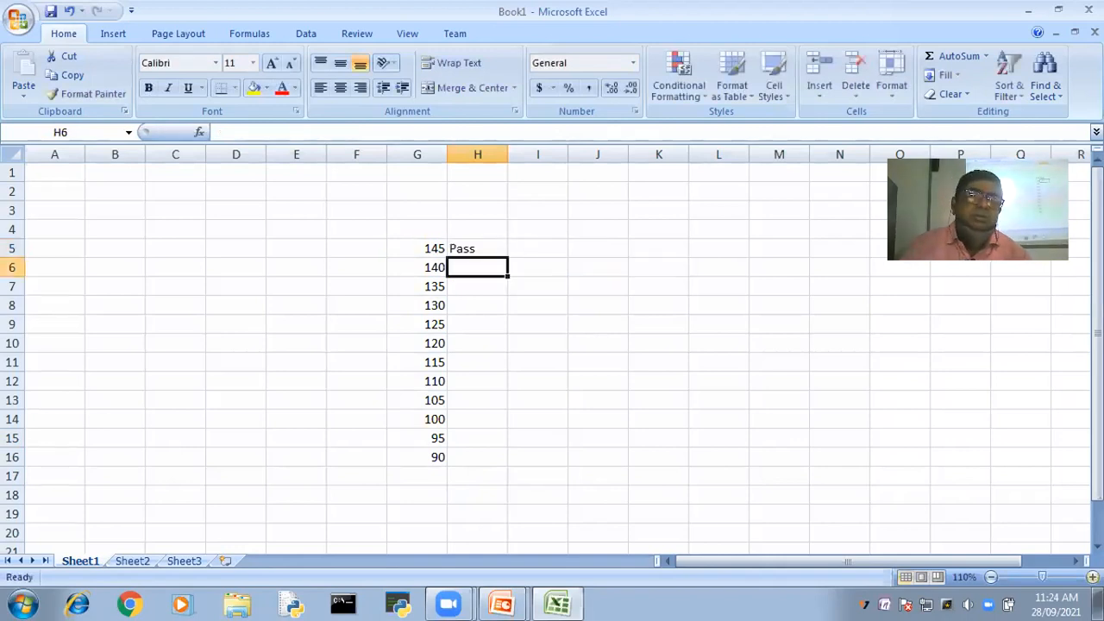
Copy the IF formula from H5 down through H16
click(504, 256)
drag(508, 258, 596, 458)
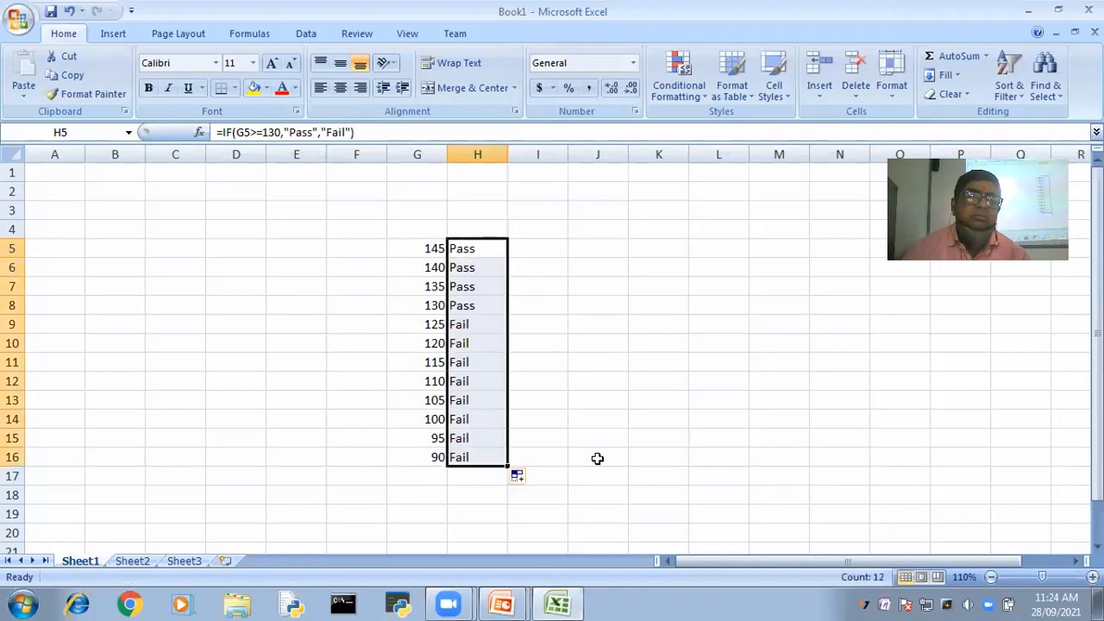
click(600, 455)
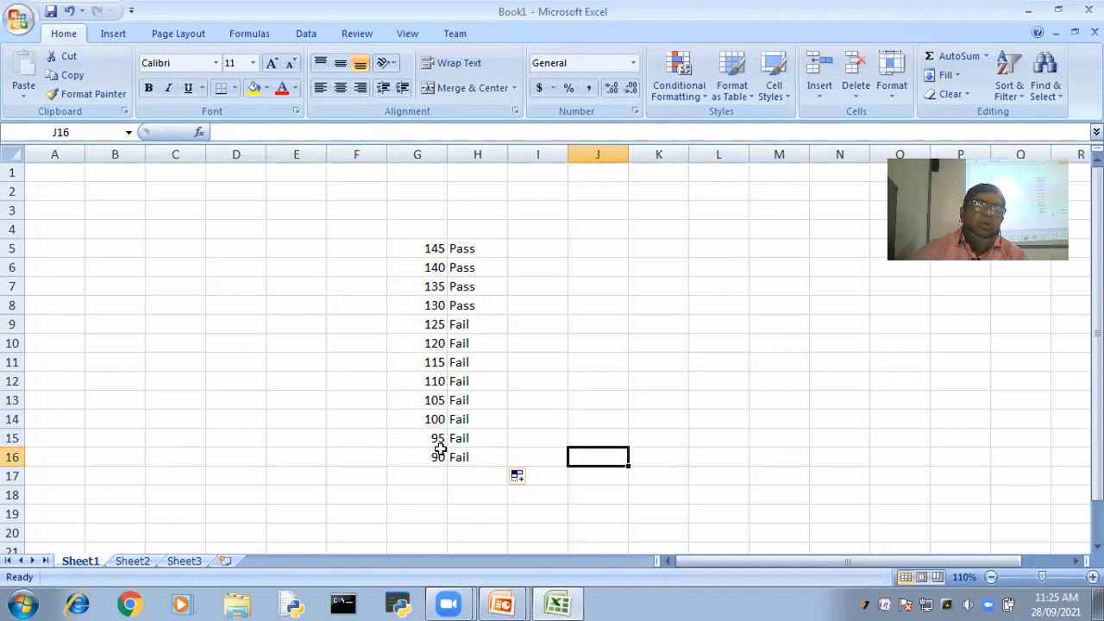
Review the logical test and both result values of the IF formula in H5
key(alt+Tab)
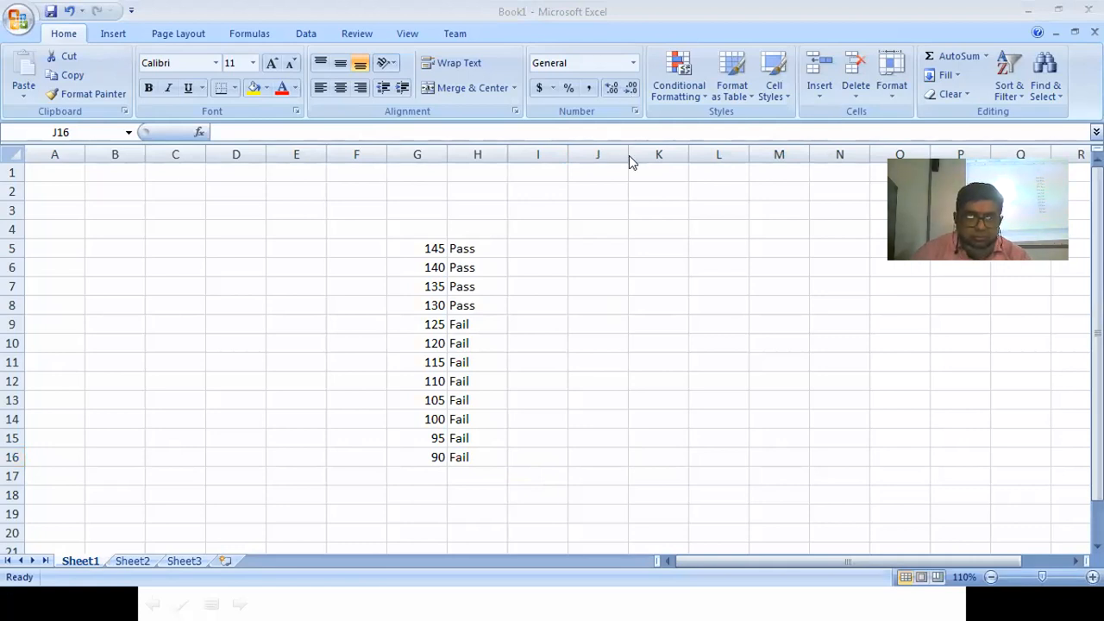
click(477, 249)
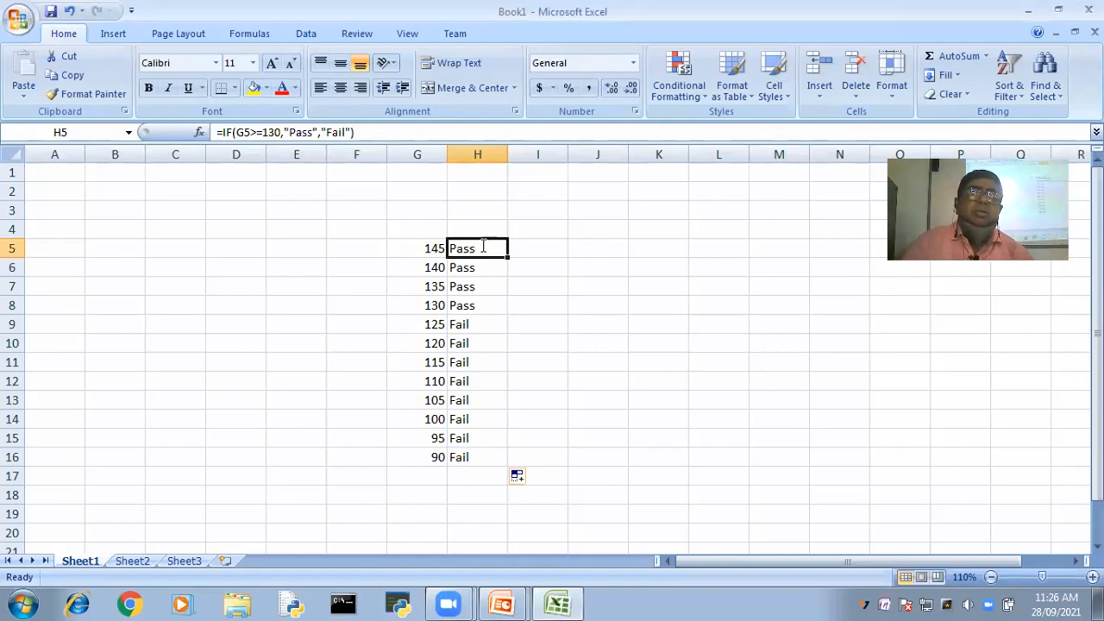
key(F2)
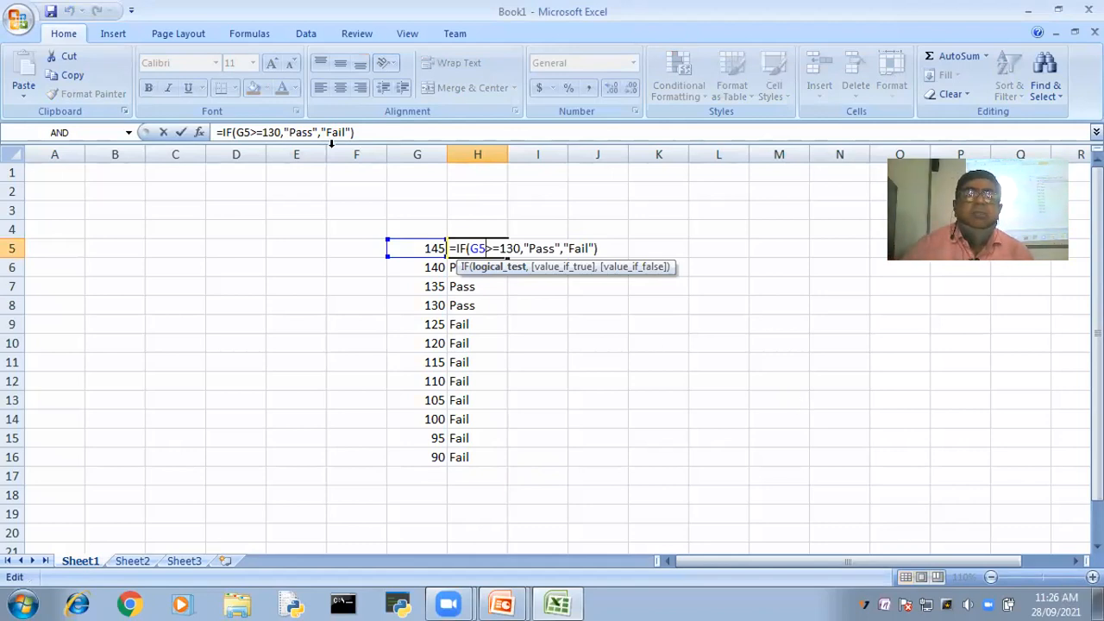
click(365, 131)
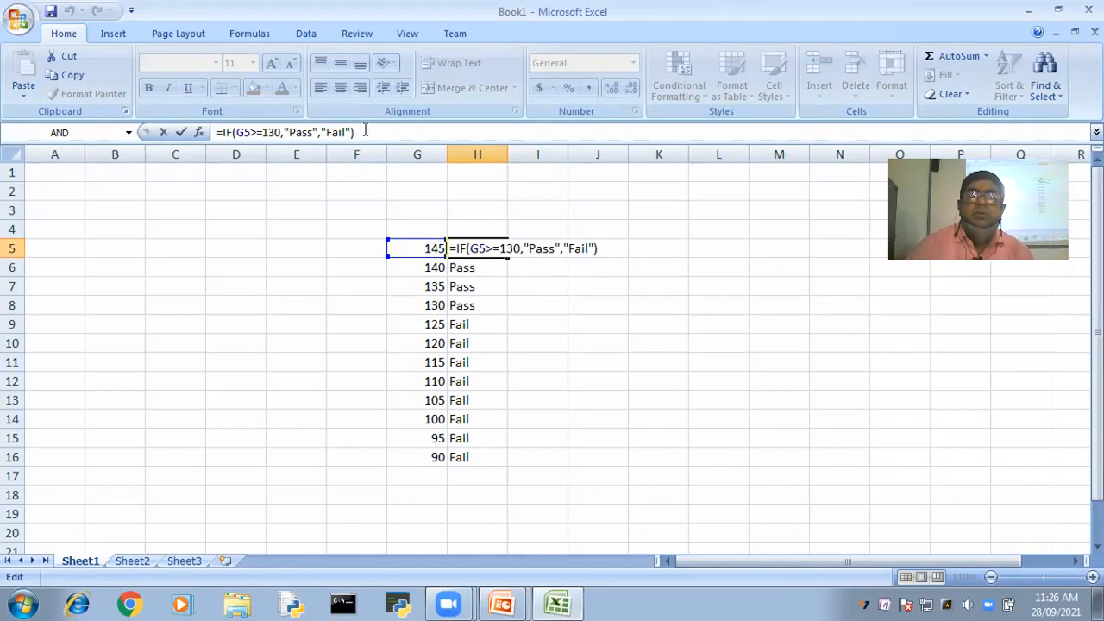
key(Return)
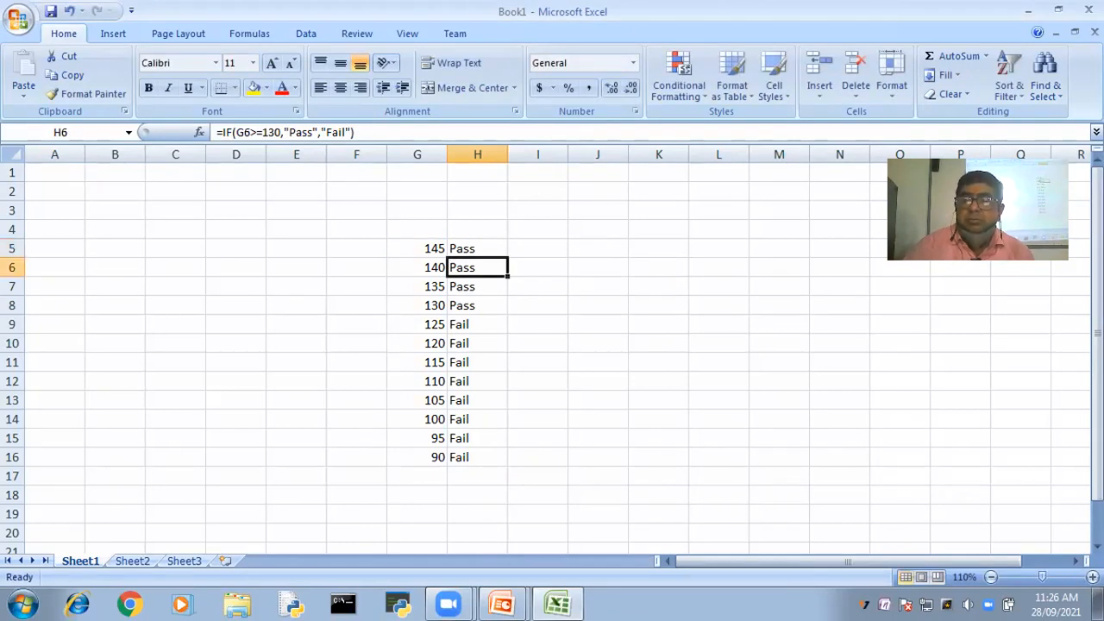
Change the logical test of H5's IF formula to G5<130
ctrl+scroll(552, 345, up, 2)
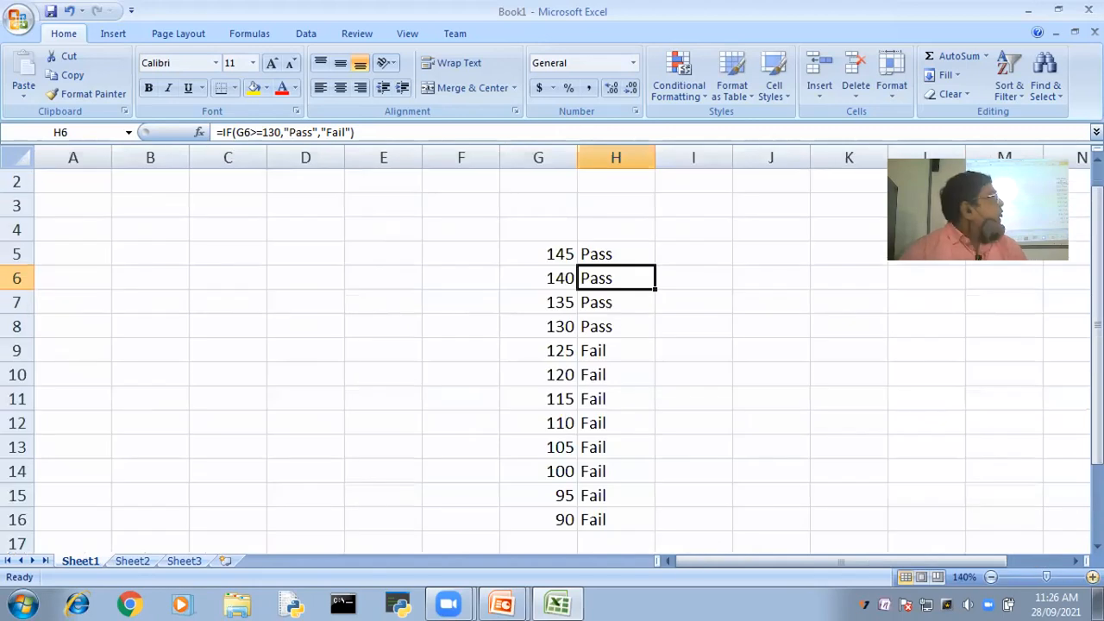
ctrl+scroll(655, 257, up, 1)
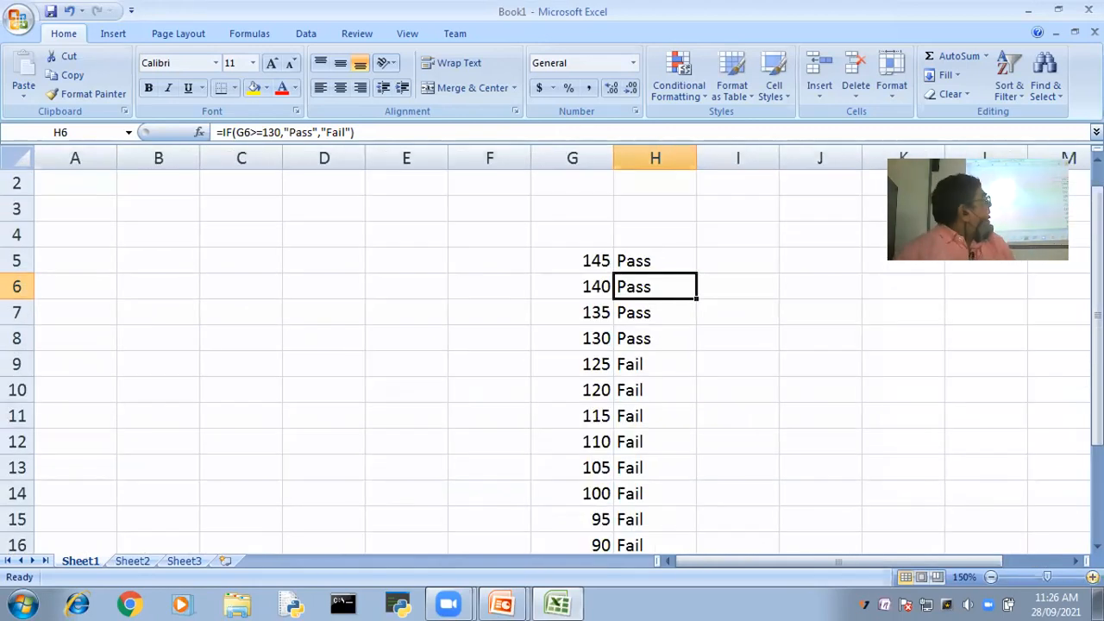
double_click(655, 256)
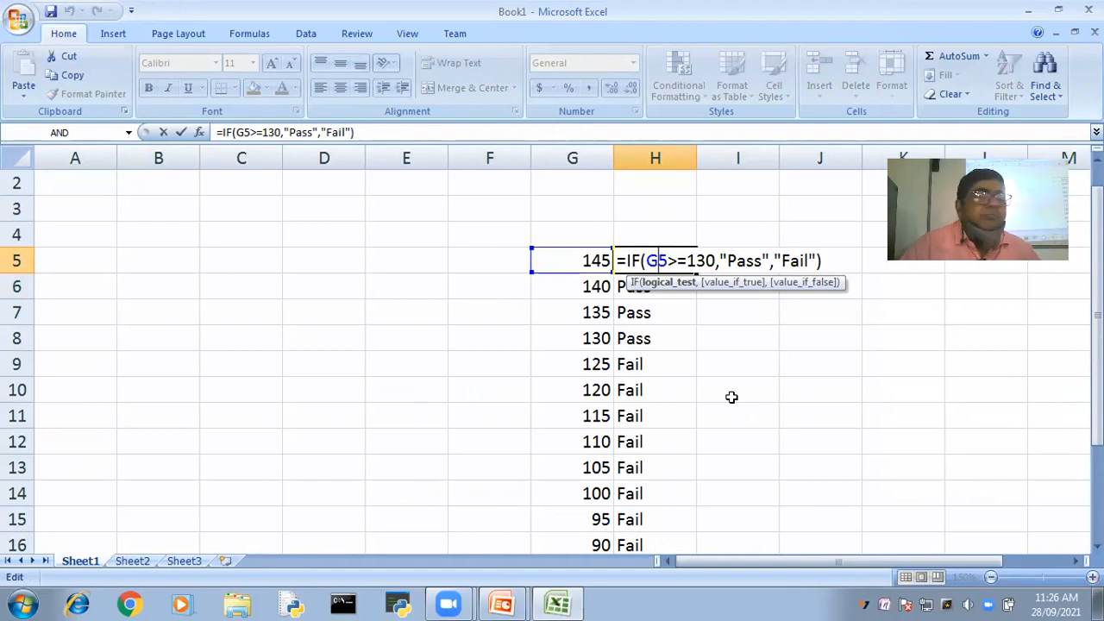
click(752, 260)
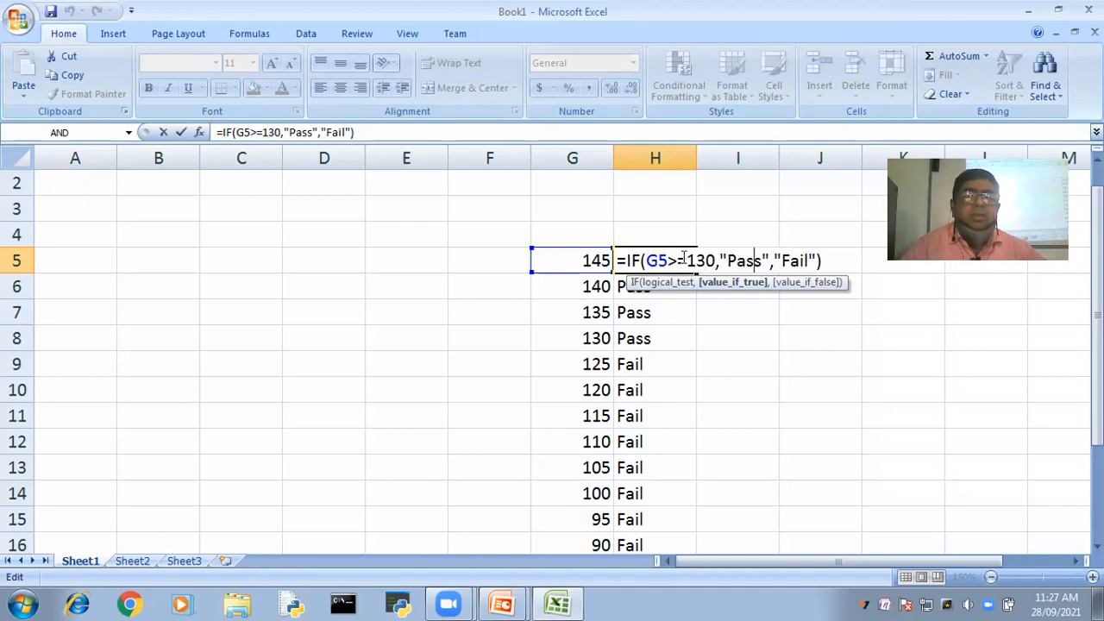
key(Left)
key(Left)
key(Left)
key(Left)
key(BackSpace)
key(BackSpace)
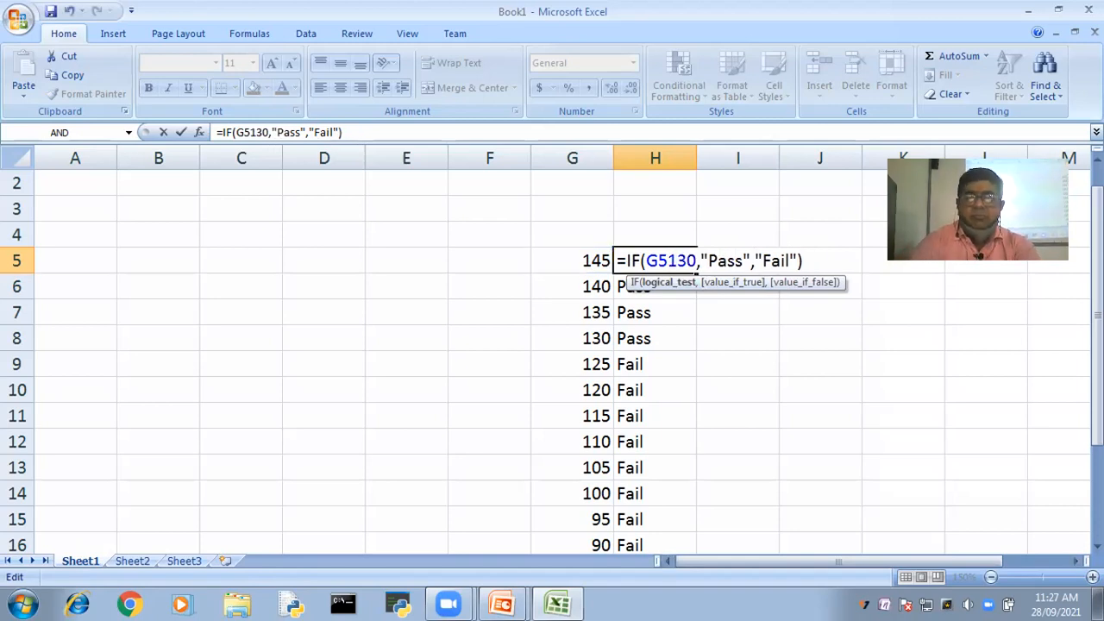
text(<)
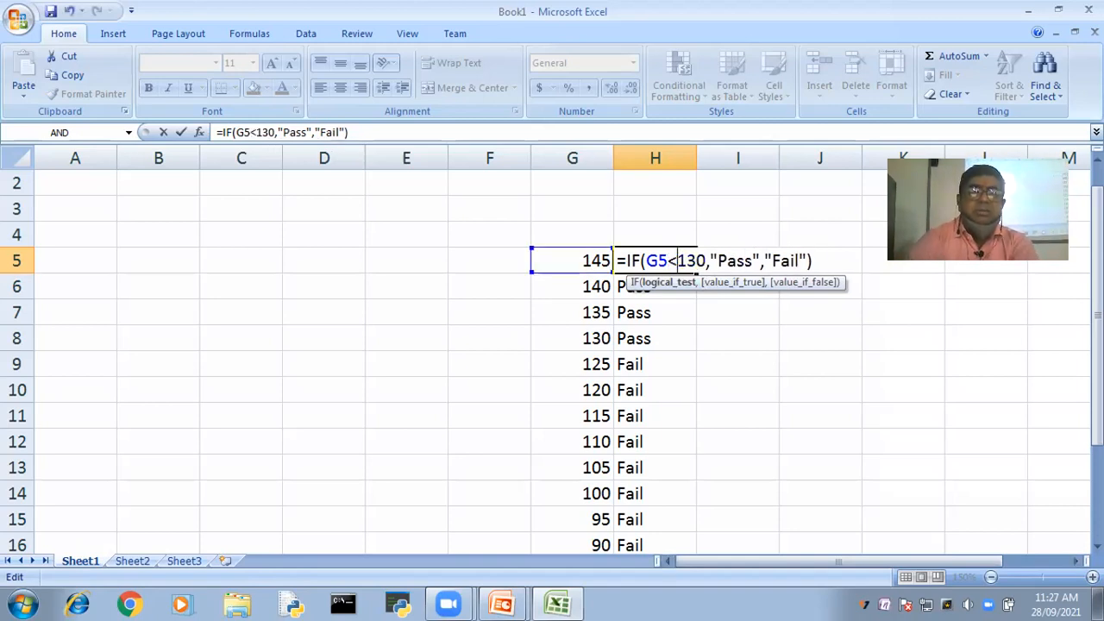
Replace the value-if-true text in H5's IF formula with "Fail"
key(Right)
key(Right)
key(Right)
key(Right)
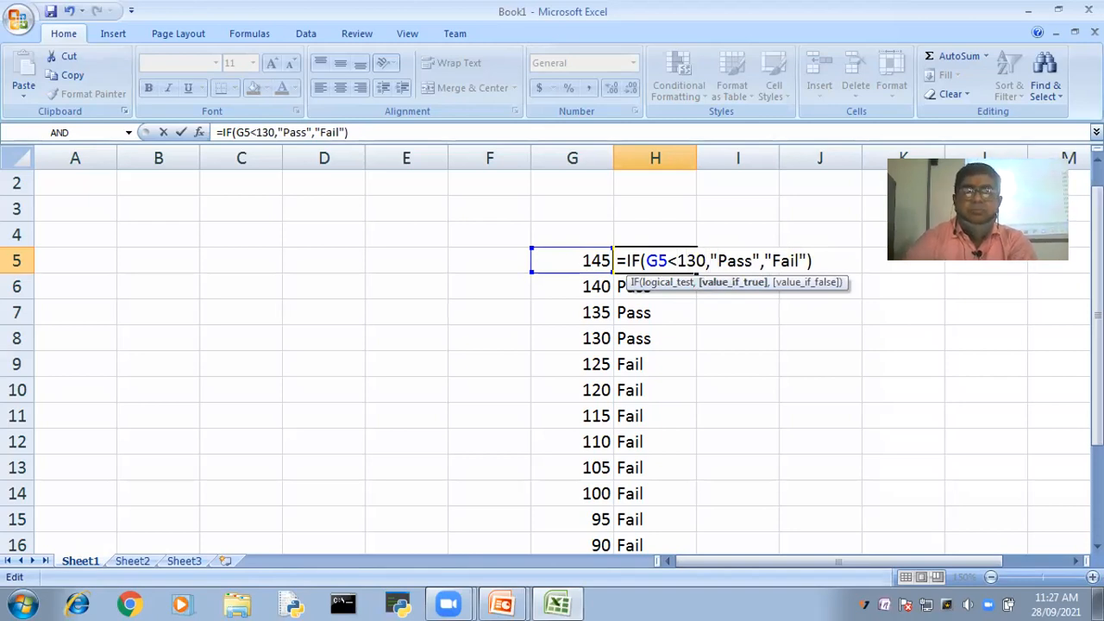
key(Right)
key(Delete)
key(Delete)
key(Delete)
key(Delete)
text(Fa)
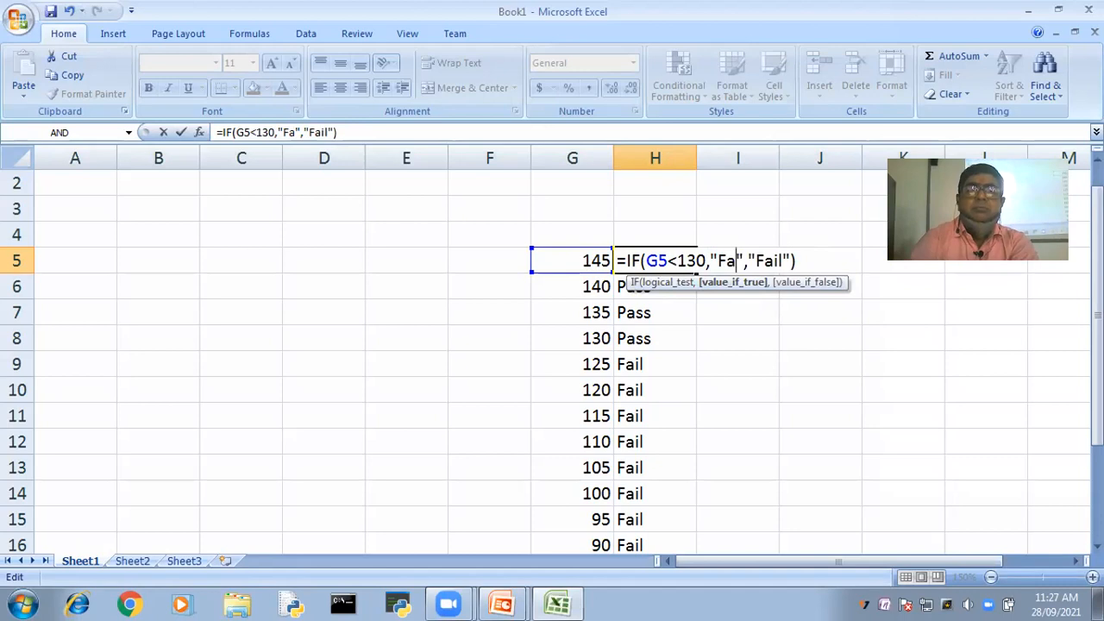
text(il)
Replace the value-if-false text in H5's IF formula with "Pass" and commit the formula
key(Right)
key(Right)
key(Right)
key(Right)
key(Right)
key(Delete)
key(BackSpace)
key(BackSpace)
key(BackSpace)
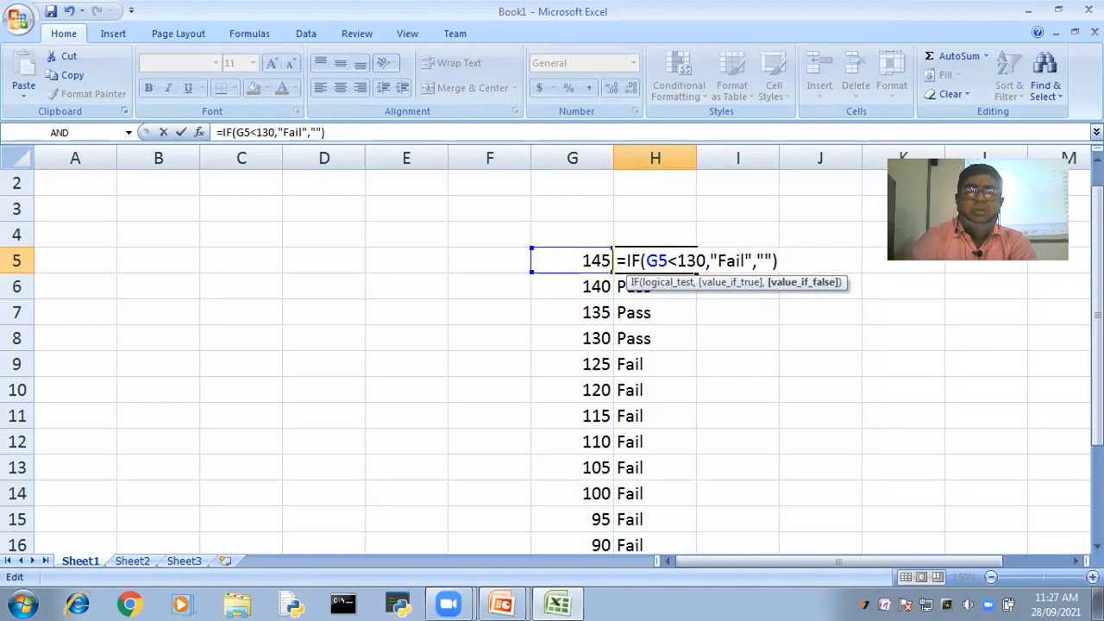
text(Pass)
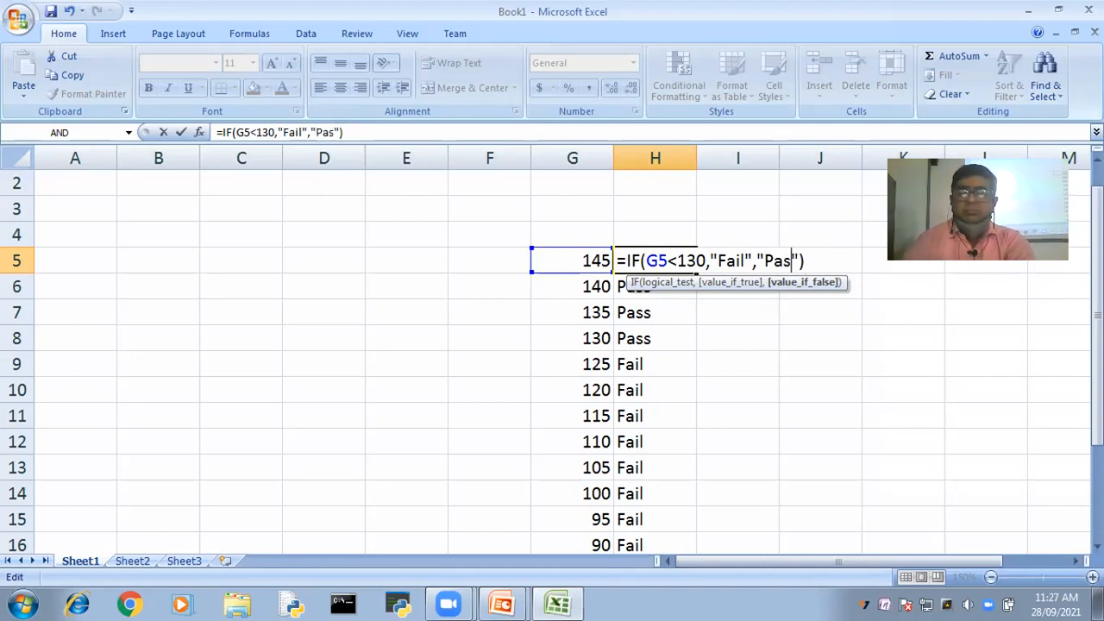
key(Return)
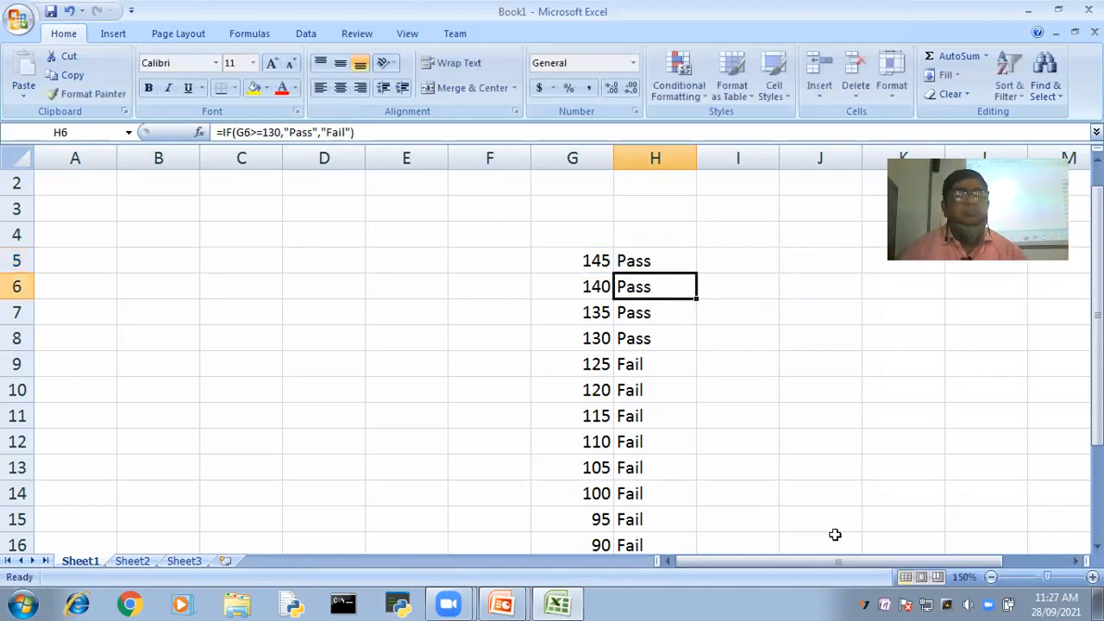
Copy the revised less-than formula from H5 down through H16
key(Up)
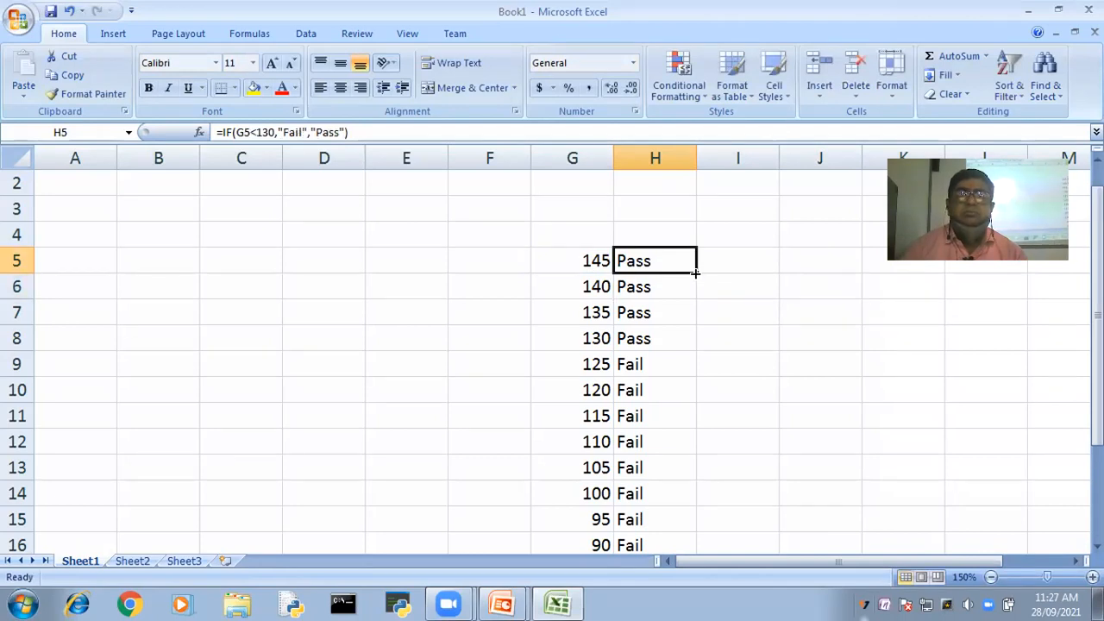
mouse_move(669, 504)
mouse_down()
mouse_move(663, 468)
mouse_move(664, 496)
mouse_up()
click(767, 471)
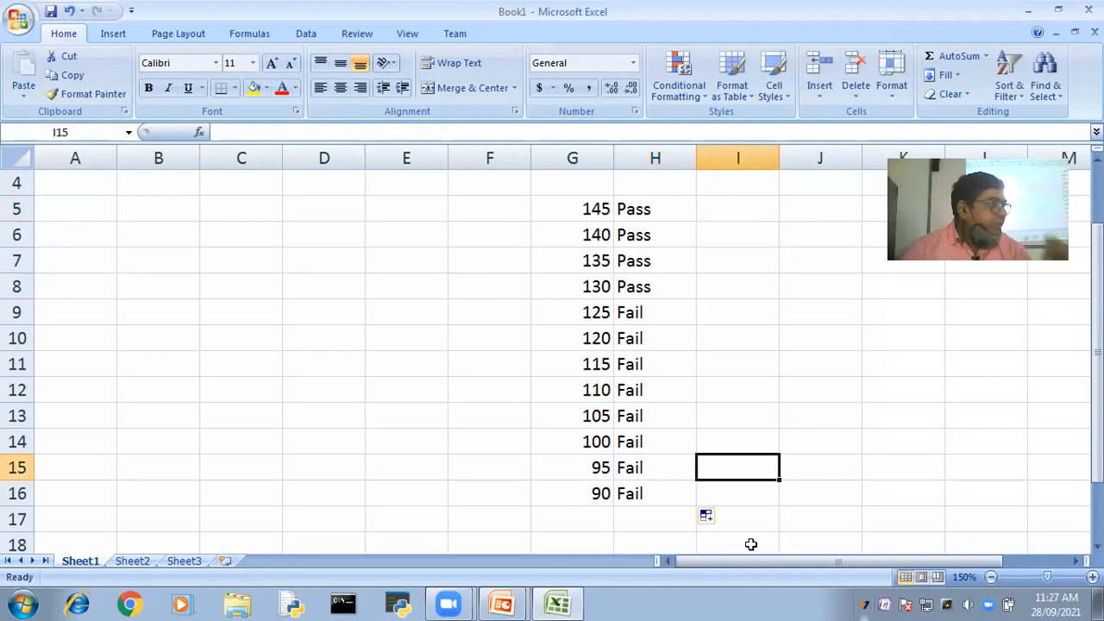
scroll(759, 523, up, 1)
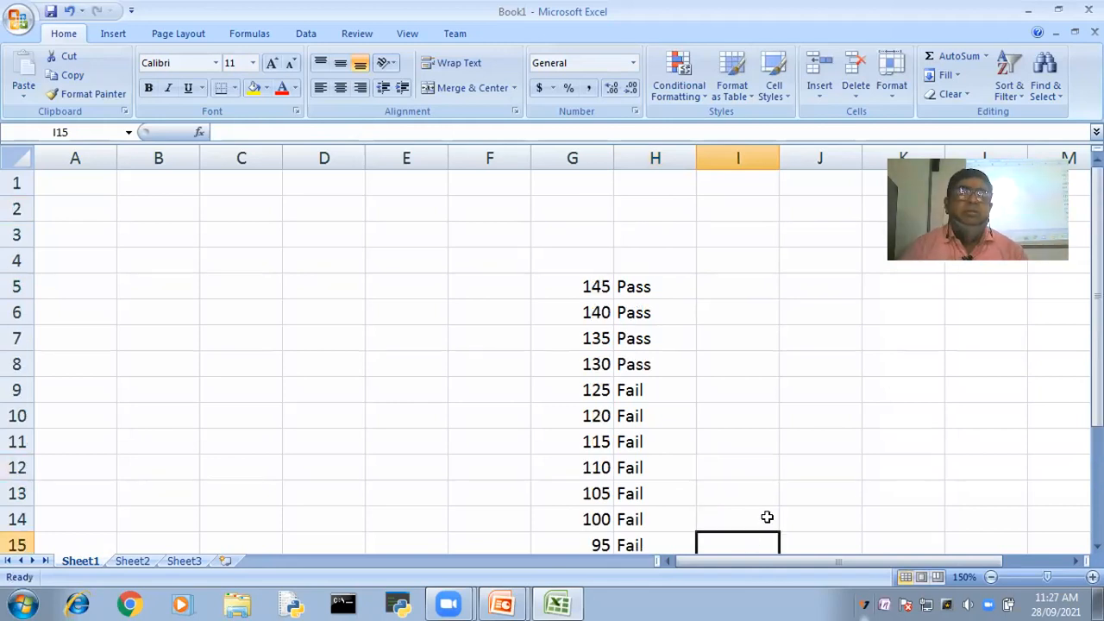
Clear the numbers and formulas from the range G5:H17
scroll(767, 516, down, 1)
drag(572, 208, 663, 505)
key(Delete)
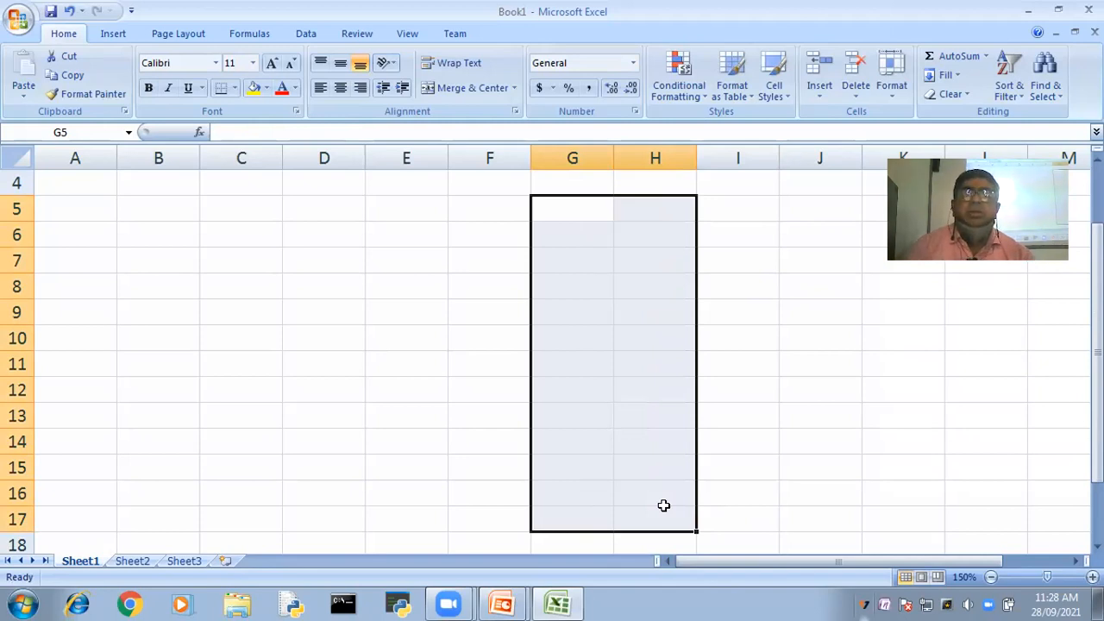
key(alt+Tab)
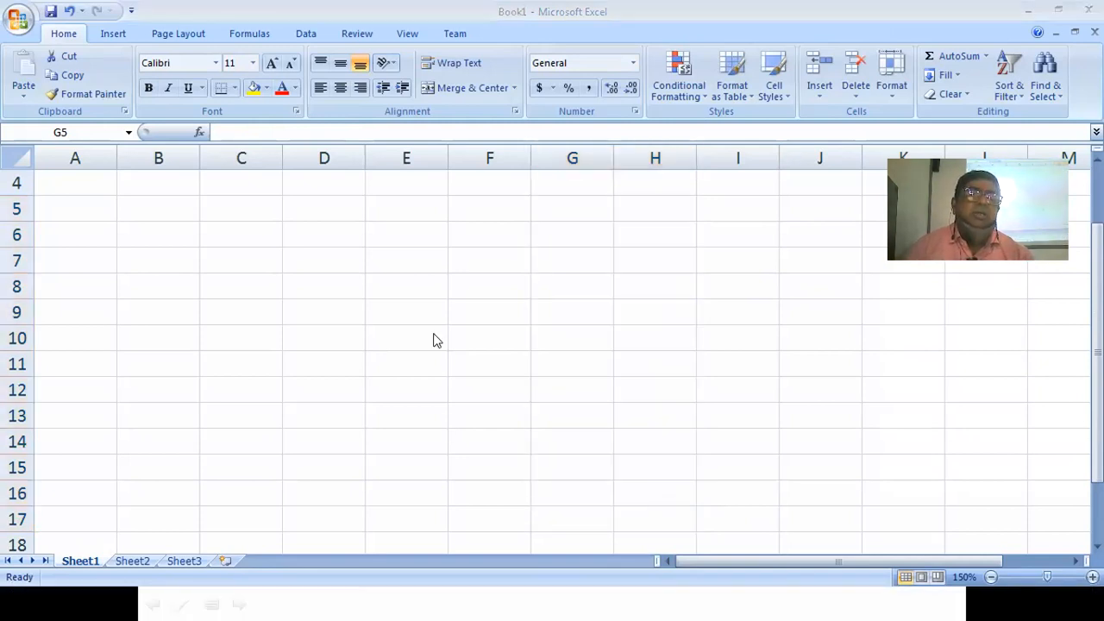
key(alt+Tab)
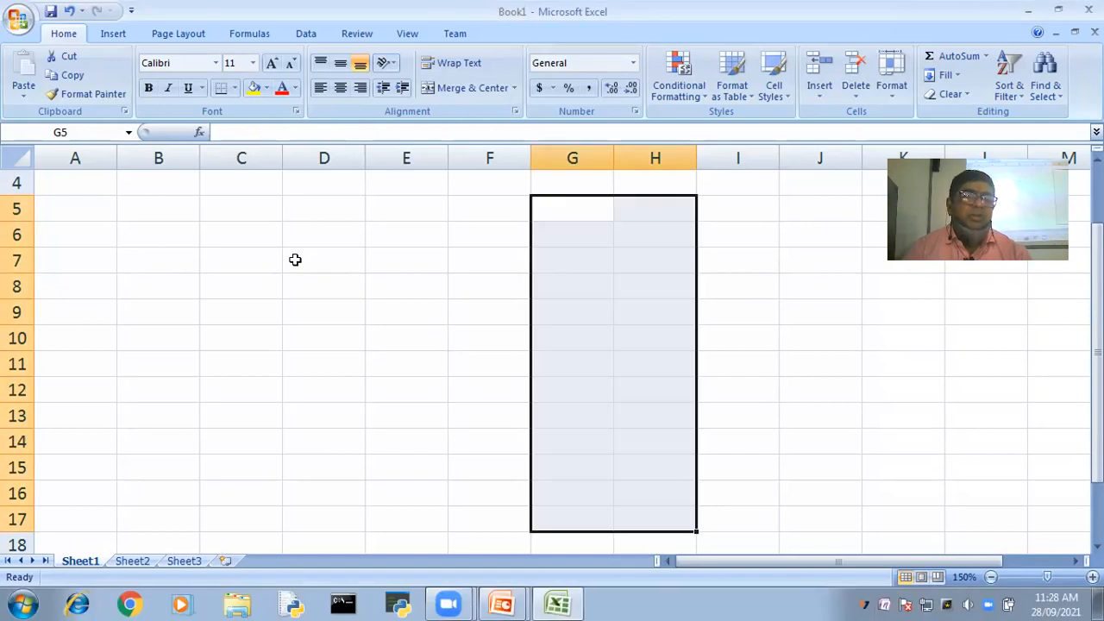
Enter the values 45, 66, 78, 34 and 67 in cells D7 through D11
click(306, 259)
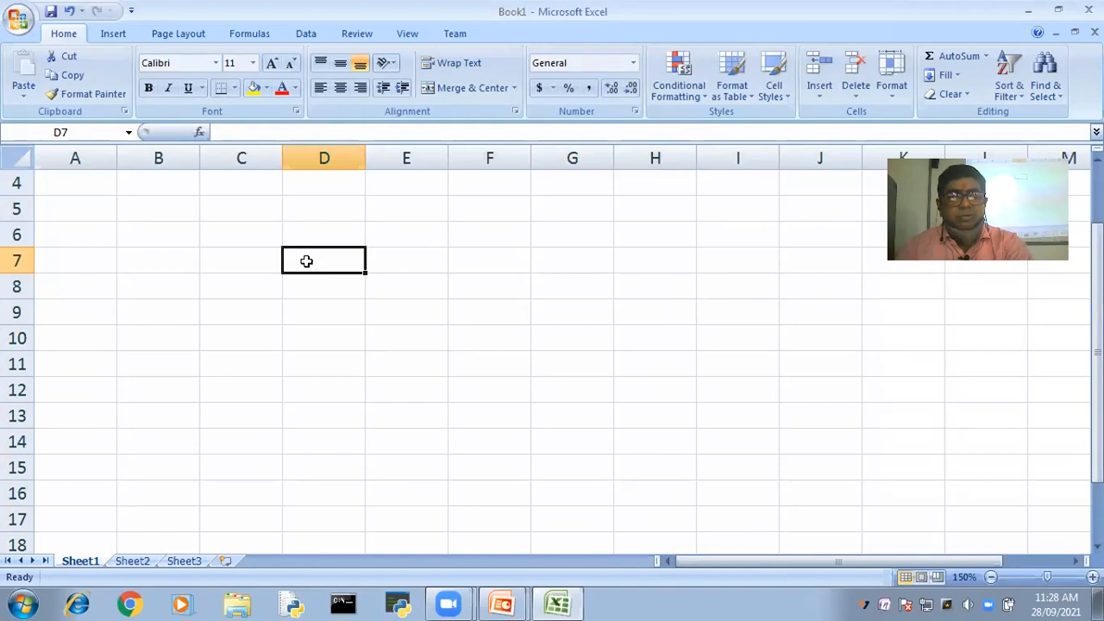
text(45)
key(Return)
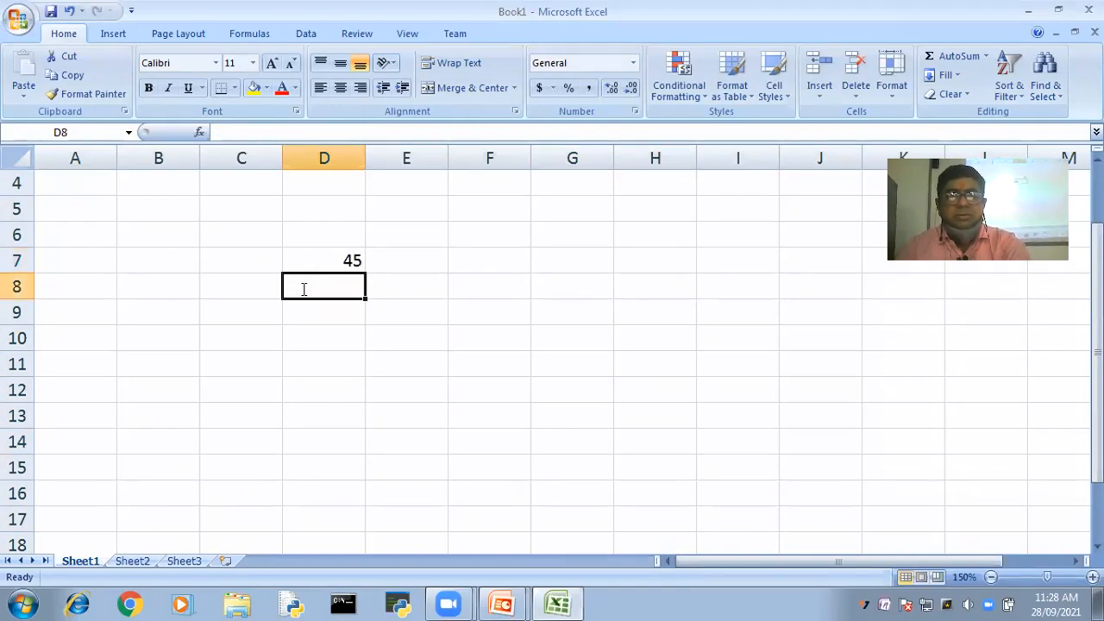
text(66)
key(Return)
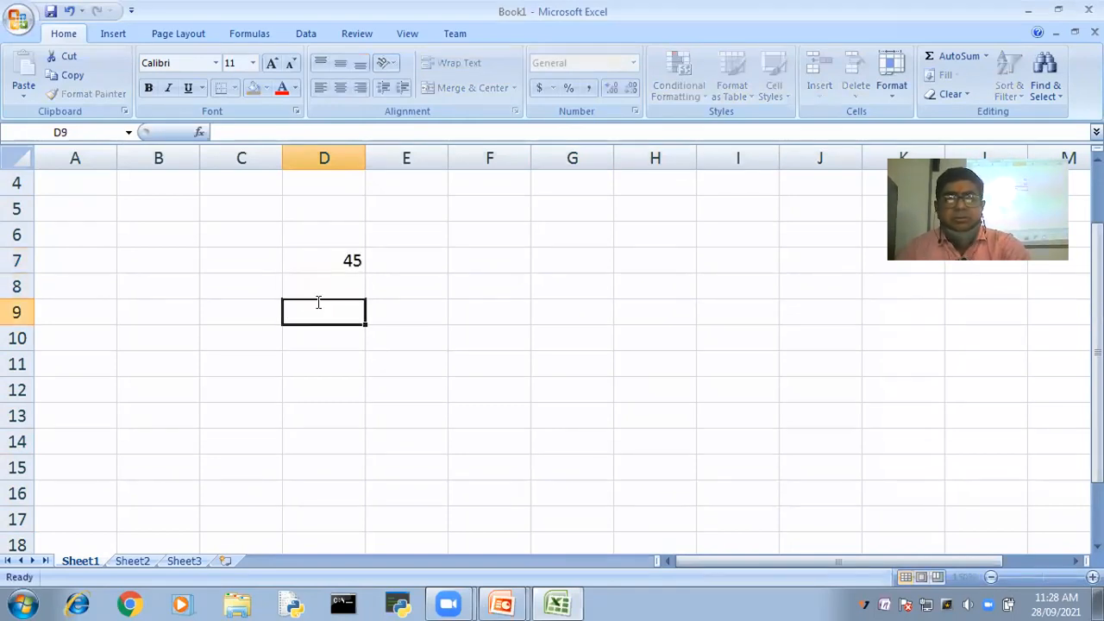
text(78)
key(Return)
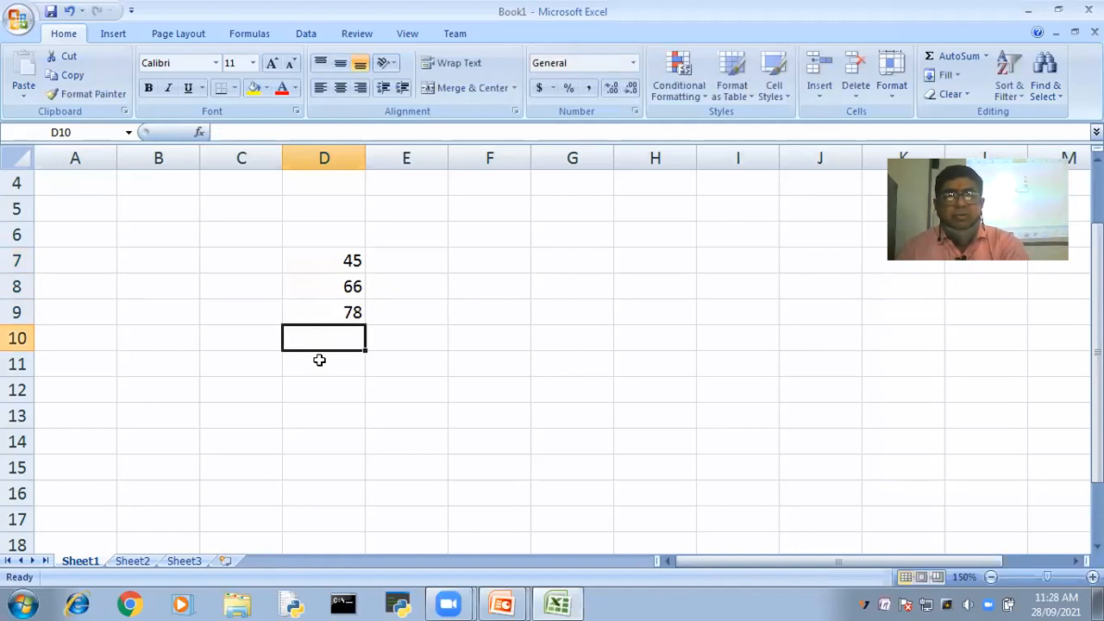
text(34)
key(Return)
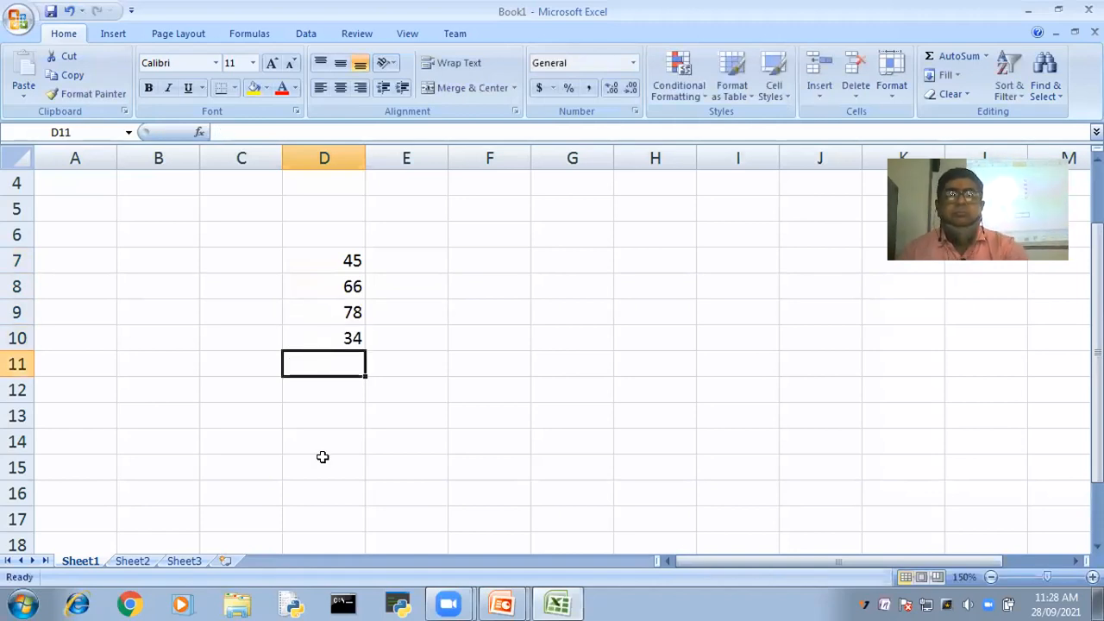
text(67)
click(323, 455)
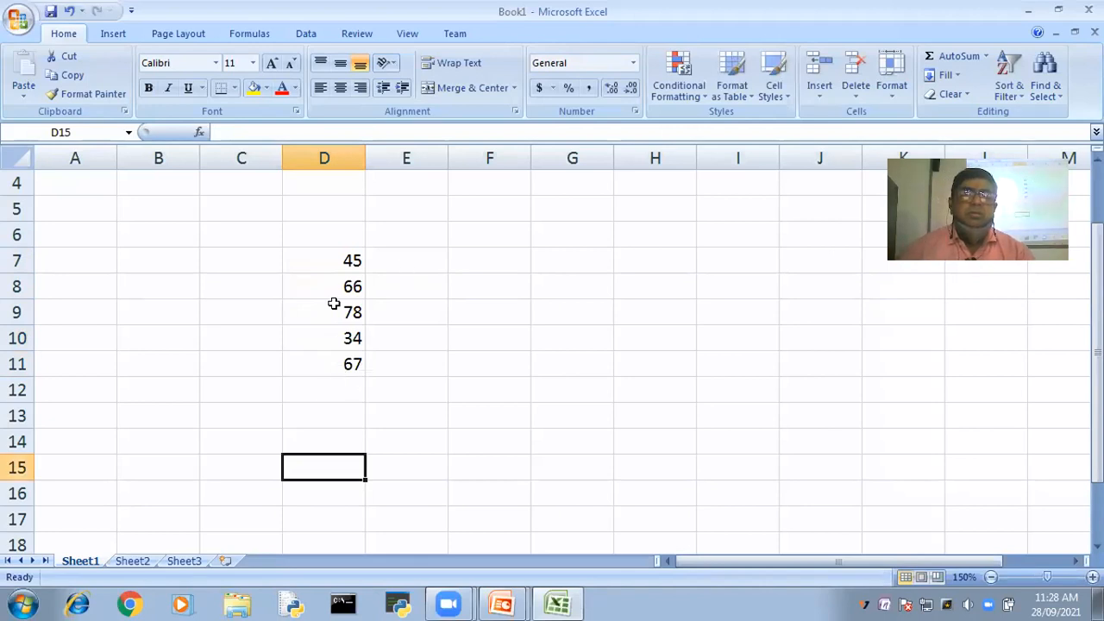
Extend the series from D10:D11 into D12 and change the value in D12 to 90
drag(332, 339, 362, 393)
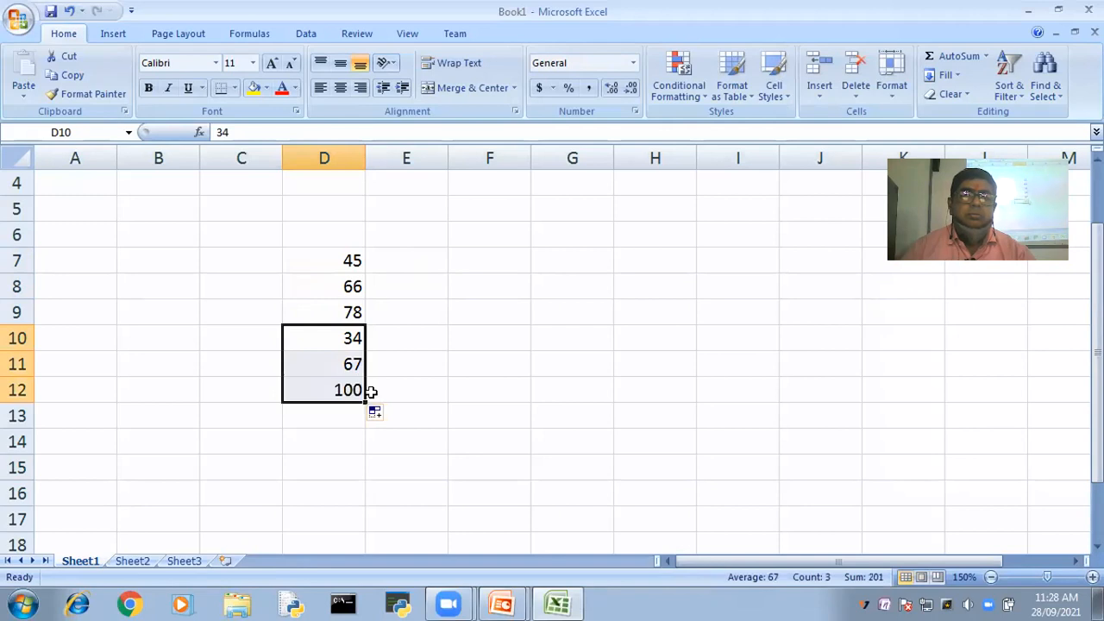
click(355, 390)
double_click(348, 391)
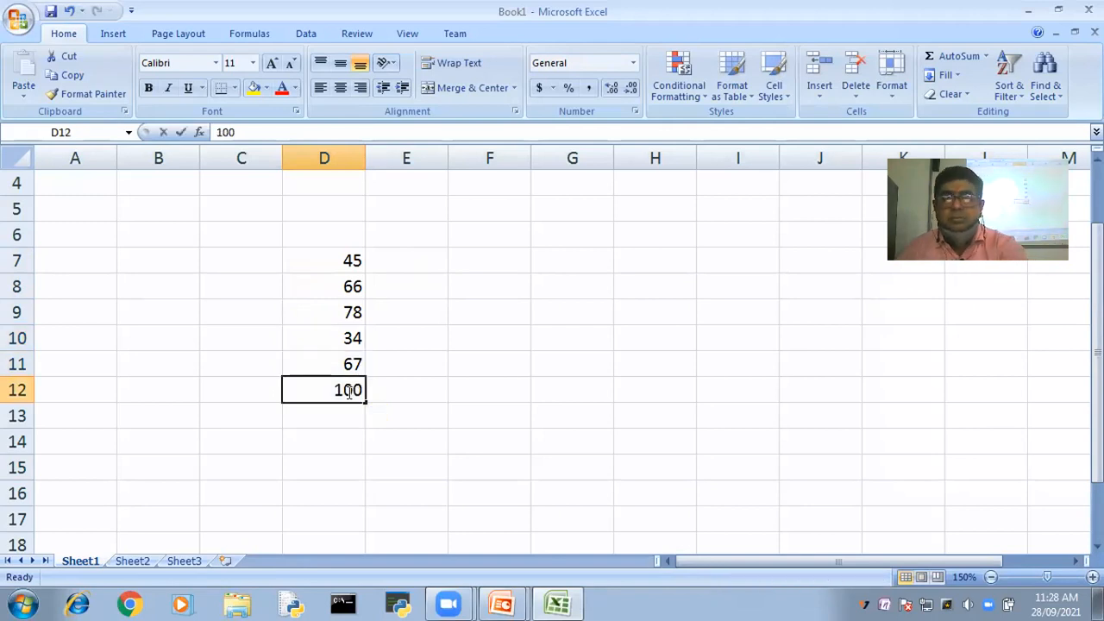
key(BackSpace)
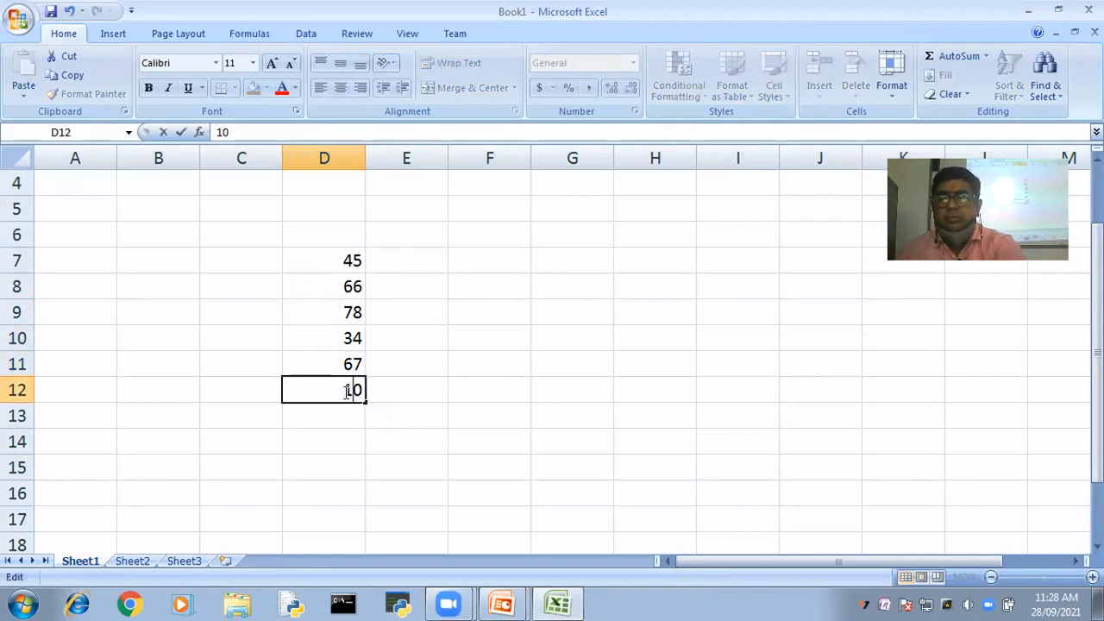
key(BackSpace)
text(9)
click(390, 431)
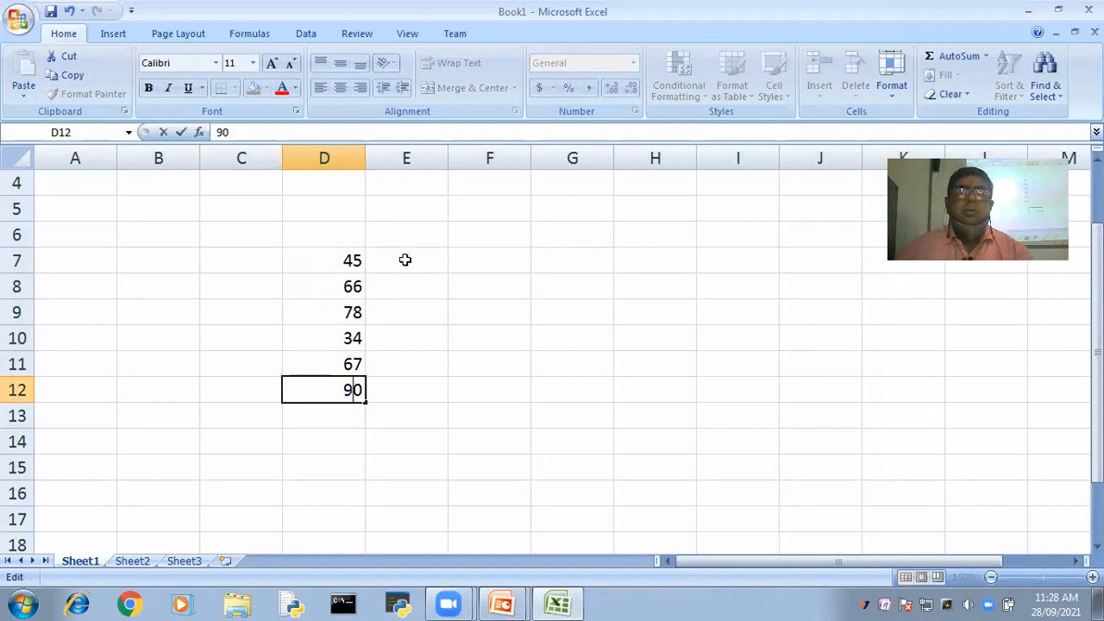
click(415, 272)
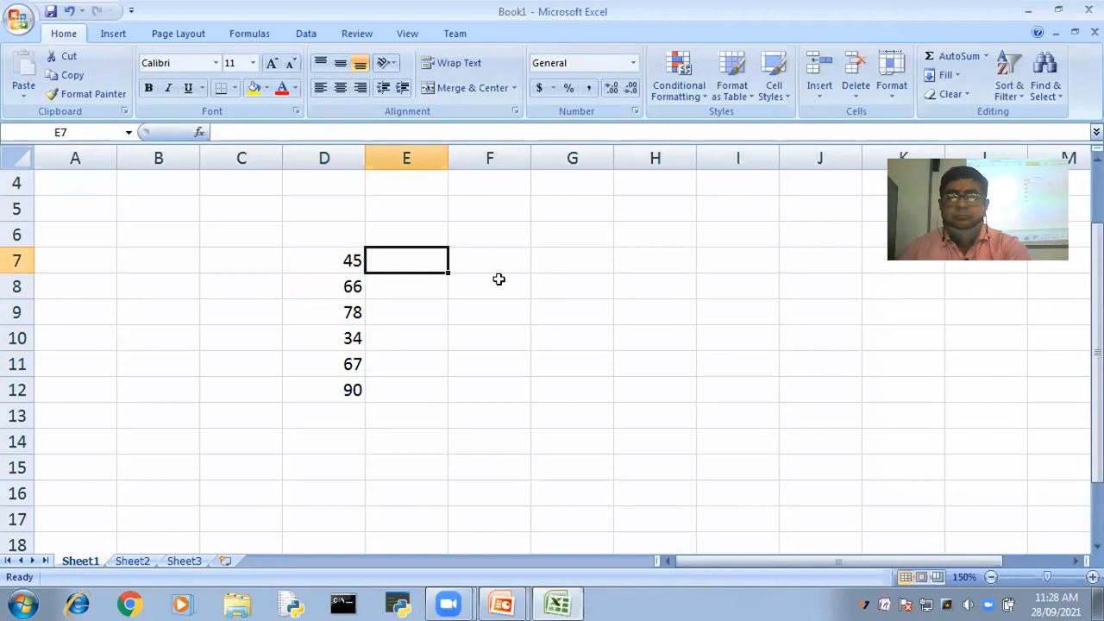
Enter the values 60, 55, 47, 88, 45 and 25 in cells E7 through E12
text(60)
click(399, 284)
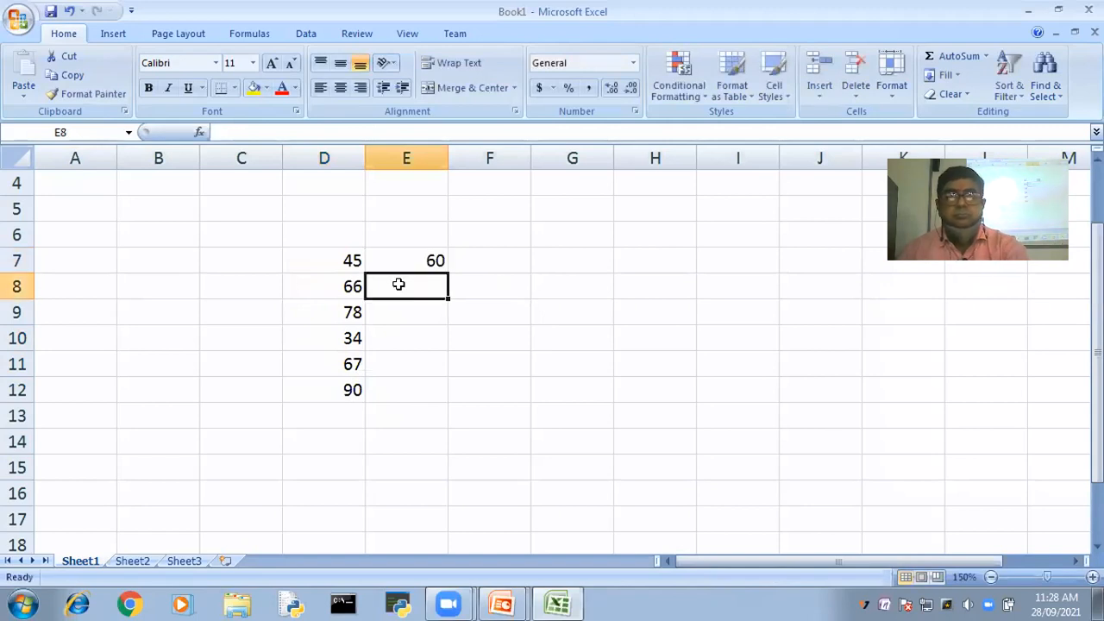
text(55)
click(393, 313)
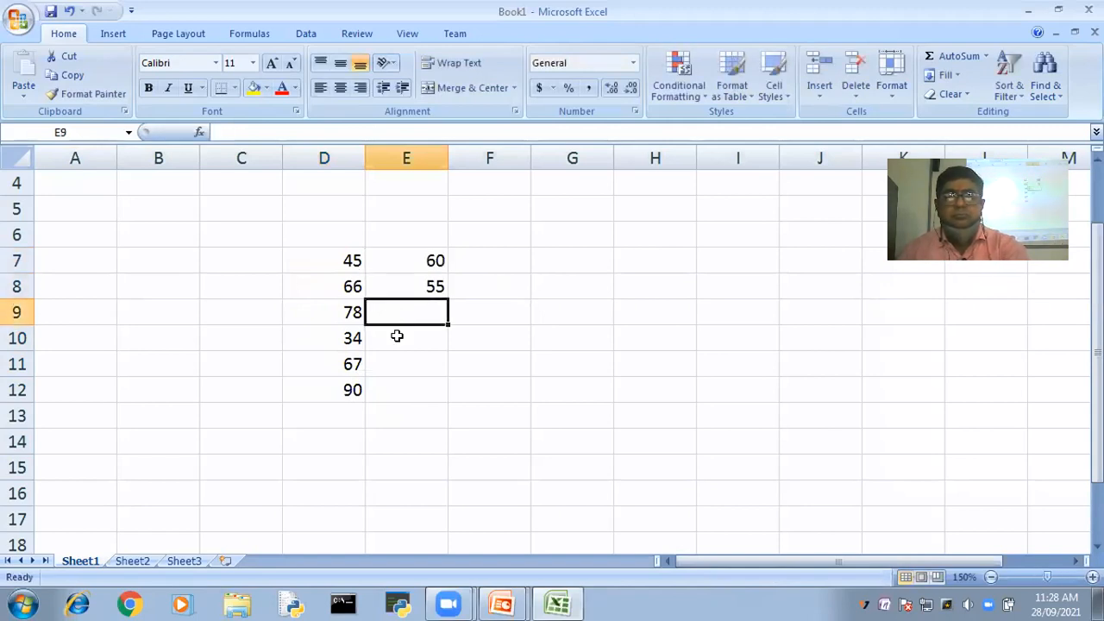
text(47)
click(397, 339)
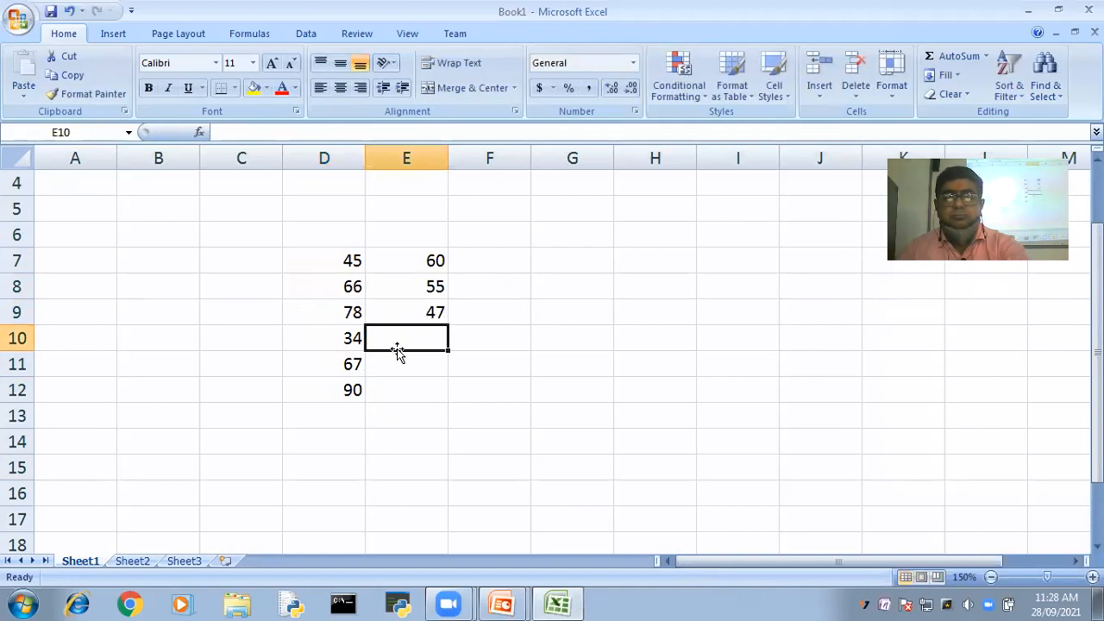
text(88)
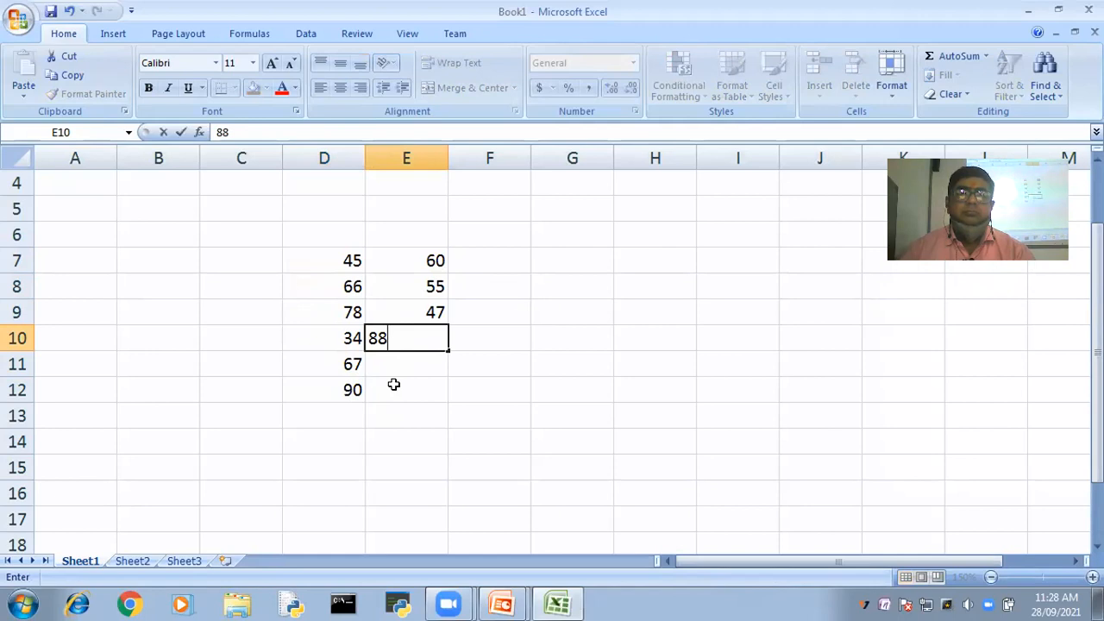
key(Return)
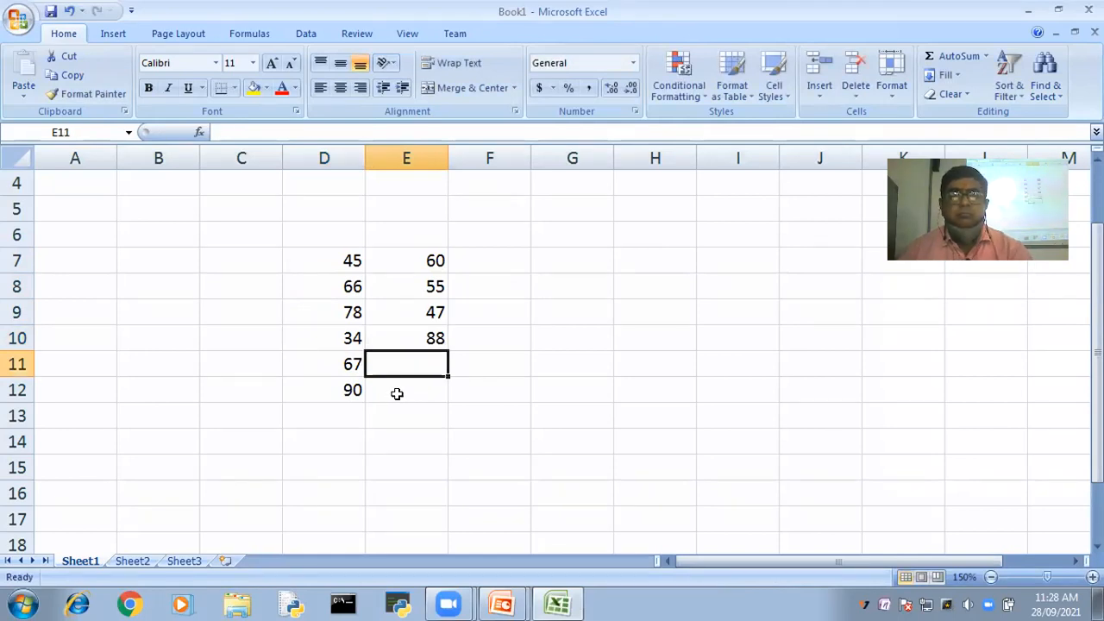
text(45)
key(Return)
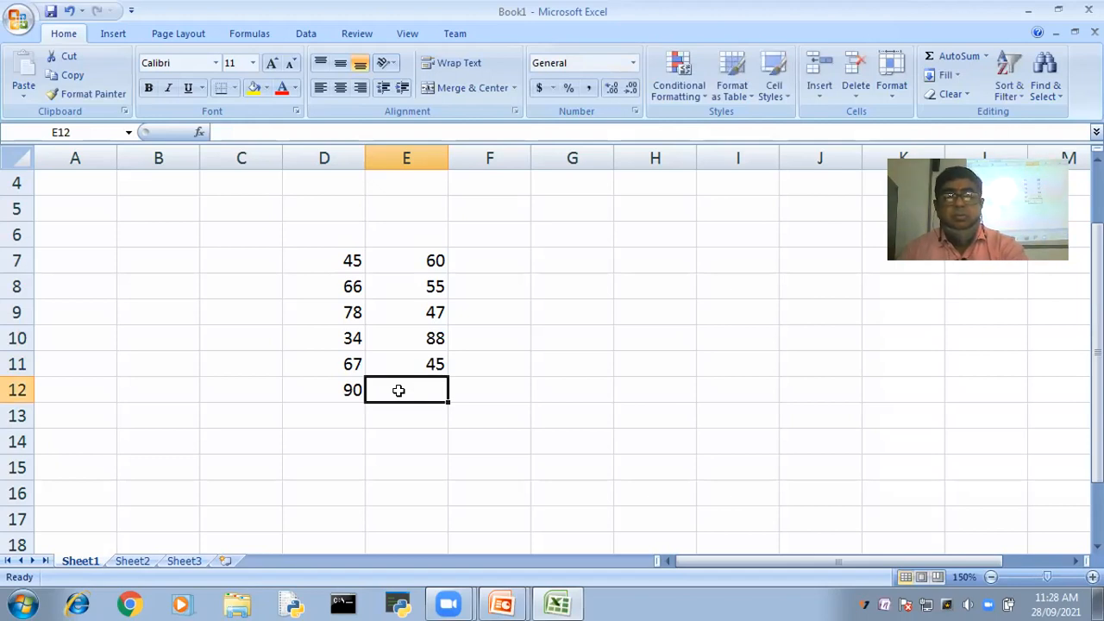
text(25)
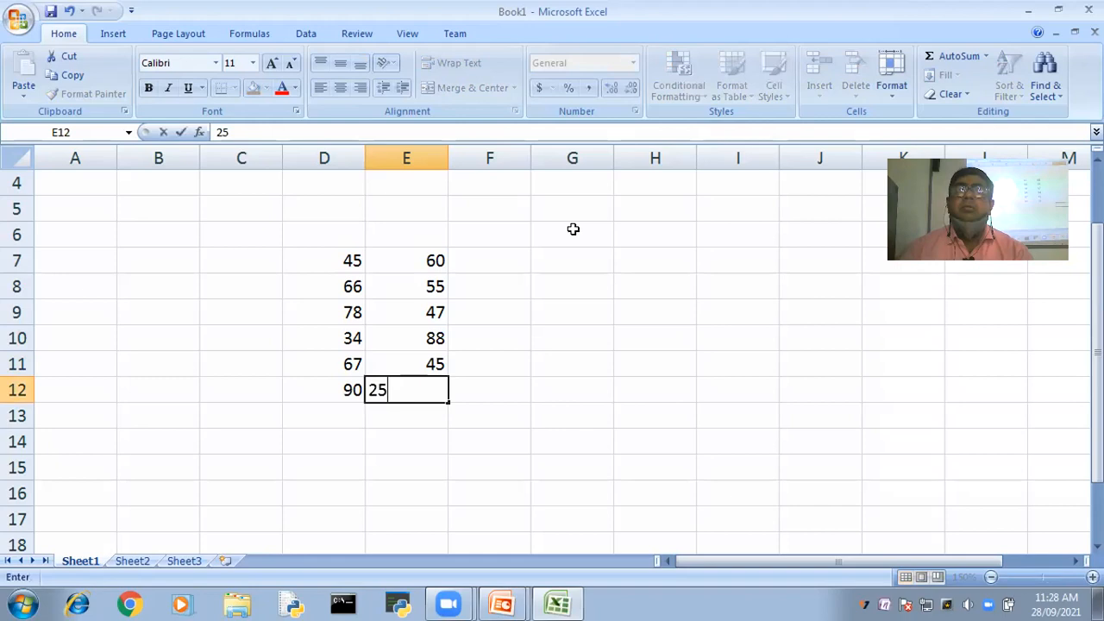
key(Return)
key(Right)
key(Right)
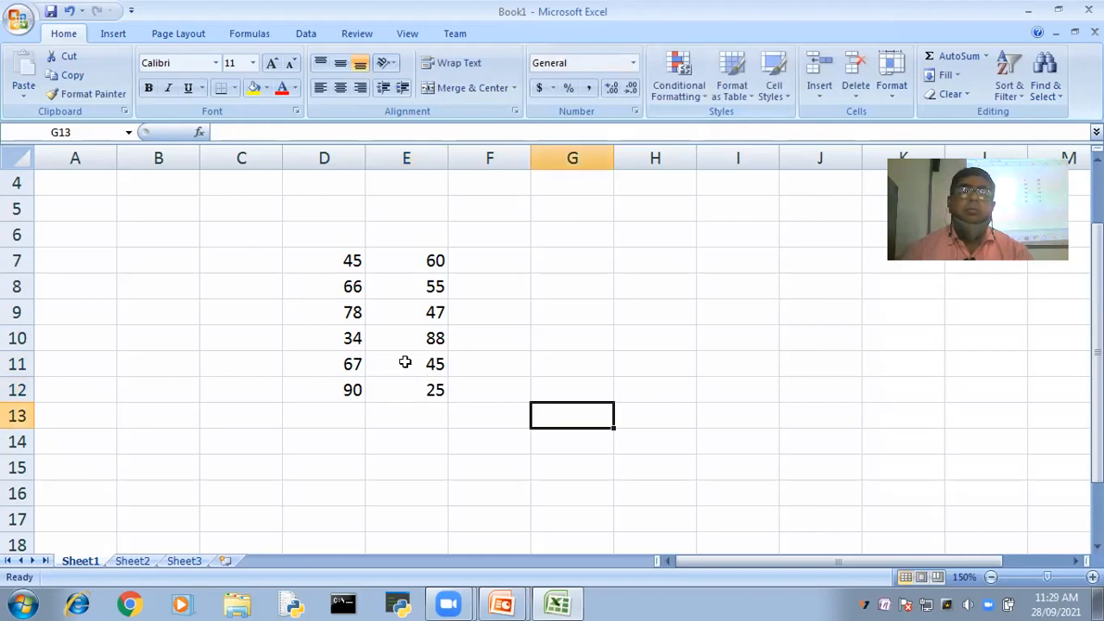
key(Up)
key(Right)
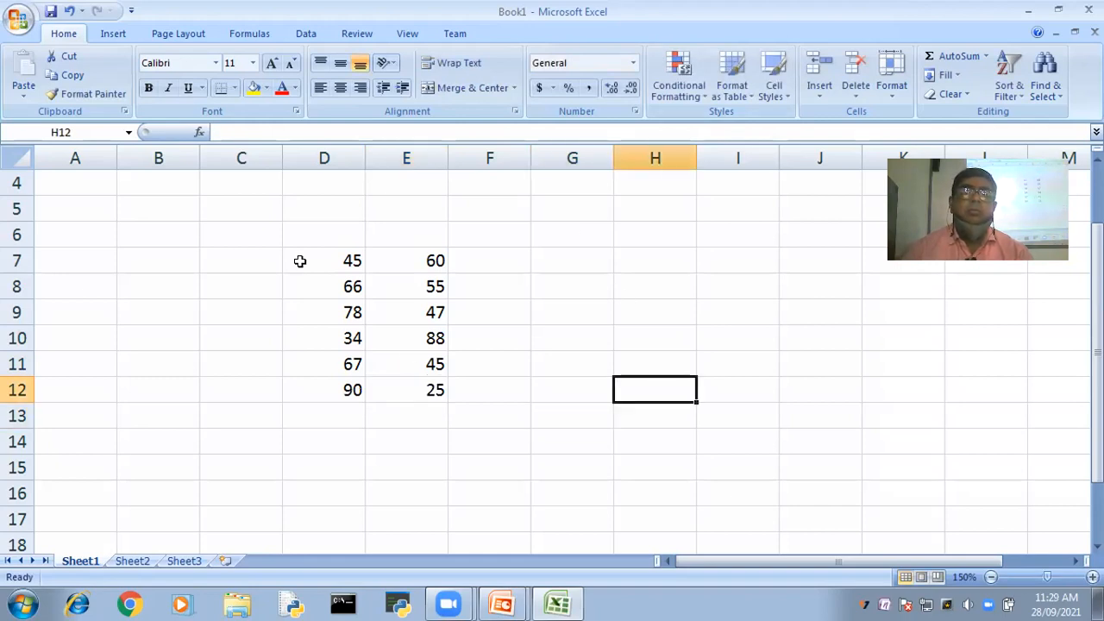
Enter the formula =D7+E7 in cell F7 to add the two numbers in that row
double_click(492, 261)
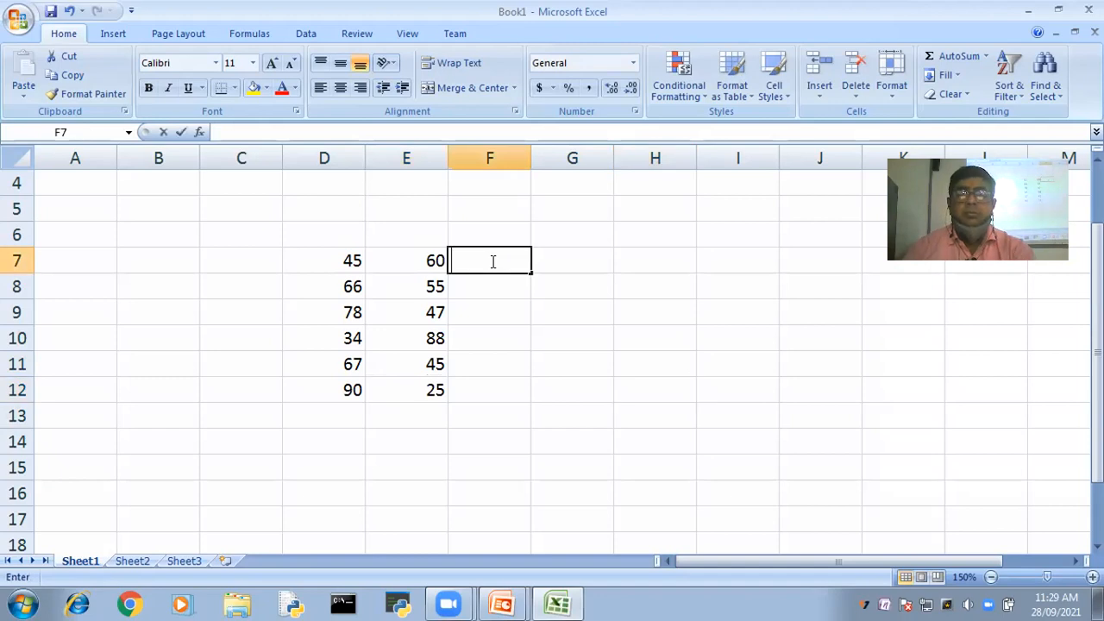
text(=)
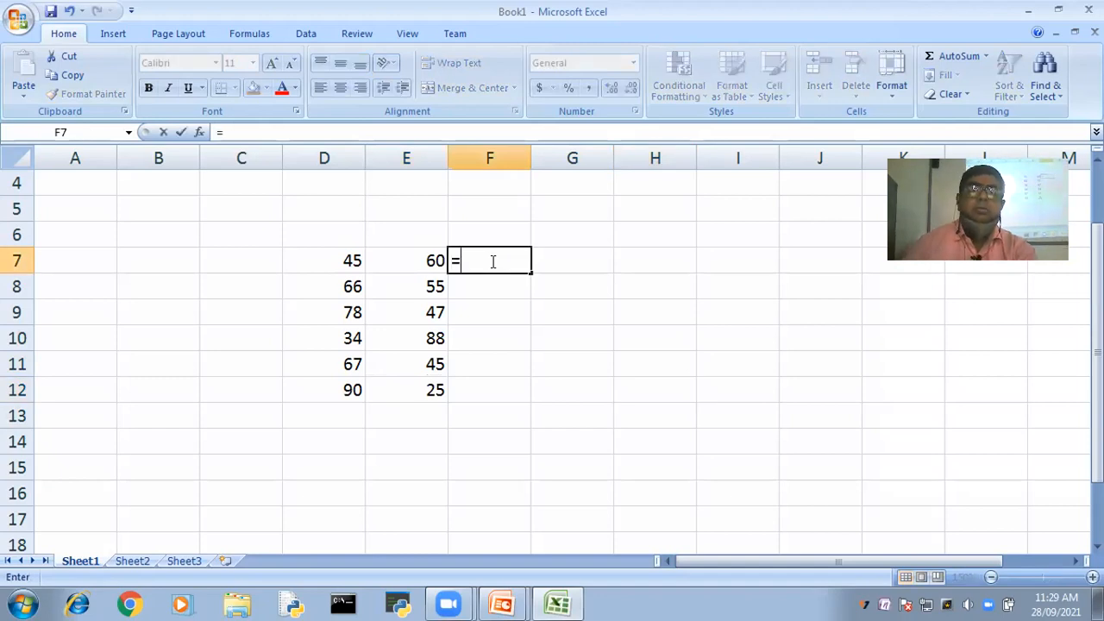
click(344, 259)
text(+)
click(391, 259)
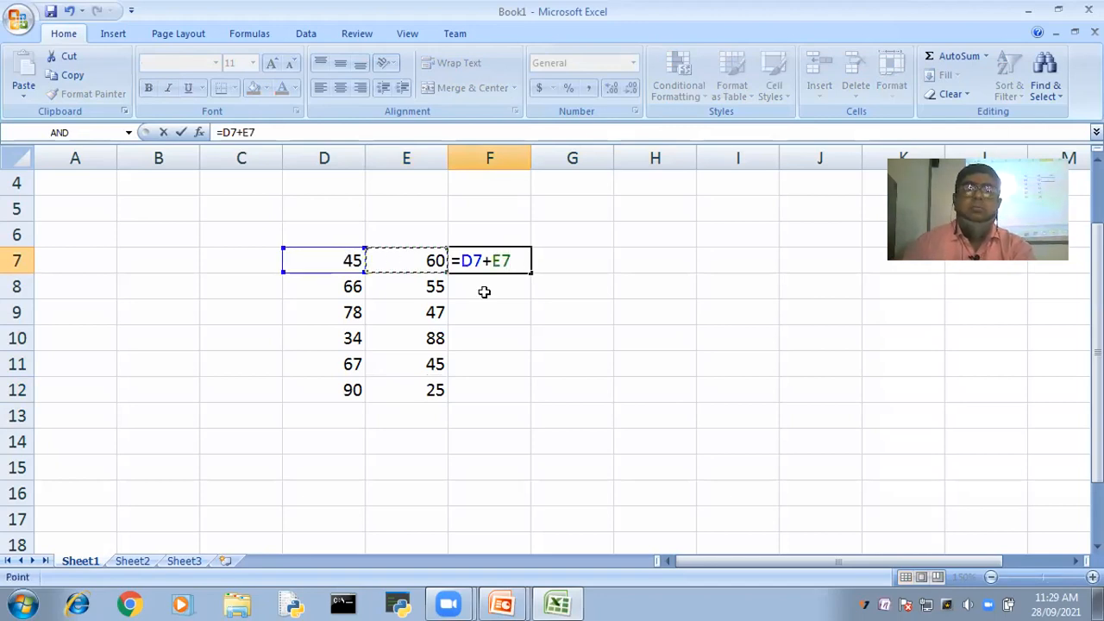
key(Return)
Copy the addition formula from F7 down through F12
click(493, 258)
drag(531, 272, 623, 395)
click(624, 395)
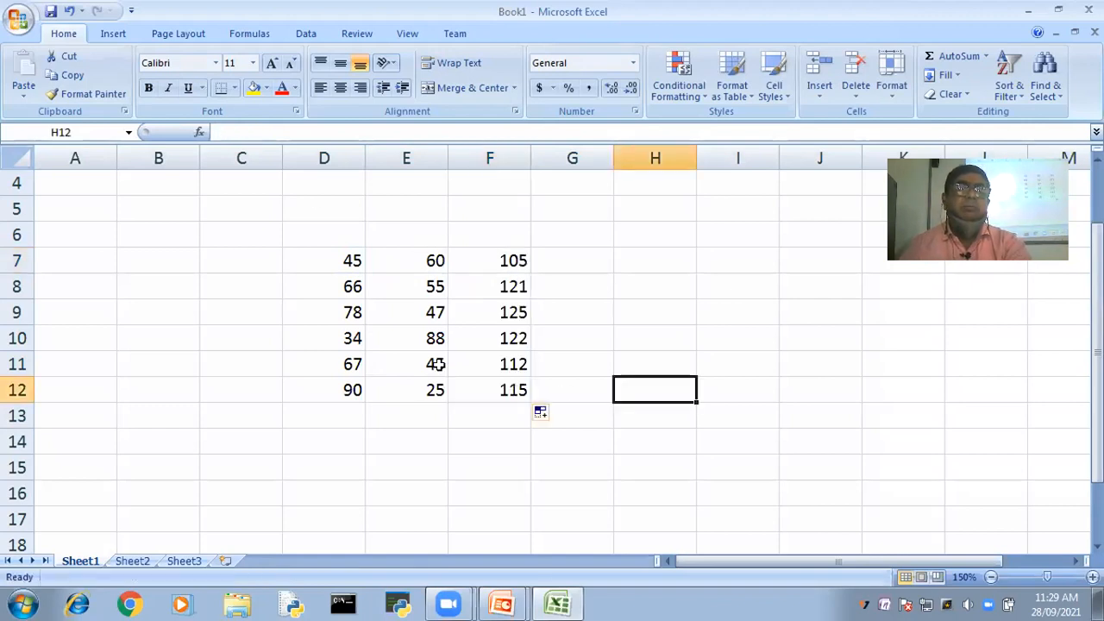
Enter the heading "paper 1" in D6 and extend it into E6 as "paper 2"
double_click(313, 239)
text(pa)
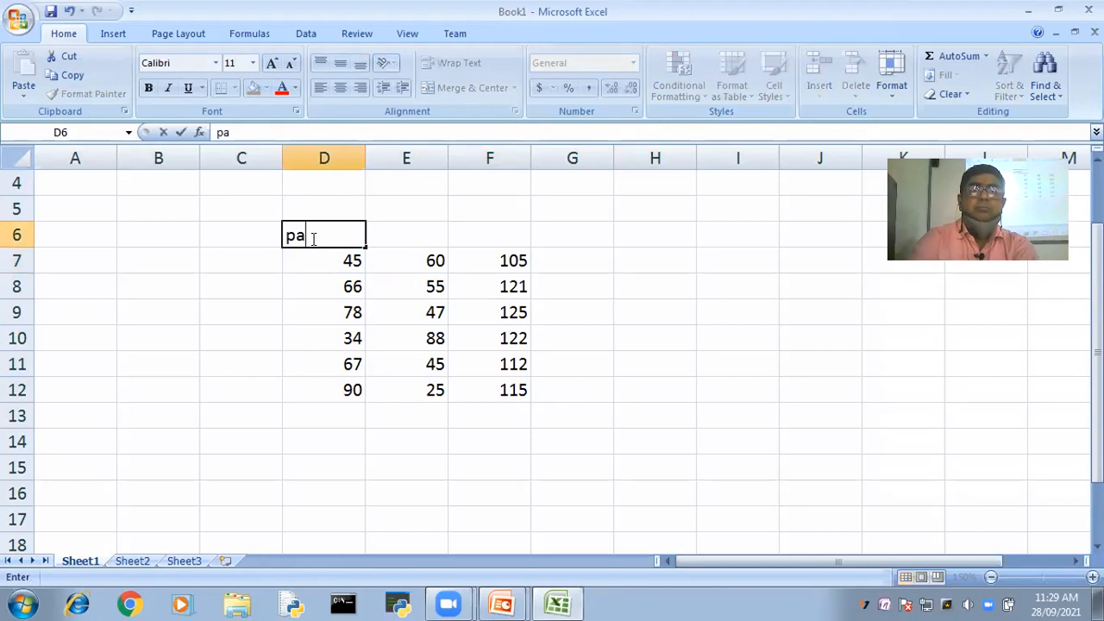
text(per)
key(Tab)
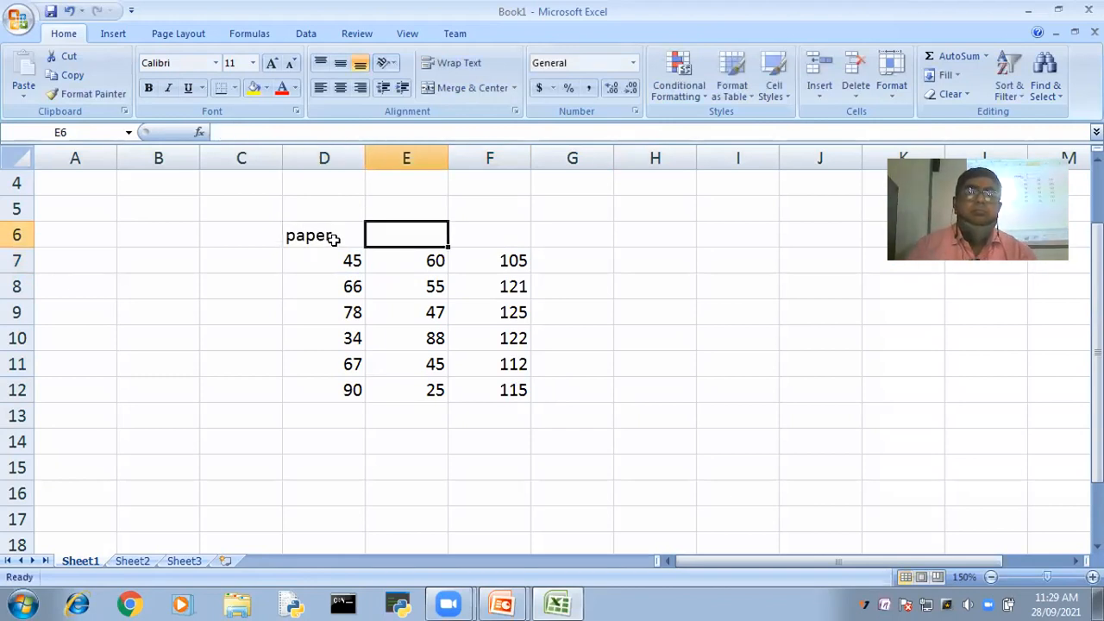
click(343, 239)
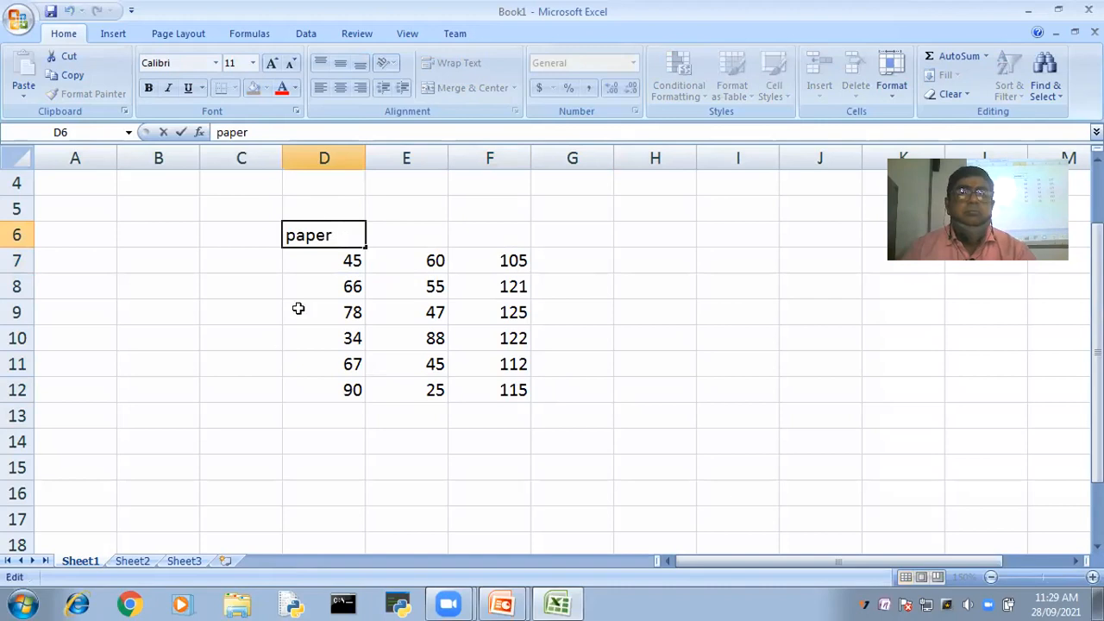
key(F2)
text(1)
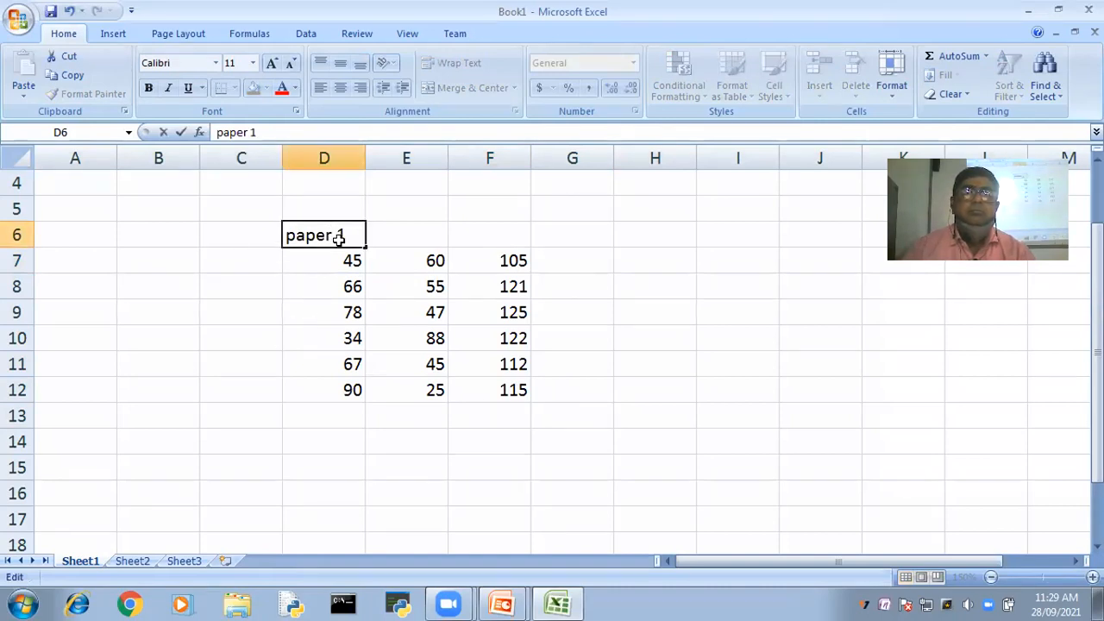
key(Return)
click(340, 240)
drag(363, 246, 425, 245)
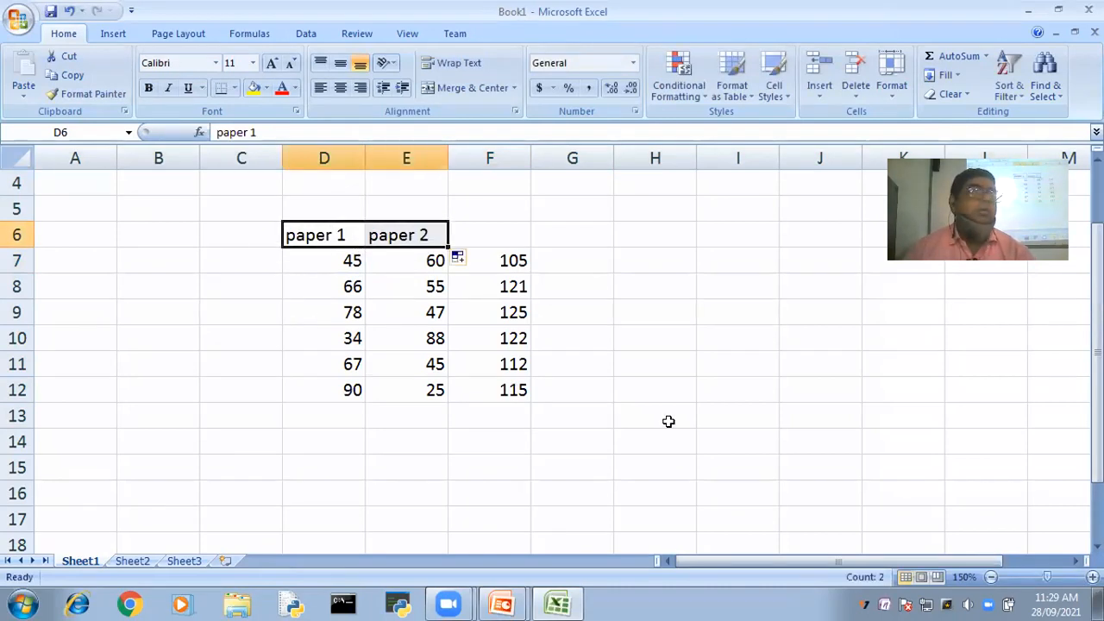
Add the headings "total" in F6 and "result" in G6
click(489, 235)
double_click(490, 235)
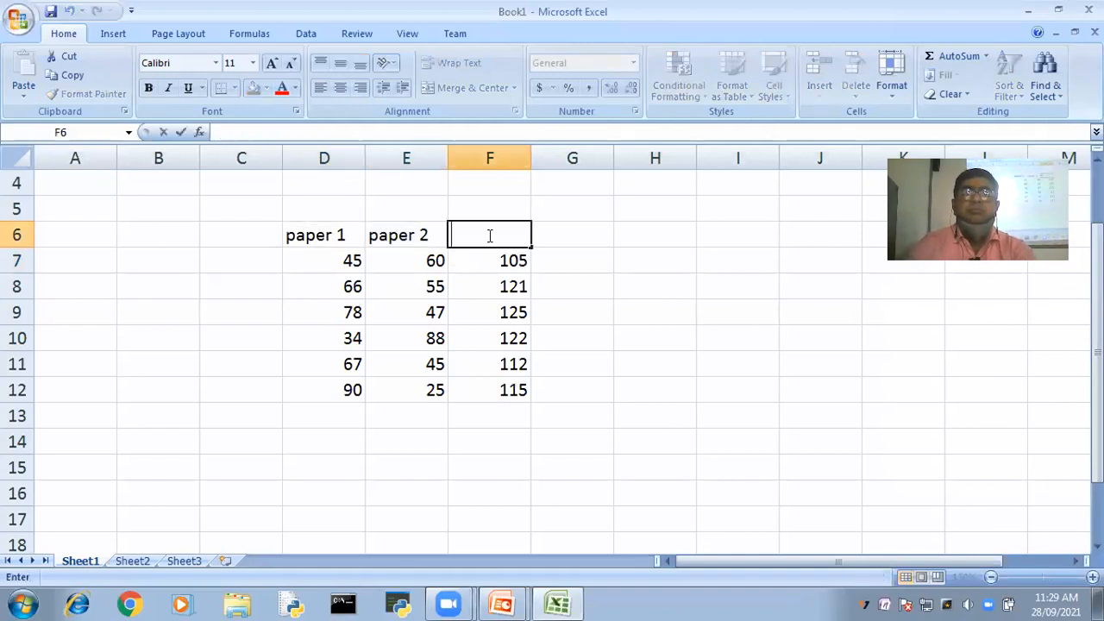
text(total)
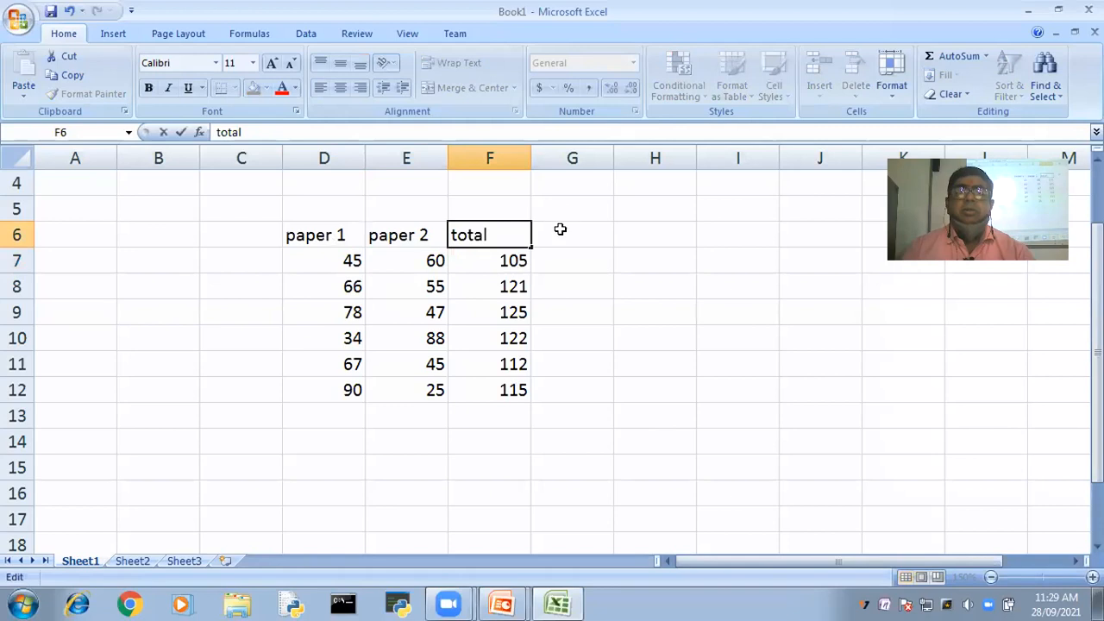
key(Tab)
key(F2)
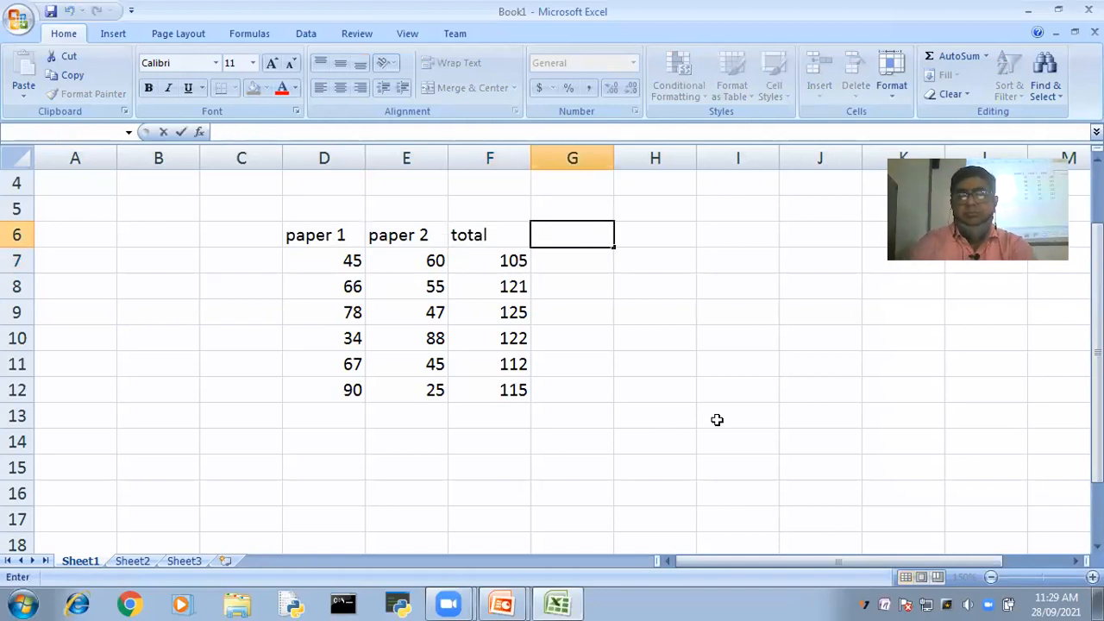
text(result)
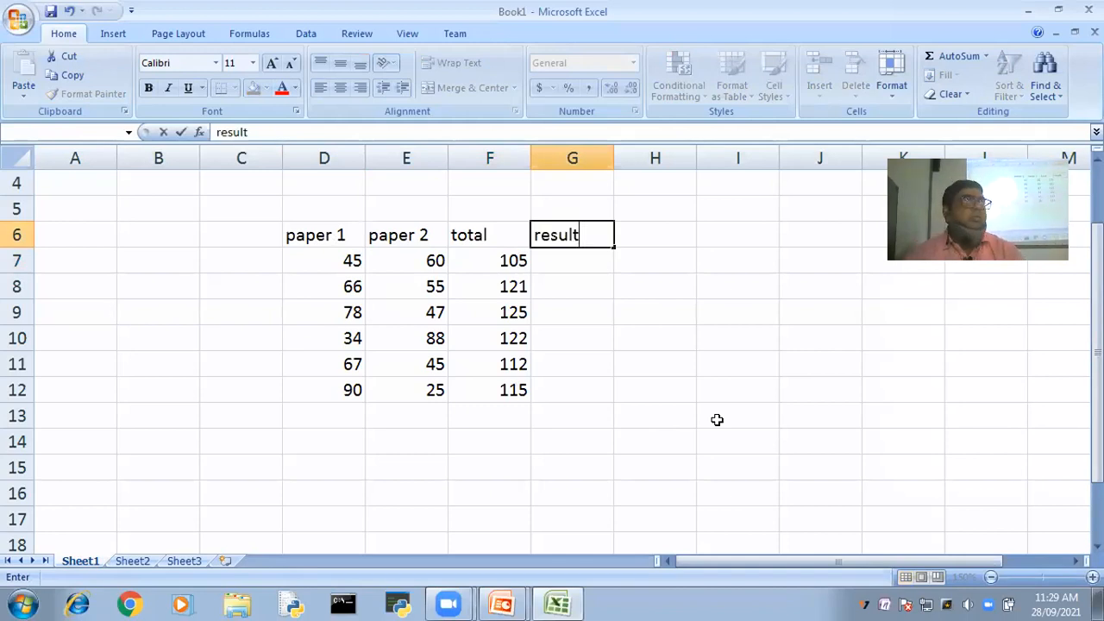
click(717, 420)
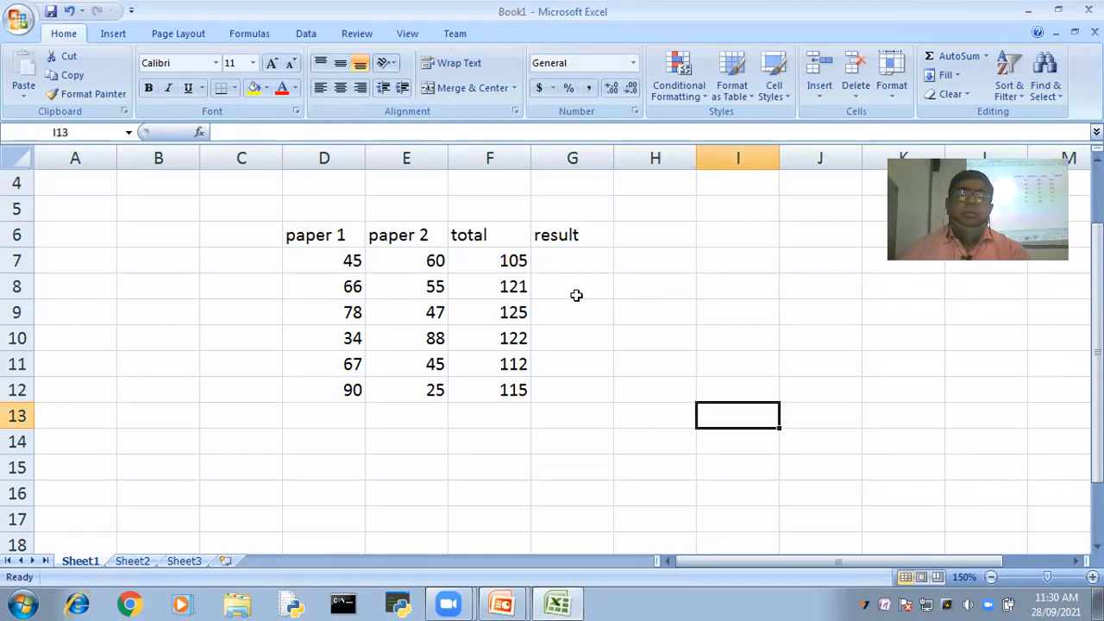
Examine the paper 1 mark in D10, the paper 2 mark in E12 and the totals in F7:F12 against the empty result column
click(565, 262)
double_click(566, 264)
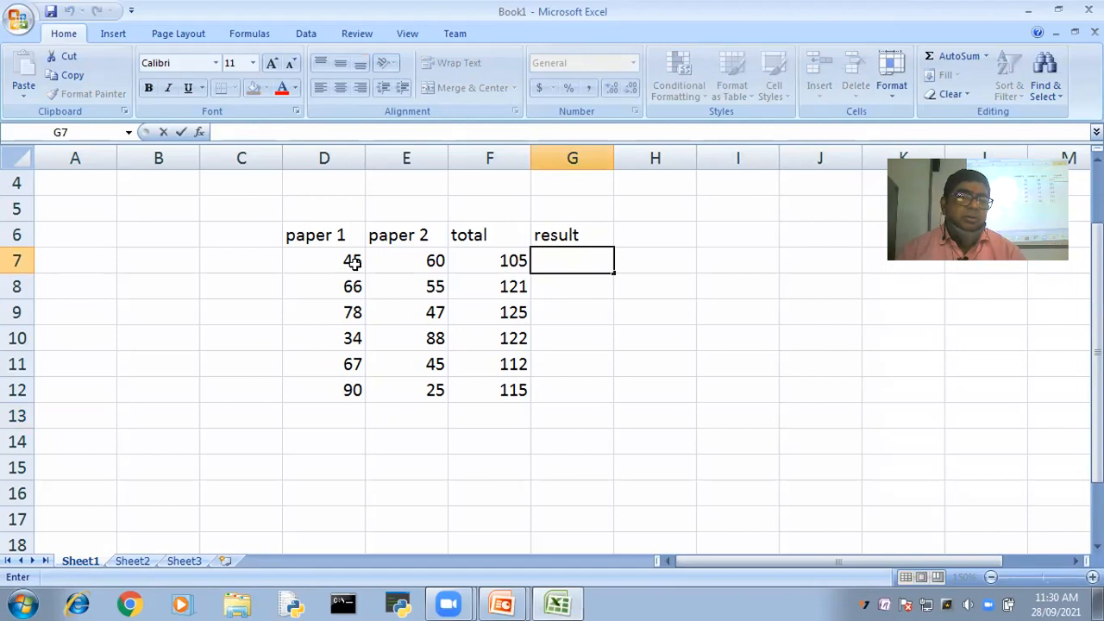
click(353, 338)
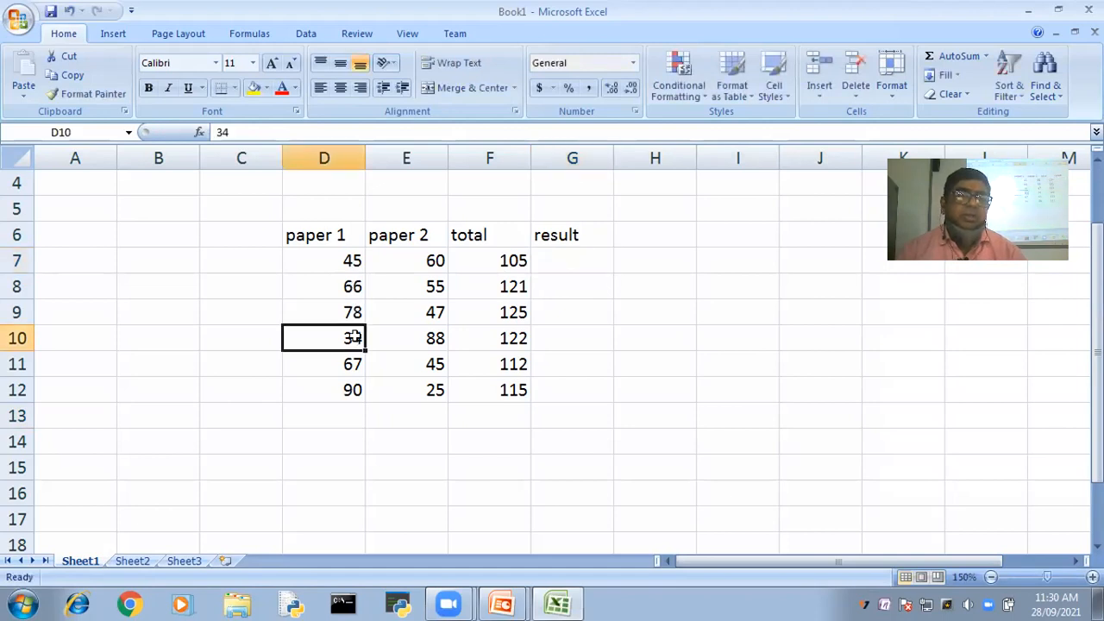
click(414, 392)
double_click(414, 393)
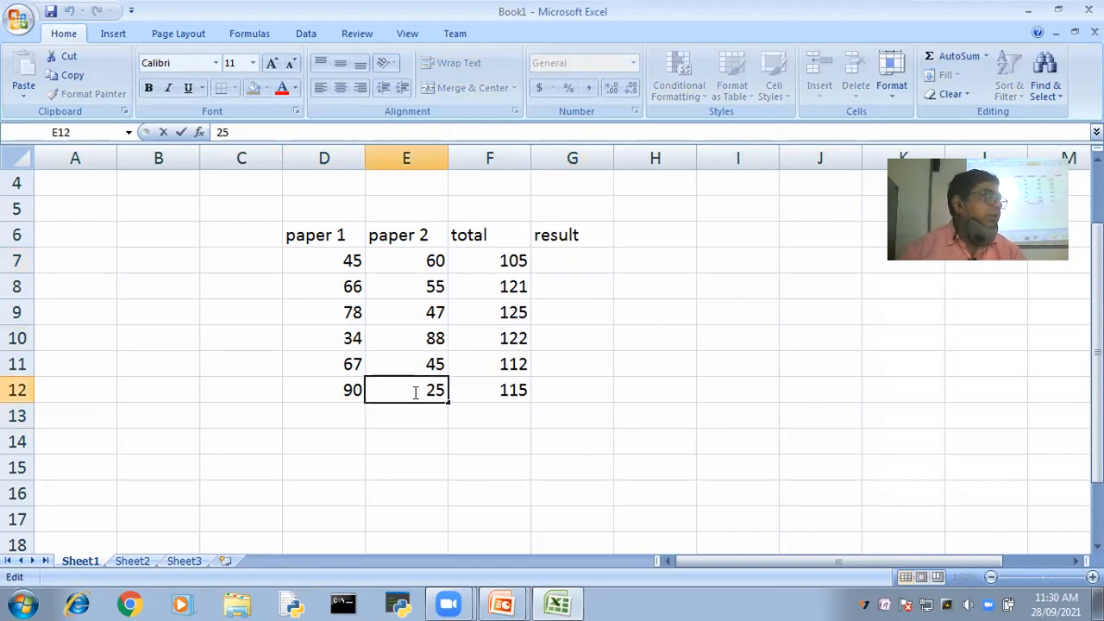
click(426, 442)
drag(520, 257, 486, 399)
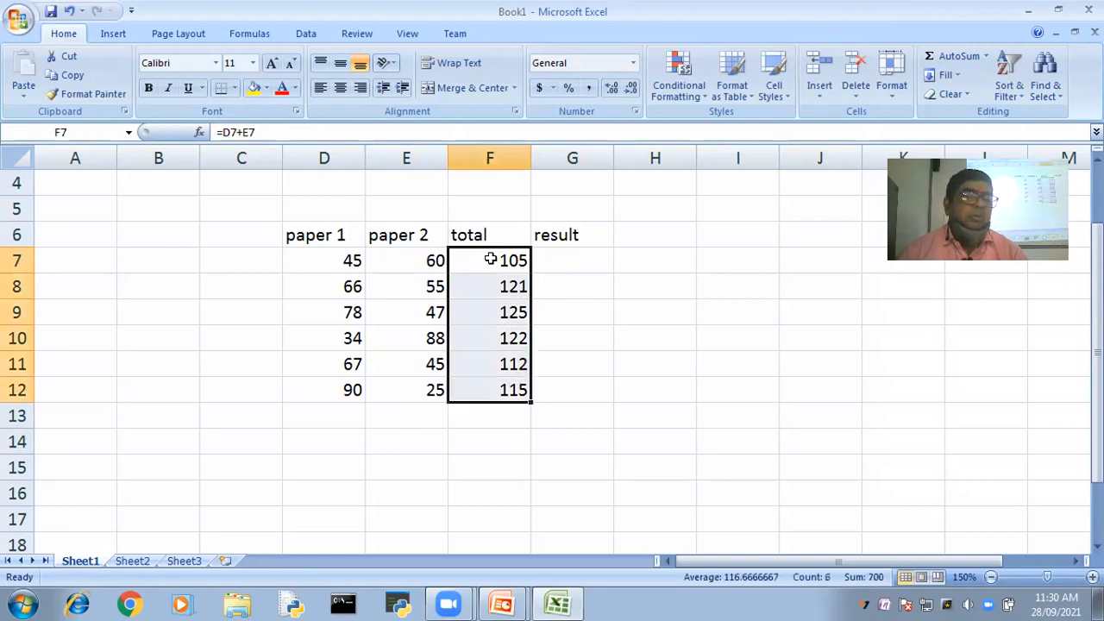
click(481, 420)
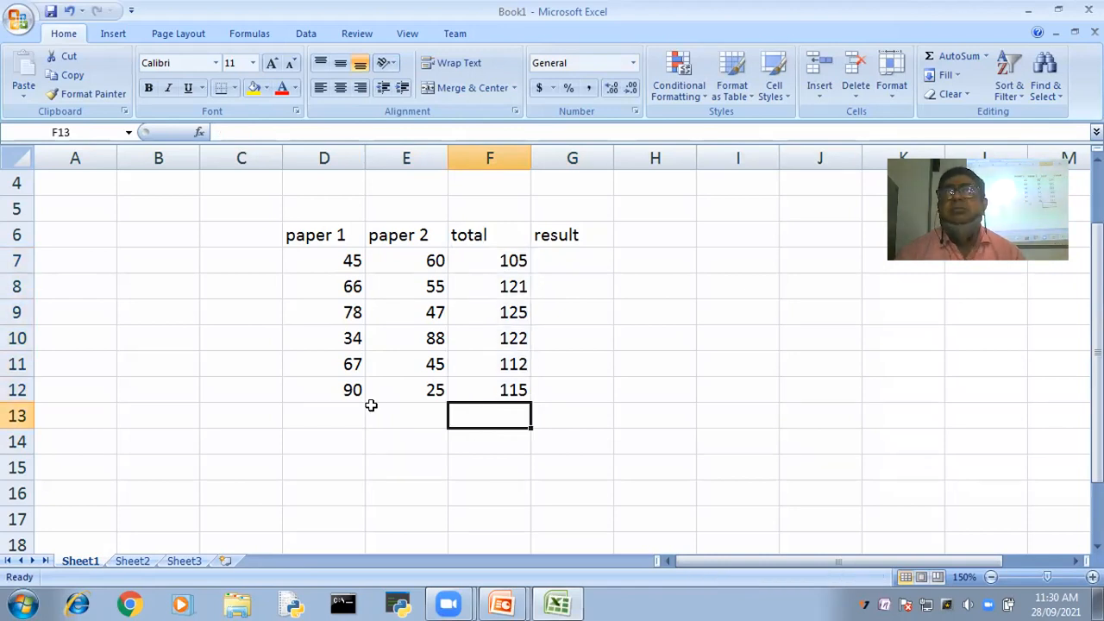
double_click(572, 260)
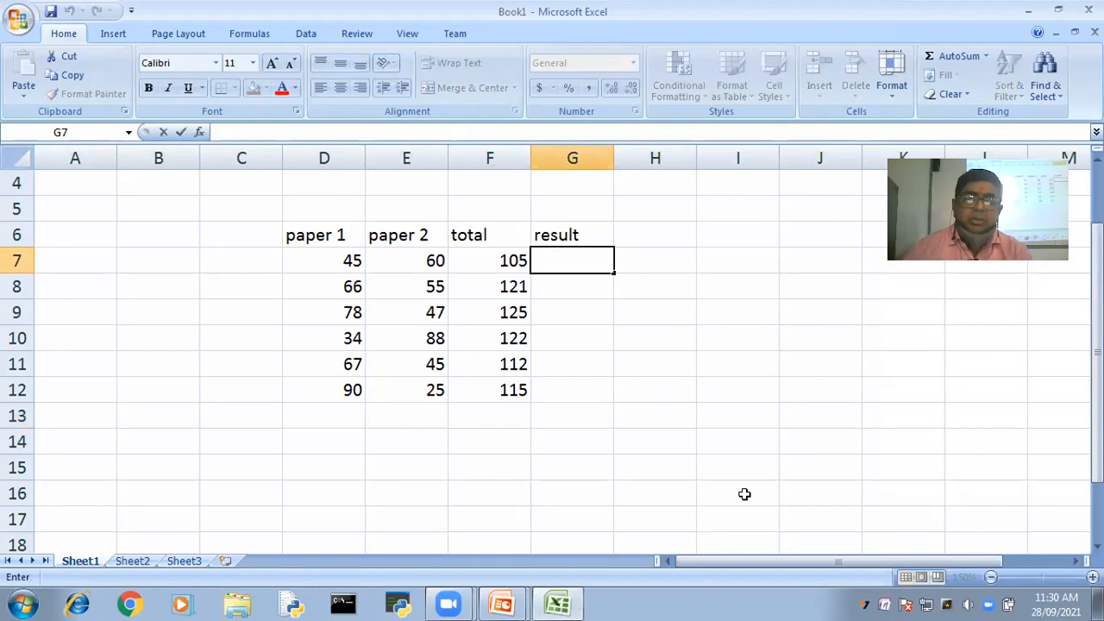
Begin an IF formula in E15 with the logical test D7>=35 for the first student's paper 1 mark
scroll(745, 451, down, 1)
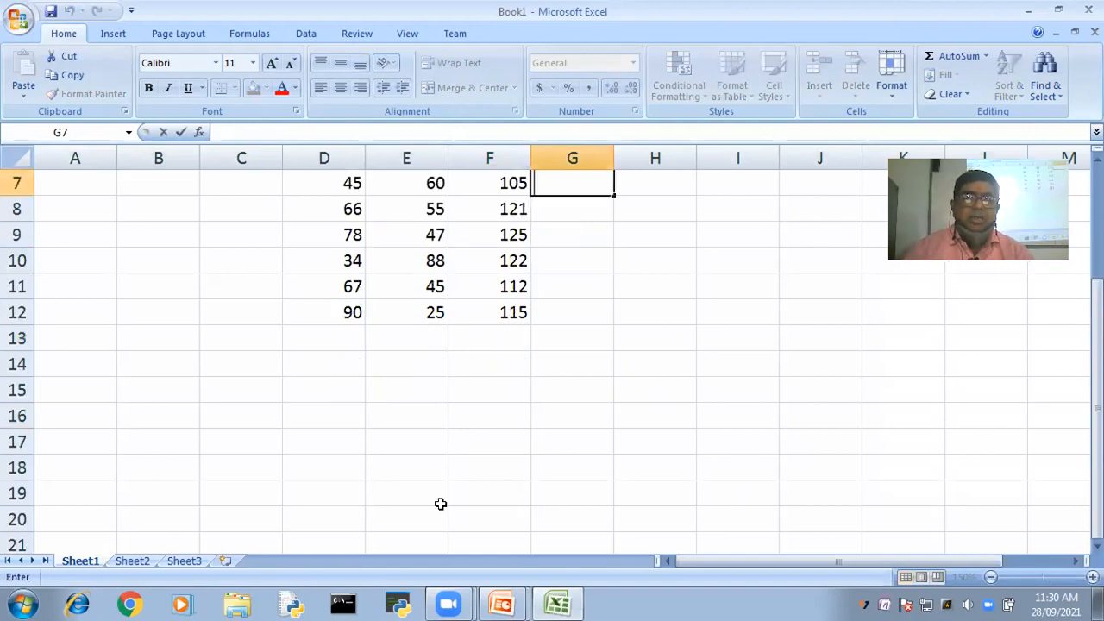
click(405, 390)
double_click(405, 391)
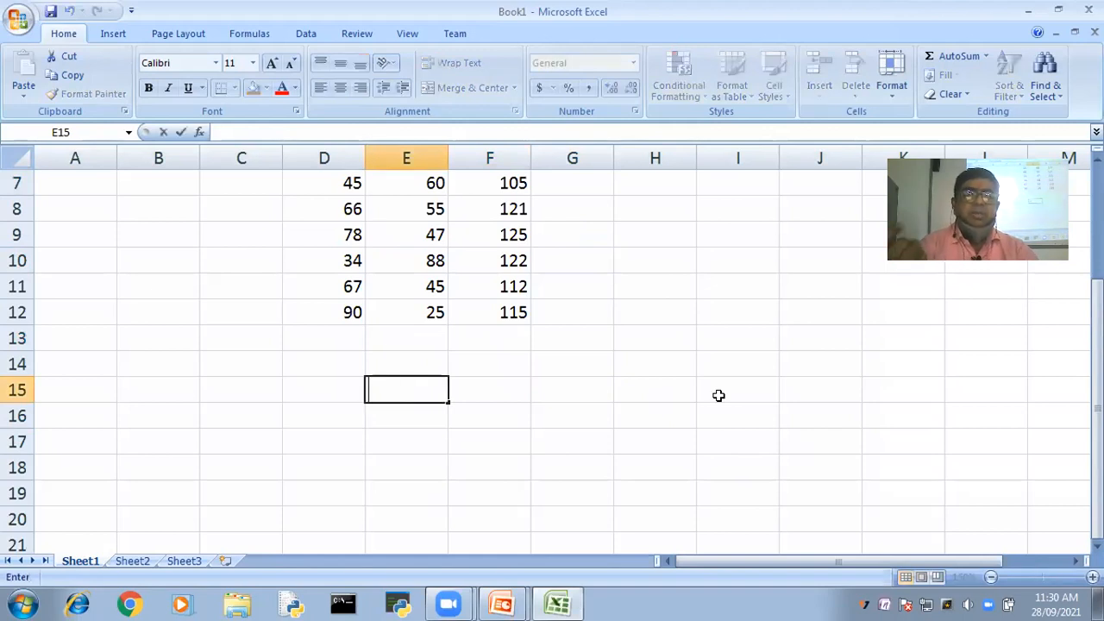
text(=)
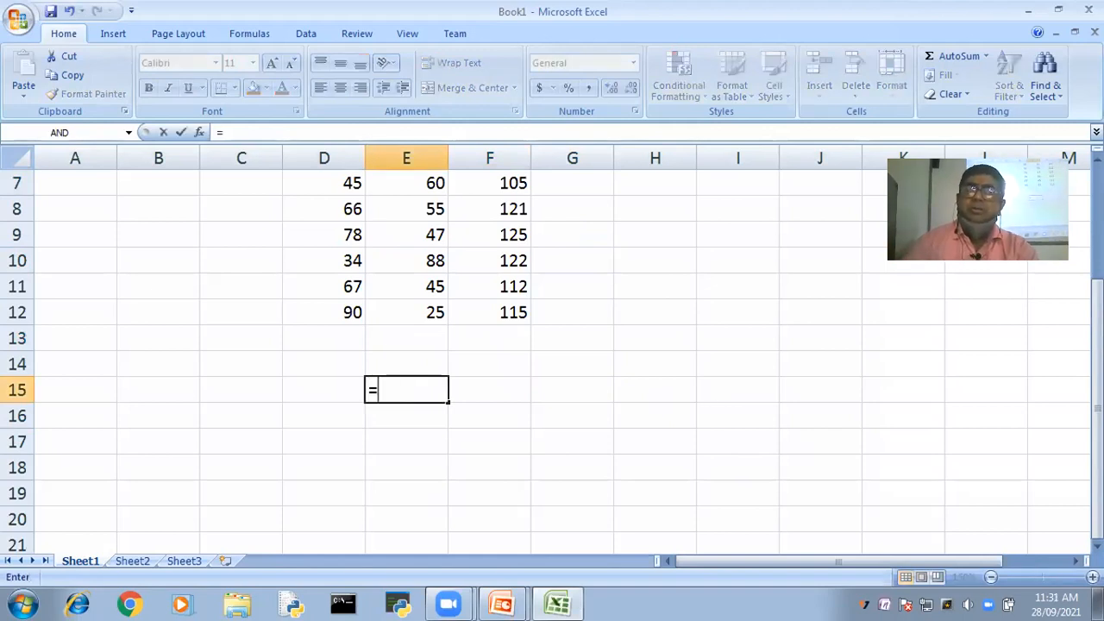
scroll(552, 345, up, 1)
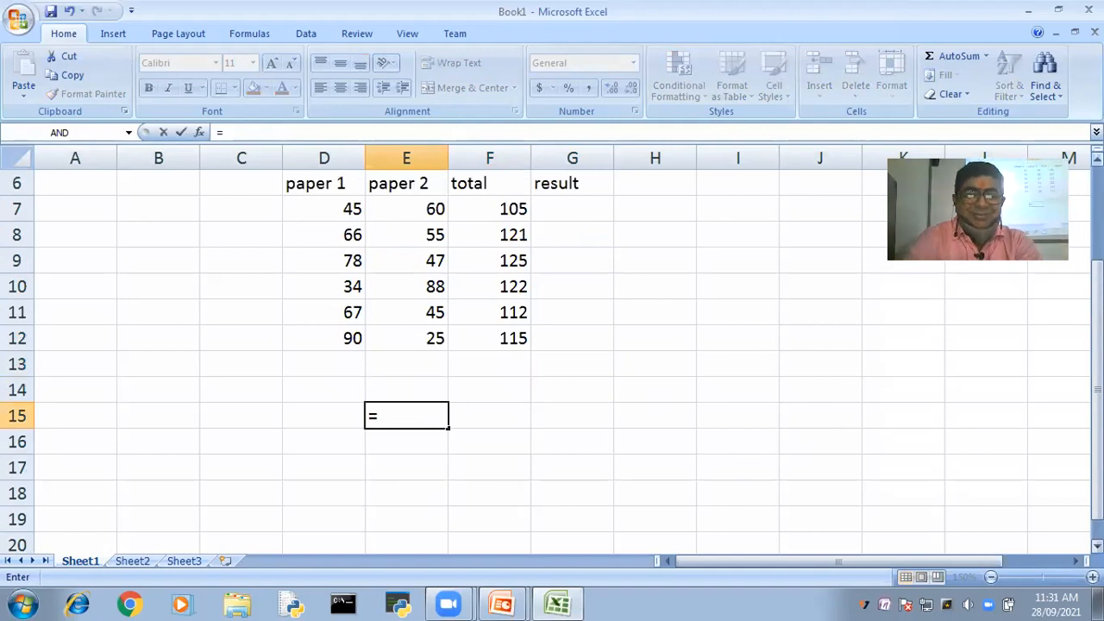
scroll(552, 345, up, 1)
text(if)
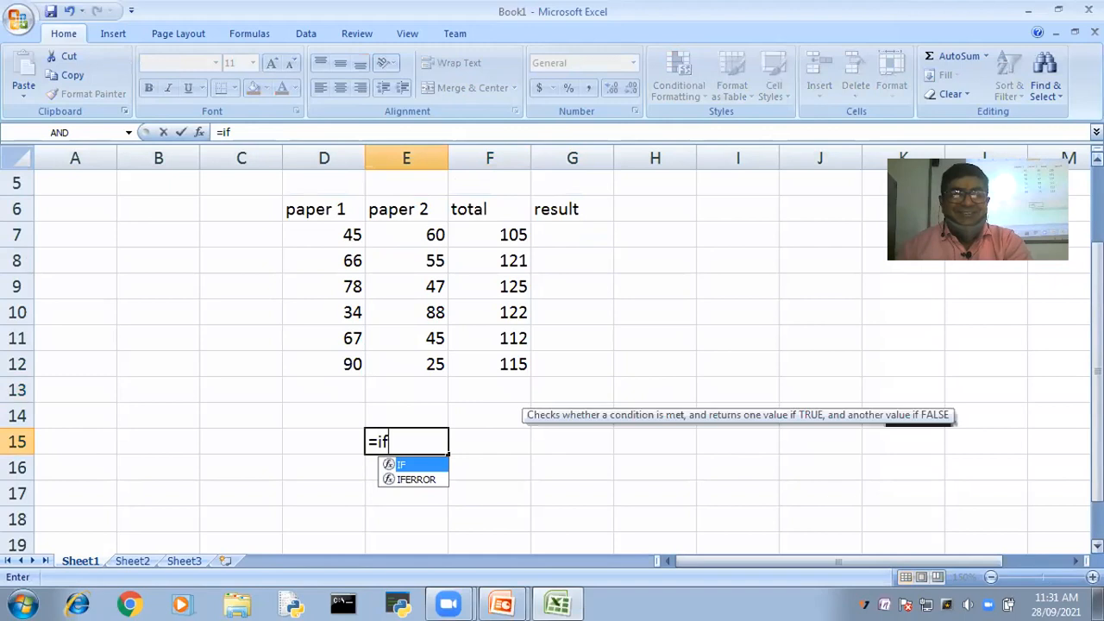
key(Tab)
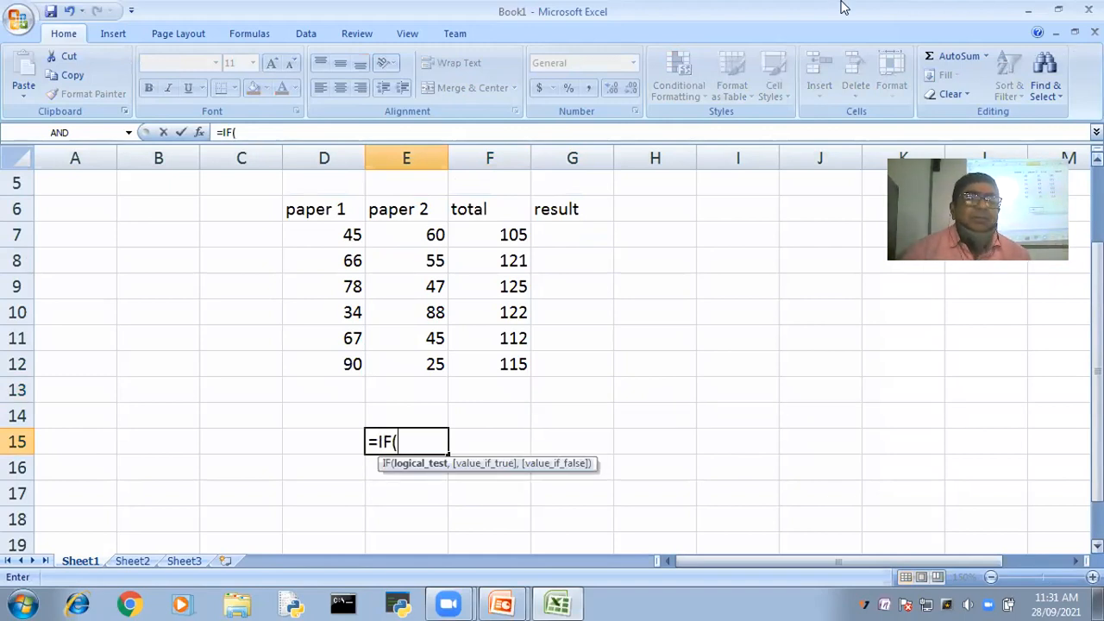
click(337, 229)
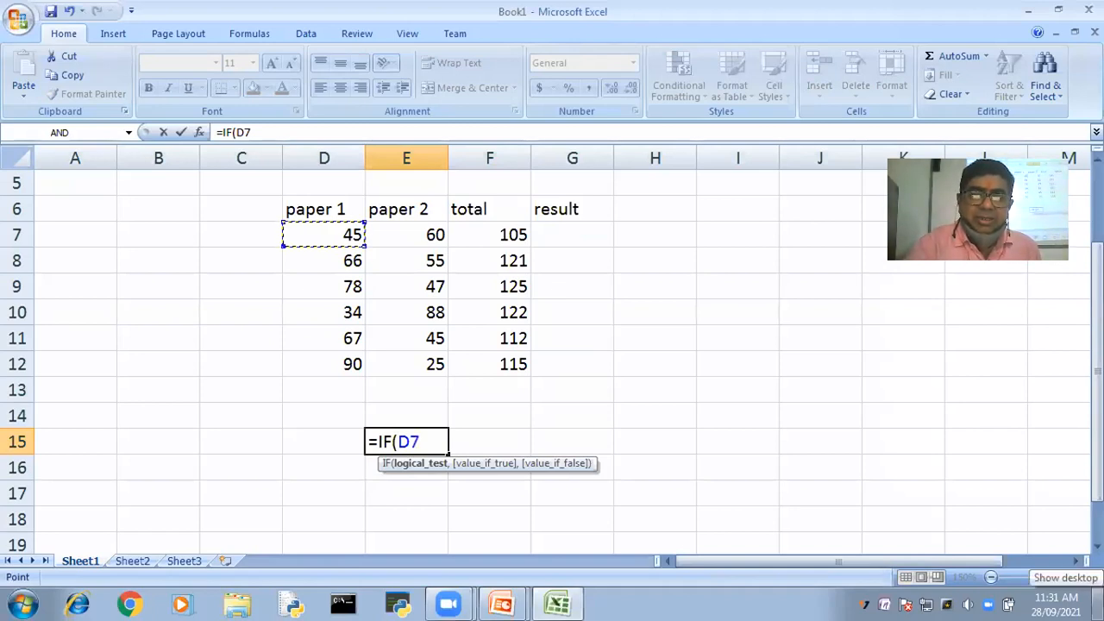
text(>)
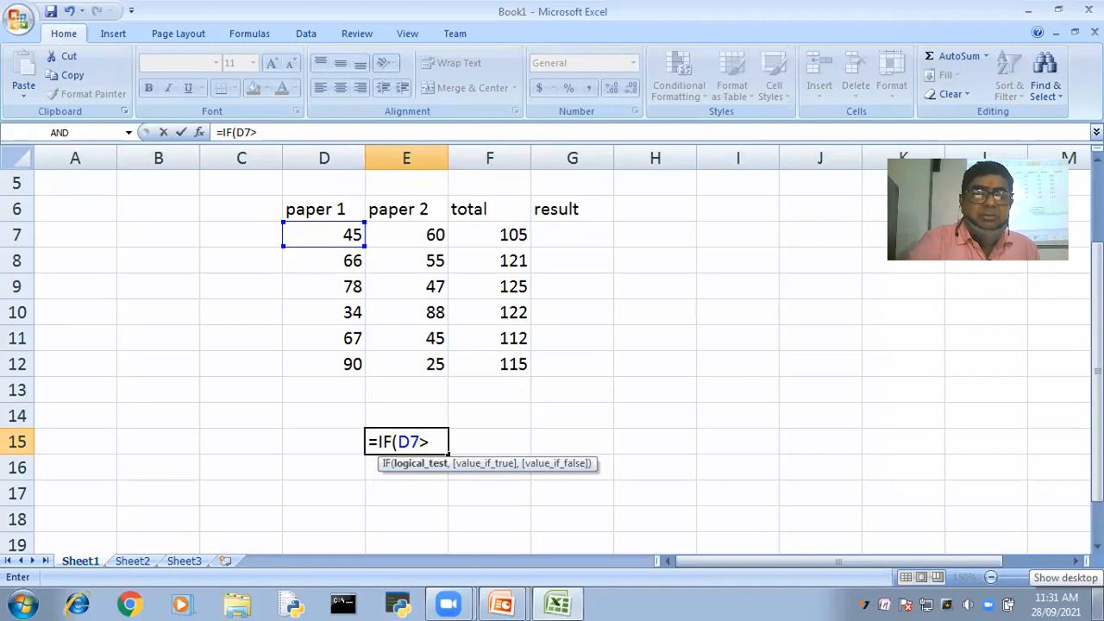
text(=35)
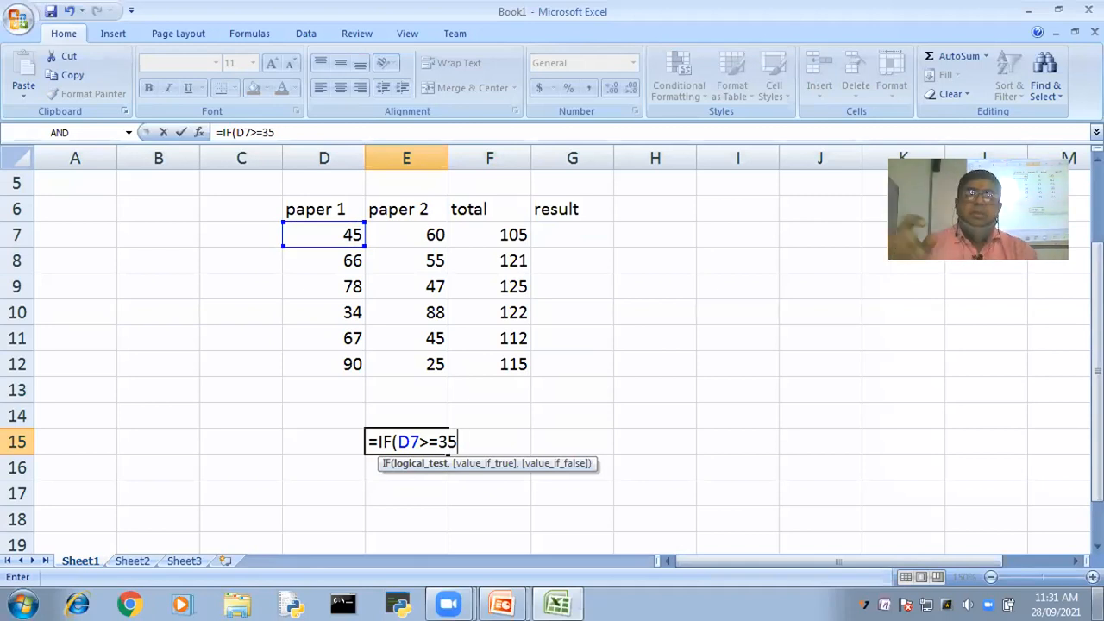
text(,)
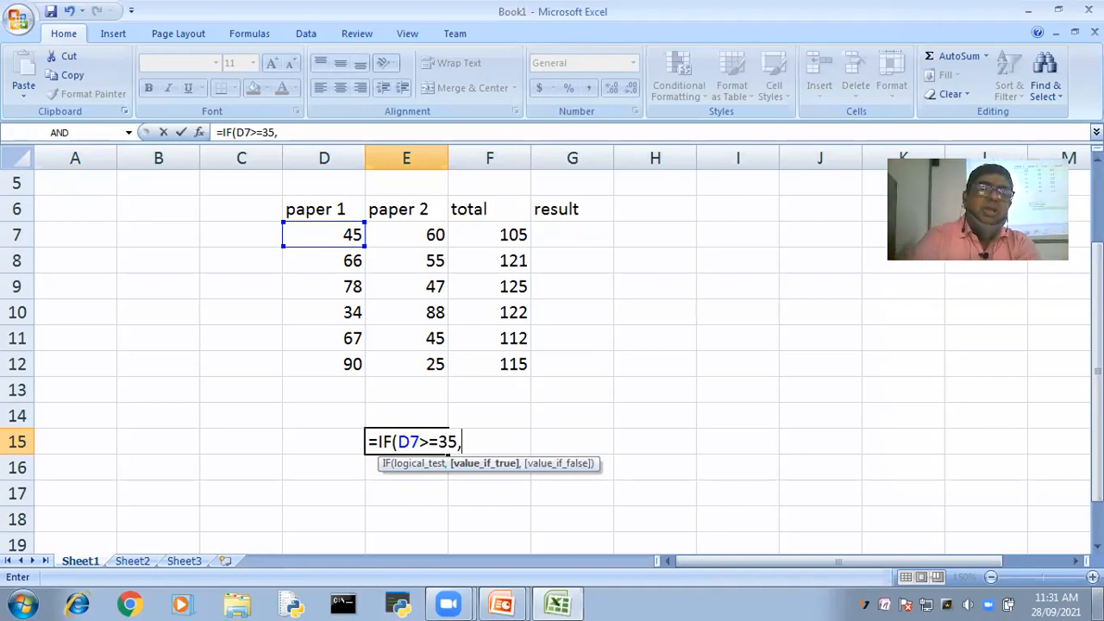
text(if)
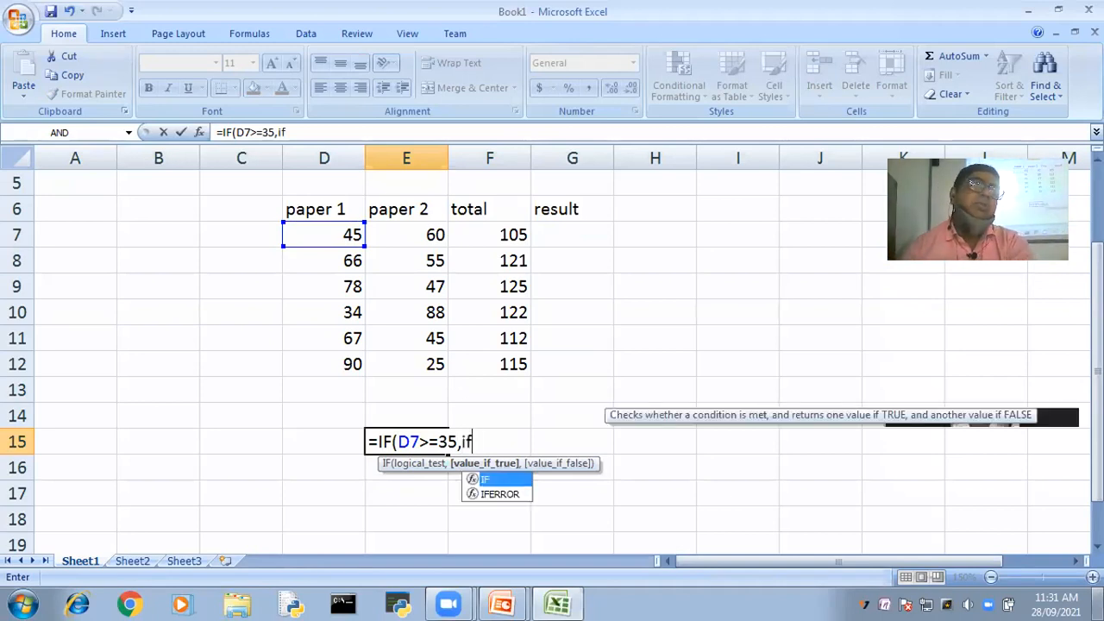
key(Tab)
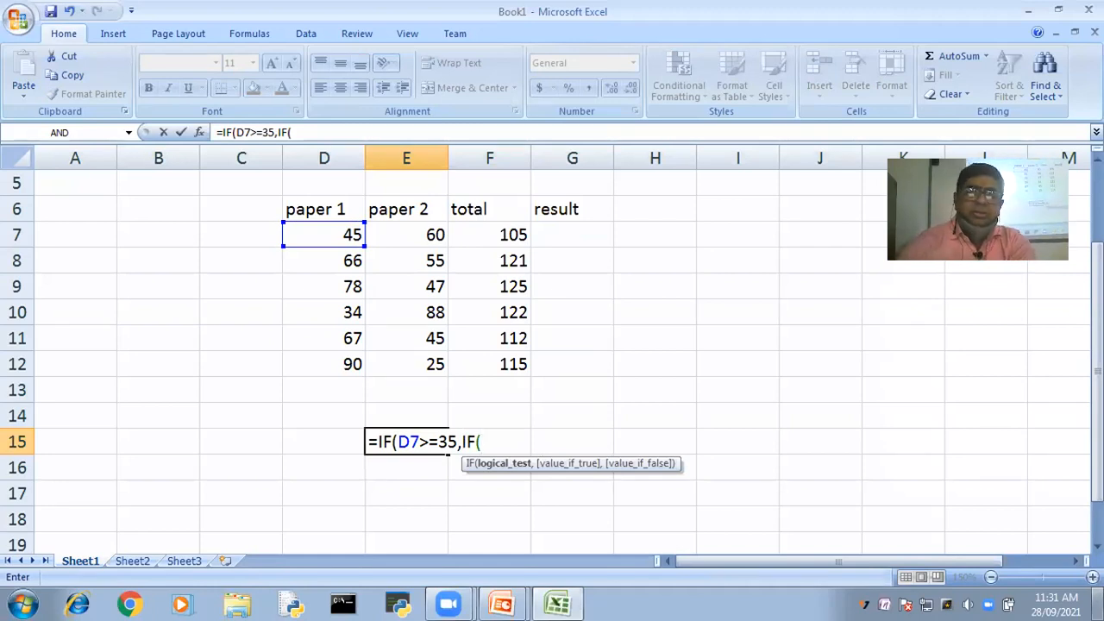
key(BackSpace)
key(BackSpace)
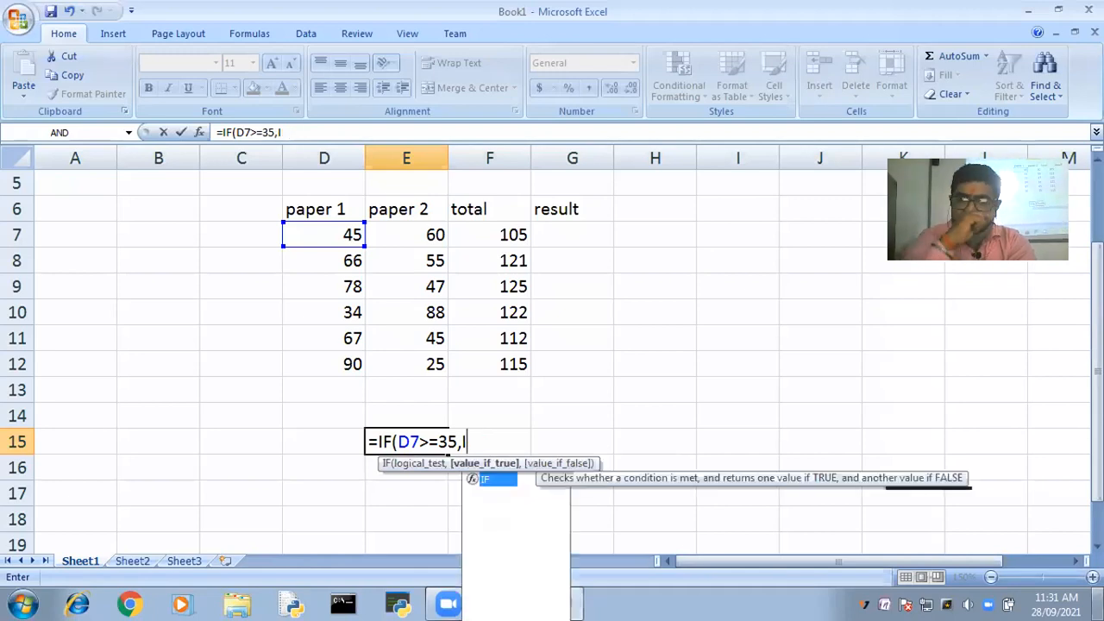
key(BackSpace)
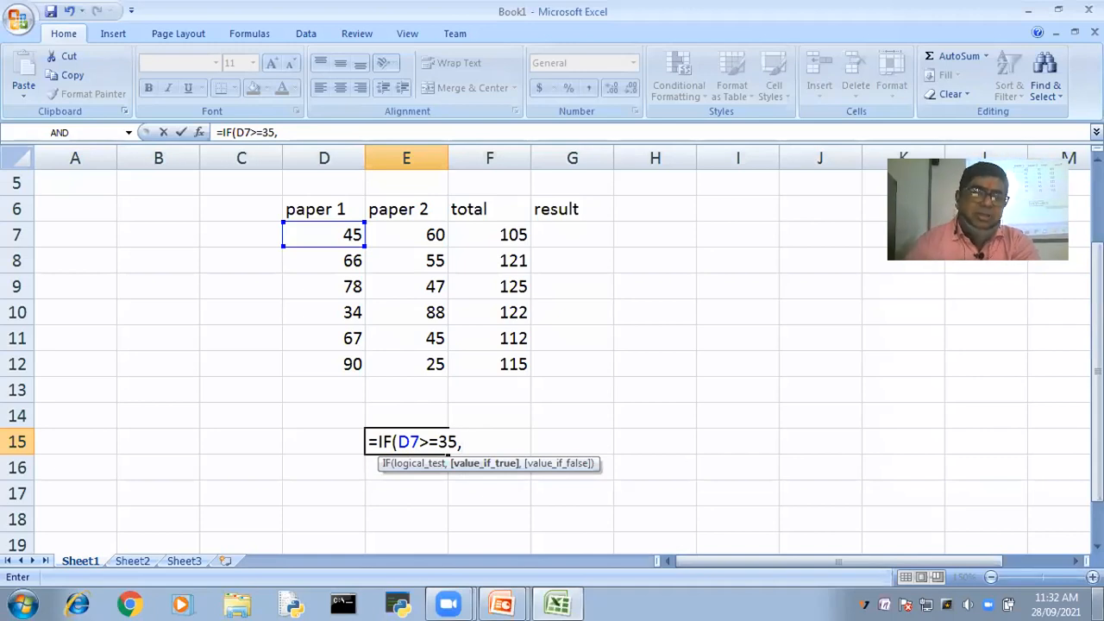
Nest a second IF as the value-if-true argument, with the logical test E7>=35 for paper 2
text(IF()
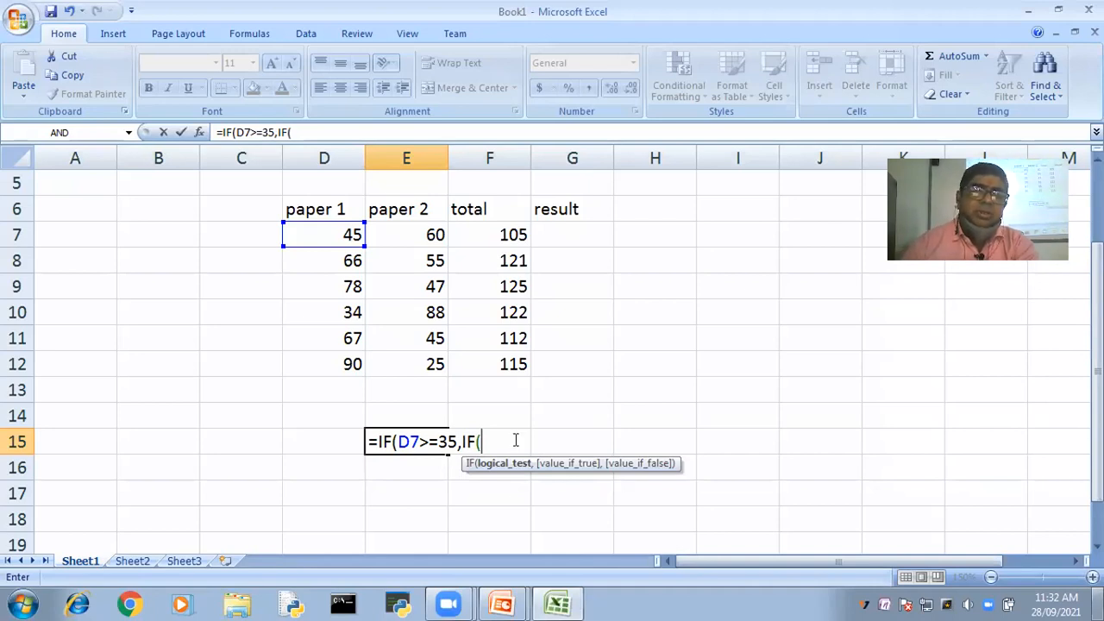
click(409, 234)
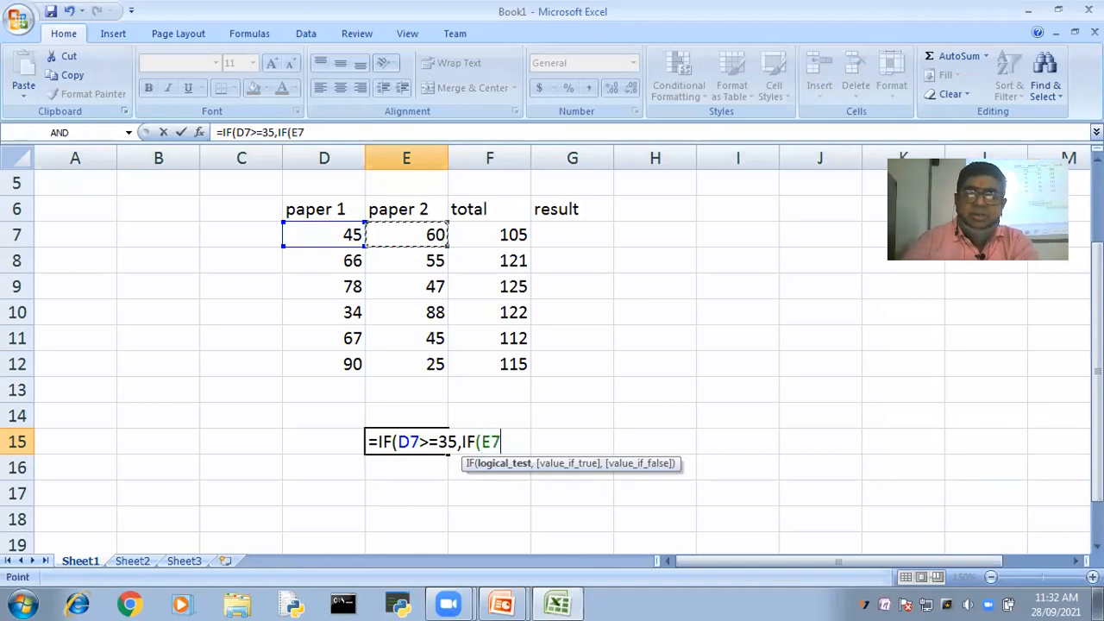
text(>)
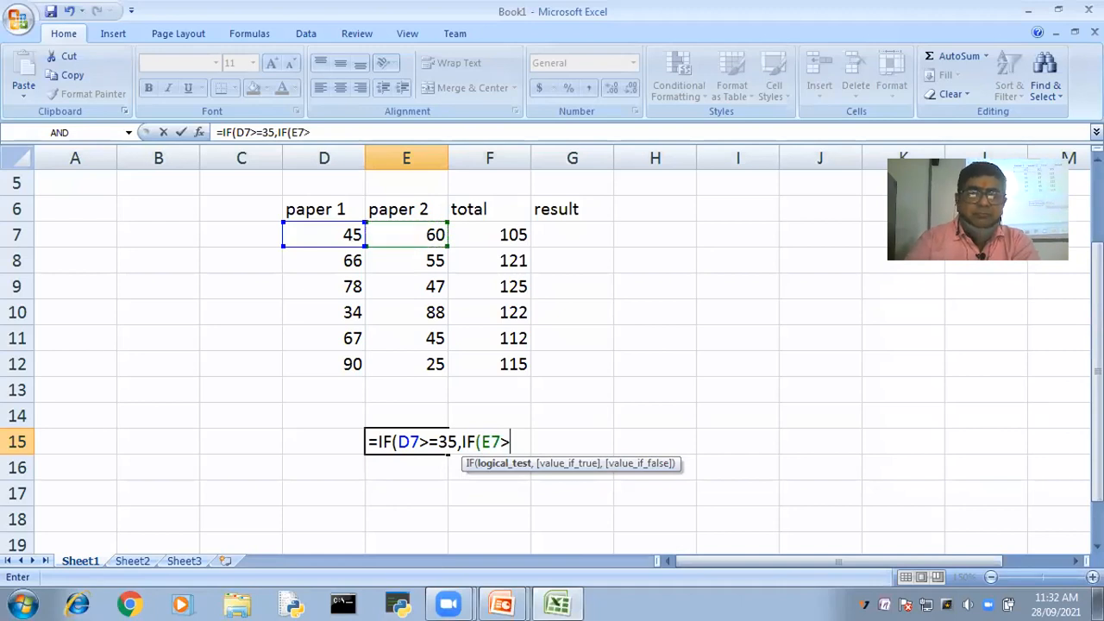
text(=35)
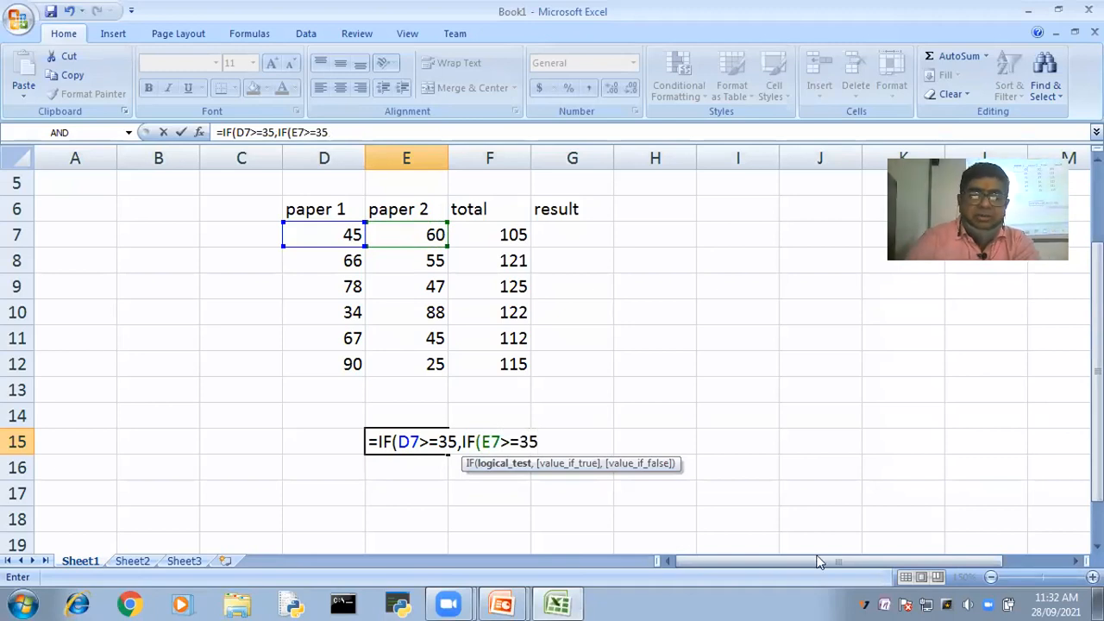
text(,)
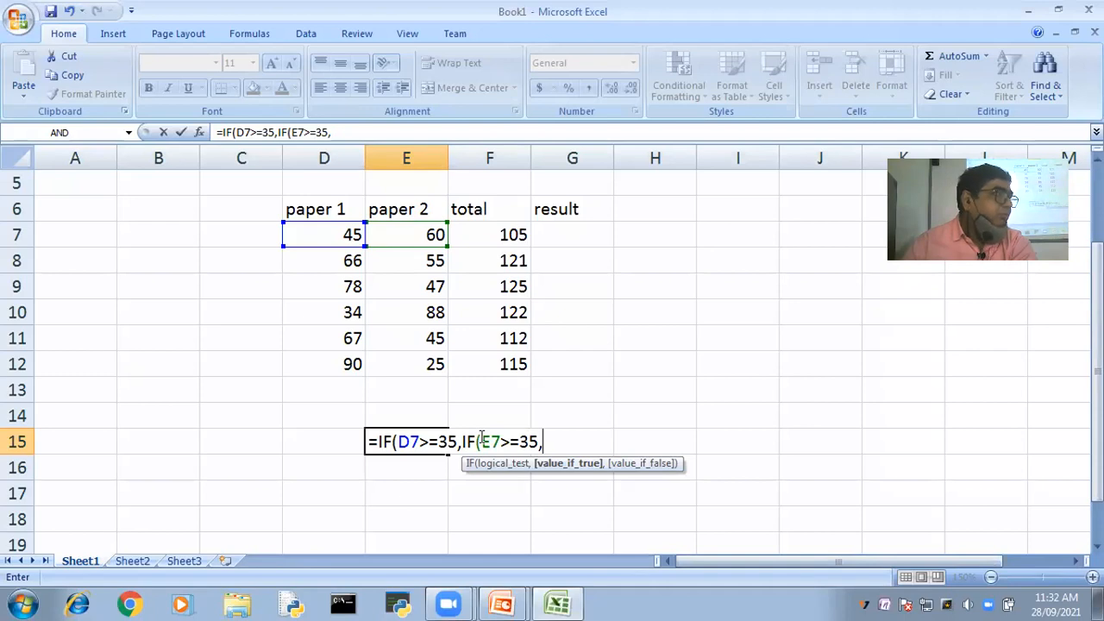
Complete the formula text with "Pass" and "Fail" as the inner IF's outcomes and "Fail" as the outer IF's value-if-false
click(544, 439)
text(")
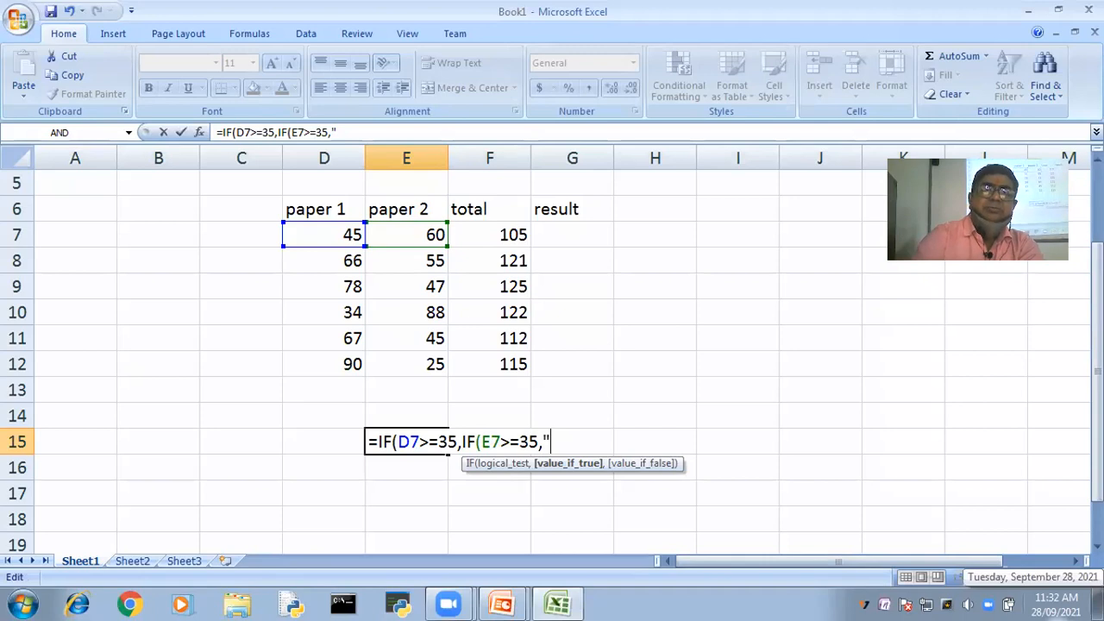
text(Pass")
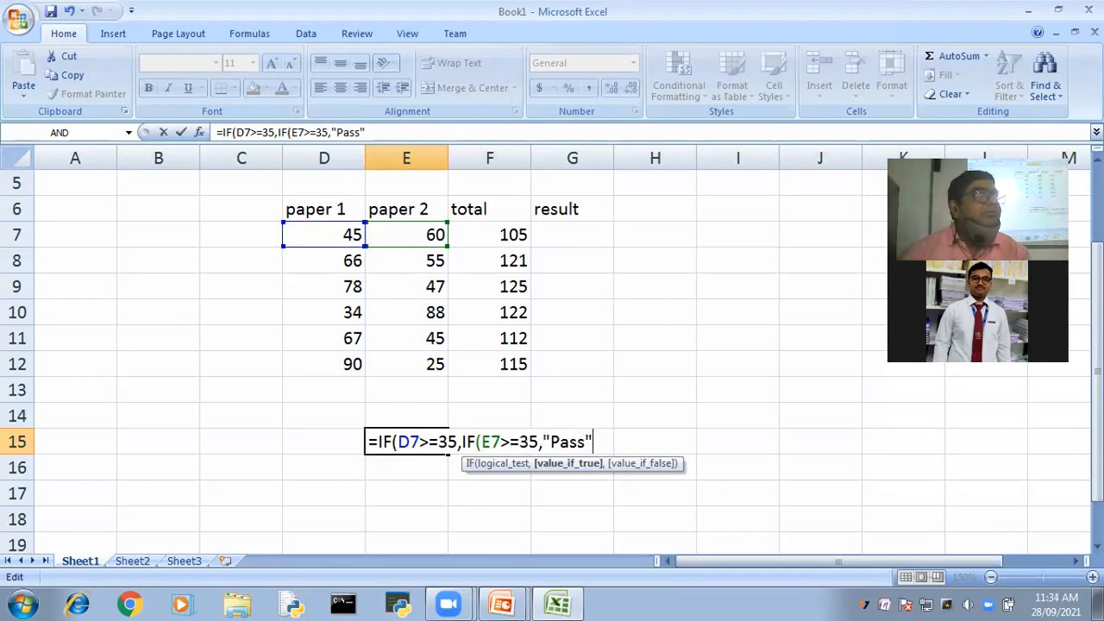
text(,)
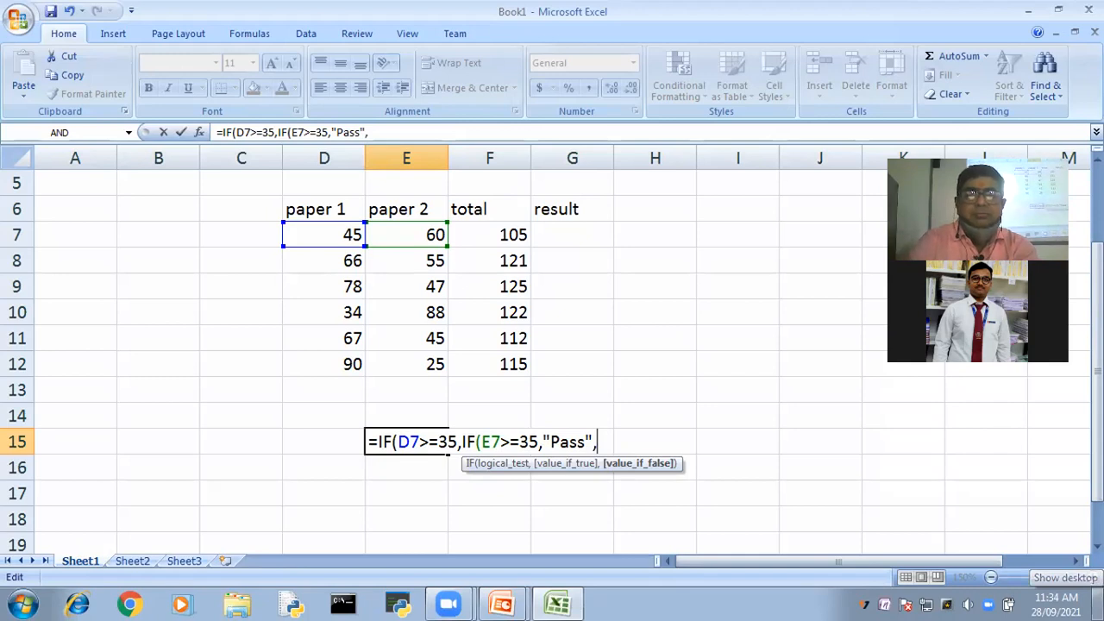
text("Fail"))
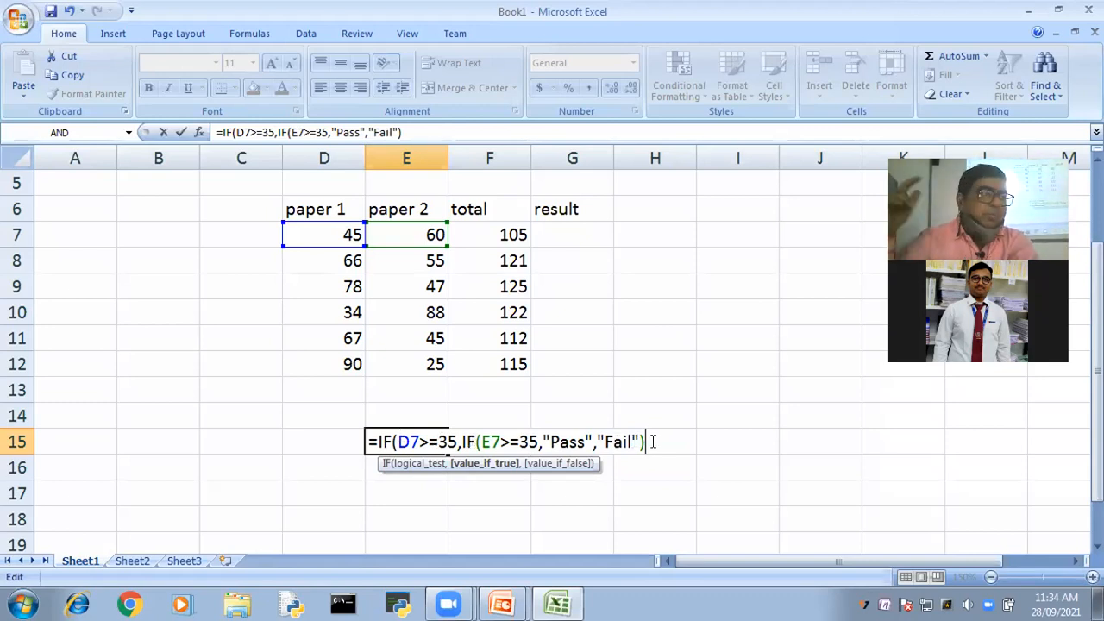
text(,)
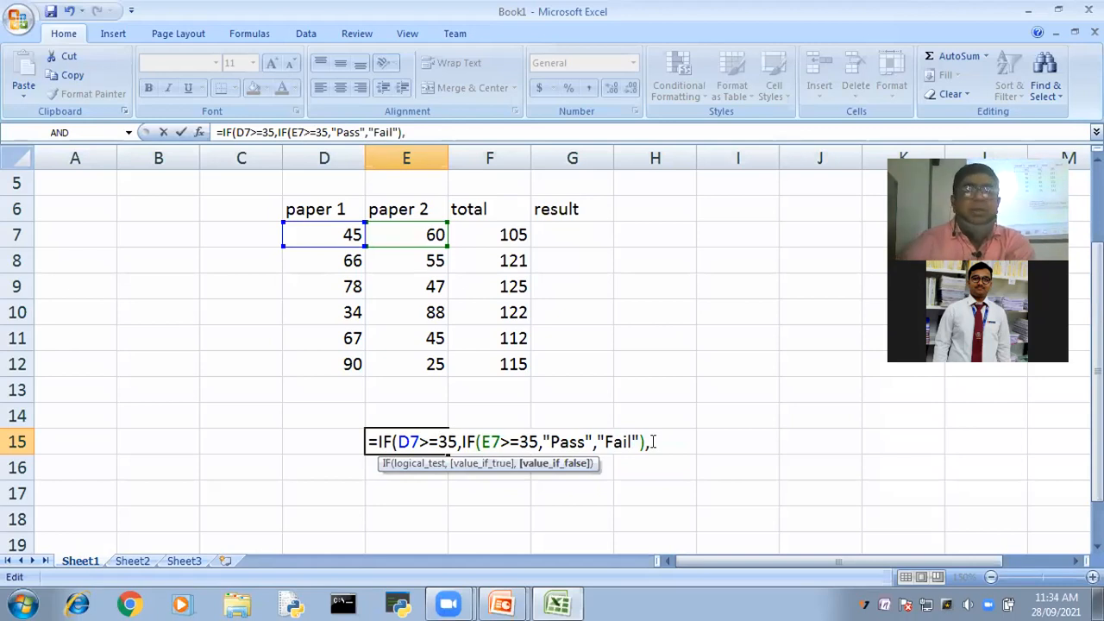
text("Fail"))
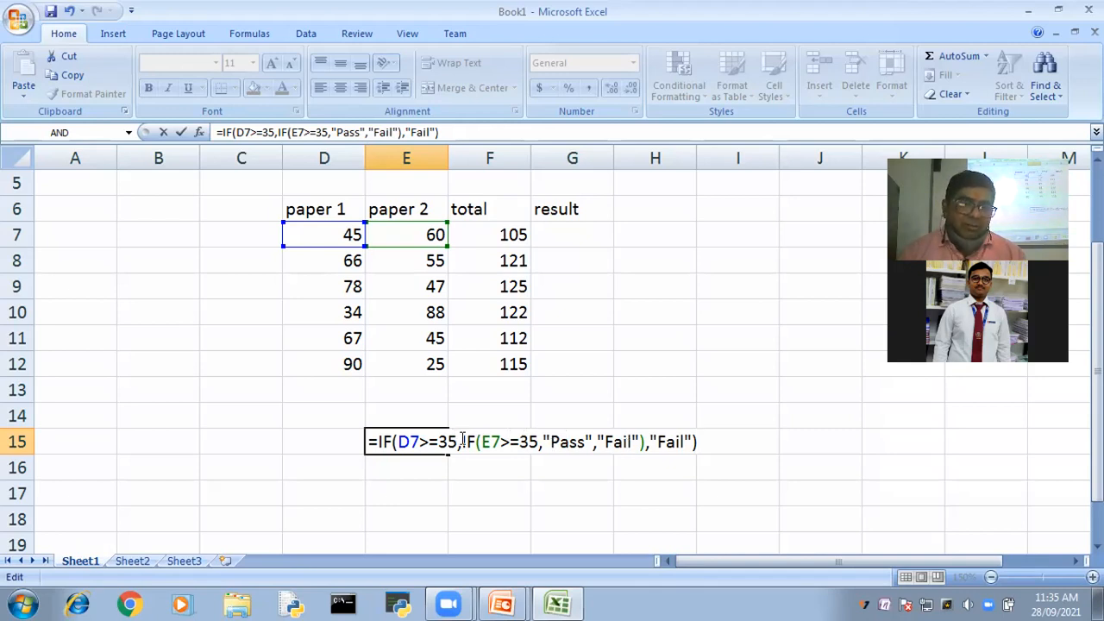
Move the entire nested IF formula text from E15 into G7 under the result heading and enter it
drag(463, 440, 643, 445)
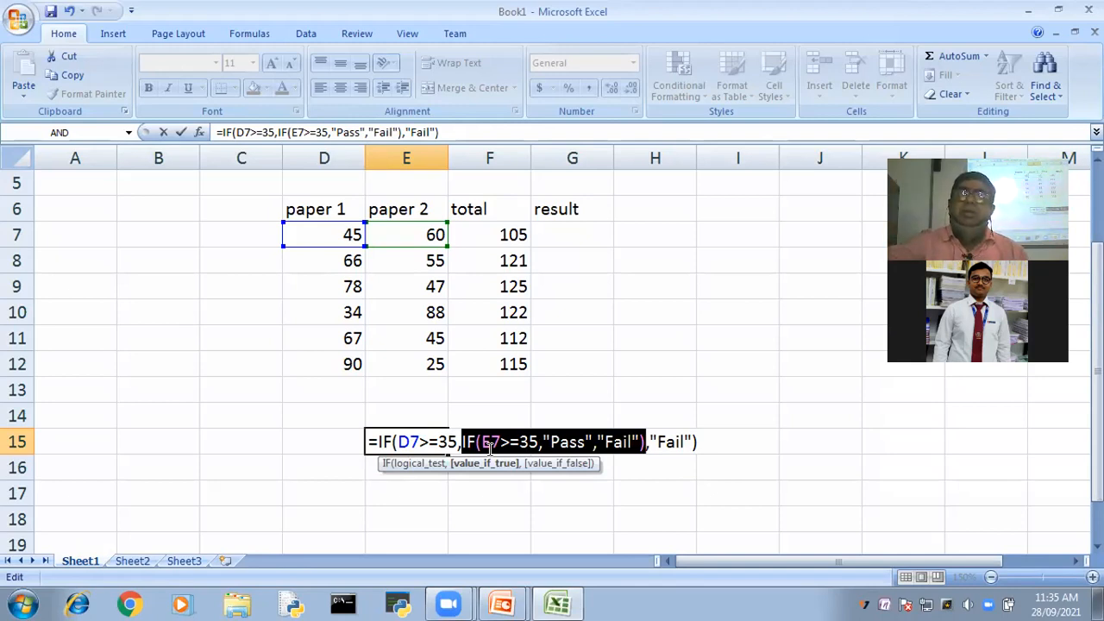
click(731, 441)
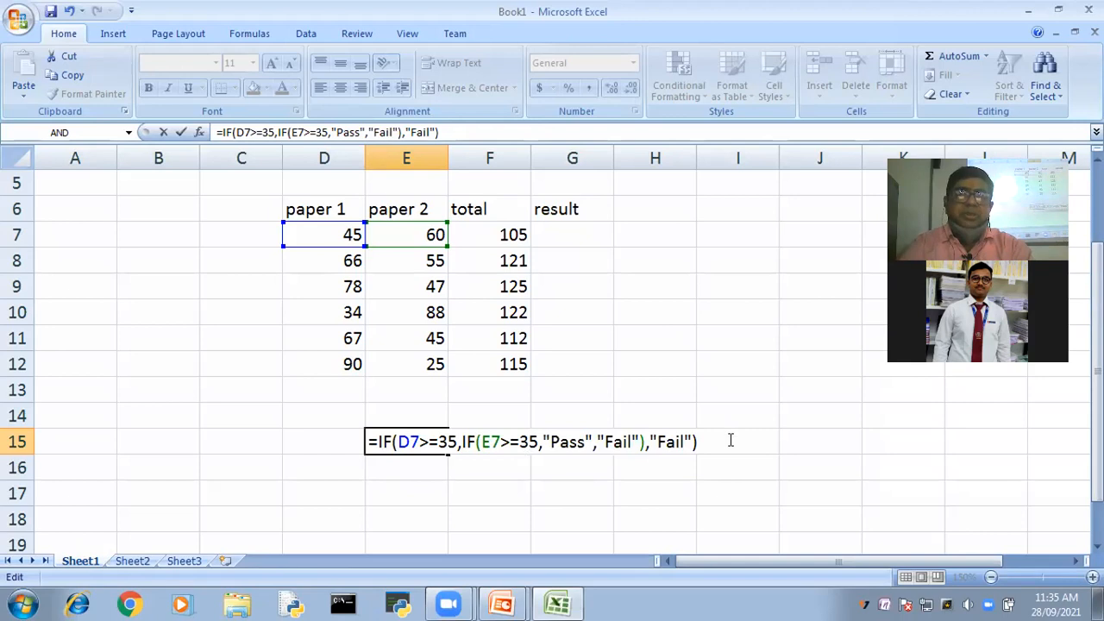
key(shift+Left)
key(shift+Left)
key(shift+Left)
key(shift+Left)
key(shift+Left)
key(shift+Left)
key(shift+Left)
key(shift+Left)
key(shift+Left)
key(shift+Left)
key(shift+Left)
key(shift+Left)
key(shift+Left)
key(shift+Left)
key(shift+Left)
key(shift+Left)
key(shift+Left)
key(shift+Left)
key(shift+Left)
key(shift+Left)
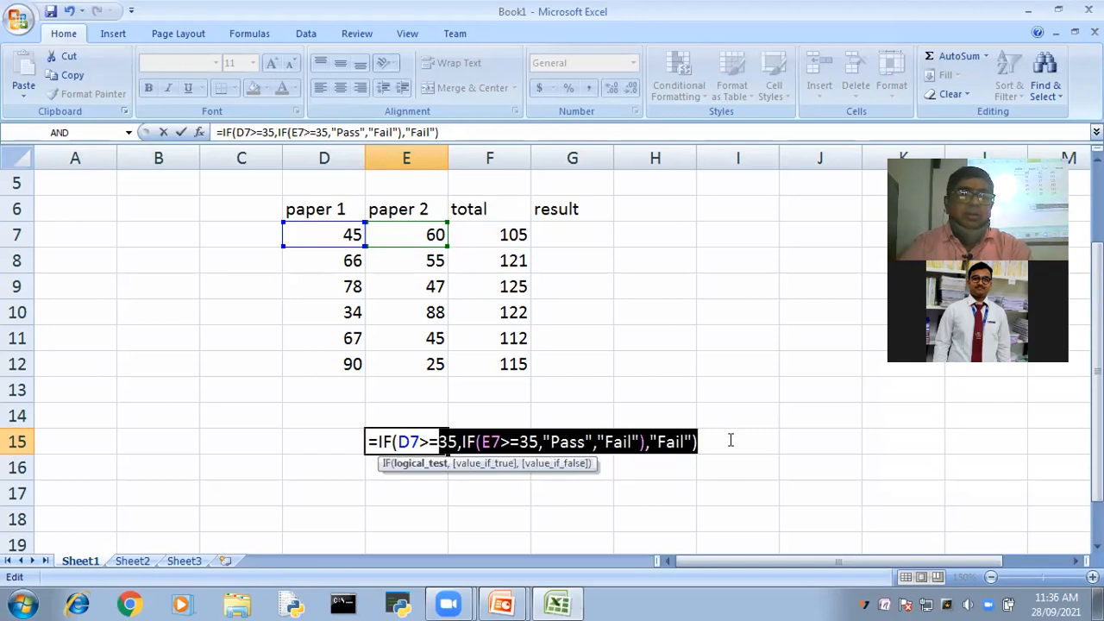
key(shift+Left)
key(shift+Left)
key(shift+Left)
key(shift+Left)
key(shift+Left)
key(shift+Left)
key(shift+Left)
key(shift+Left)
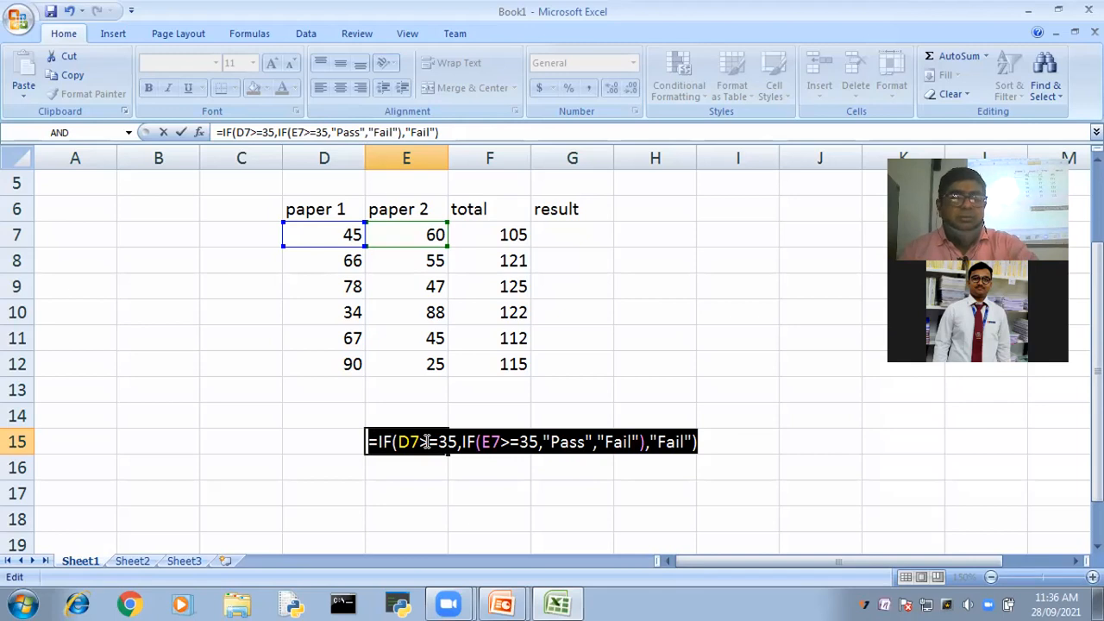
key(ctrl+x)
double_click(567, 231)
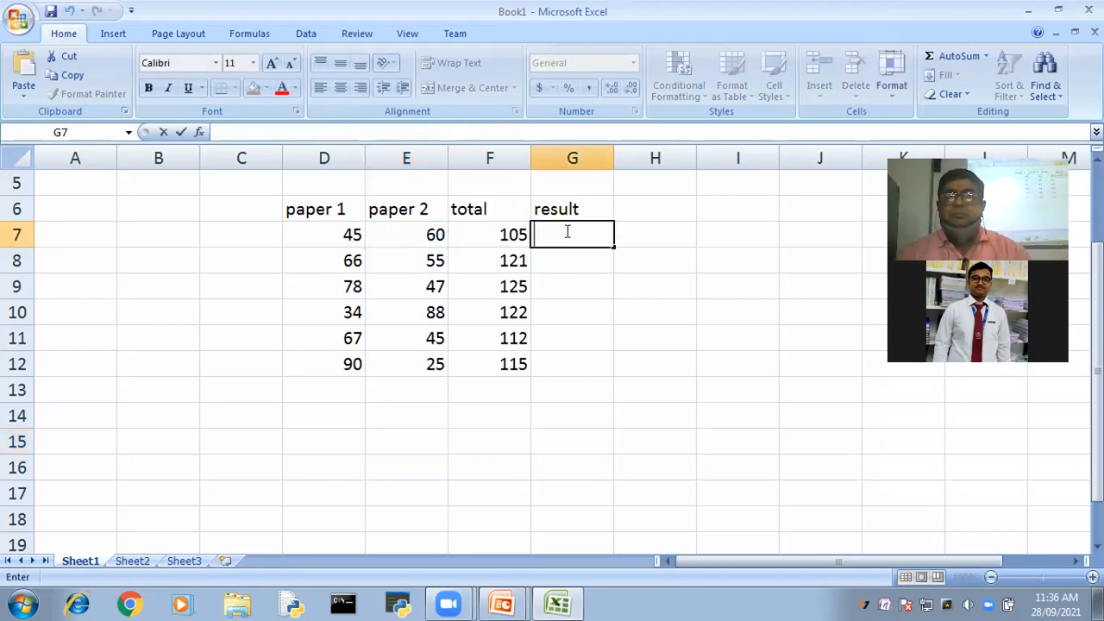
key(ctrl+v)
key(Return)
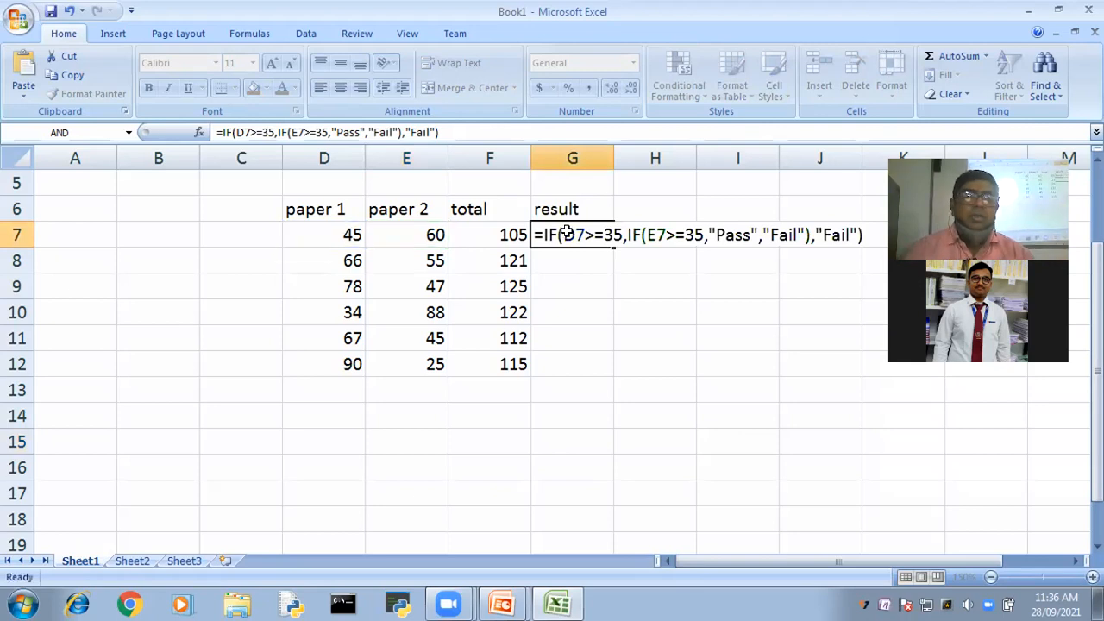
Merge and center the empty cells B15:H16 below the marks table into one block
drag(185, 440, 259, 442)
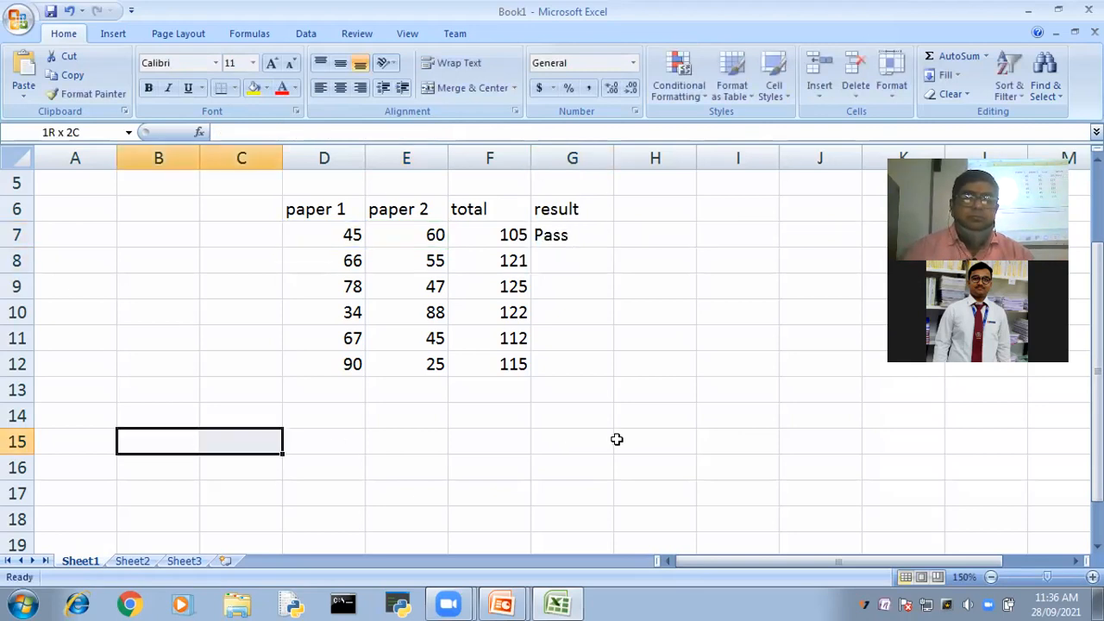
drag(616, 440, 617, 470)
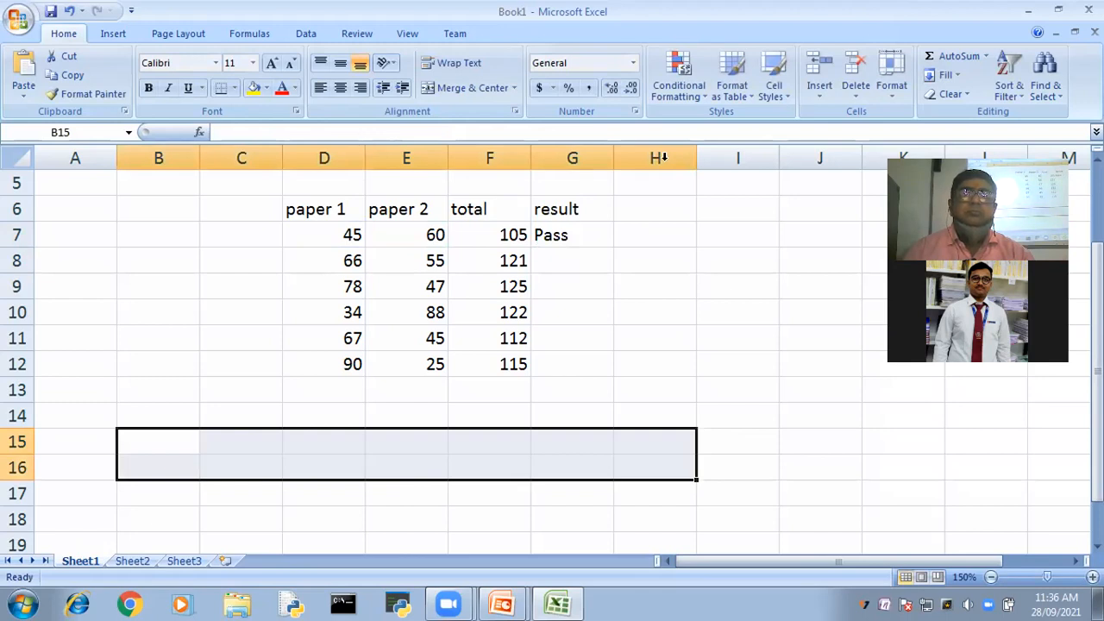
key(alt+Tab)
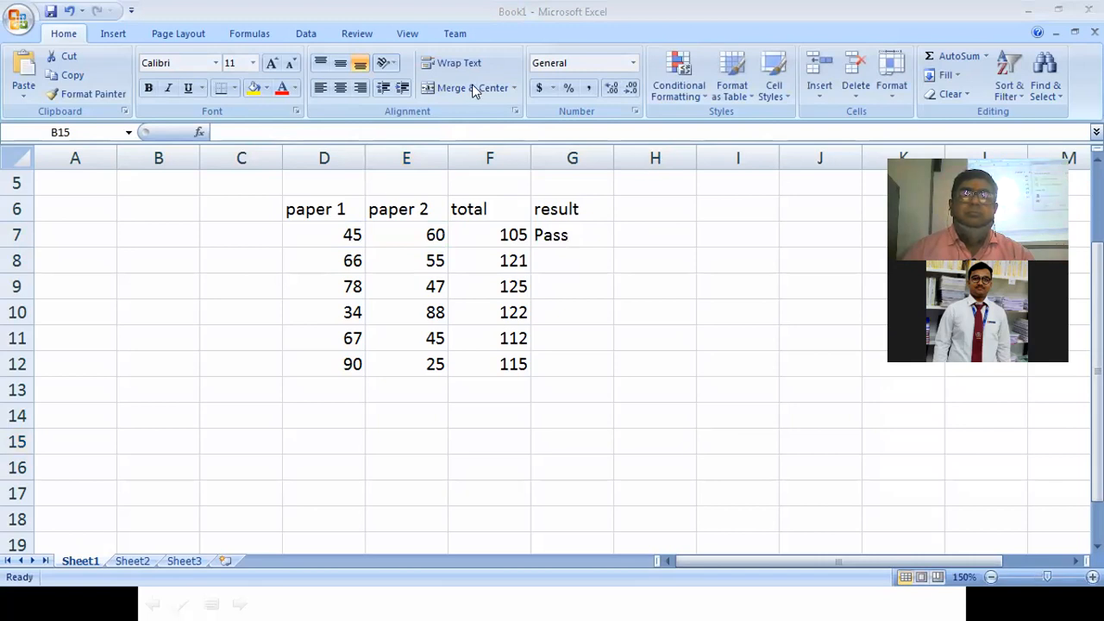
key(alt+Tab)
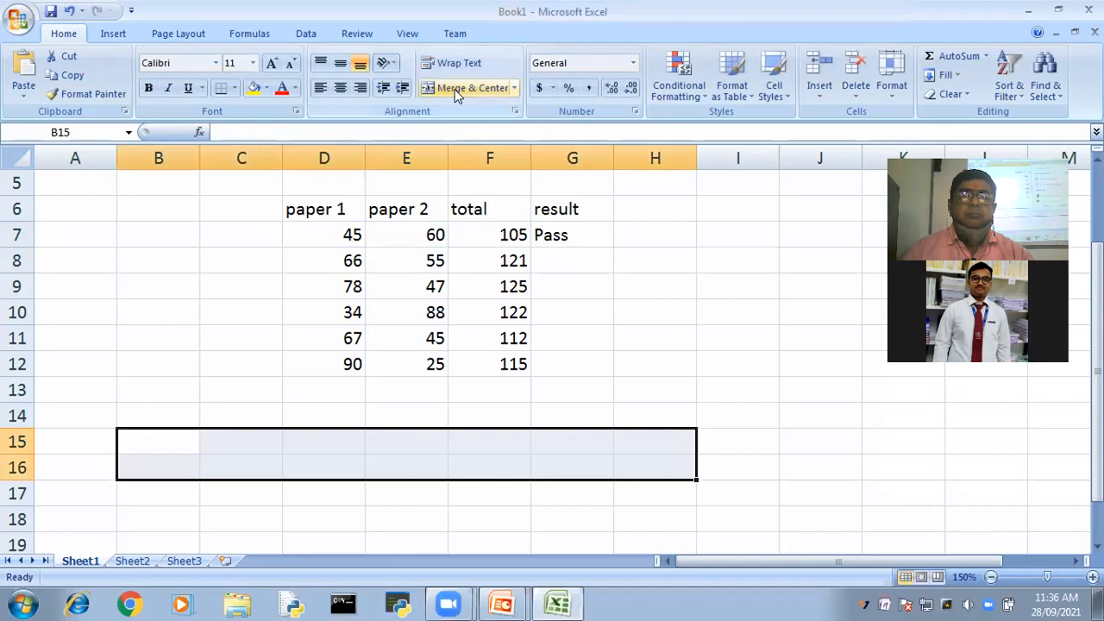
click(457, 88)
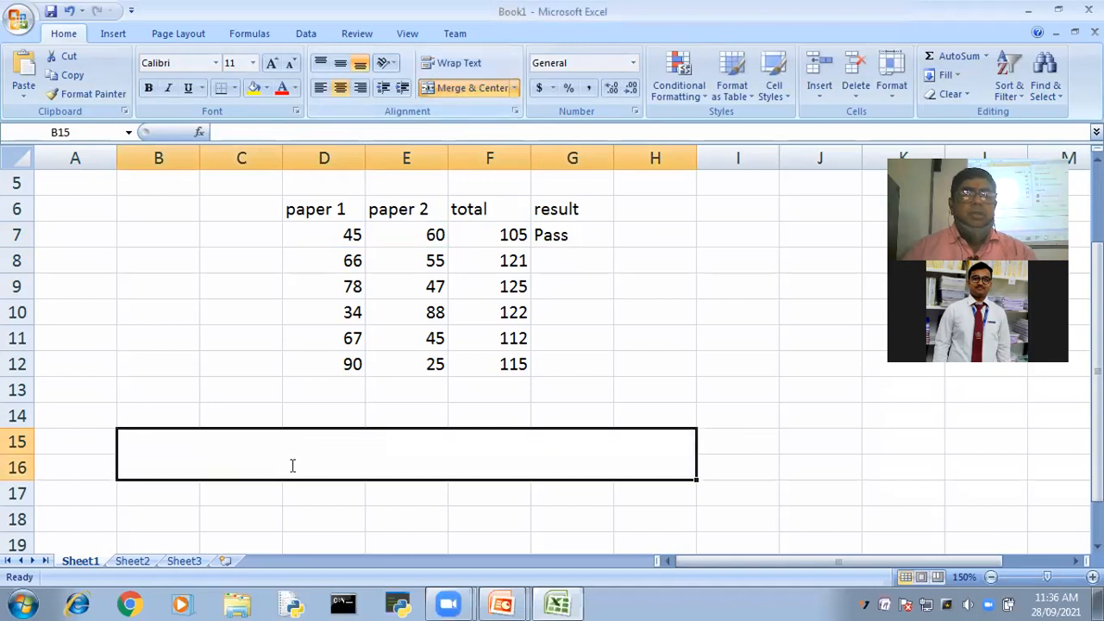
Begin an IF syntax note in the merged block B15 with the text "if(<condition>,"
double_click(290, 463)
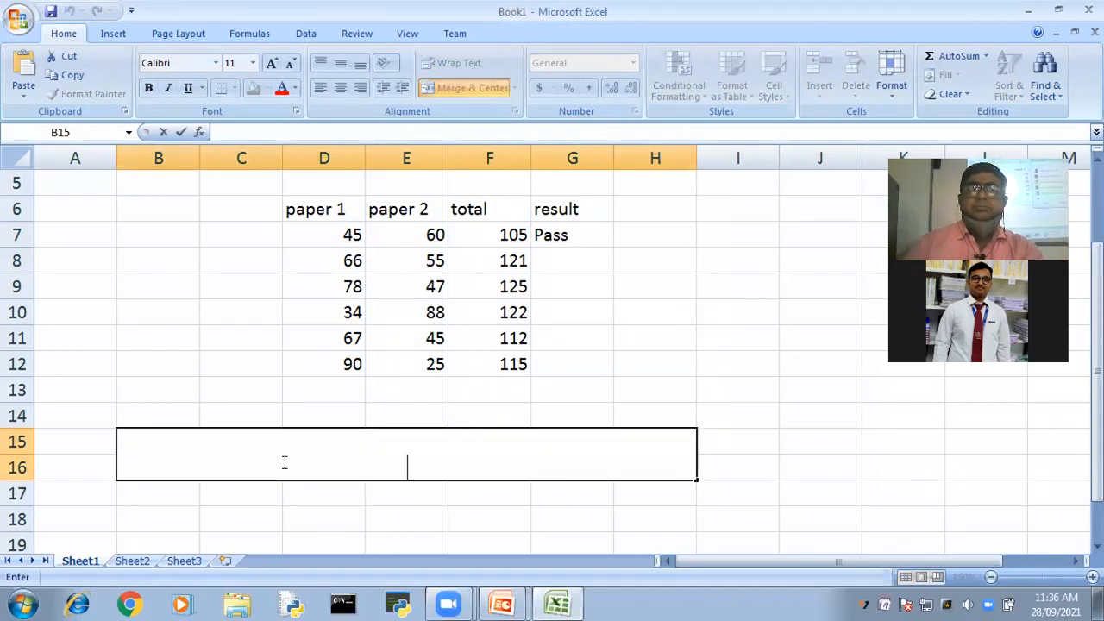
key(alt+Tab)
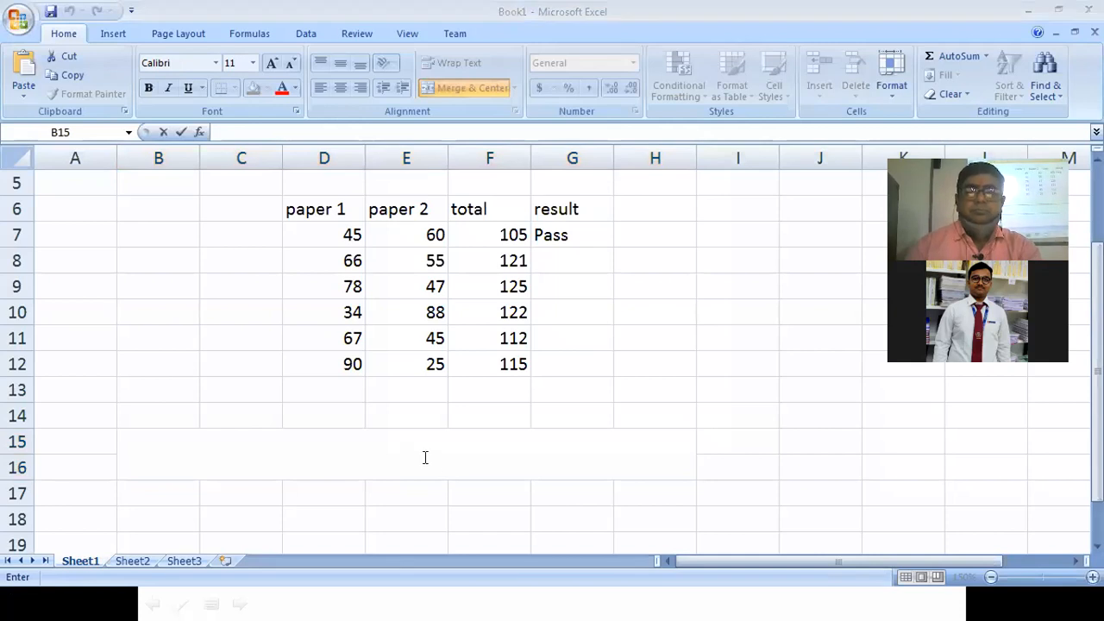
click(426, 458)
text(if()
text(<>)
key(Left)
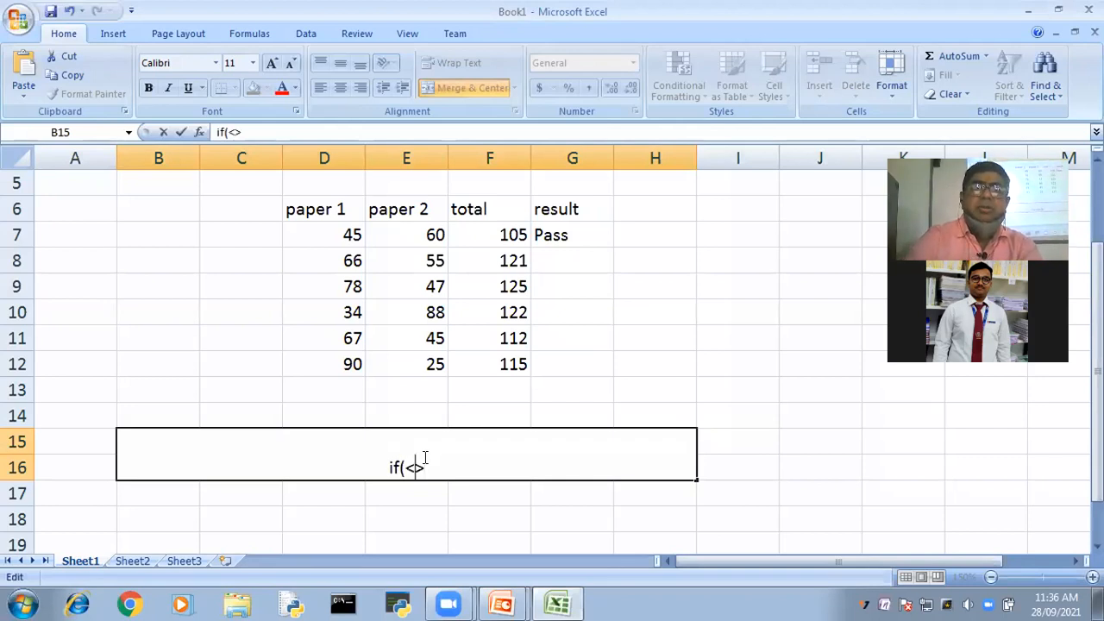
text(condition)
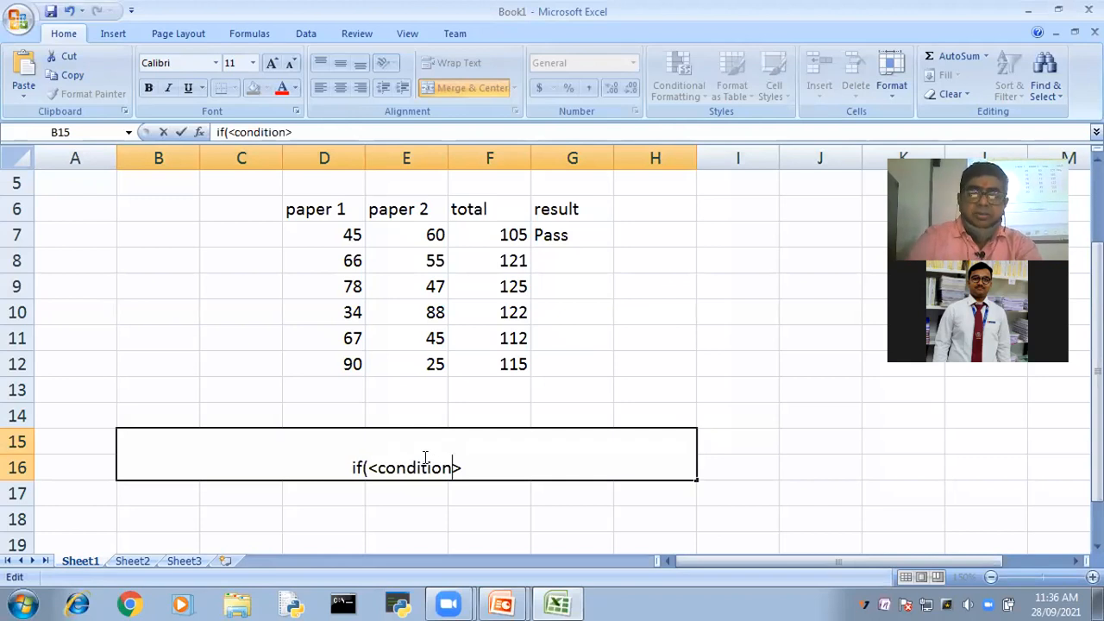
key(Right)
text(,)
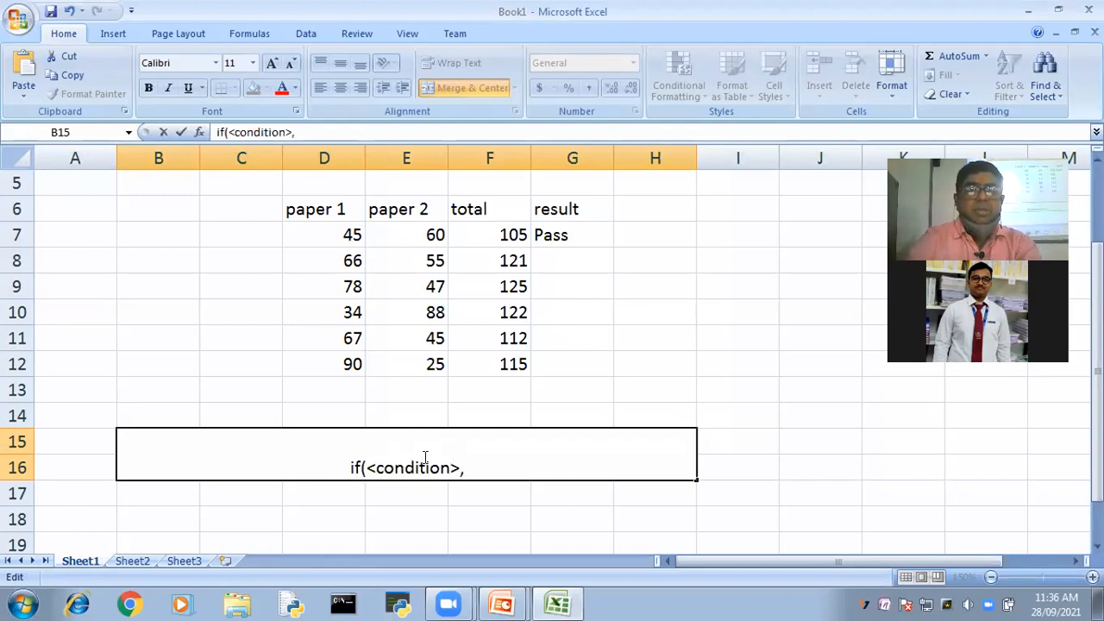
Add the second argument placeholder "<if cond is true>," to the IF syntax note
text(<i)
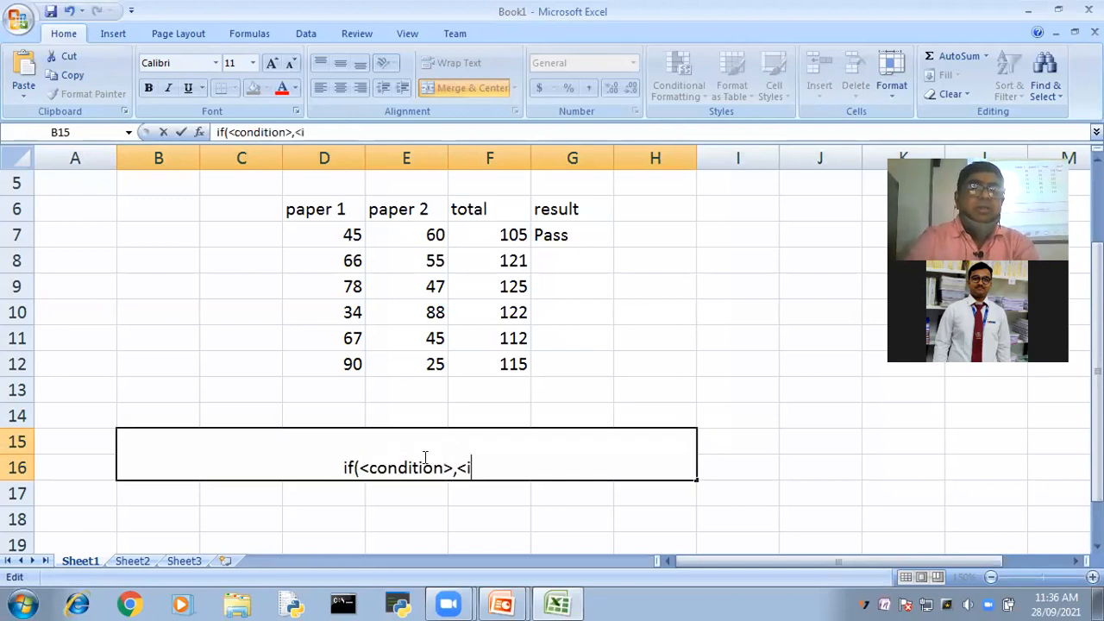
text(f c)
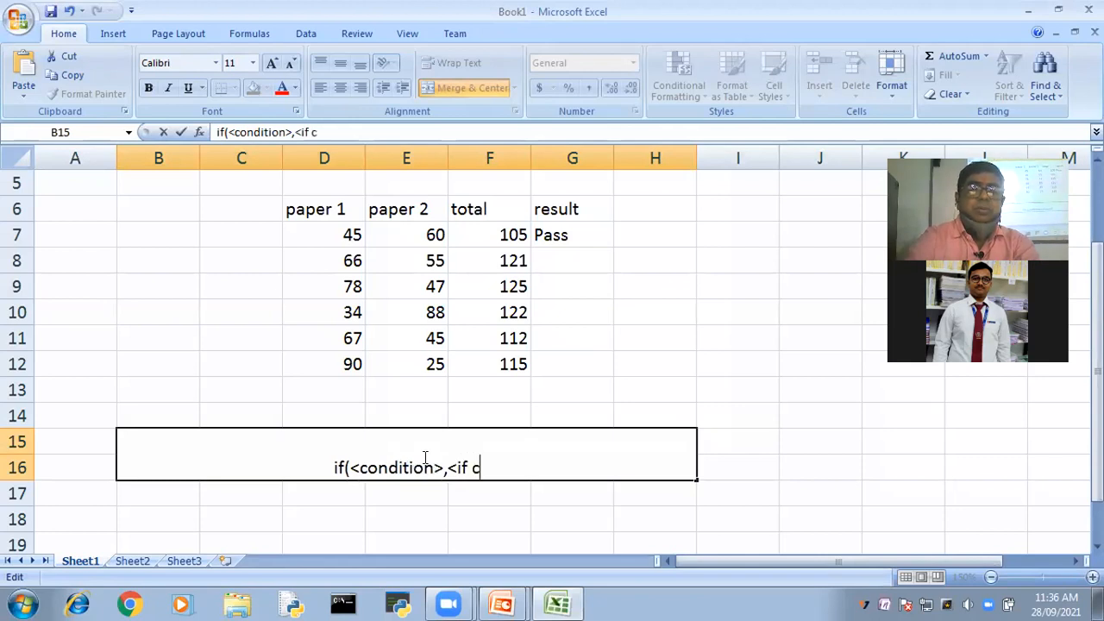
text(ond is t)
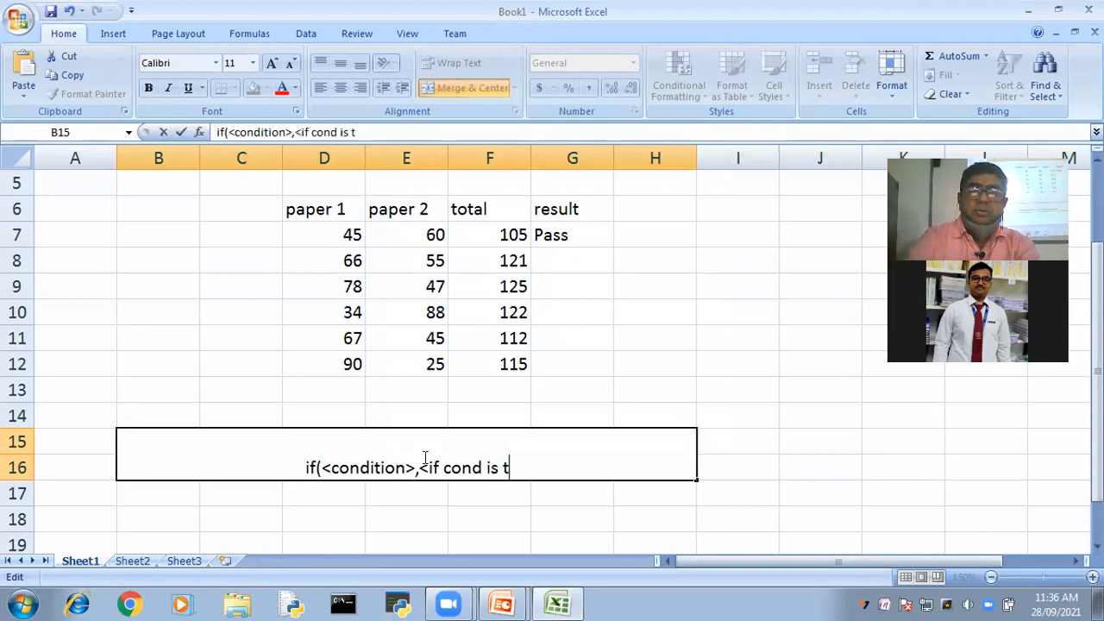
text(ure)
key(BackSpace)
key(BackSpace)
key(BackSpace)
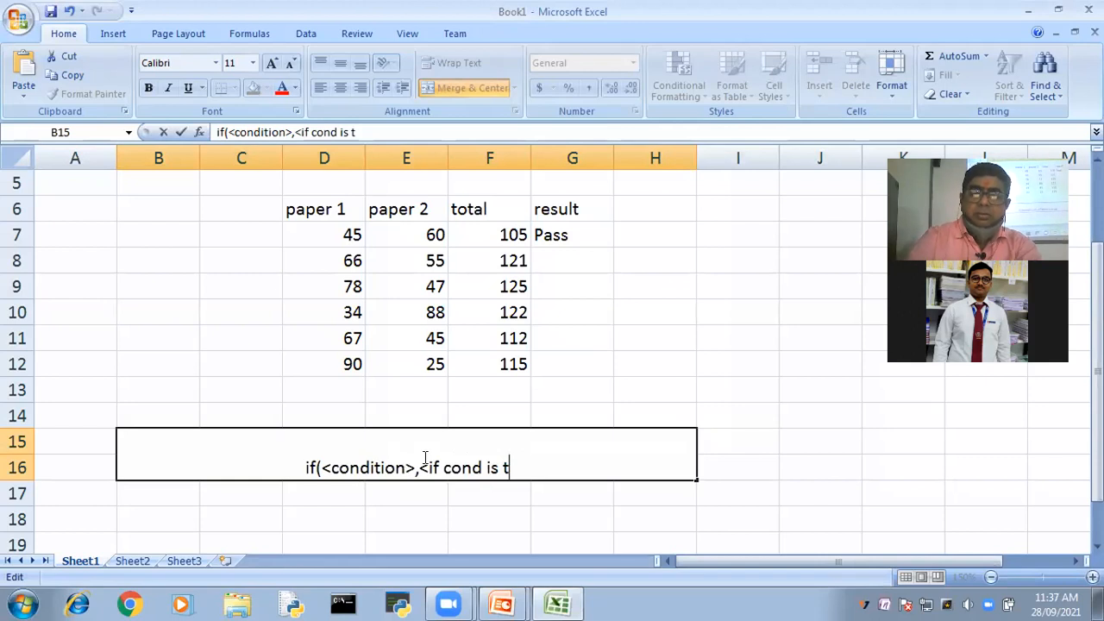
text(rue>)
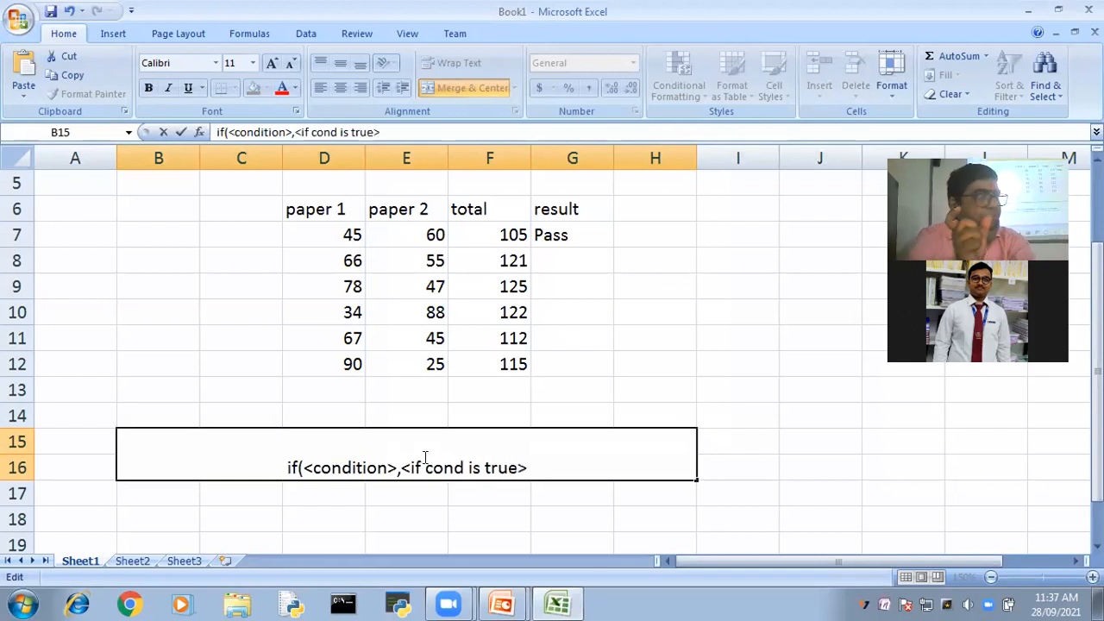
text(,)
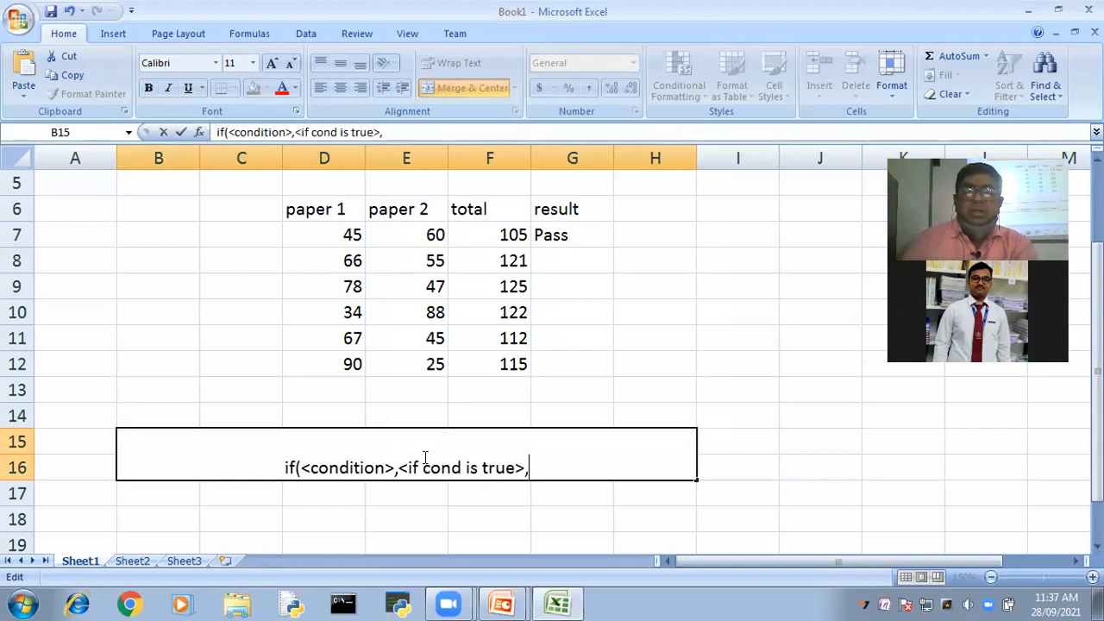
Complete the IF syntax note with the third argument placeholder "<if cond is false>)"
text(<)
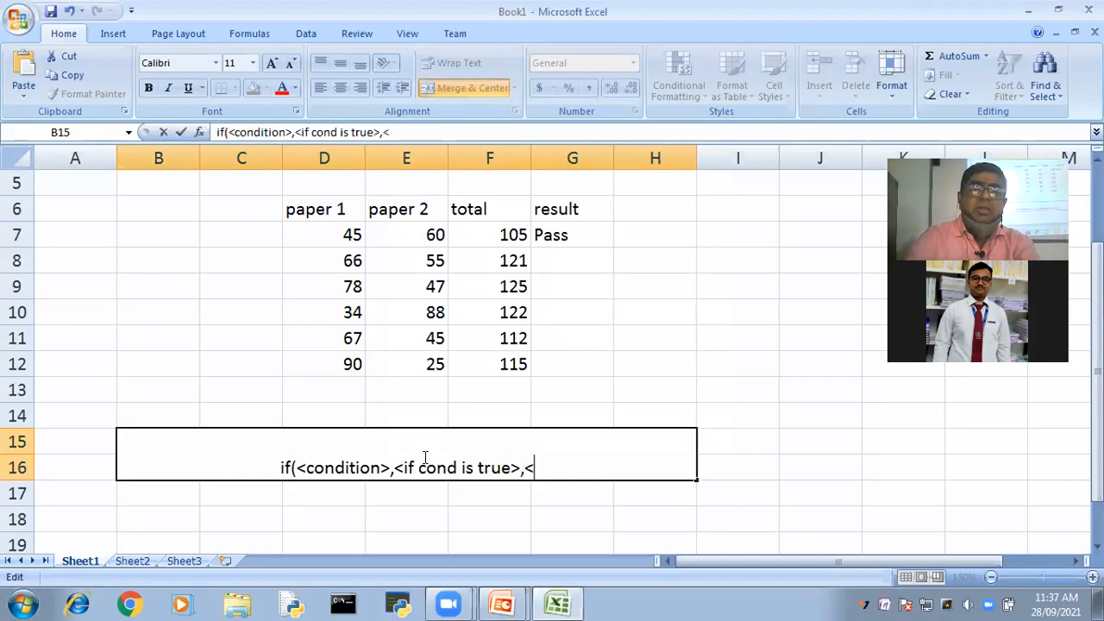
text(if )
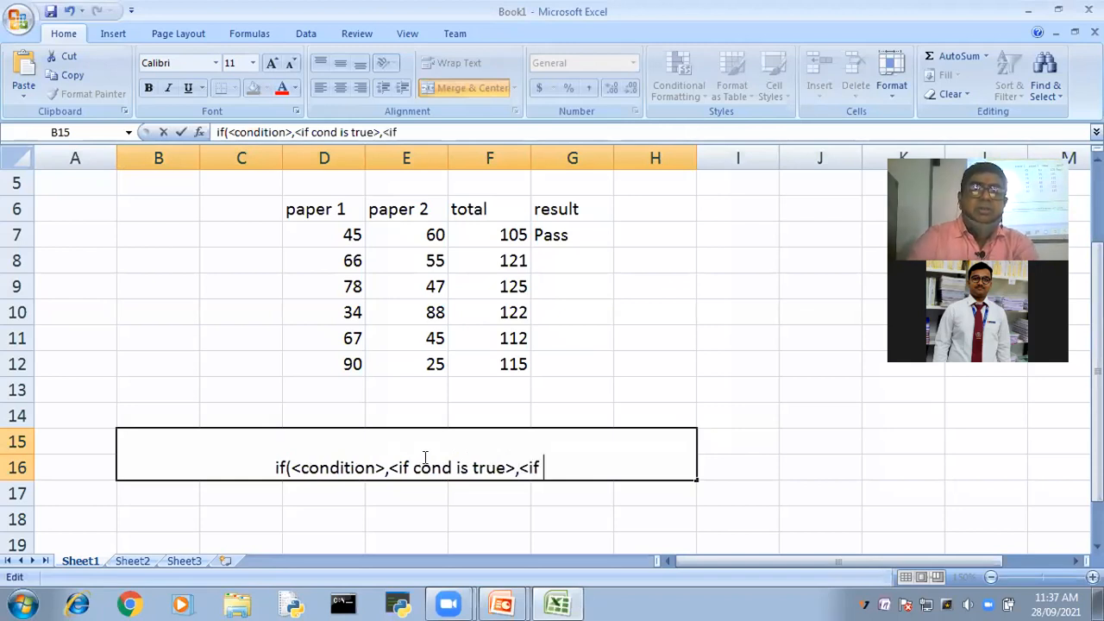
text(cond is fl)
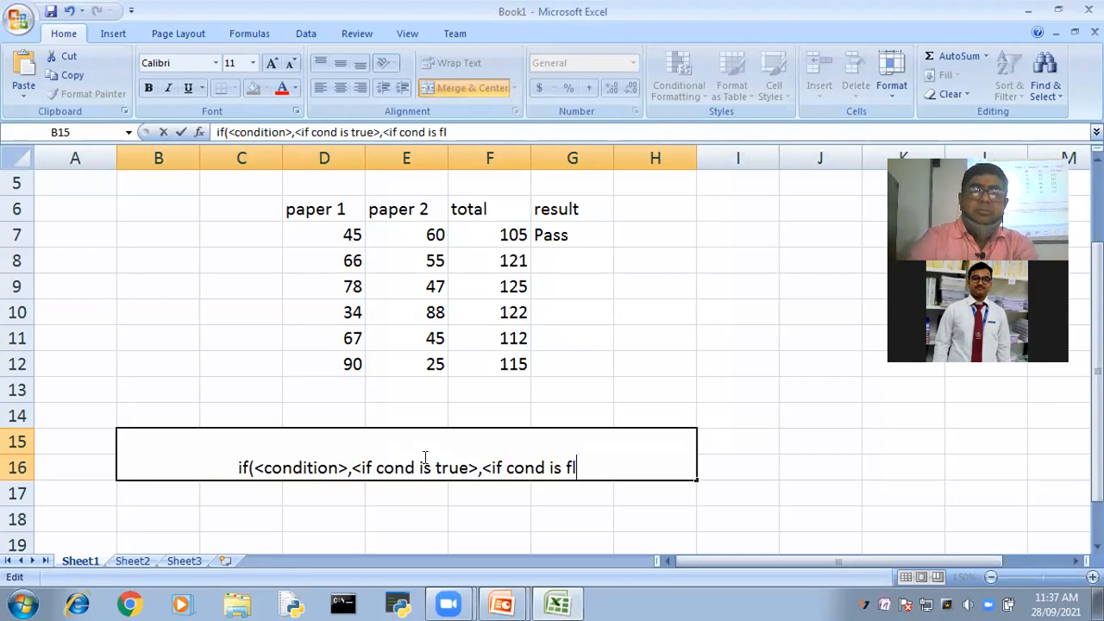
key(BackSpace)
text(alse)
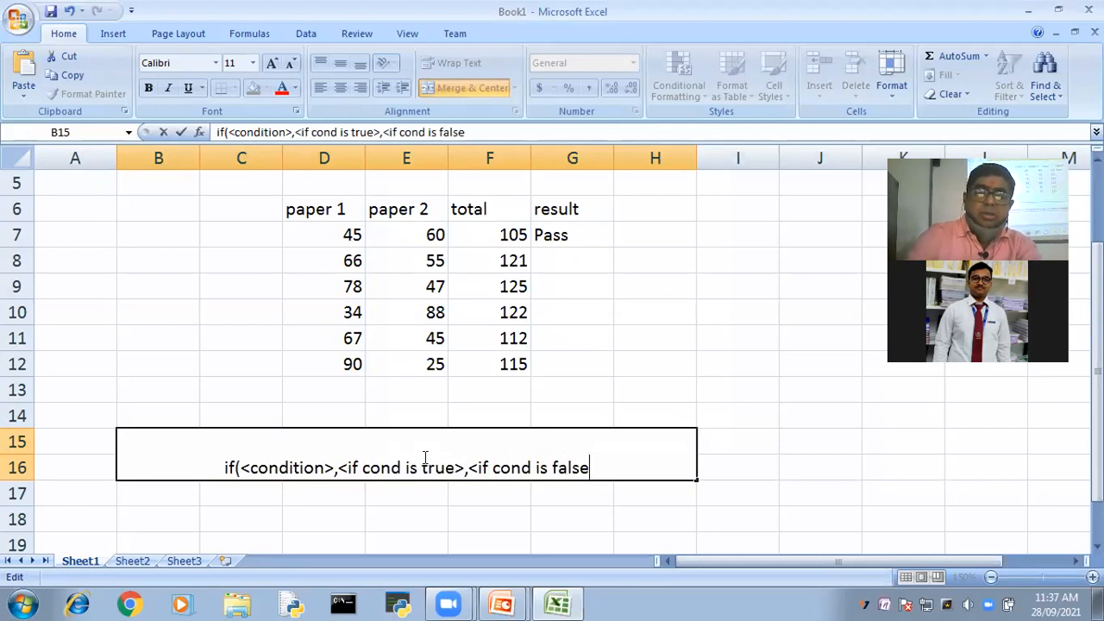
text(>))
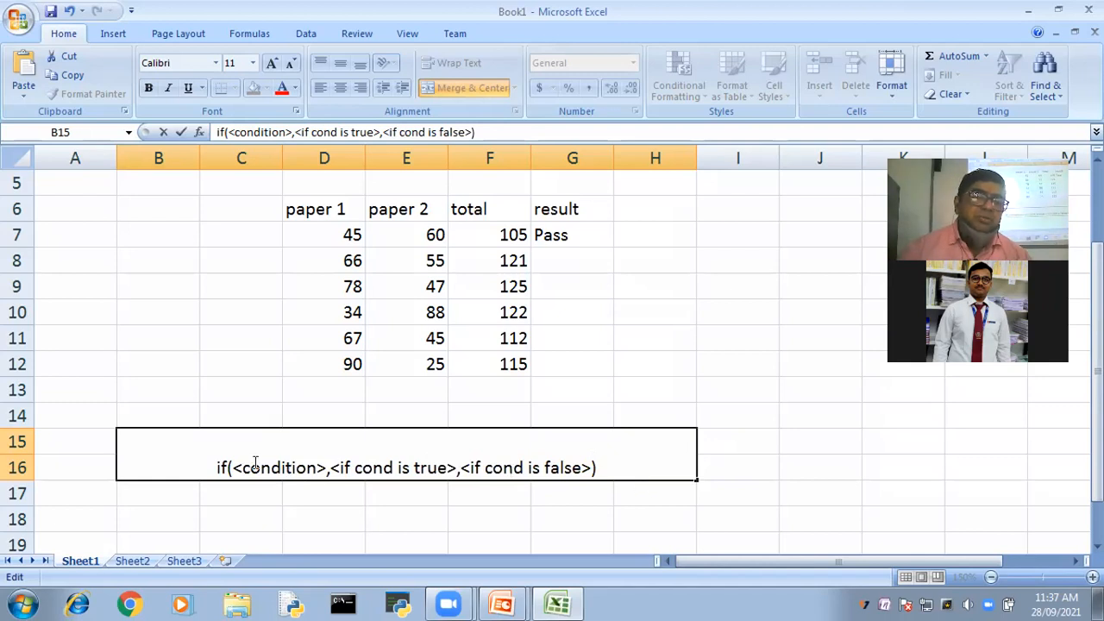
Replace the word "condition" in the syntax note's first placeholder with "testing sub 1"
drag(243, 467, 319, 473)
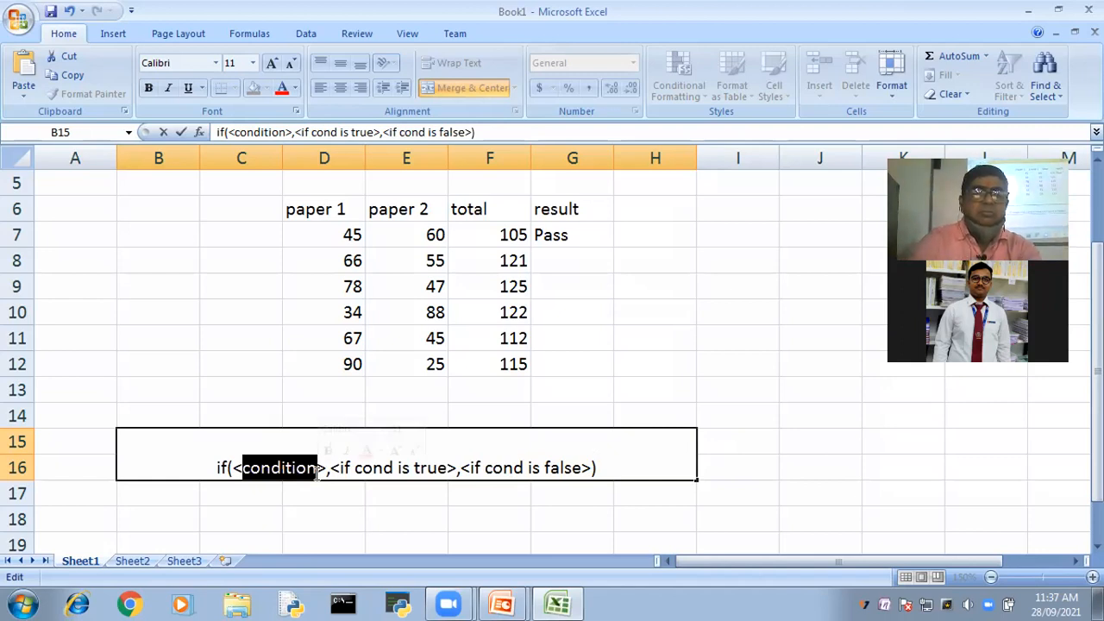
text(testing su)
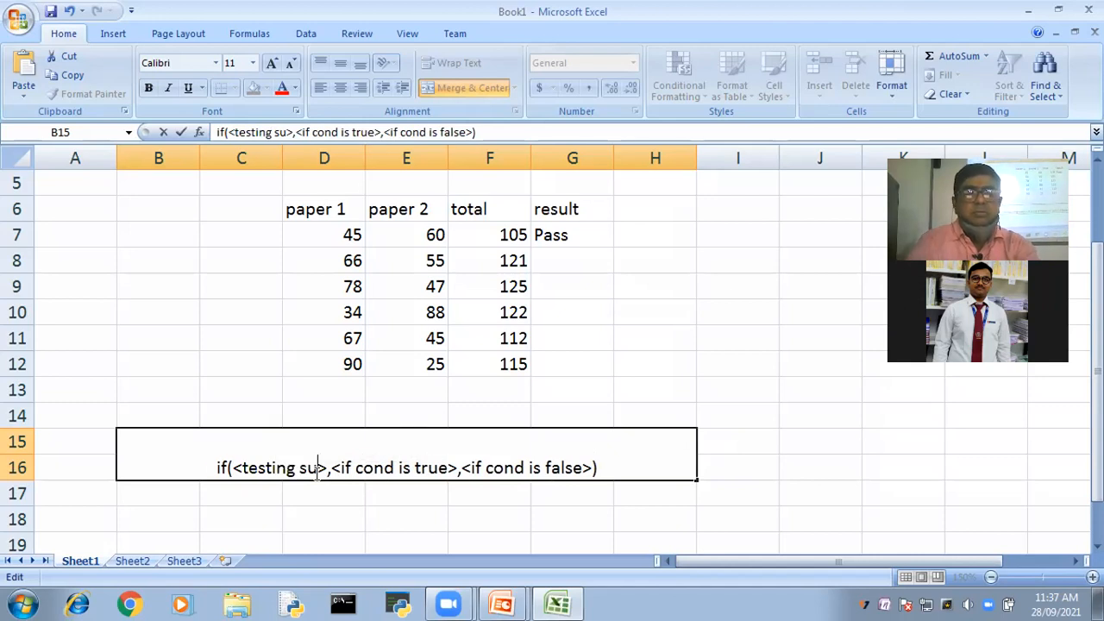
text(b 1)
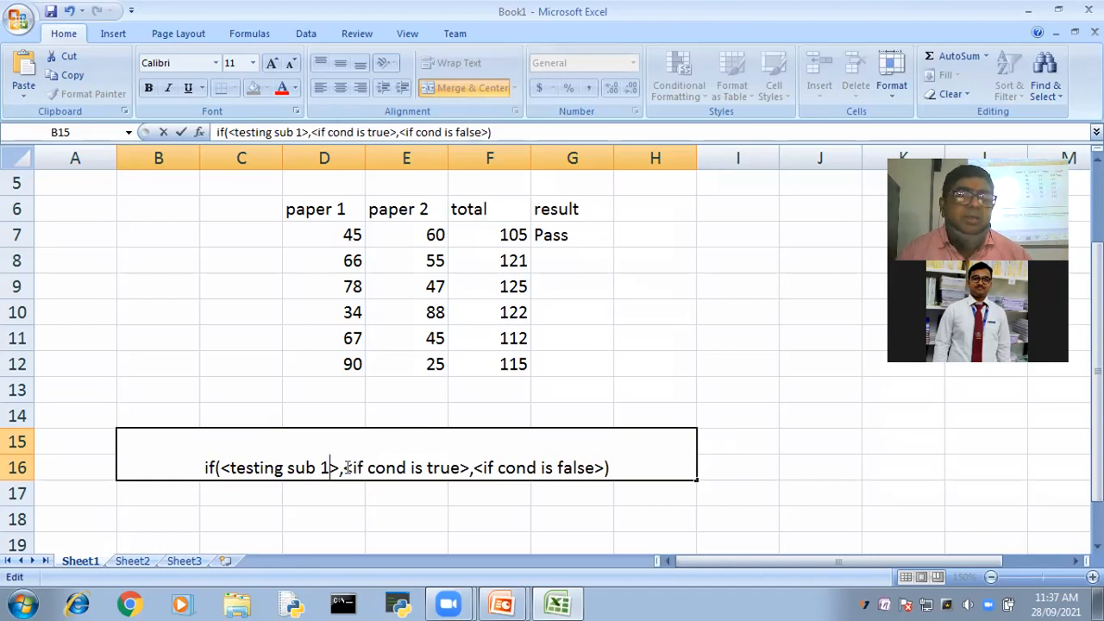
drag(350, 467, 463, 467)
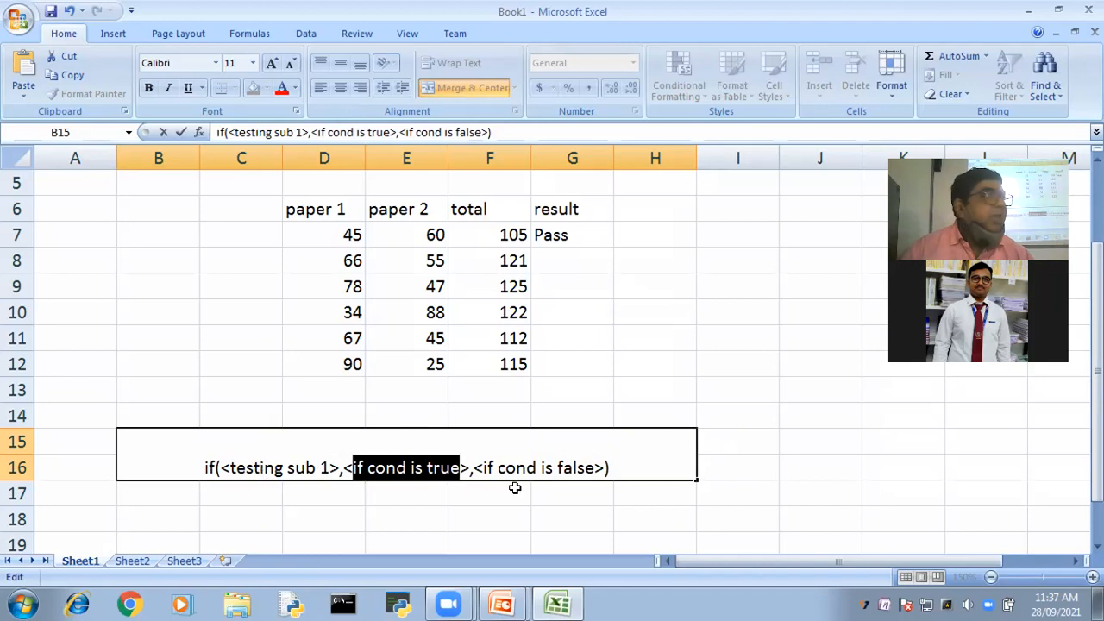
click(259, 470)
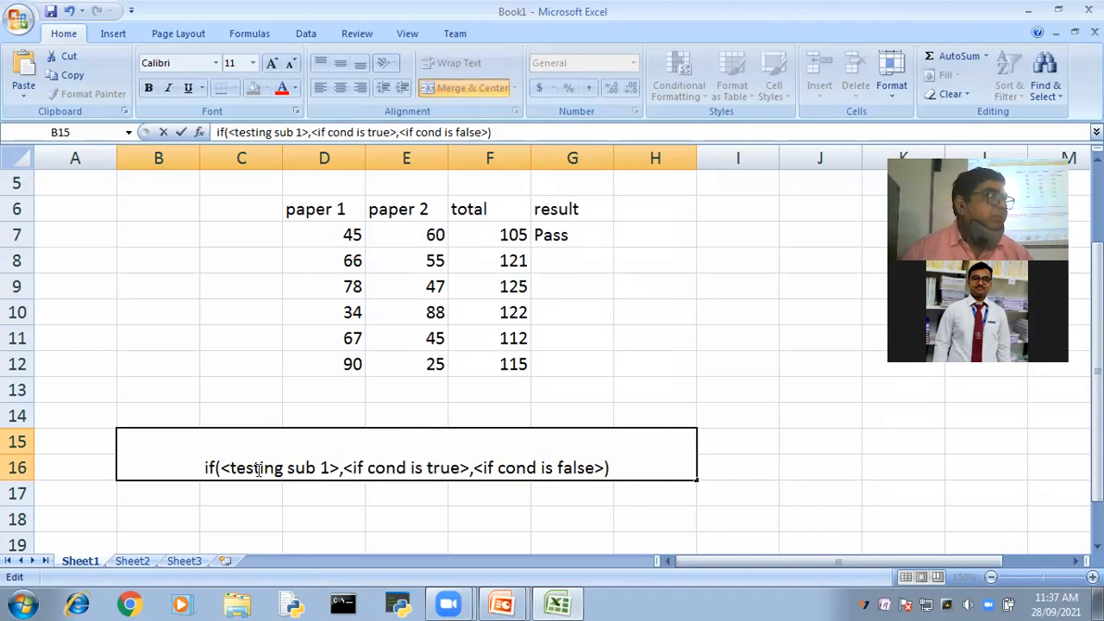
Replace the text "if cond is false" in the syntax note's last placeholder with "fail"
click(590, 466)
key(BackSpace)
key(BackSpace)
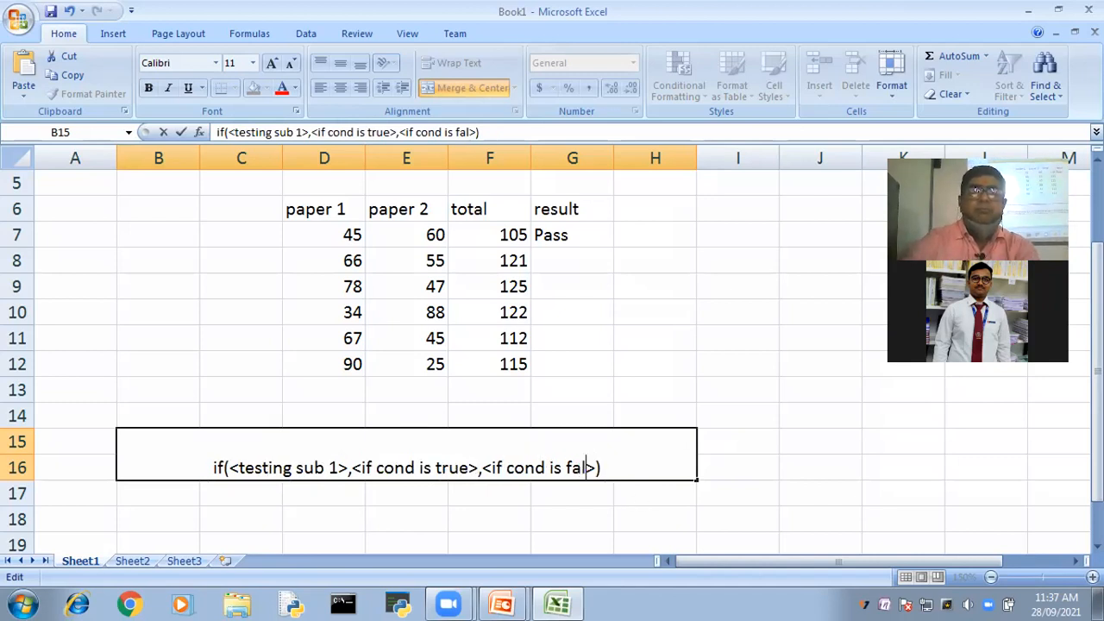
key(BackSpace)
key(BackSpace)
key(BackSpace)
key(BackSpace)
key(BackSpace)
key(BackSpace)
key(BackSpace)
key(BackSpace)
key(BackSpace)
key(BackSpace)
key(BackSpace)
key(BackSpace)
key(BackSpace)
key(BackSpace)
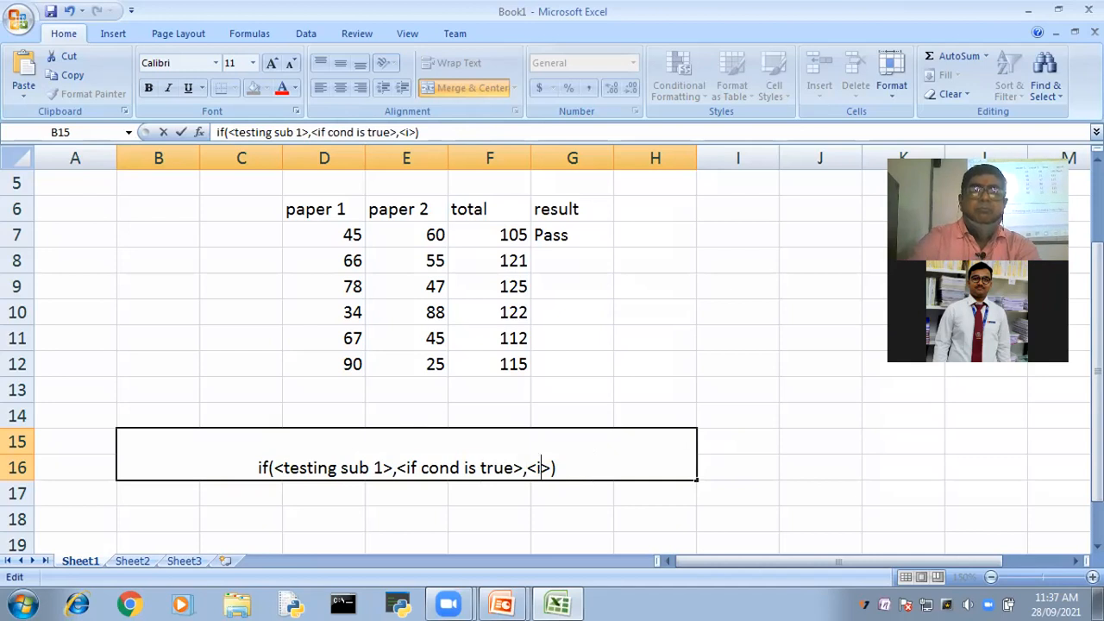
text(fail)
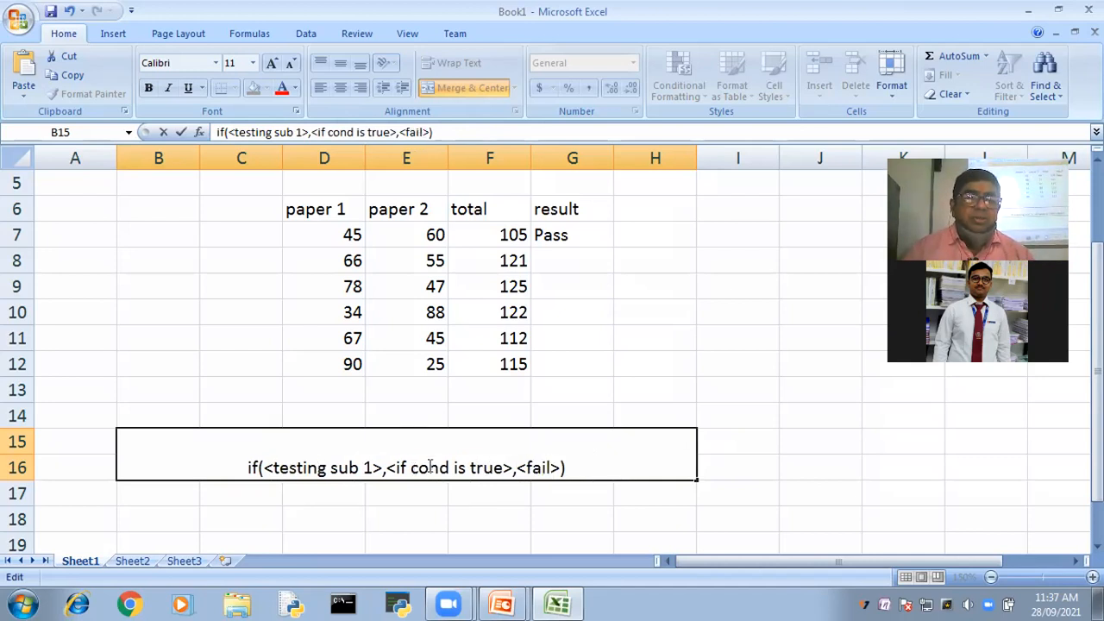
Commit the syntax note in B15, and merge and center cells E18:G18 beneath it
drag(396, 467, 503, 466)
scroll(444, 548, down, 1)
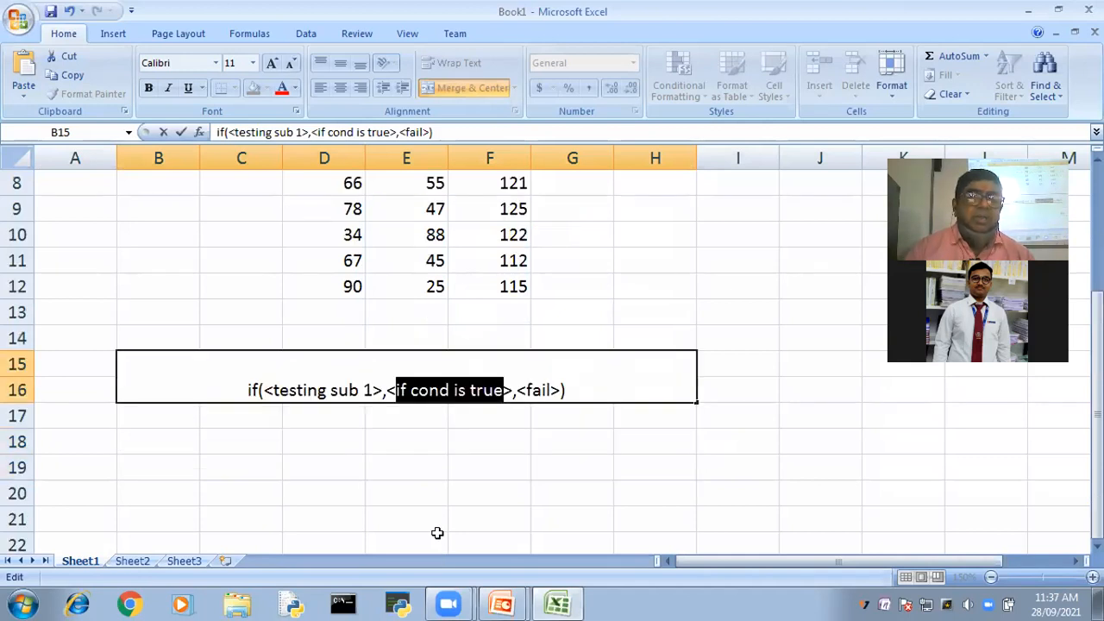
click(384, 442)
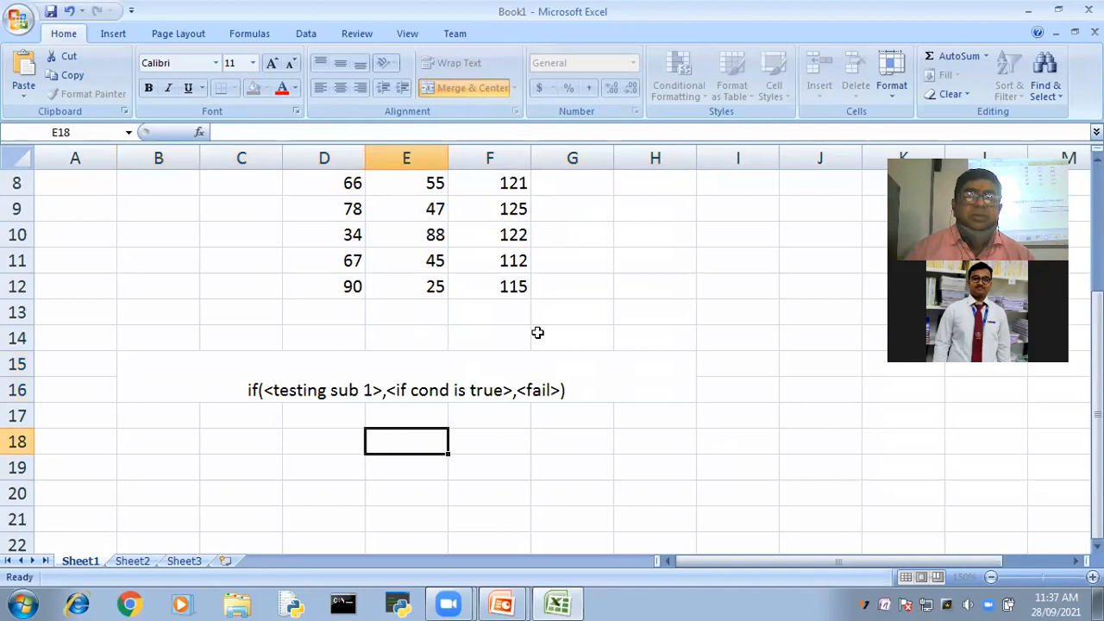
key(shift+Right)
key(shift+Right)
click(461, 89)
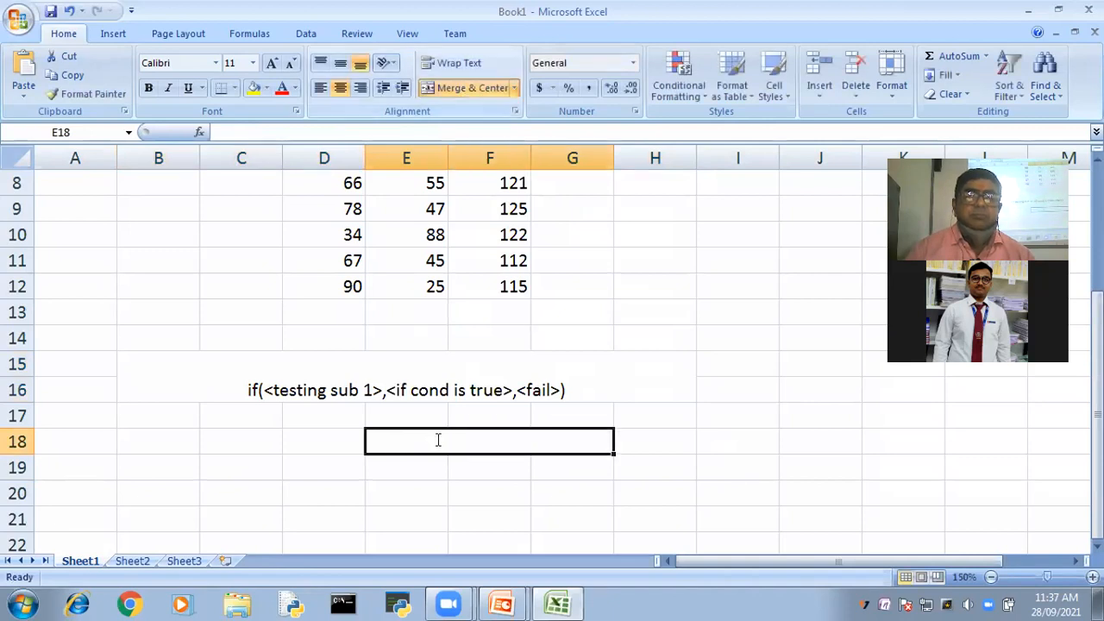
Enter the inner IF note if(<testing sub 2>,"pass",fail in the merged cell E18
double_click(437, 438)
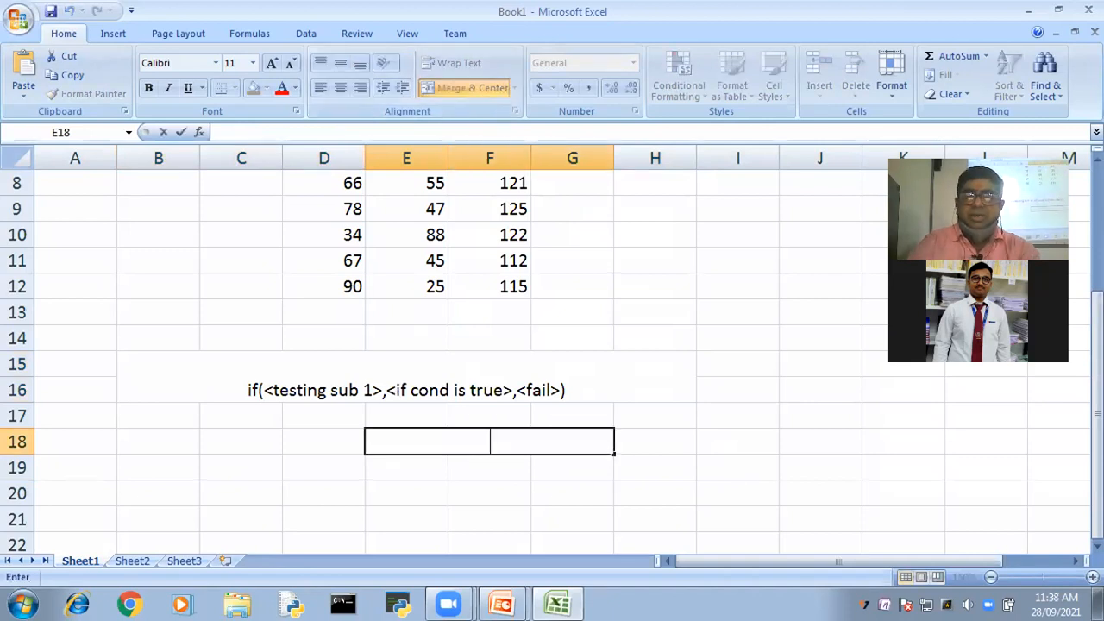
text(if(<tes)
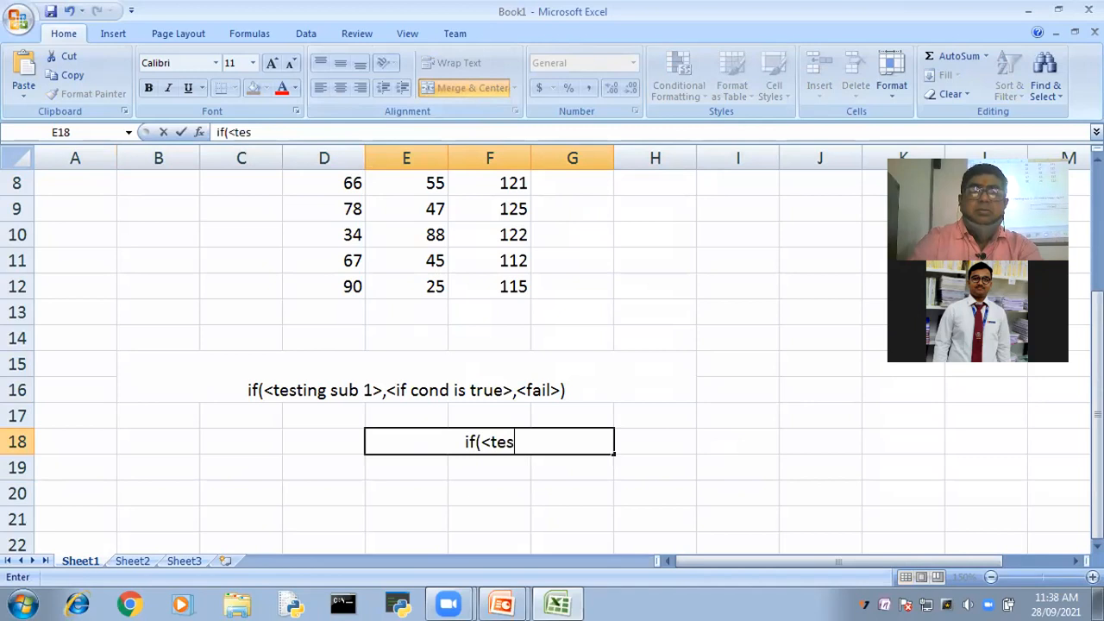
text(ting )
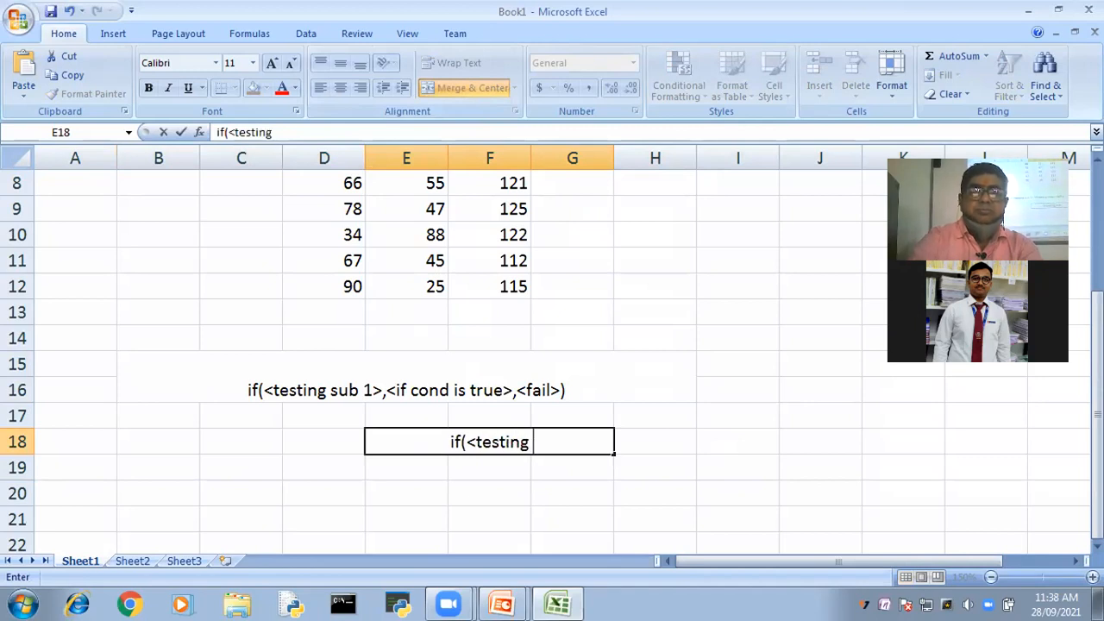
text(sub 2)
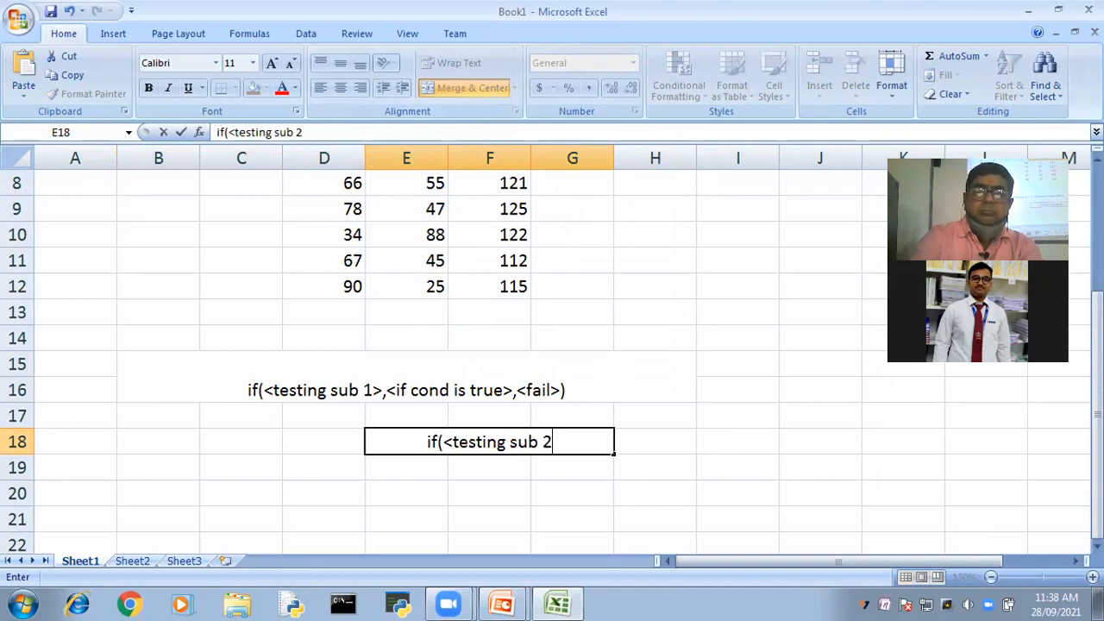
text(>,)
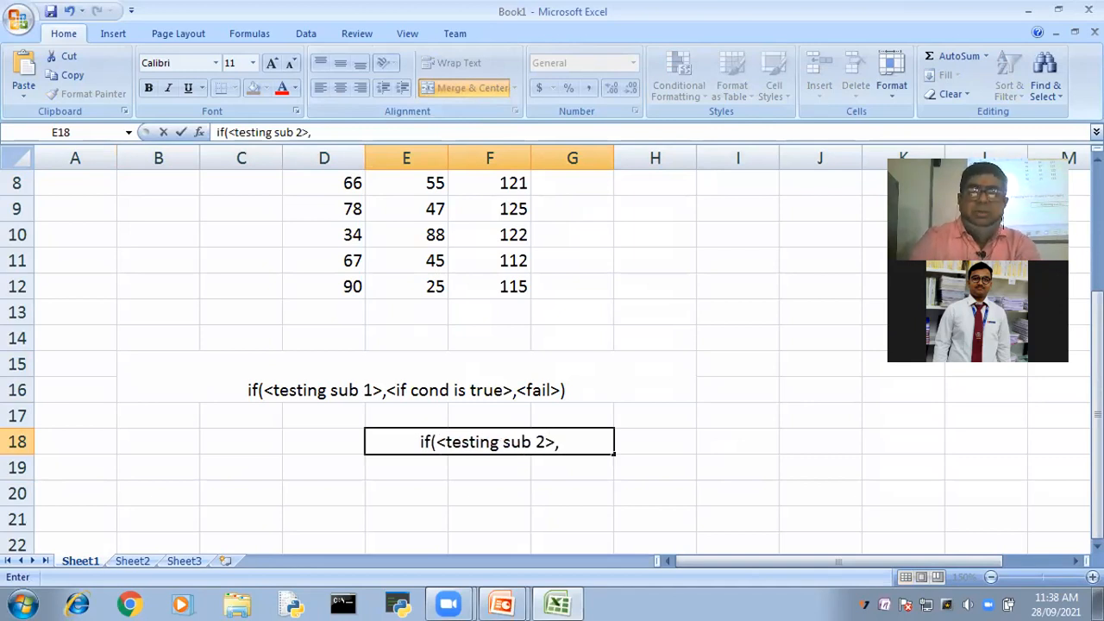
text(")
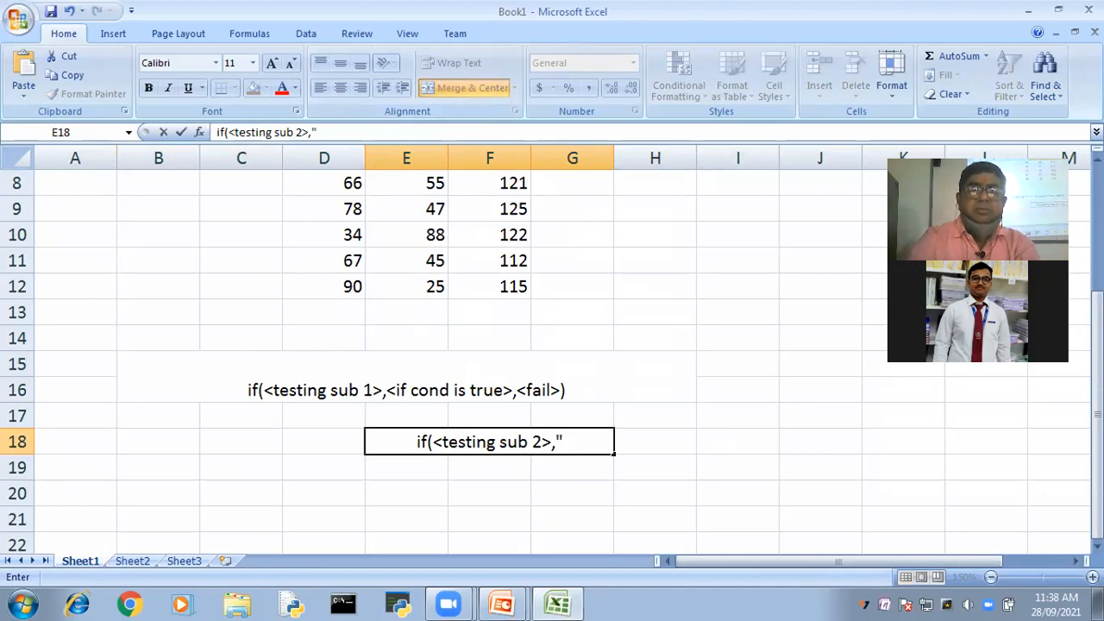
text(pass",)
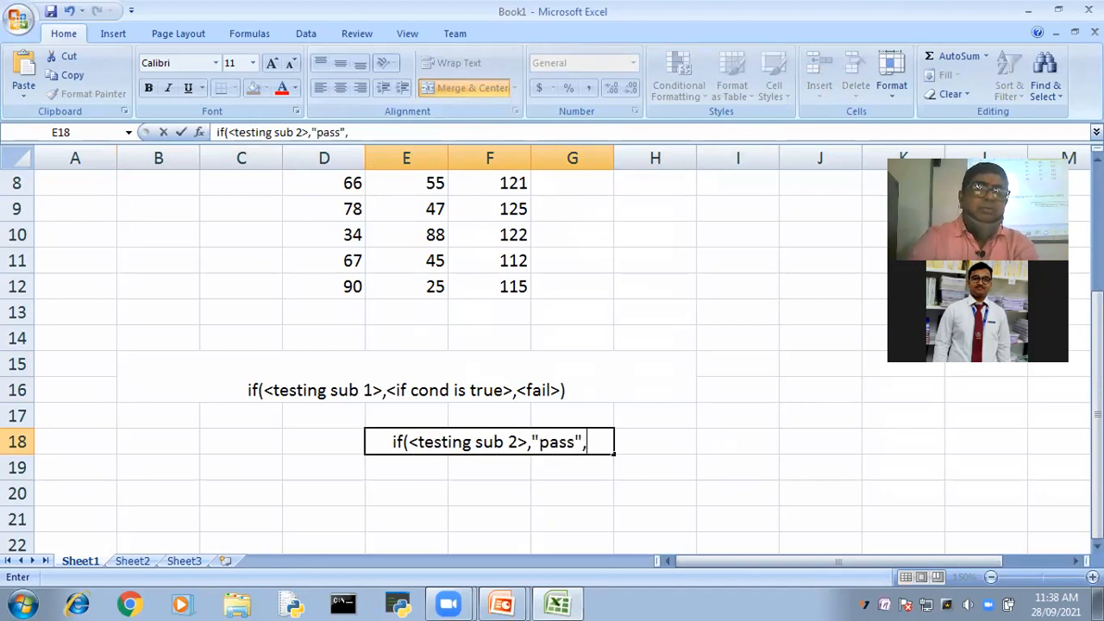
text(fail)
key(ctrl+Return)
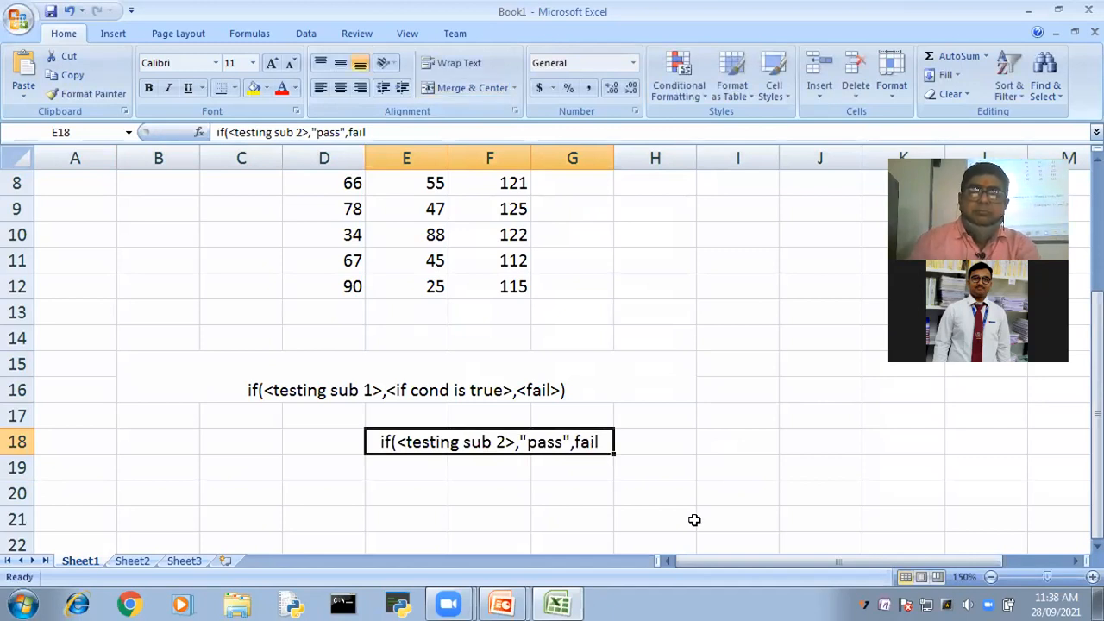
Enclose the word fail in quotation marks and add the closing parenthesis to the inner IF note in E18
click(645, 445)
double_click(577, 444)
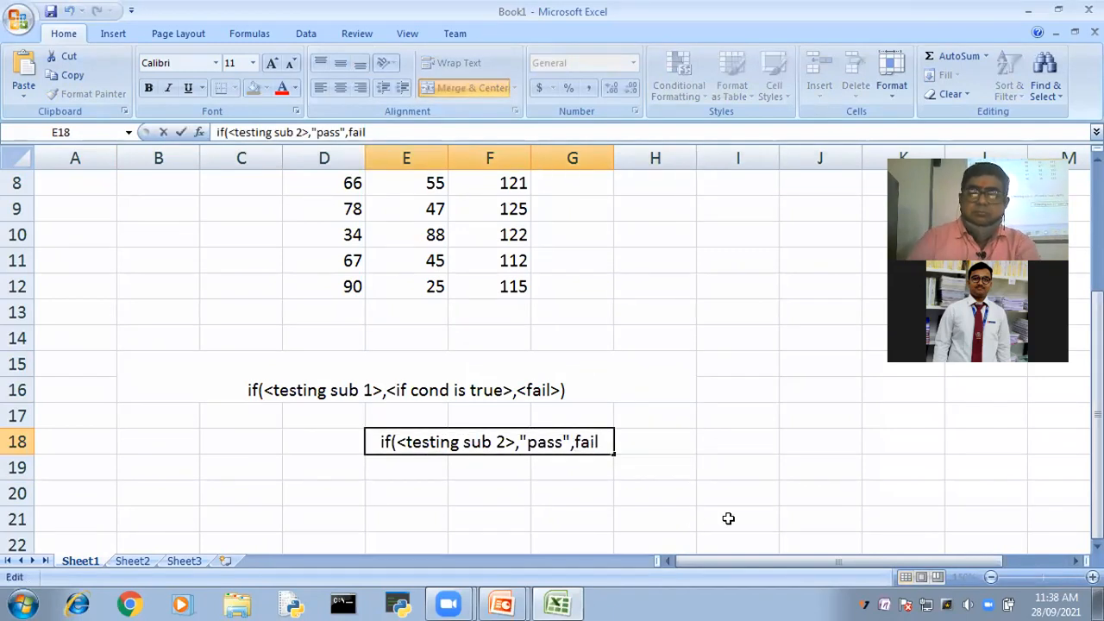
text(")
key(End)
text("))
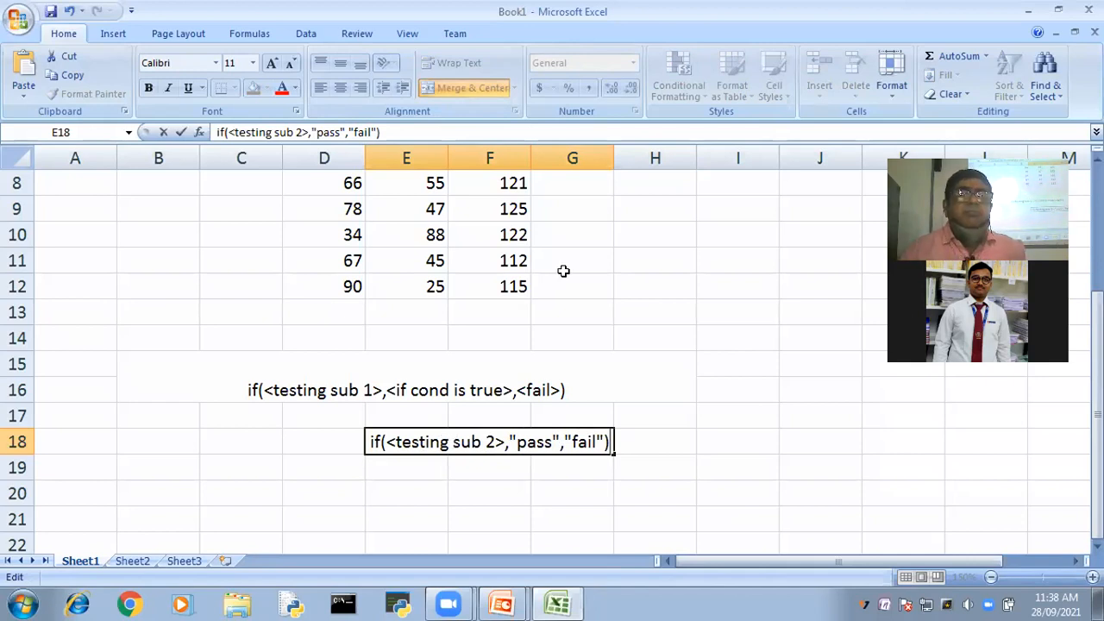
Review the nested IF formula in G7 and fill it down the result column to G12
scroll(552, 342, up, 2)
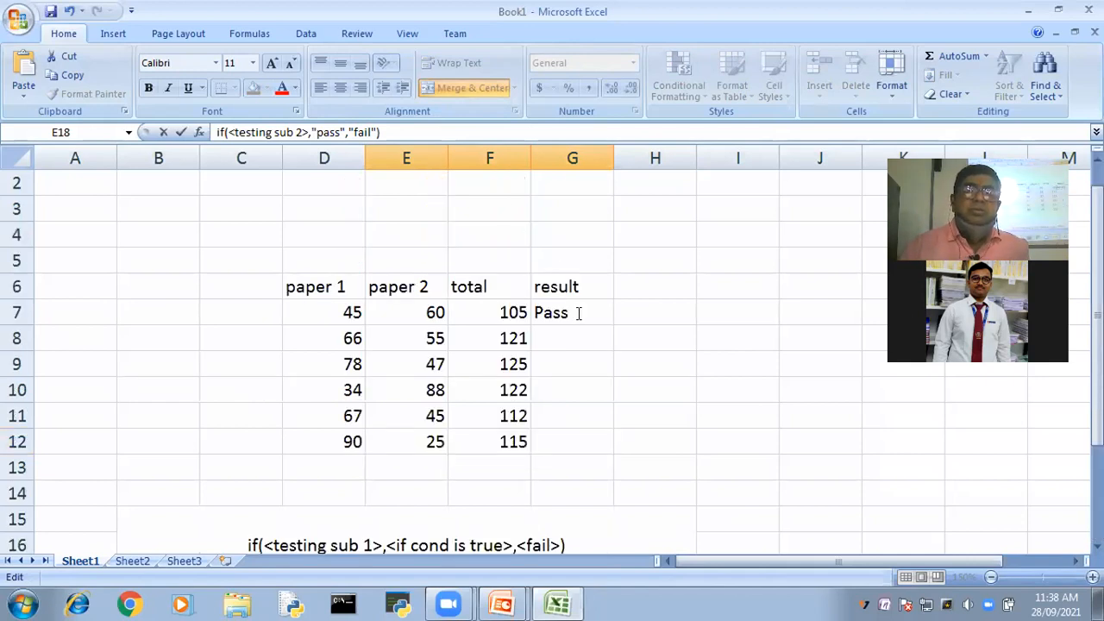
double_click(578, 313)
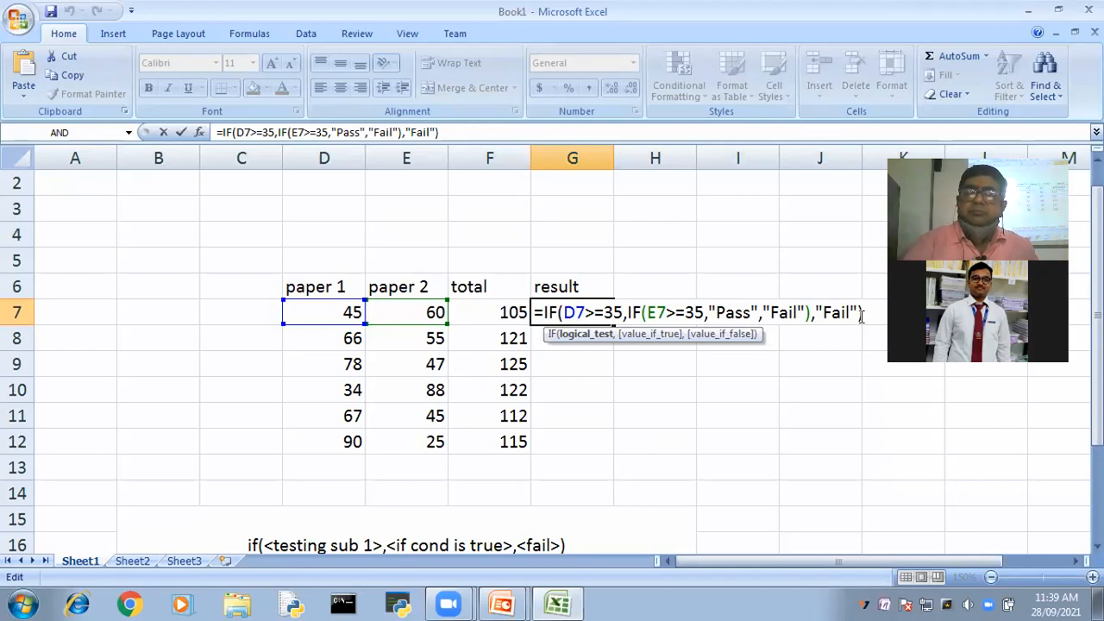
key(Return)
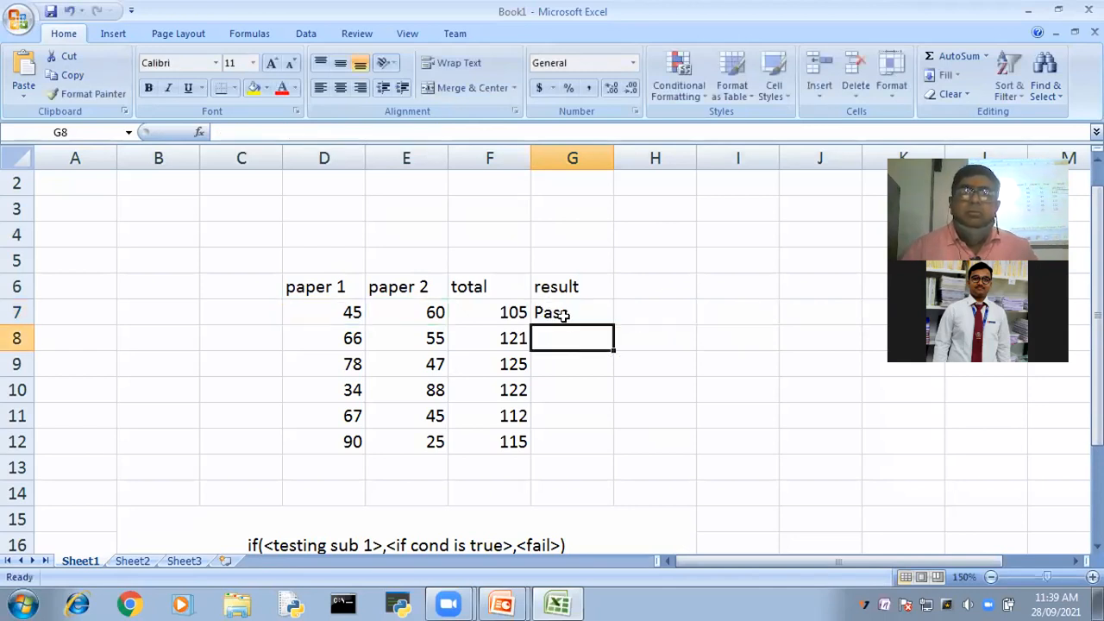
click(610, 315)
drag(614, 326, 613, 453)
click(690, 422)
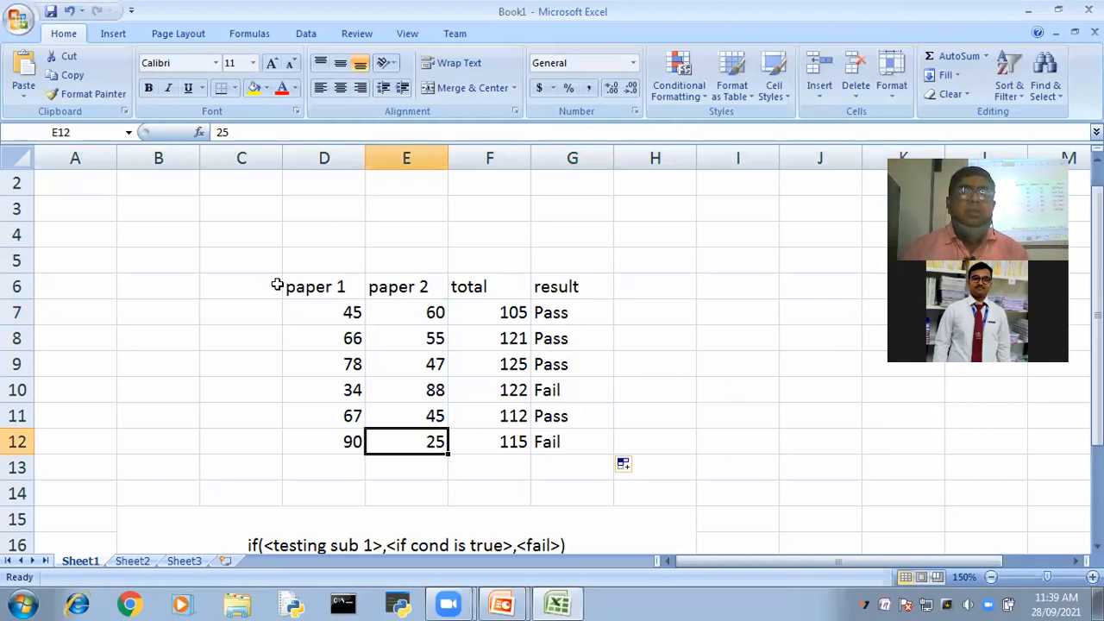
Clear the marks table and both IF syntax notes from the range B6:H18
drag(241, 286, 656, 494)
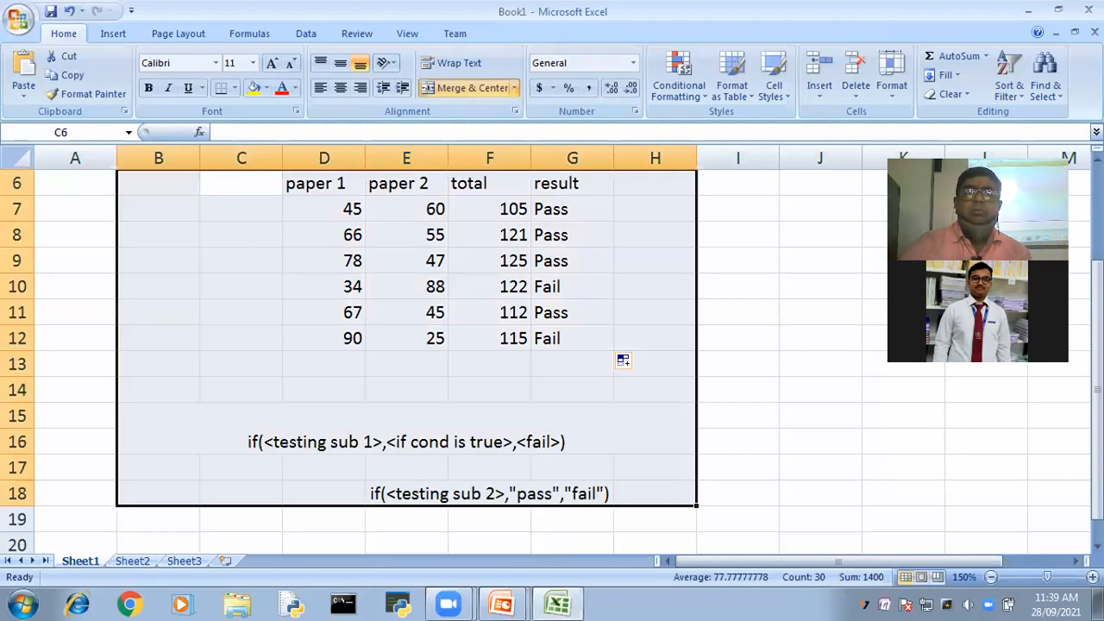
key(Delete)
scroll(772, 527, up, 2)
click(789, 382)
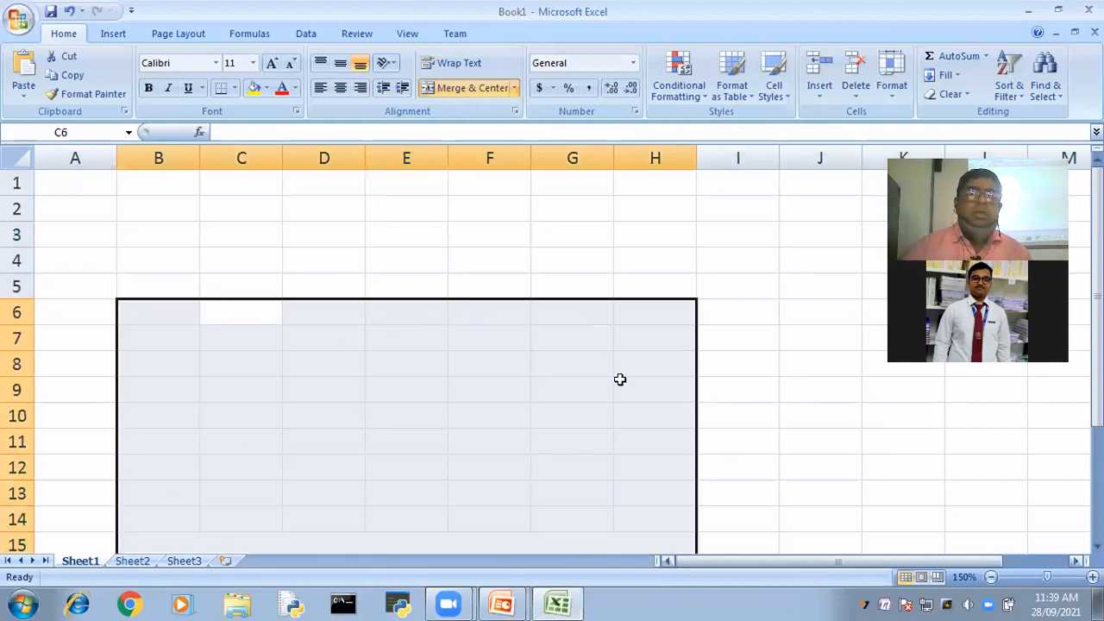
Enter the amounts 2000, 3000 and 2500 in cells D5 to D7
double_click(324, 286)
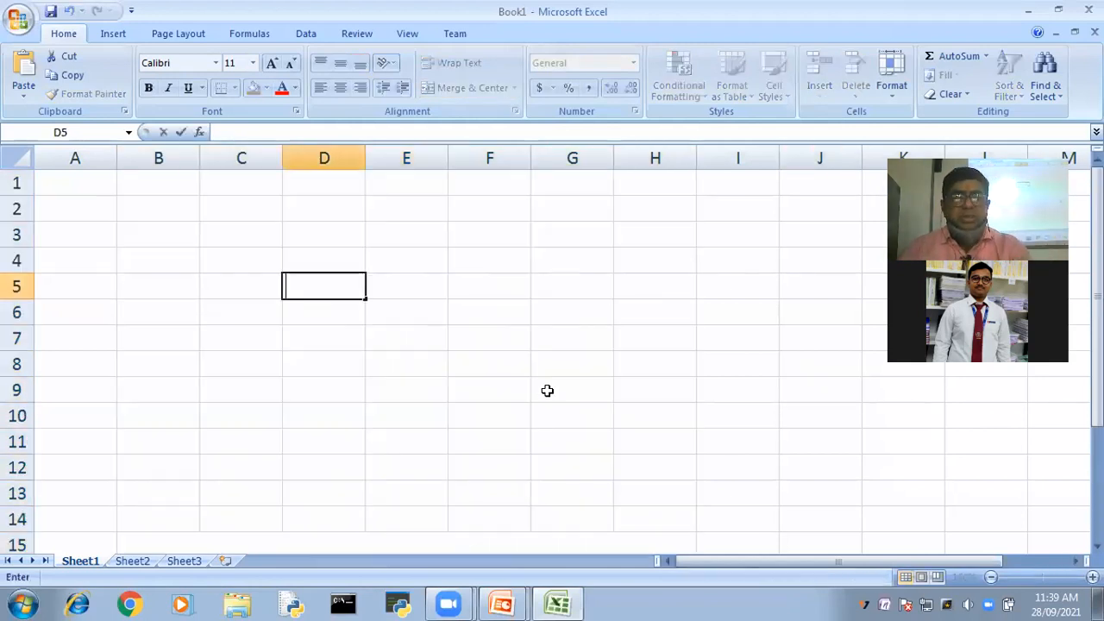
text(200)
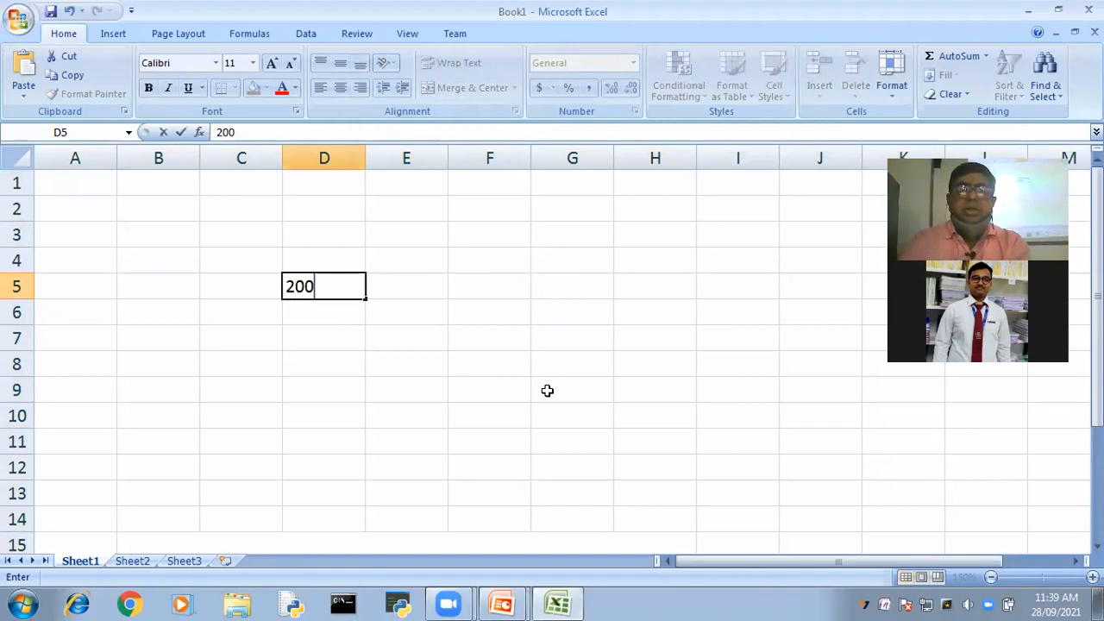
text(0)
key(Return)
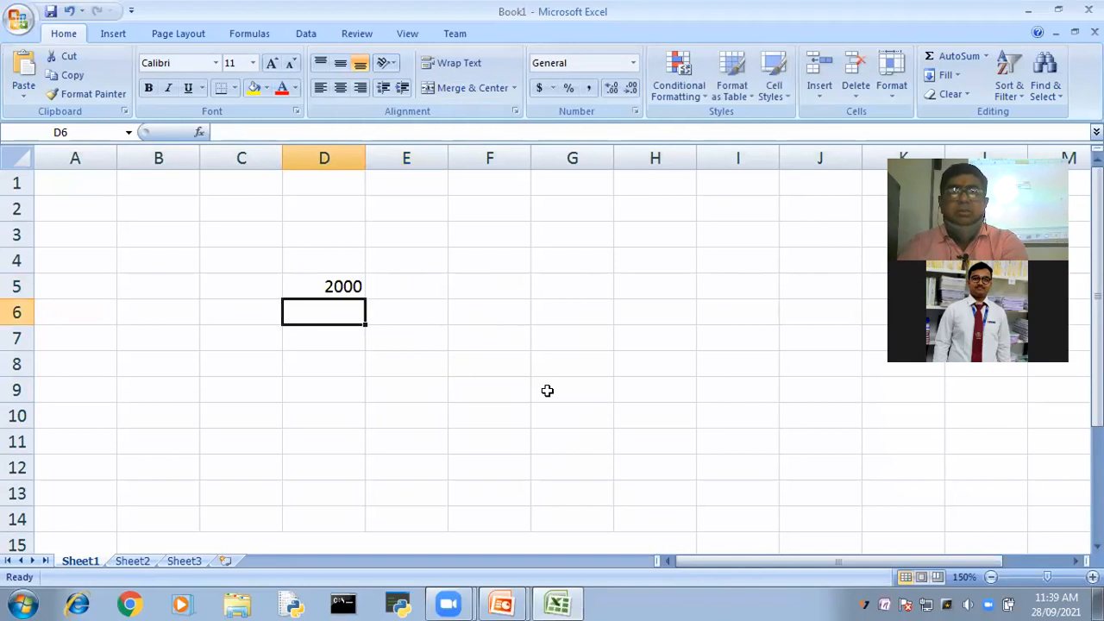
text(3000)
key(Return)
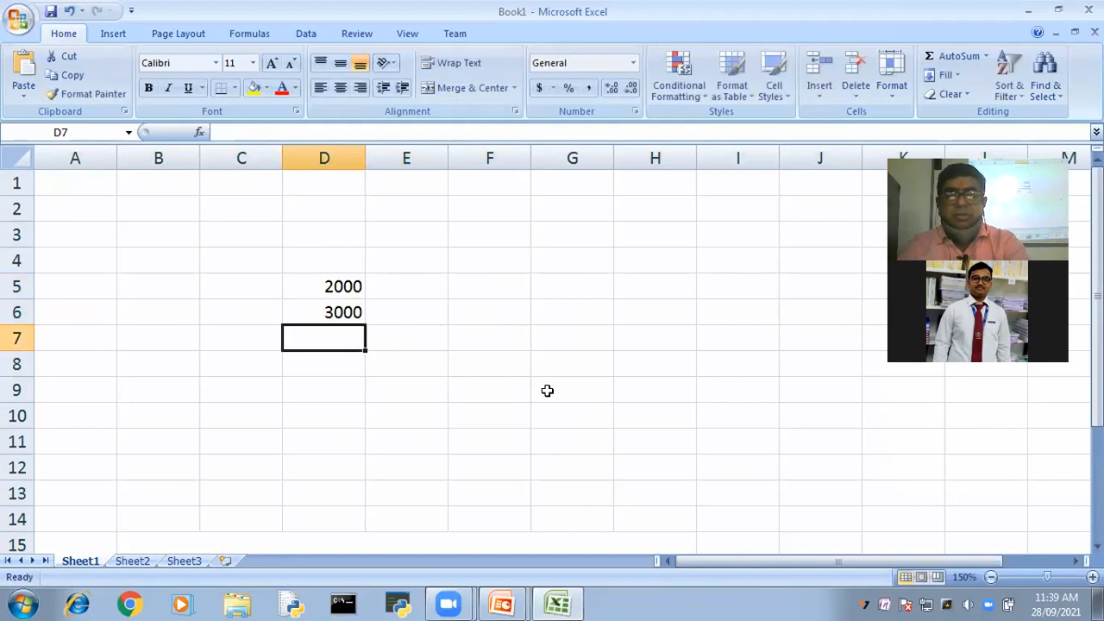
text(2)
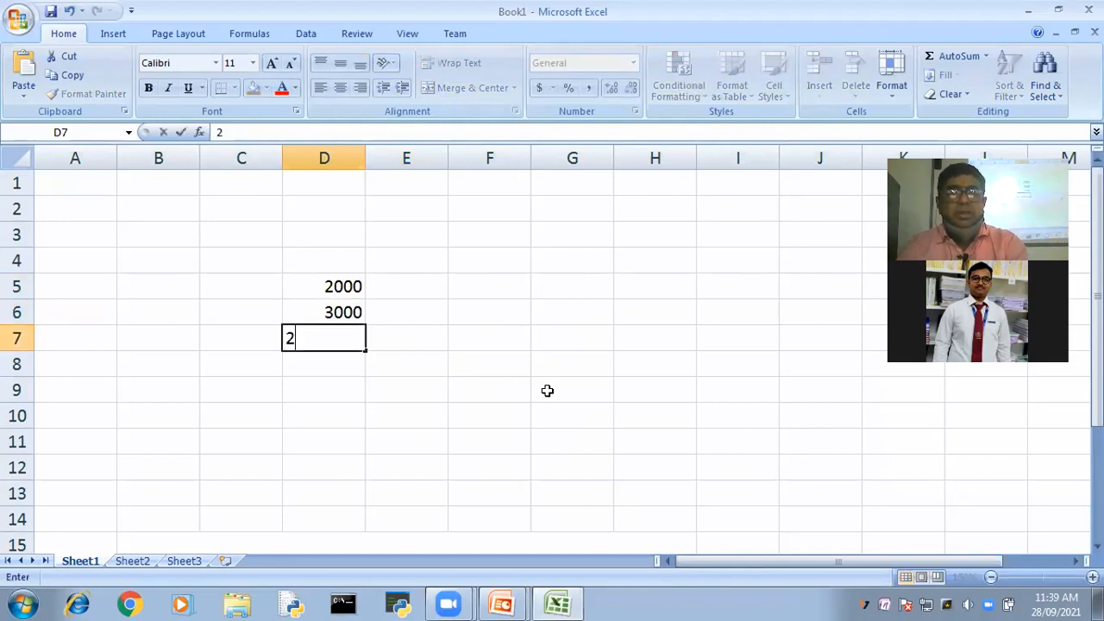
text(500)
key(Return)
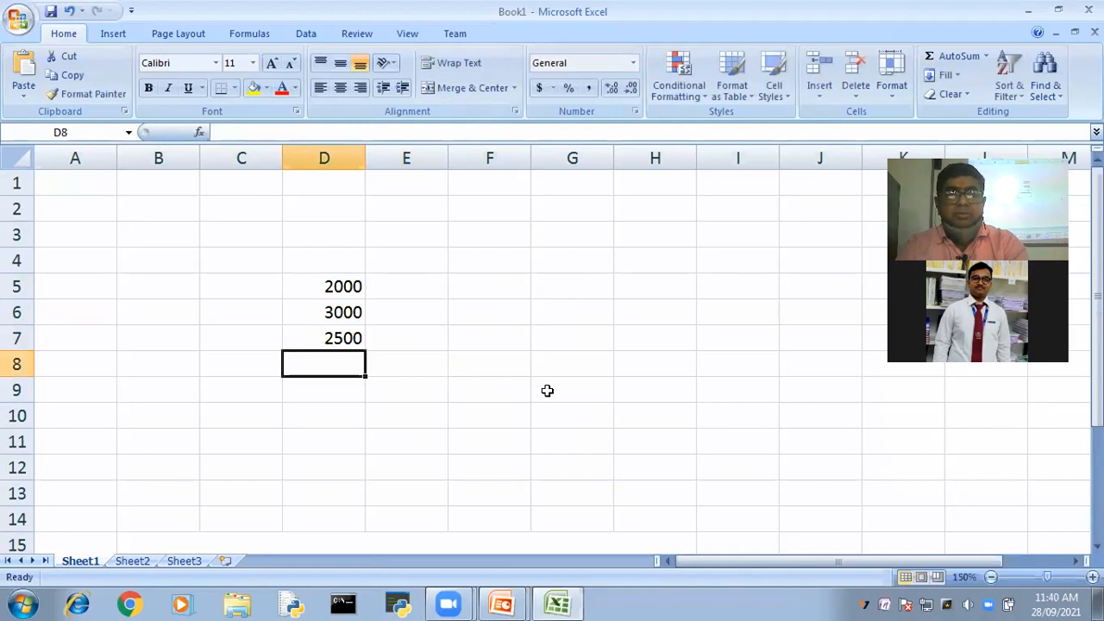
Enter the amount 2200 in cell D8
text(220)
double_click(547, 391)
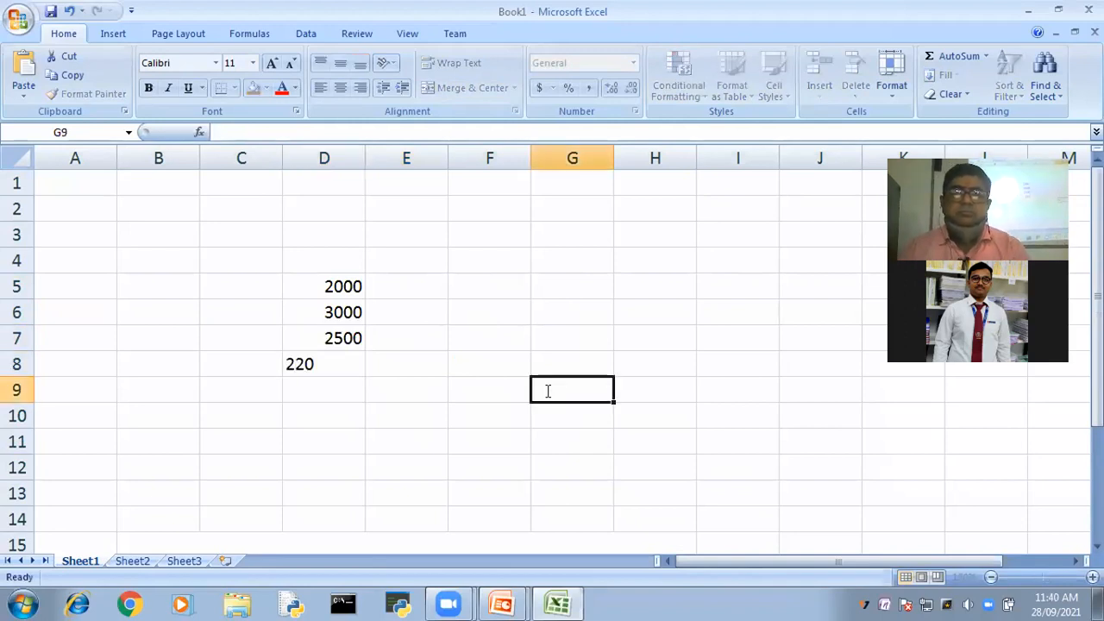
text(0)
click(336, 363)
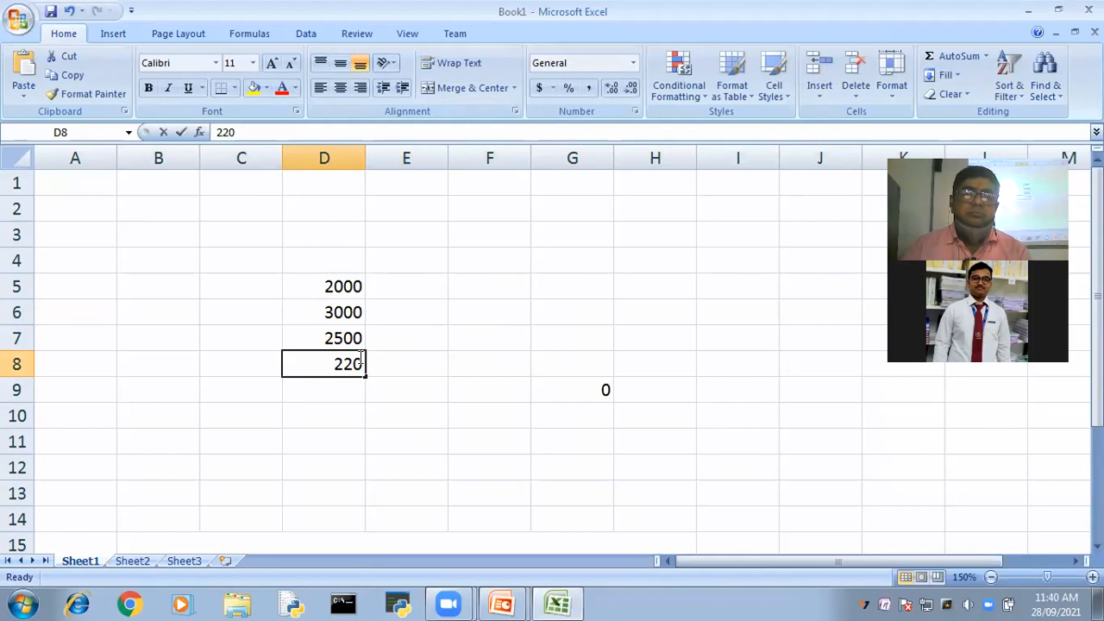
double_click(361, 363)
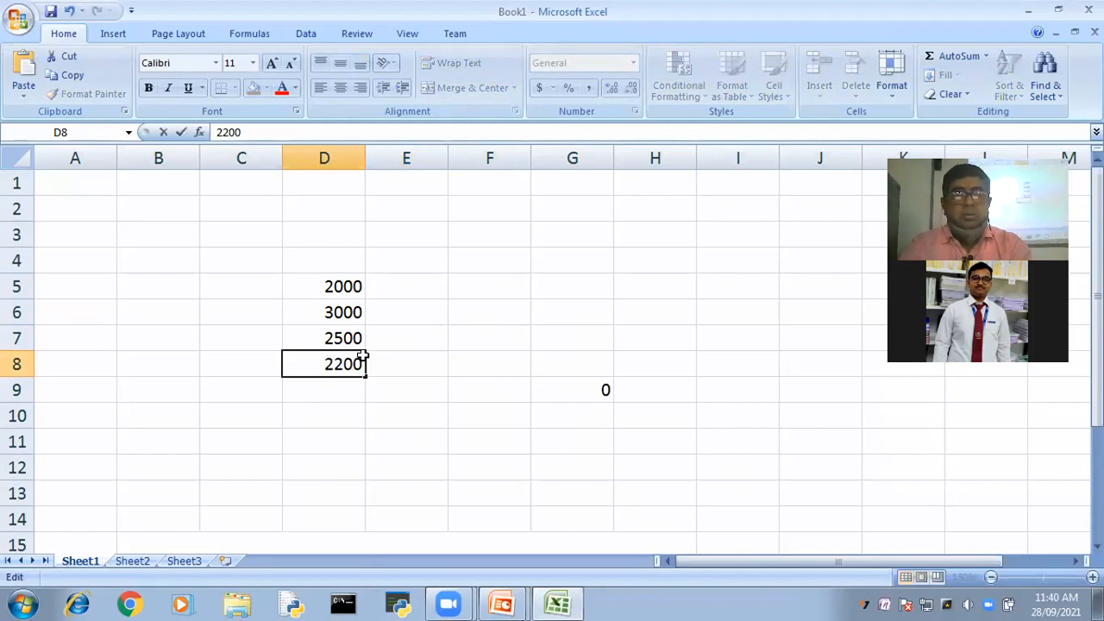
key(Return)
Enter the amounts 4500, 5500 and 100 in cells D9 to D11
text(4500)
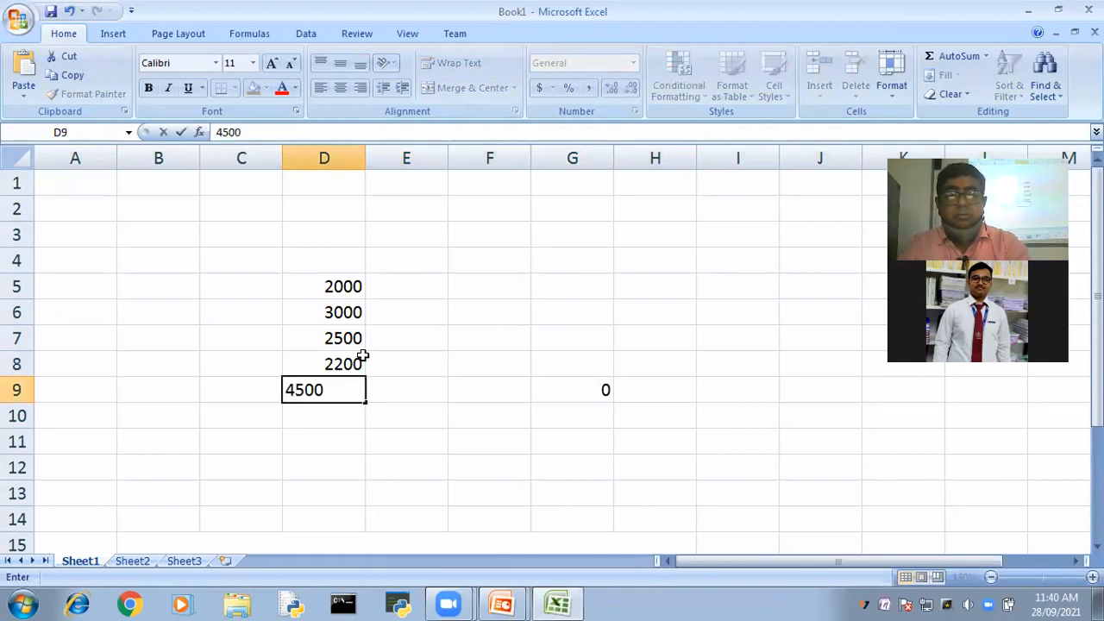
key(Return)
text(55)
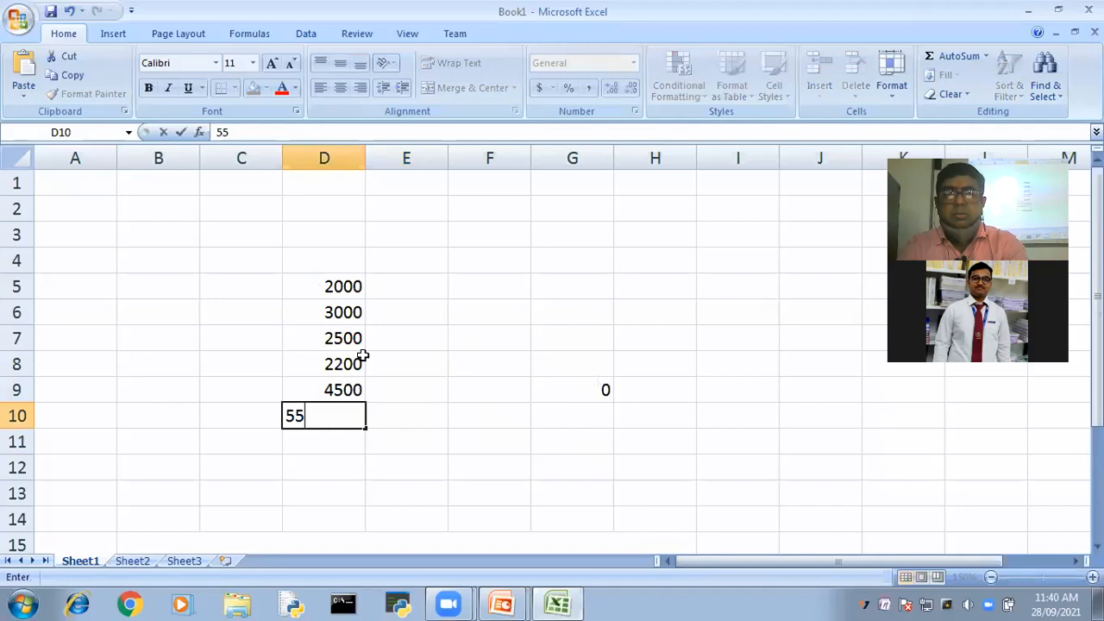
text(00)
key(Return)
text(1)
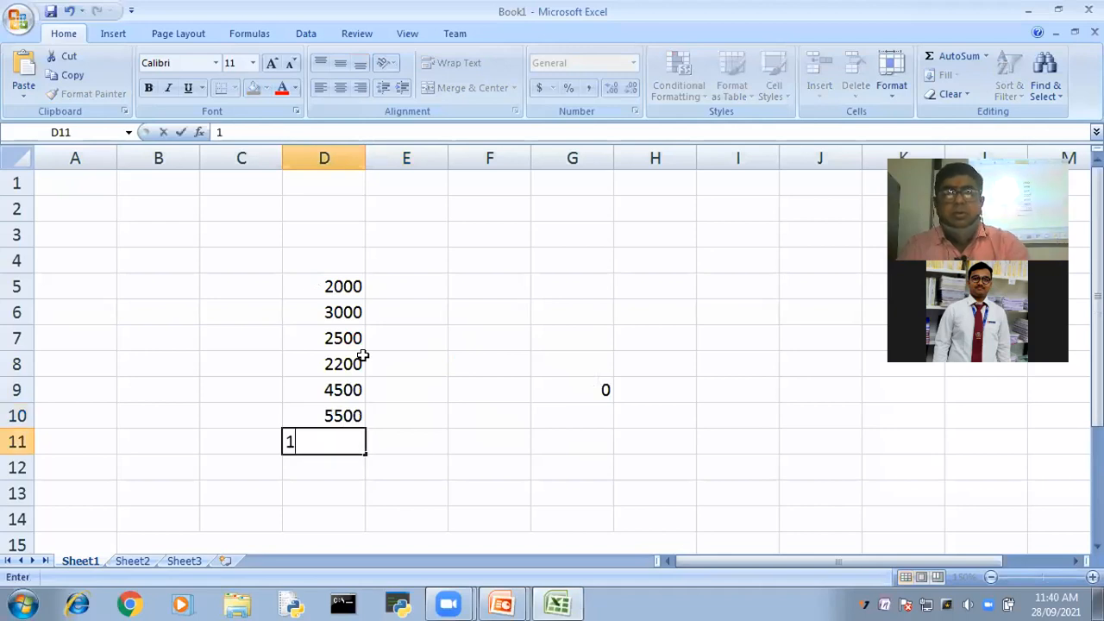
text(00)
key(Return)
Clear the stray 0 from G9, and add the headings "bill" in D4 and "payable" in E4
double_click(308, 259)
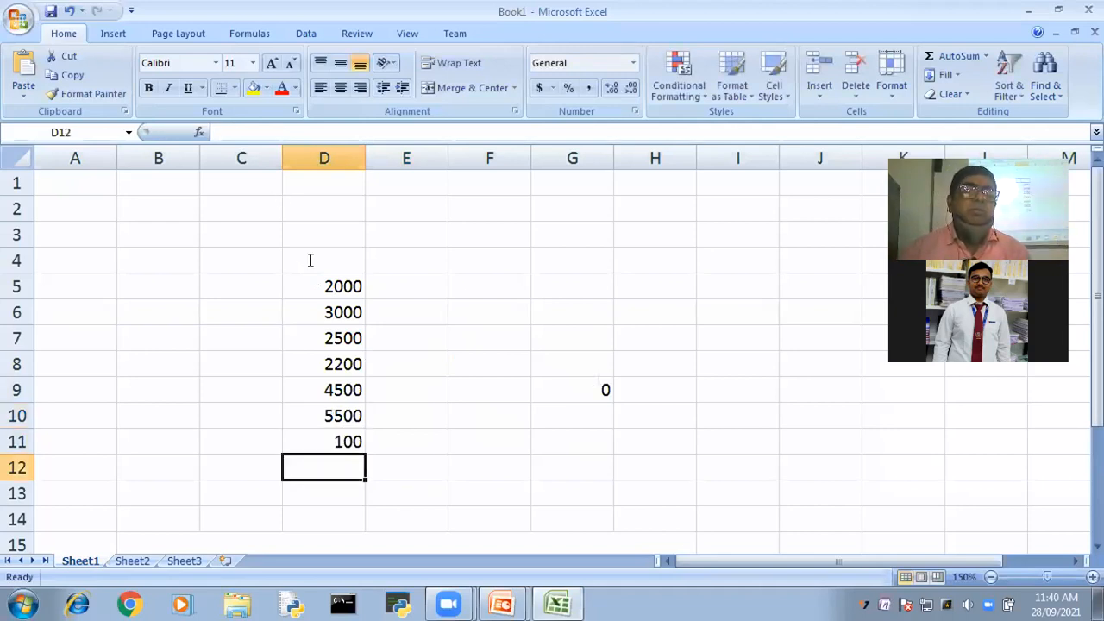
click(593, 385)
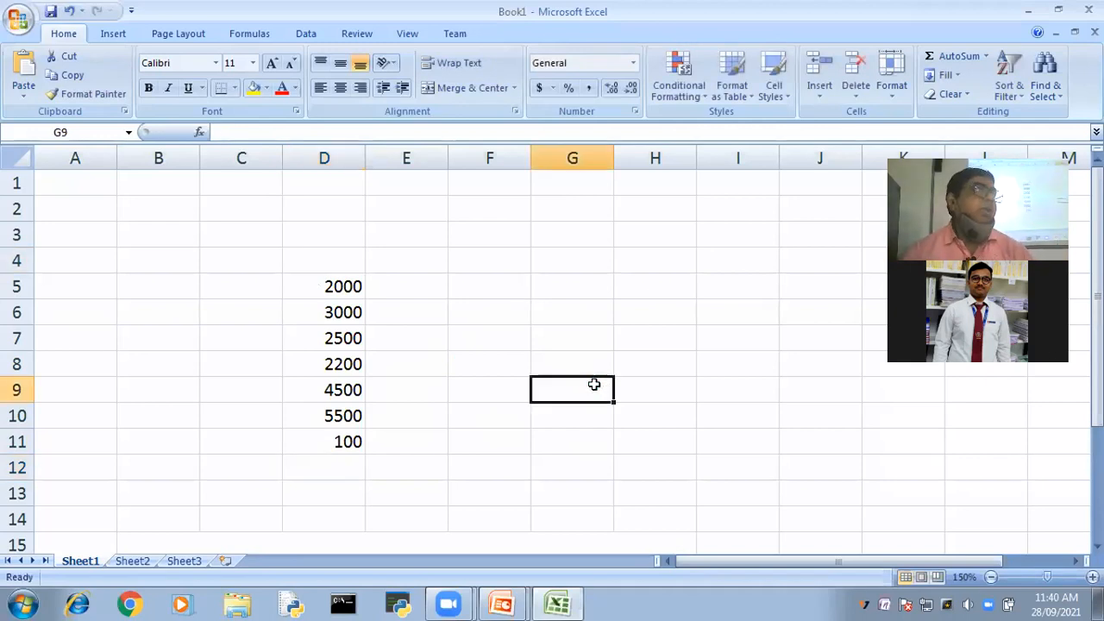
click(331, 262)
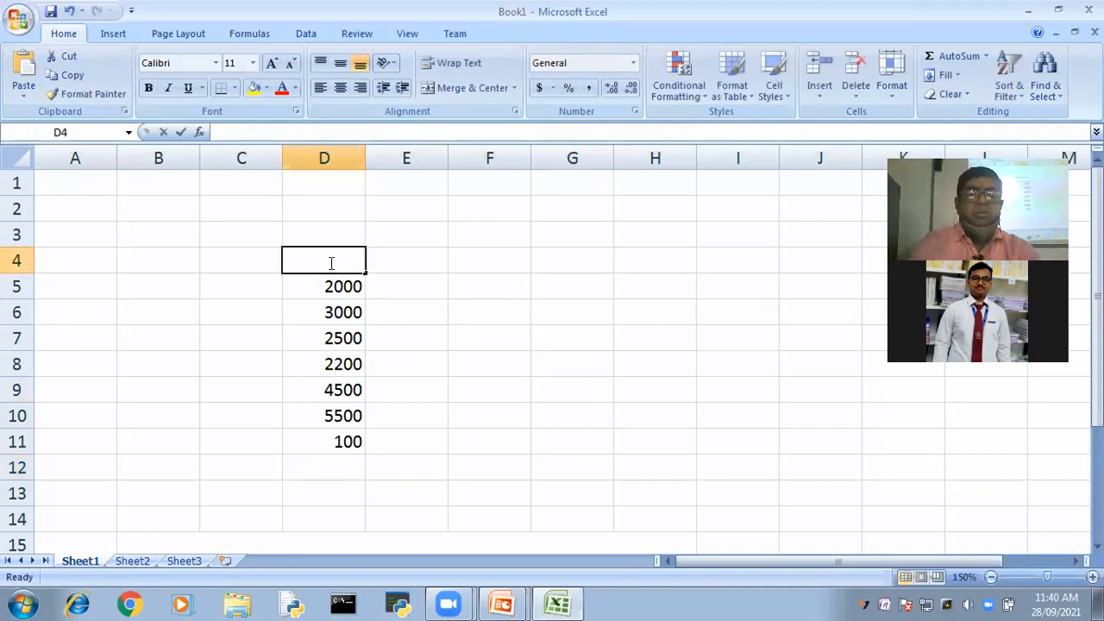
text(bill)
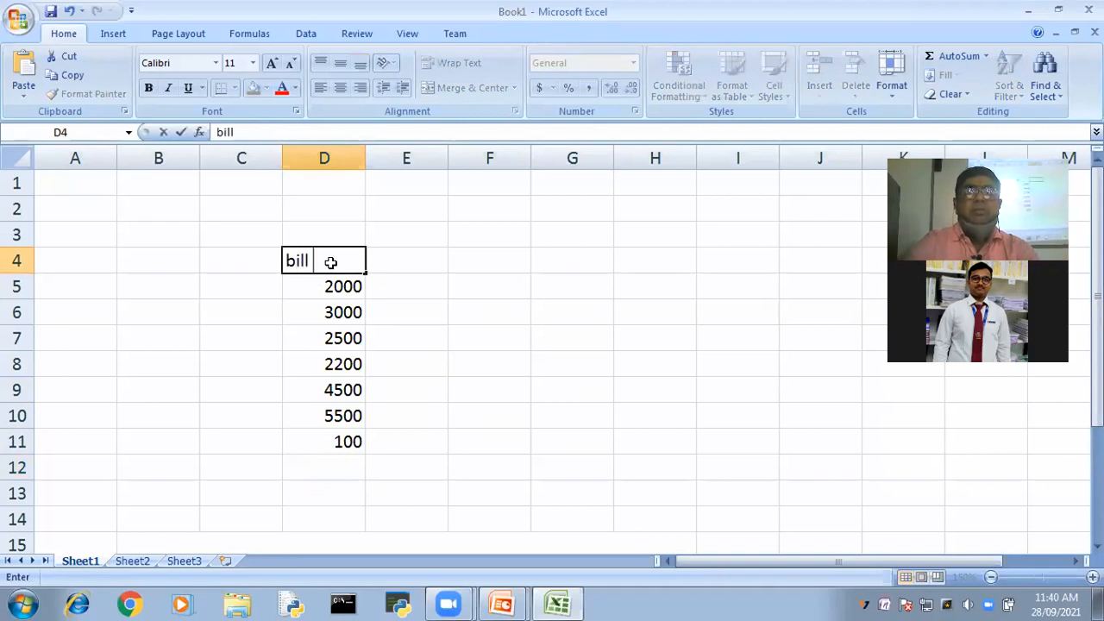
key(Tab)
text(payable)
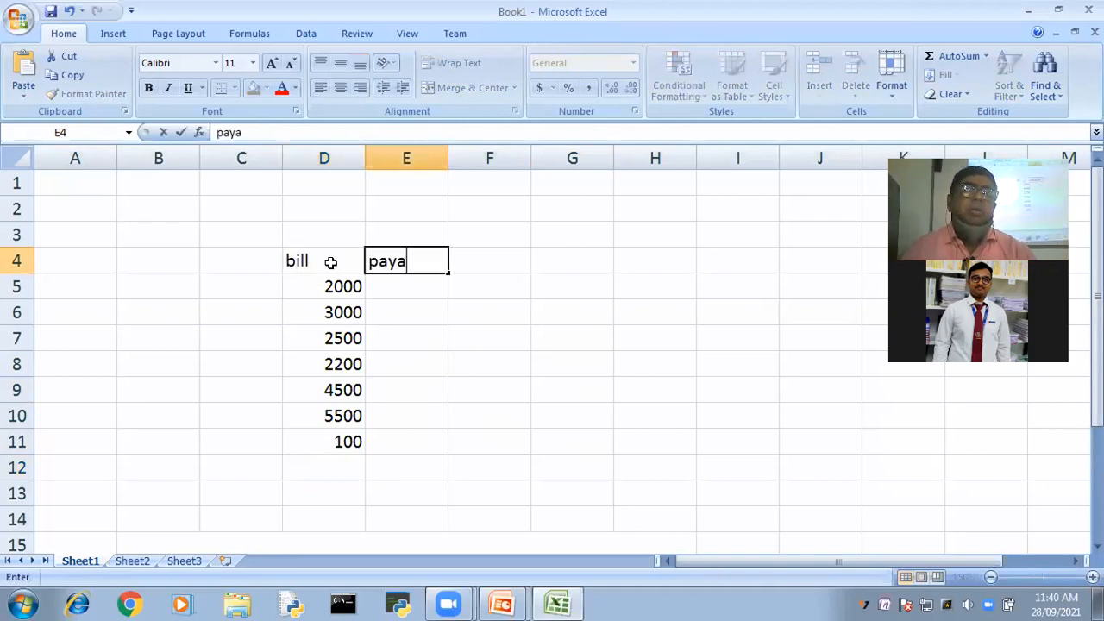
click(510, 358)
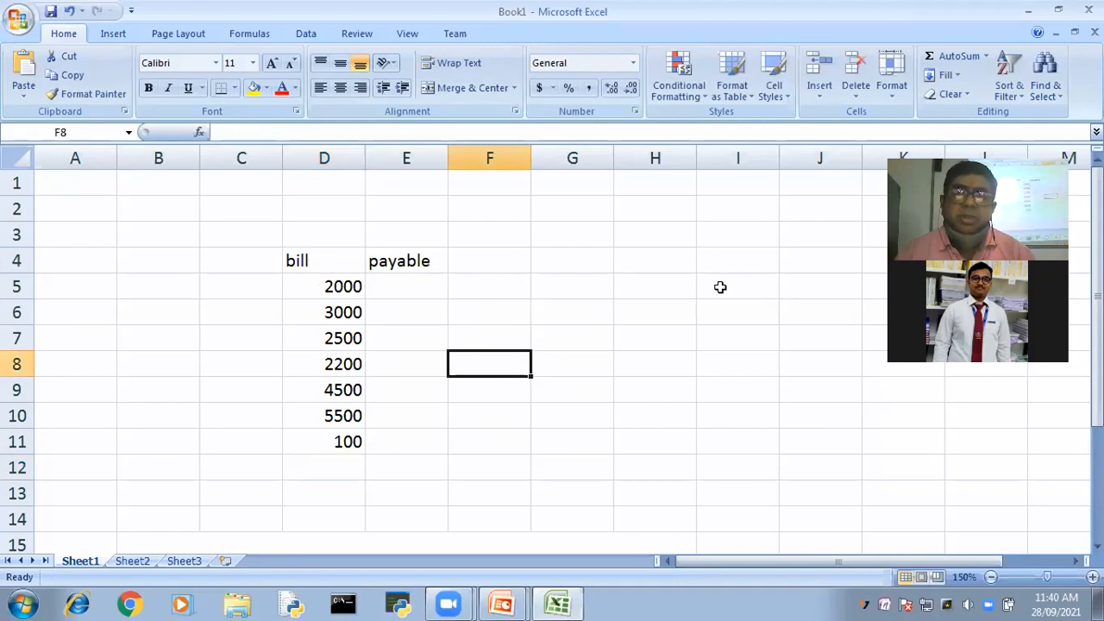
drag(720, 287, 729, 435)
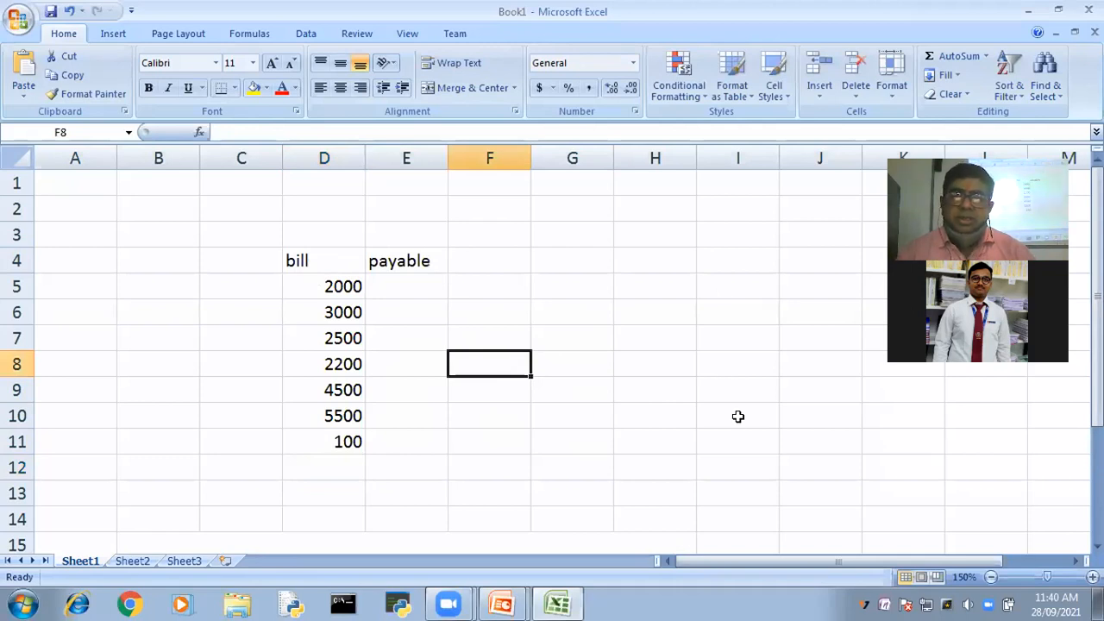
Enter the first discount slab beside the bill table: "1000 >" in I5 and 10 in J5
double_click(746, 286)
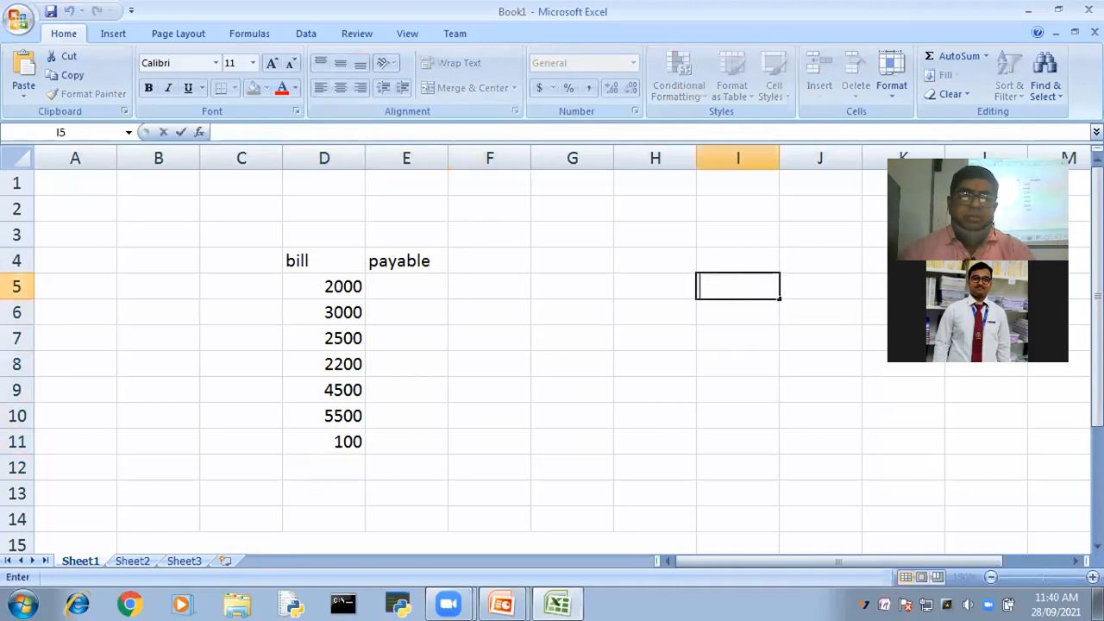
text(1000)
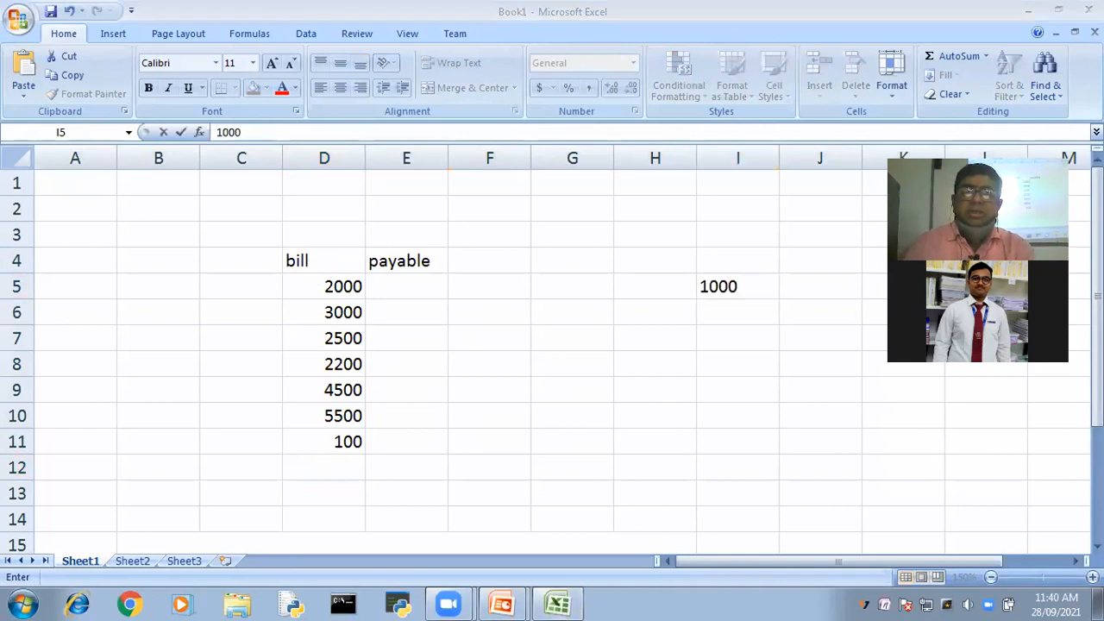
click(743, 285)
text(>)
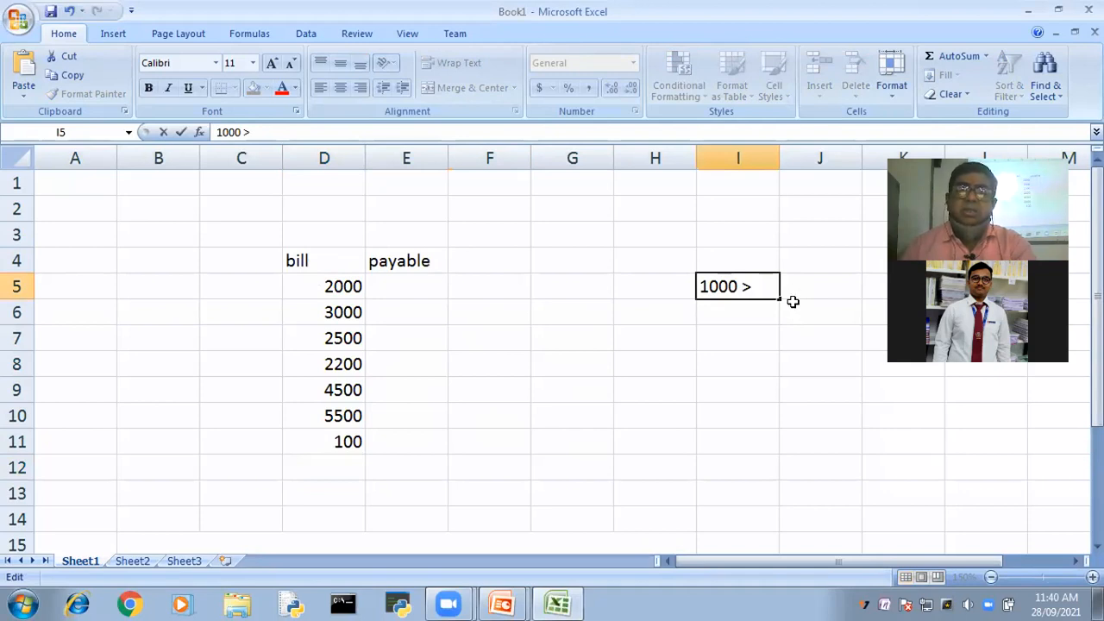
click(809, 286)
text(10)
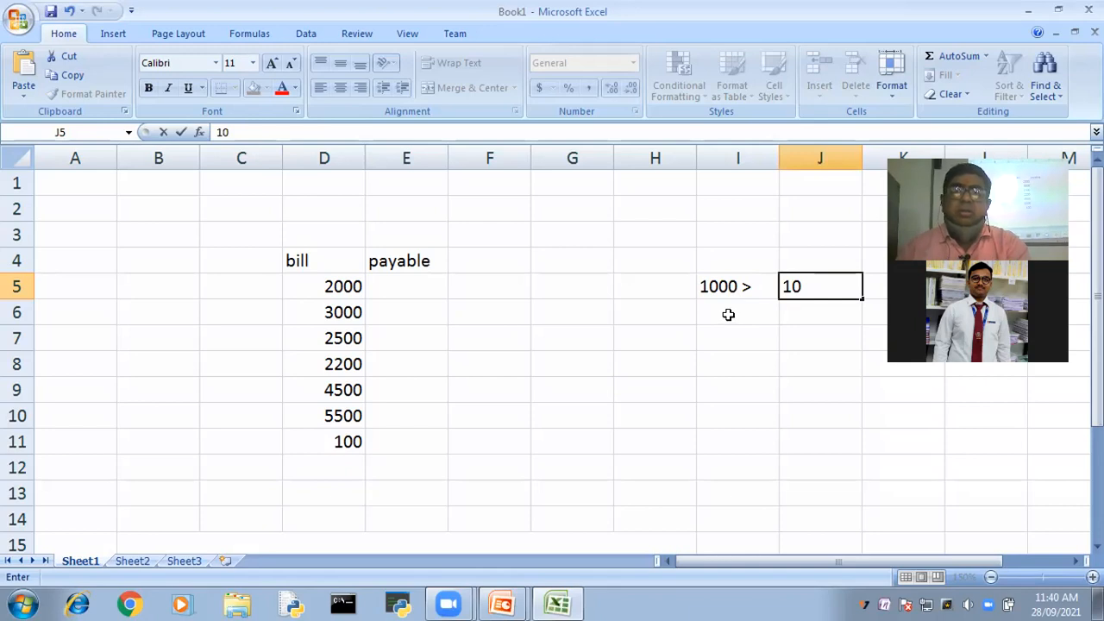
Add the second discount slab with 2000 in I6 and 15 in J6
click(727, 314)
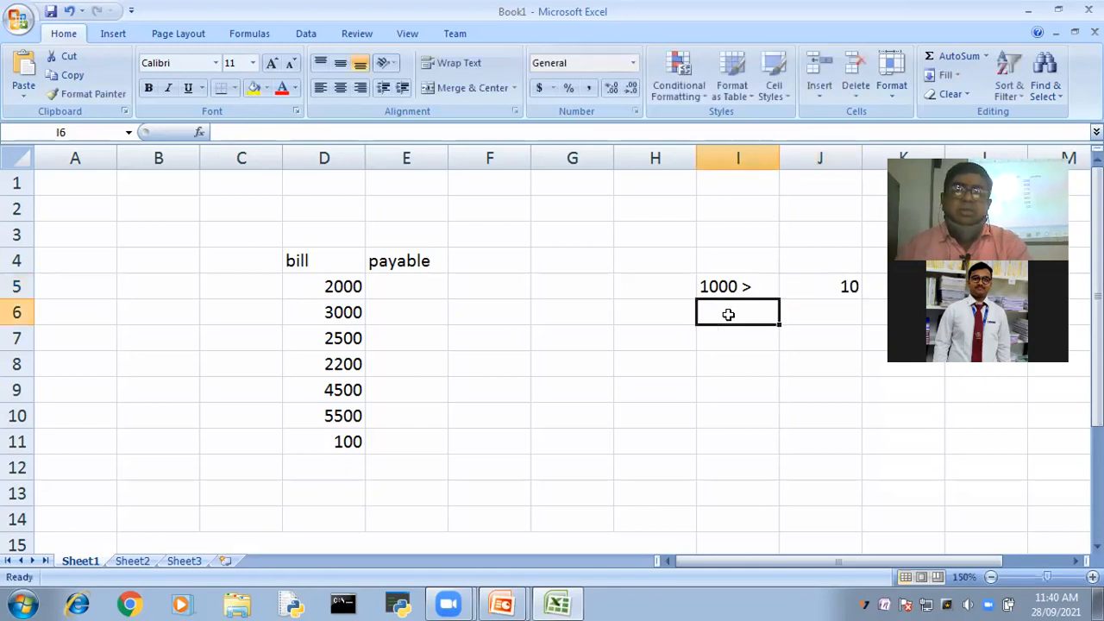
double_click(727, 309)
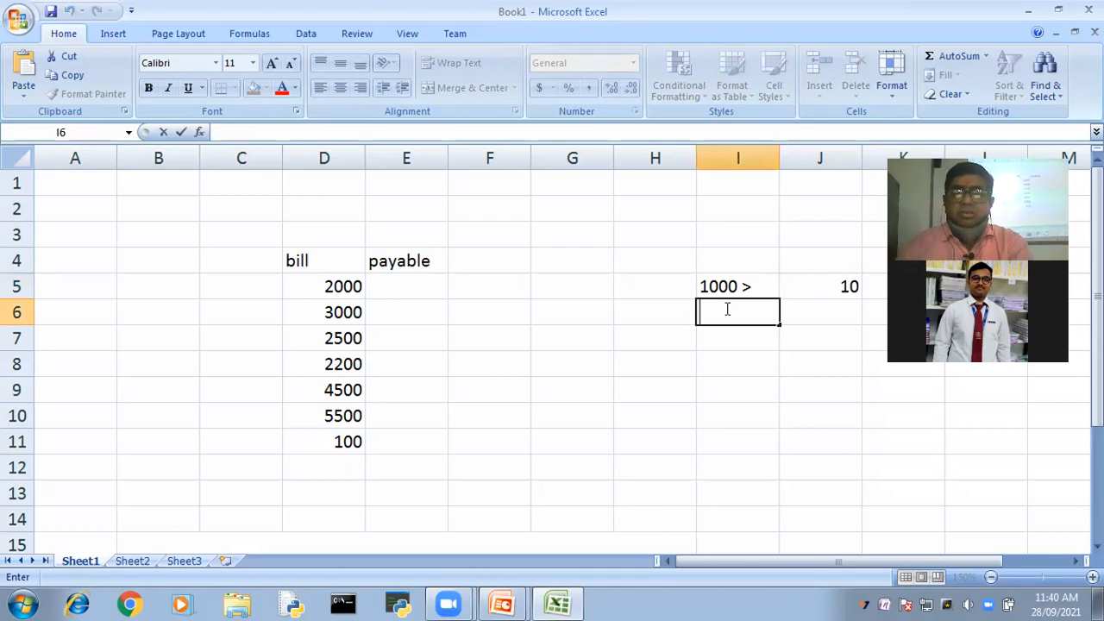
text(2000)
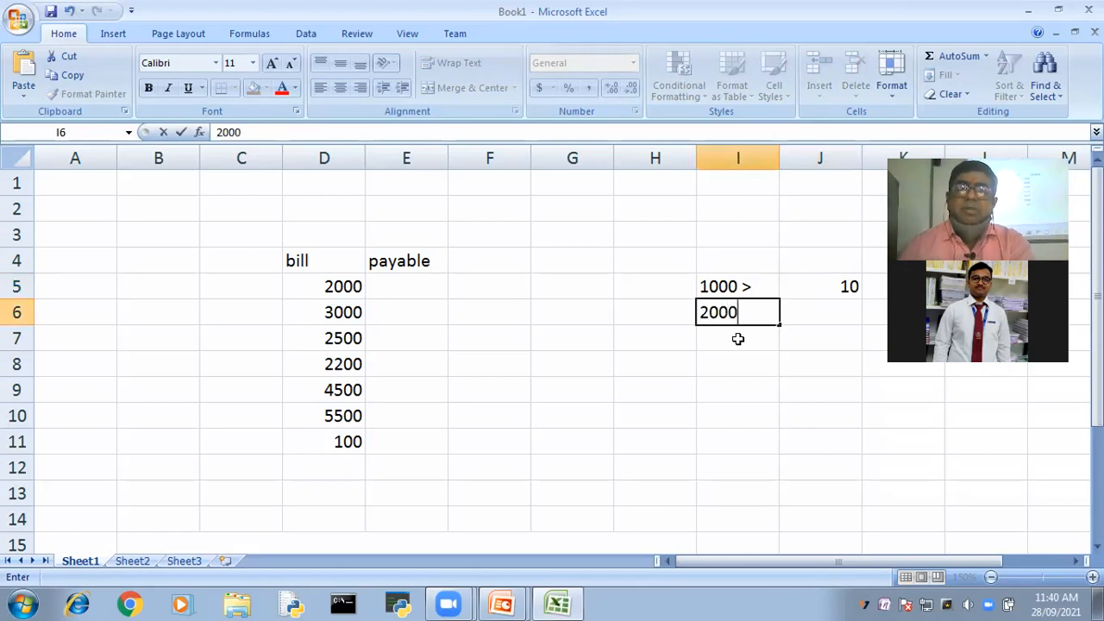
click(832, 308)
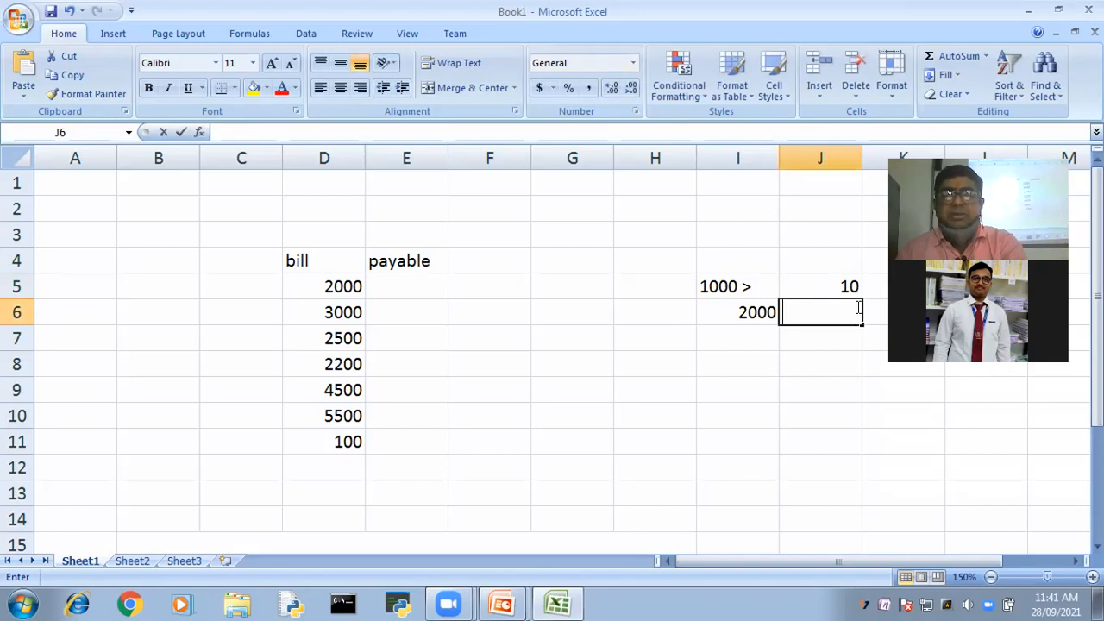
text(15)
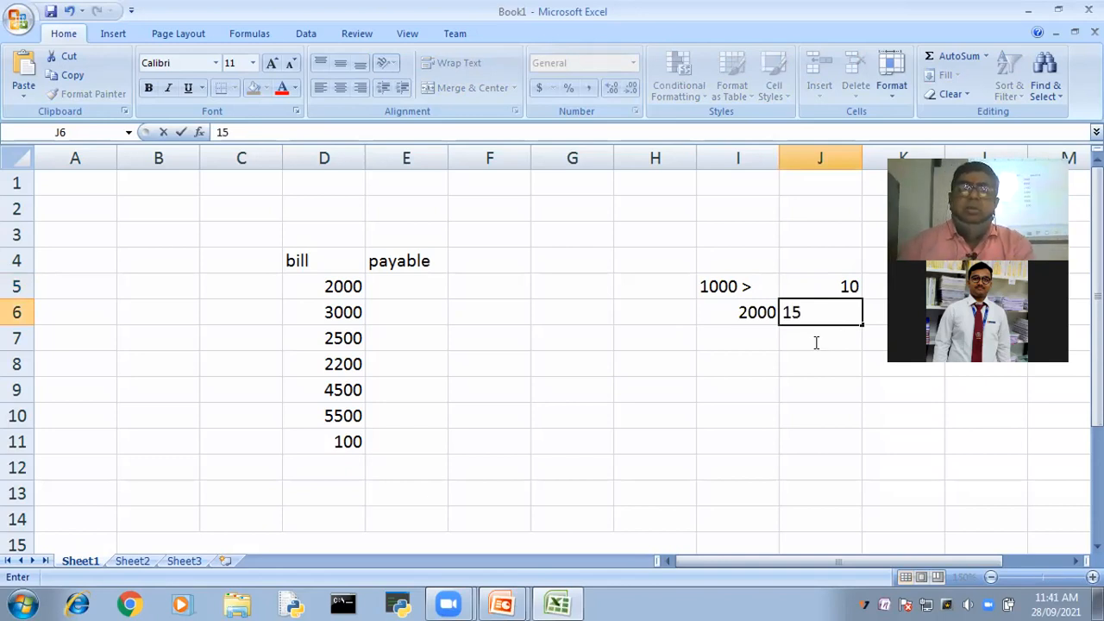
Add the third discount slab with 4000 in I7 and 20 in J7
click(816, 342)
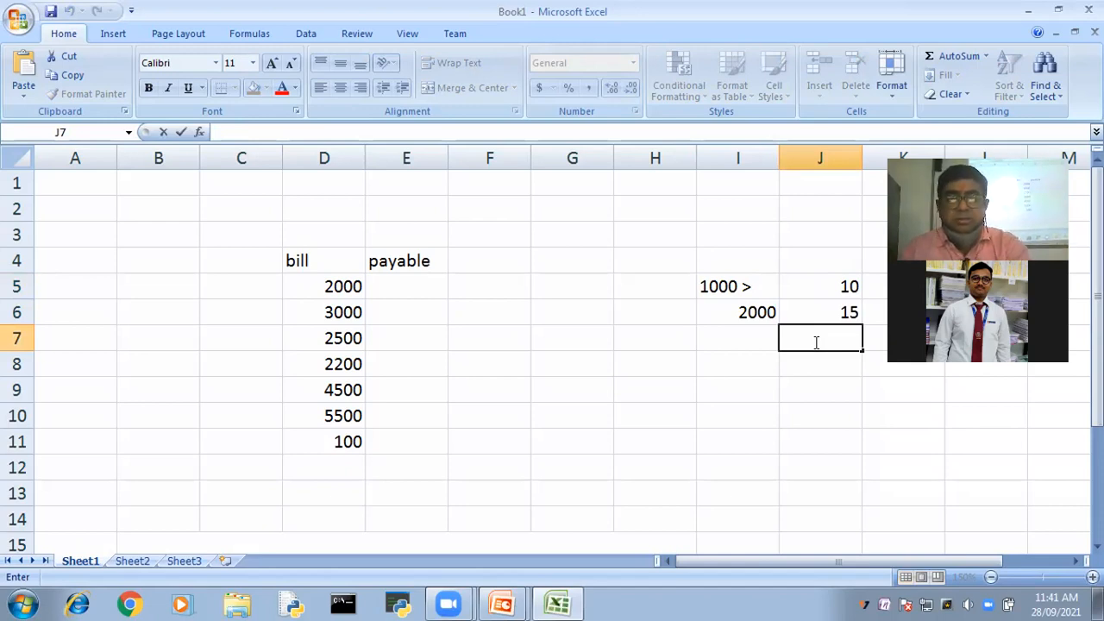
text(4000)
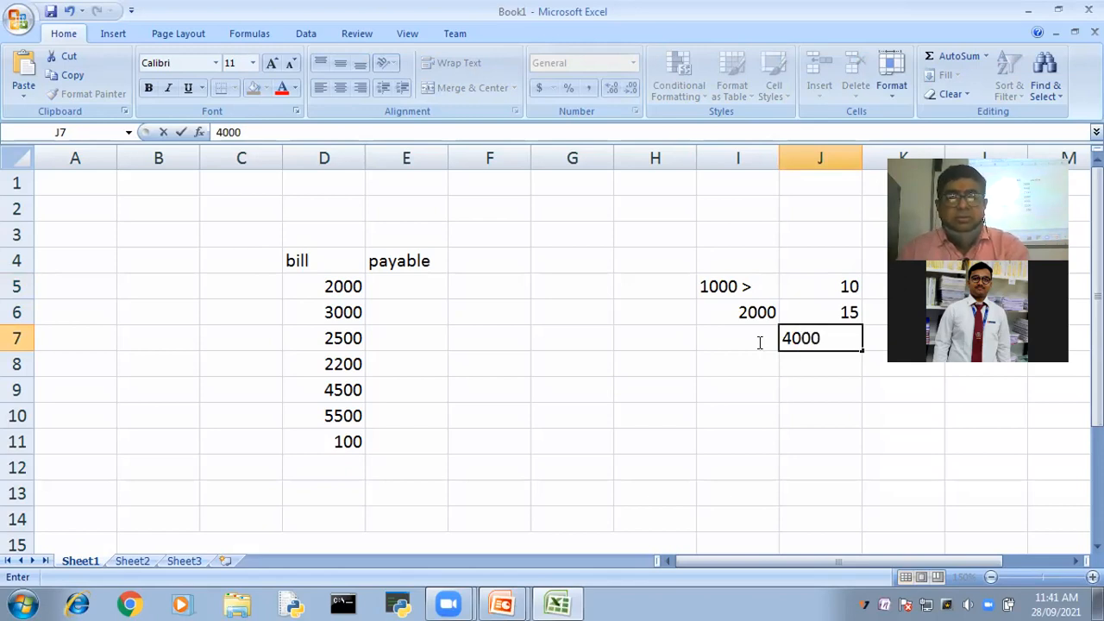
click(760, 342)
text(4000)
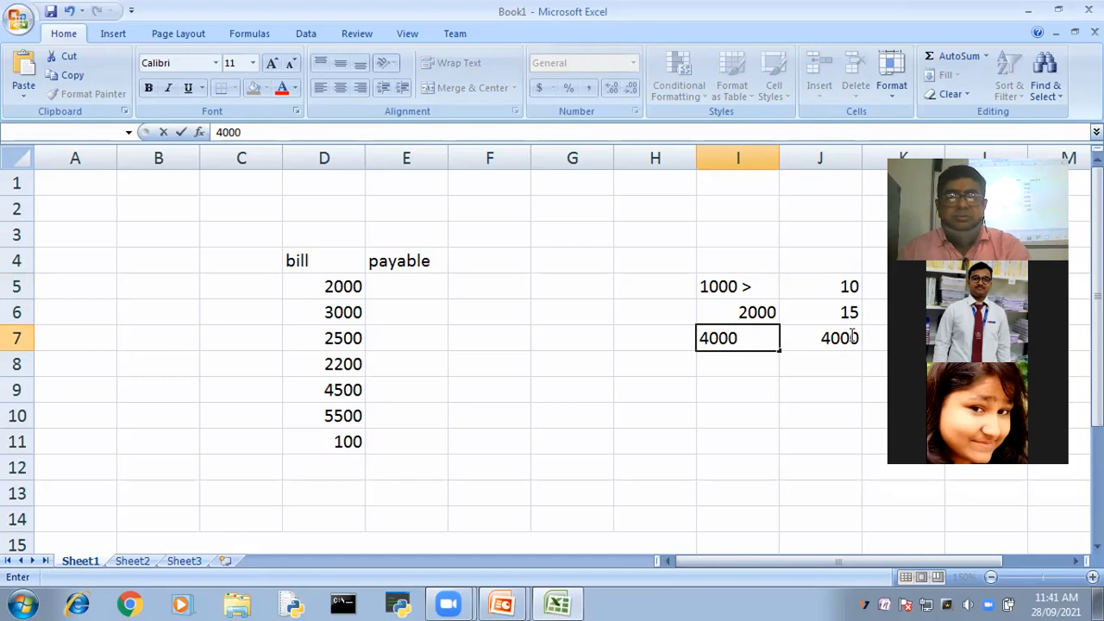
double_click(849, 338)
key(BackSpace)
key(BackSpace)
key(BackSpace)
key(BackSpace)
text(20)
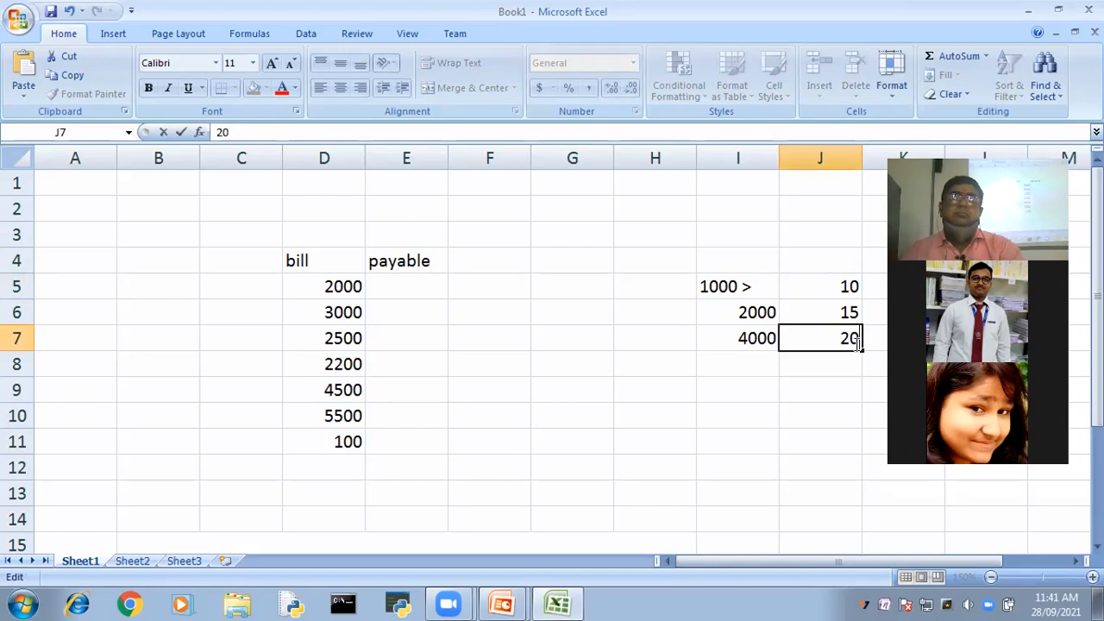
click(815, 428)
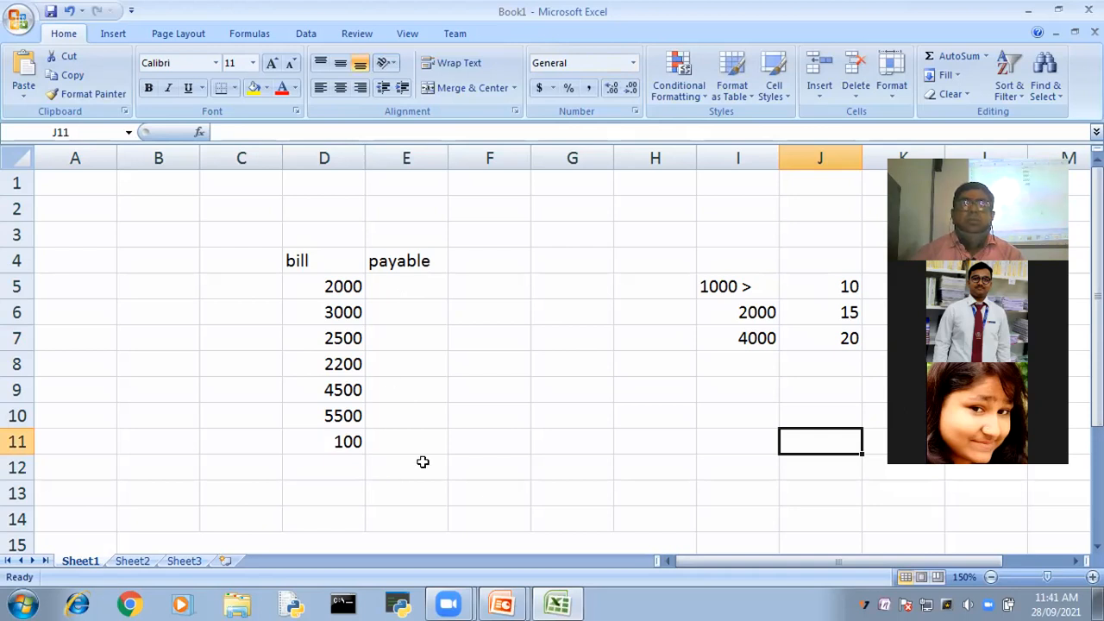
Start an IF formula, =if(, in the merged cell B15 below the bill table
scroll(422, 462, down, 2)
click(259, 402)
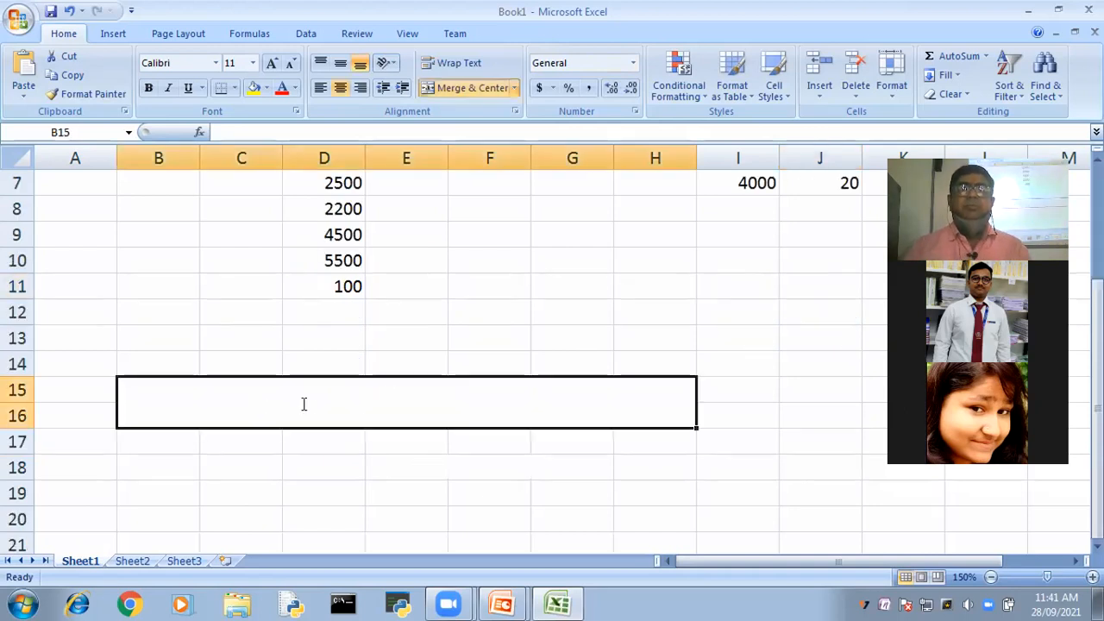
double_click(364, 386)
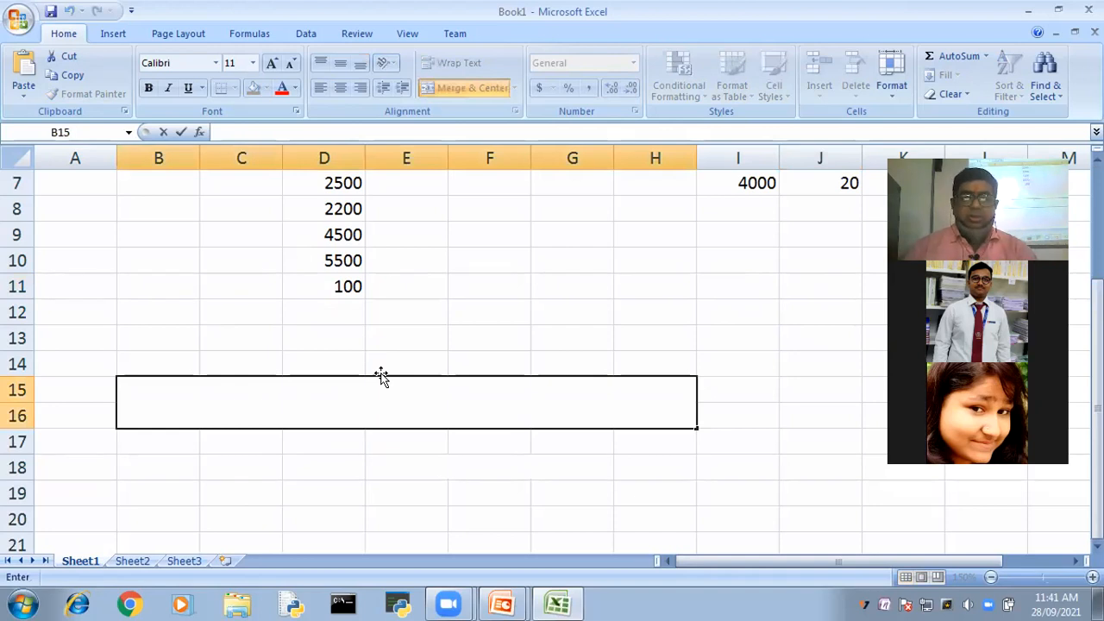
text(if()
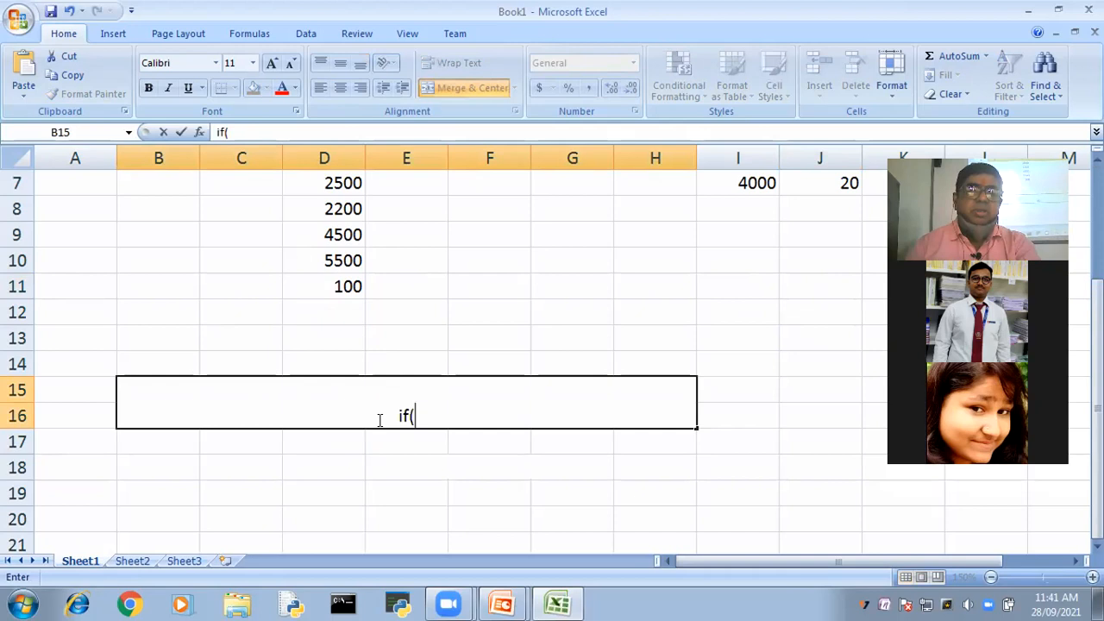
click(390, 413)
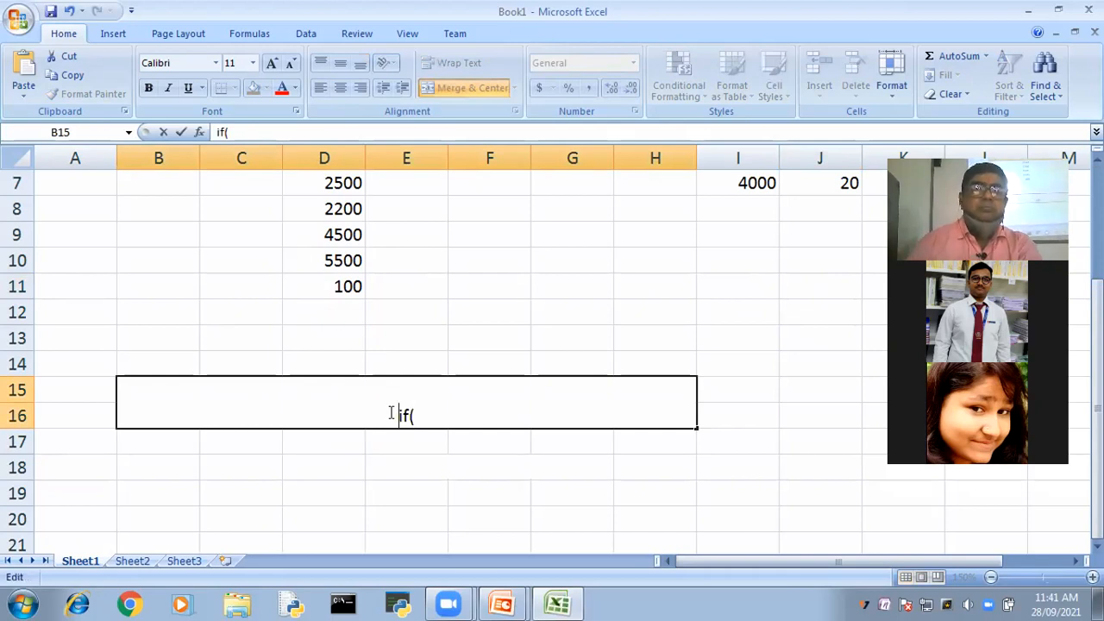
text(=)
scroll(395, 376, up, 2)
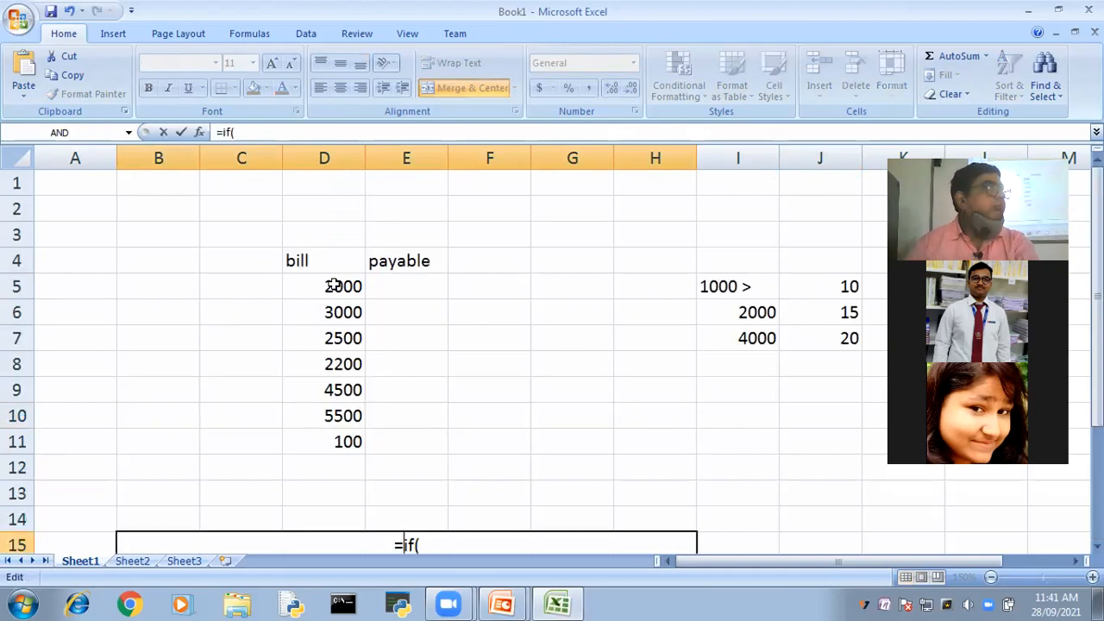
click(334, 285)
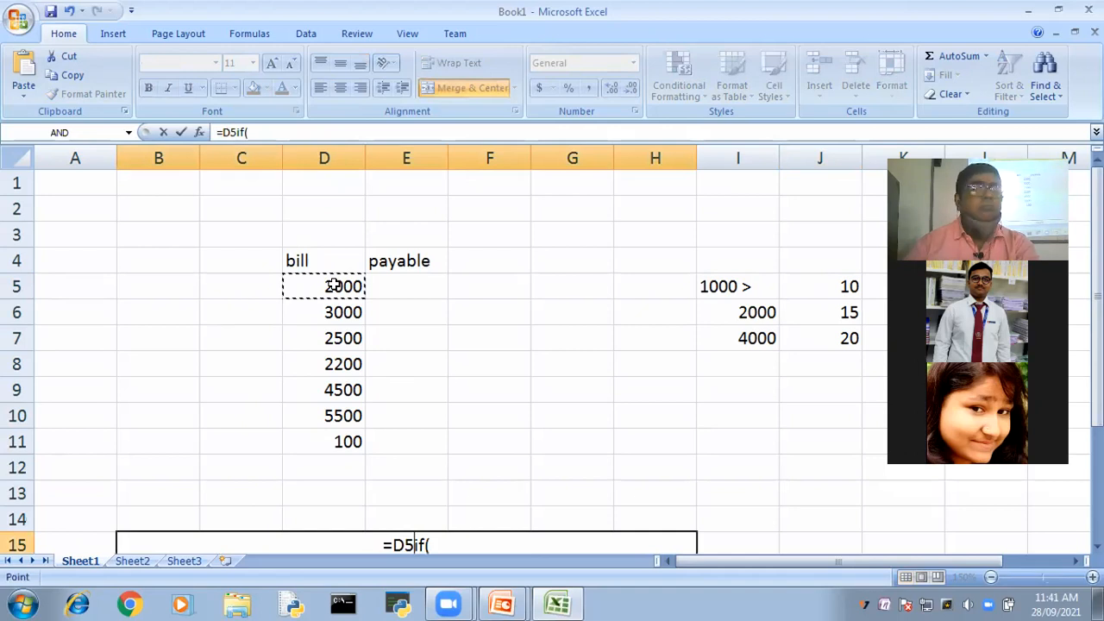
scroll(505, 424, down, 2)
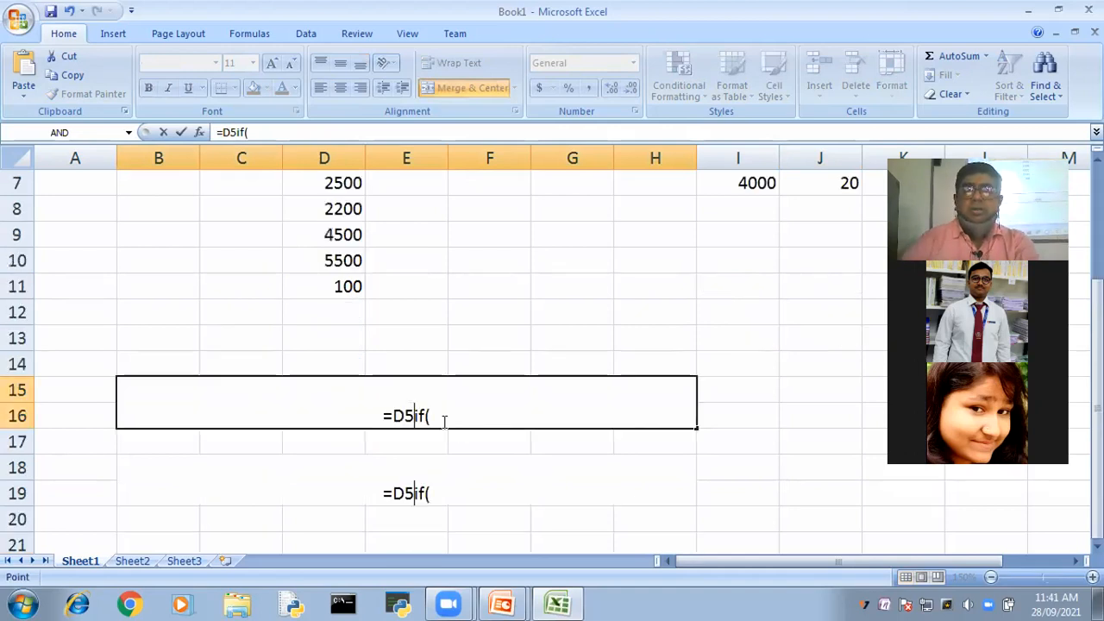
key(BackSpace)
key(BackSpace)
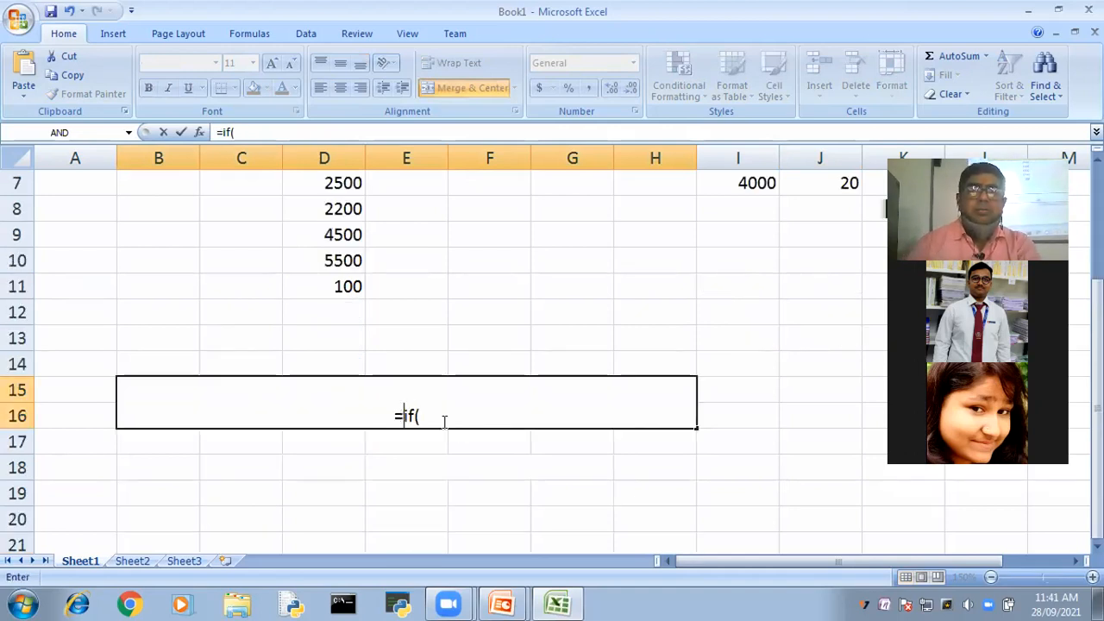
Enter D5>=4000 as the logical test of the IF formula in B15, followed by a comma
click(444, 421)
scroll(426, 397, up, 1)
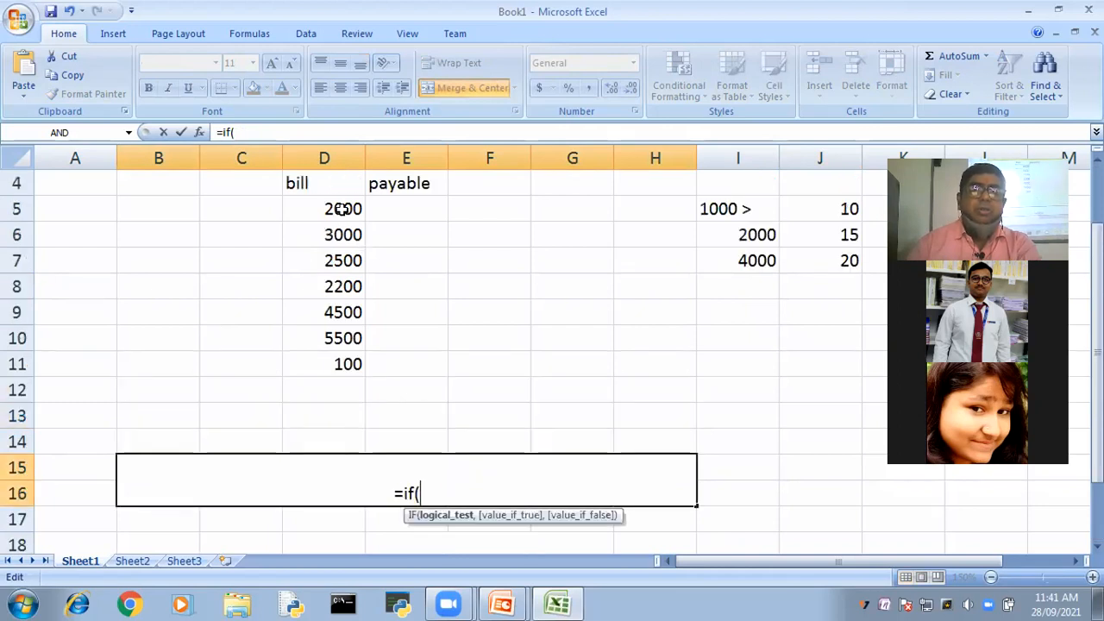
click(342, 208)
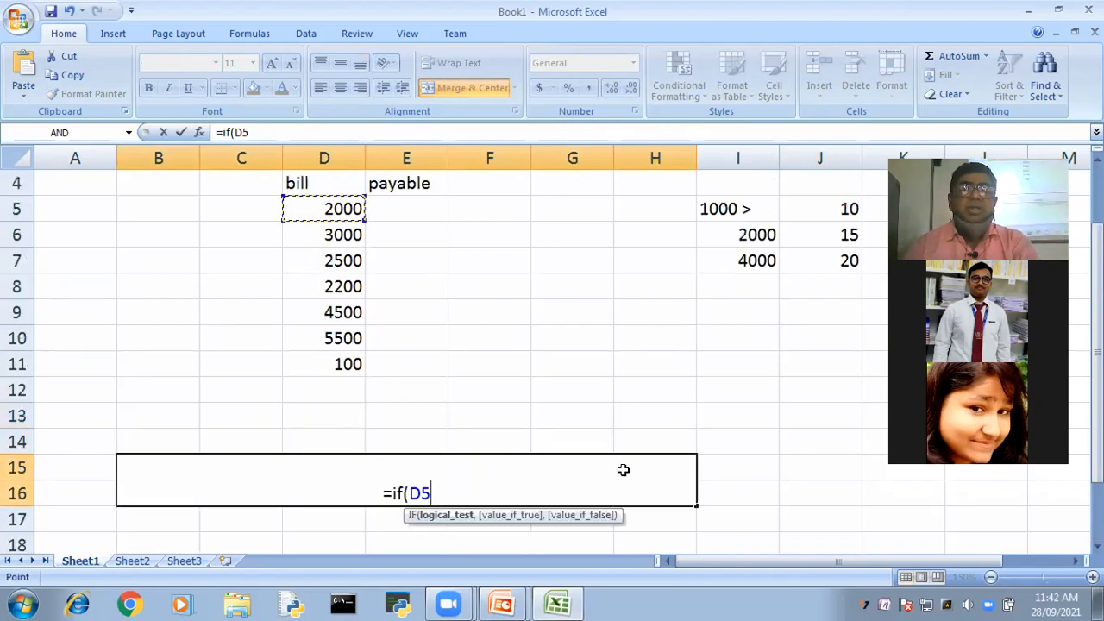
scroll(624, 469, down, 1)
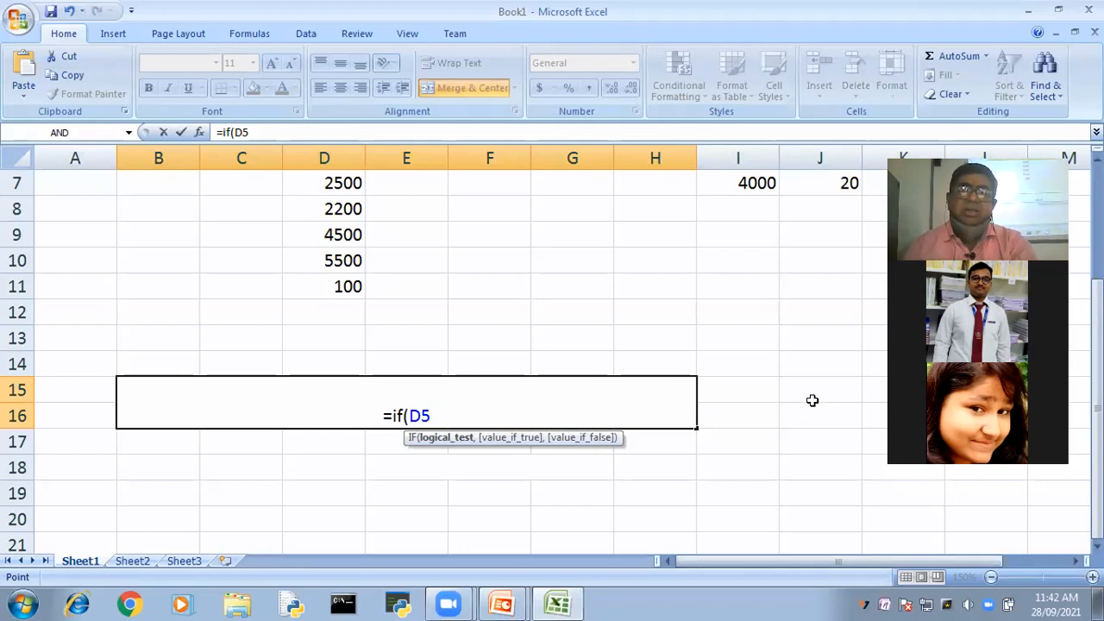
scroll(812, 400, up, 1)
scroll(812, 400, up, 1)
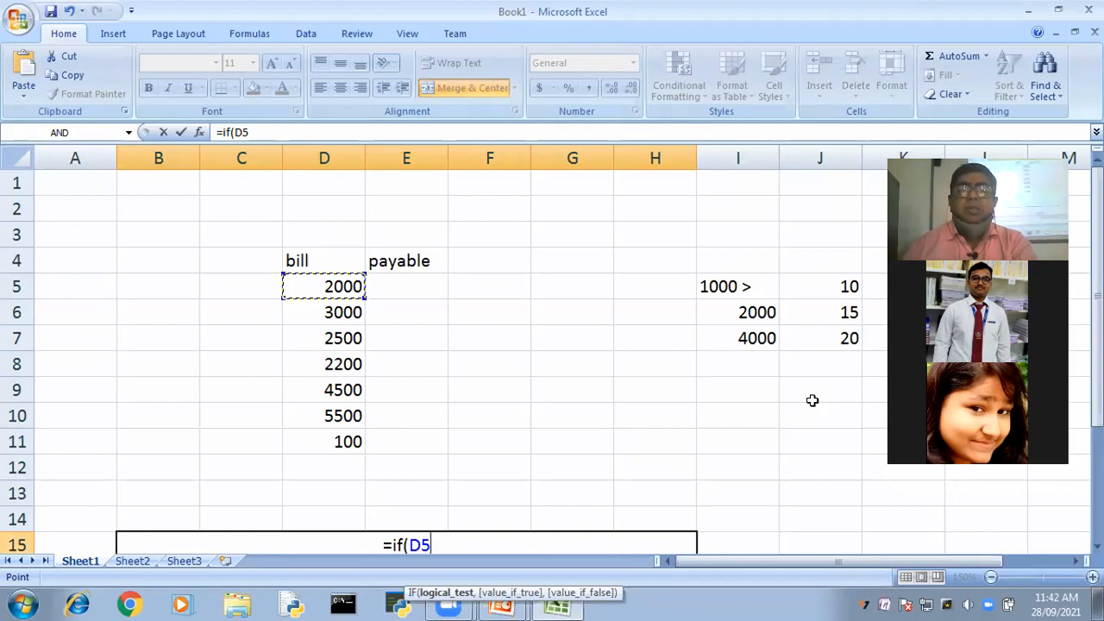
scroll(812, 400, down, 1)
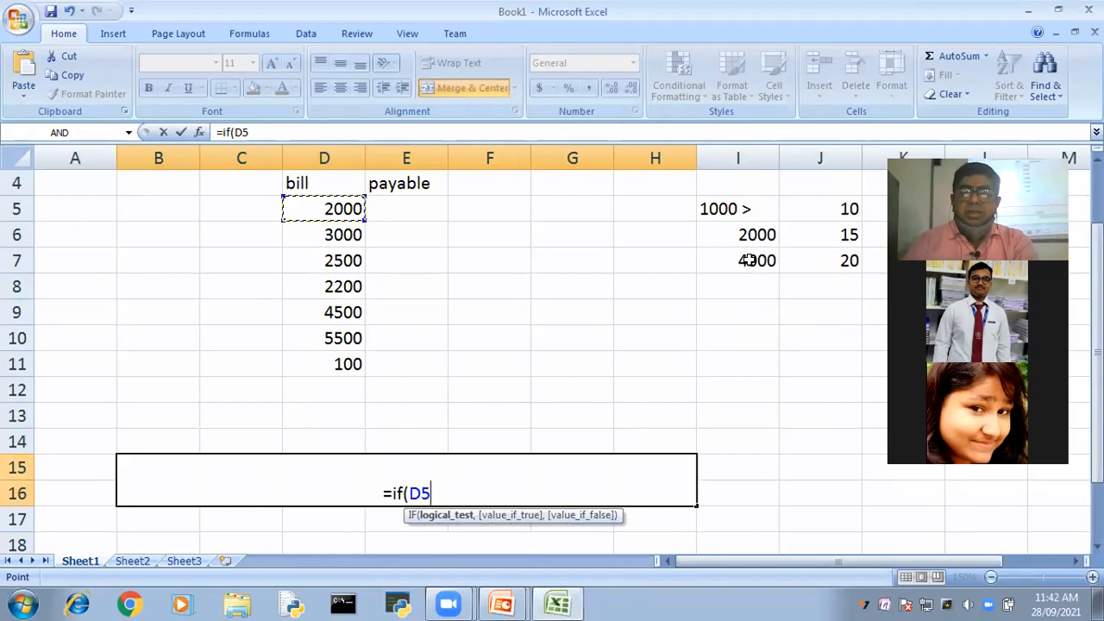
text(>)
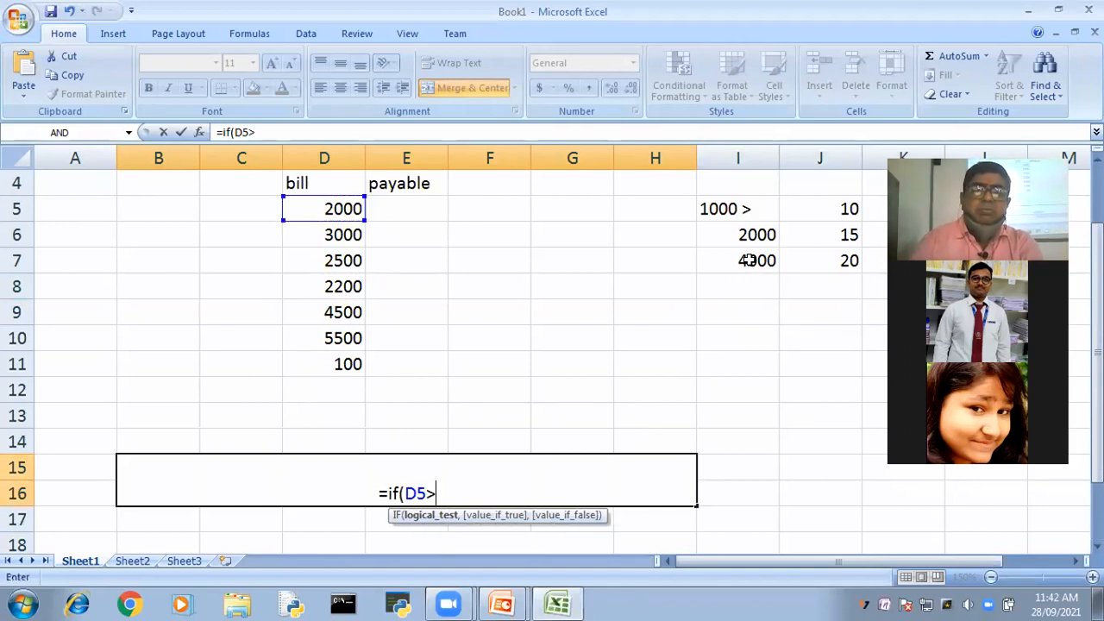
text(=)
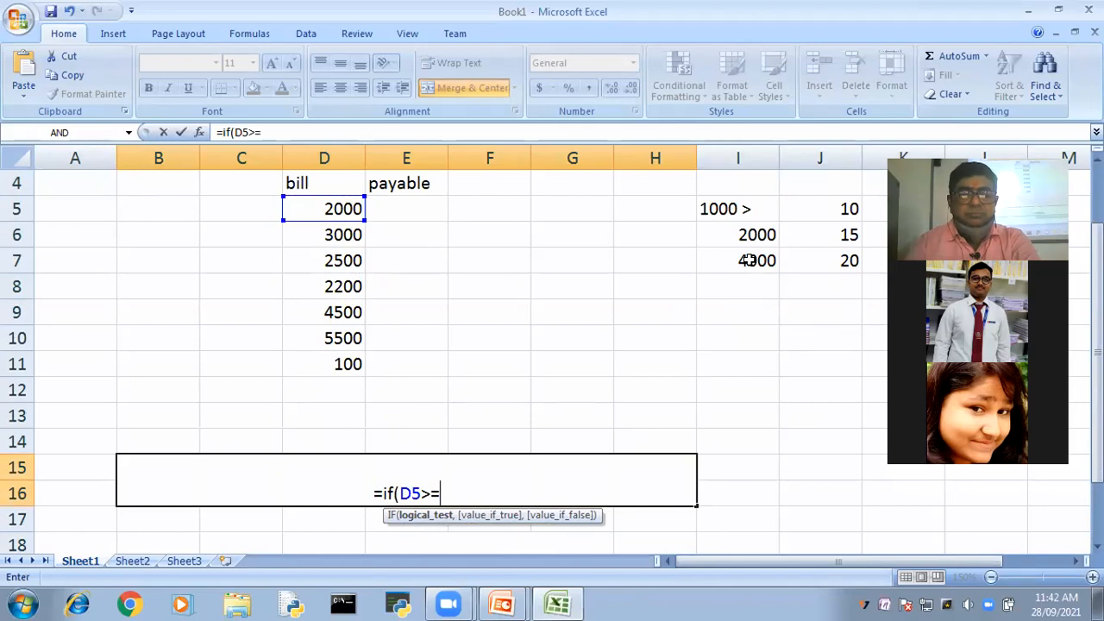
text(400)
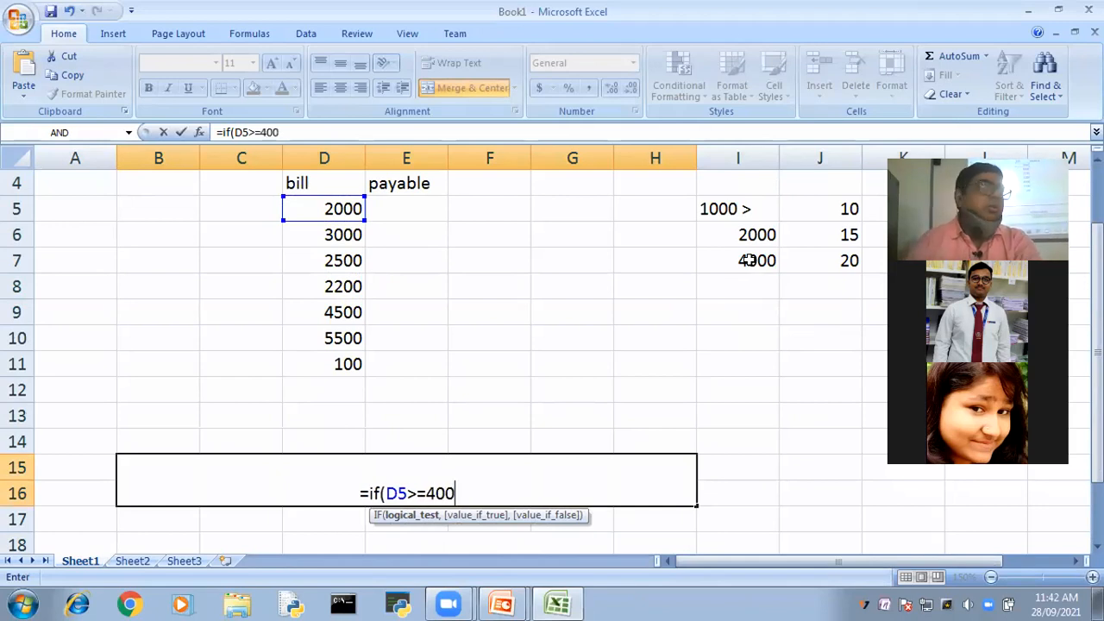
text(0)
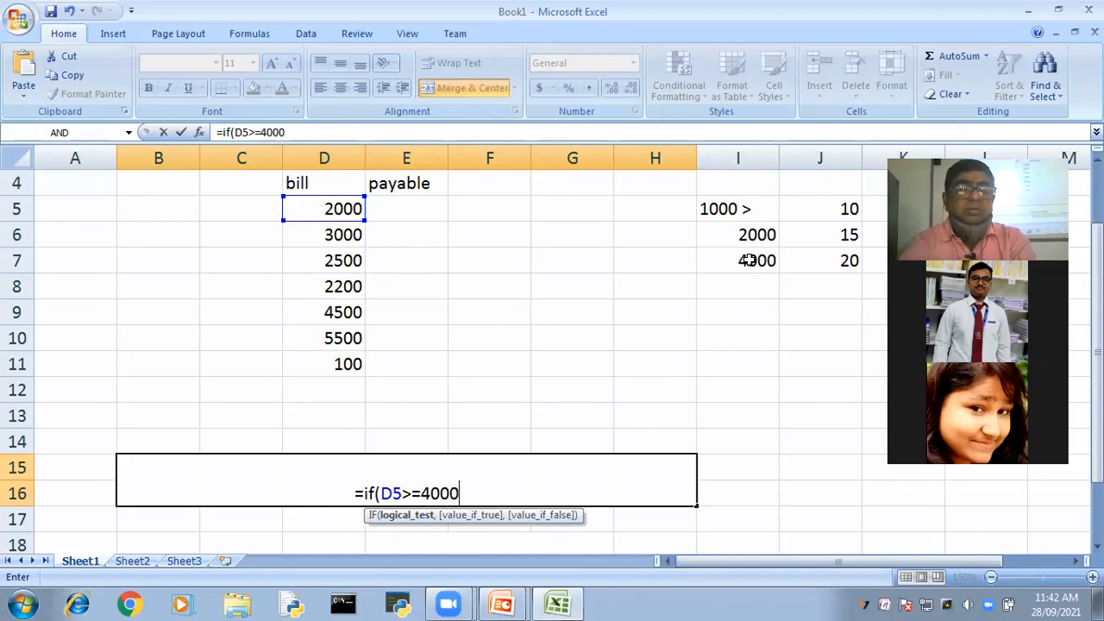
text(,)
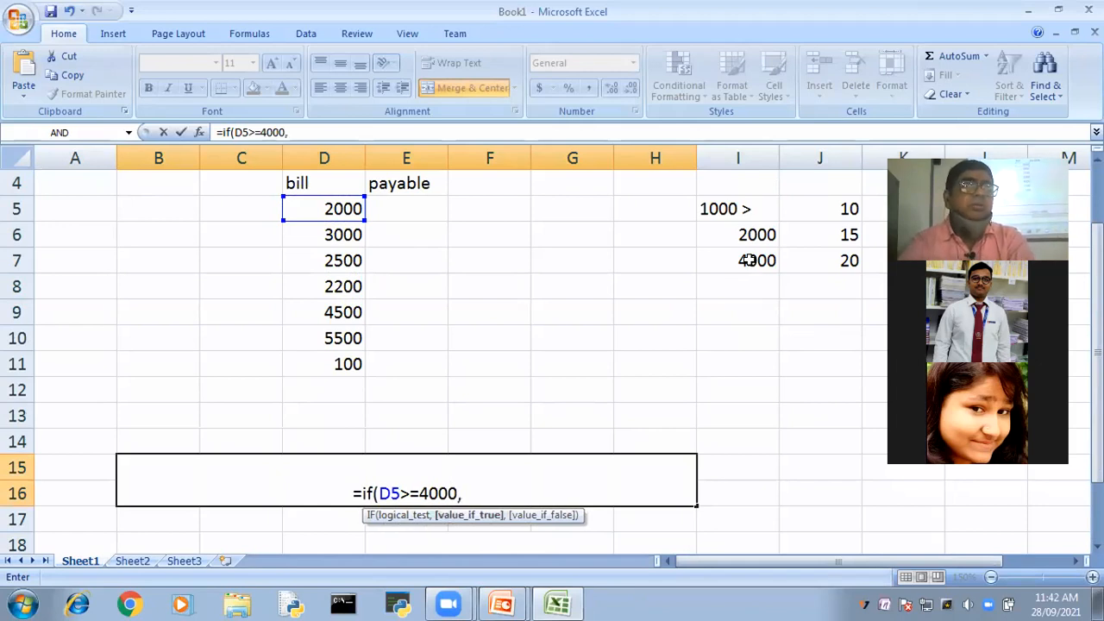
Enter D5-D5*20/100 as the value if true of the IF formula in B15, followed by a comma
click(323, 212)
text(-)
click(324, 212)
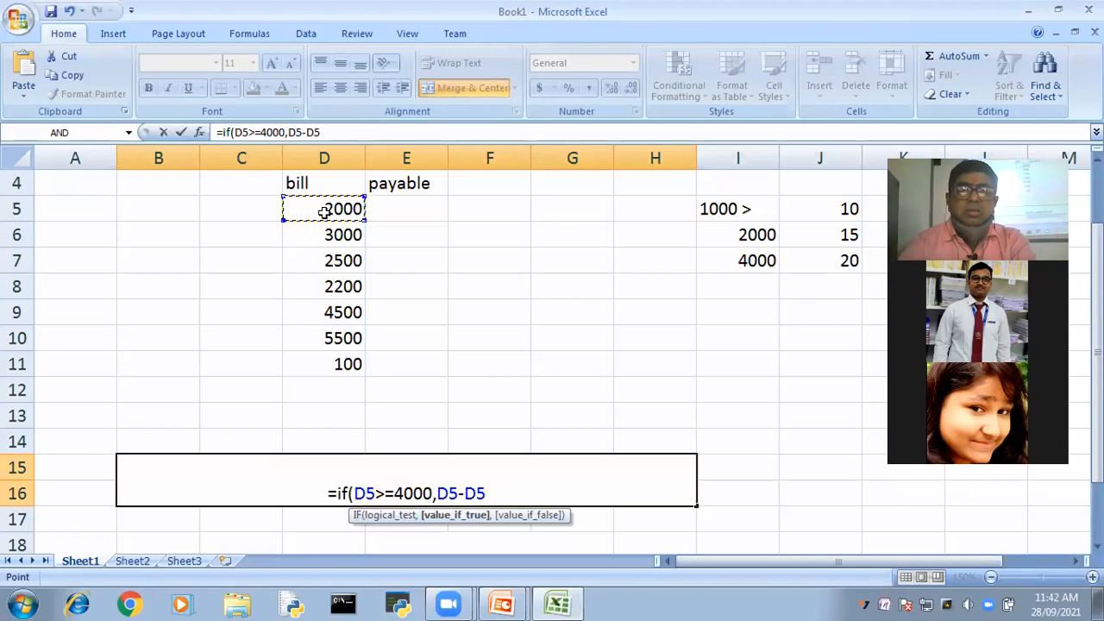
text(*)
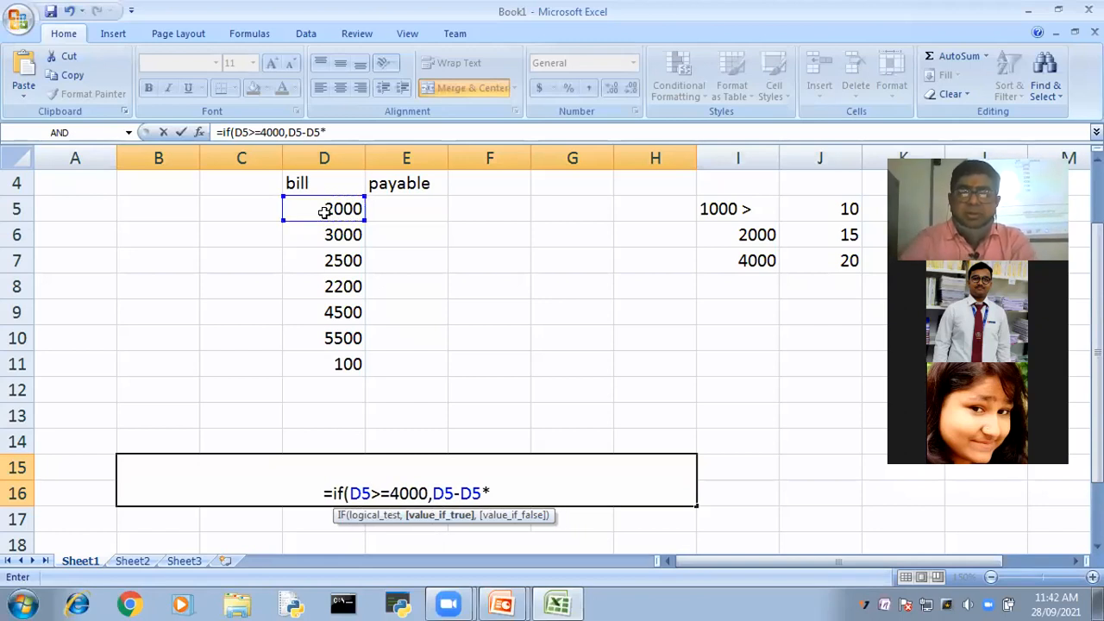
text(20/10)
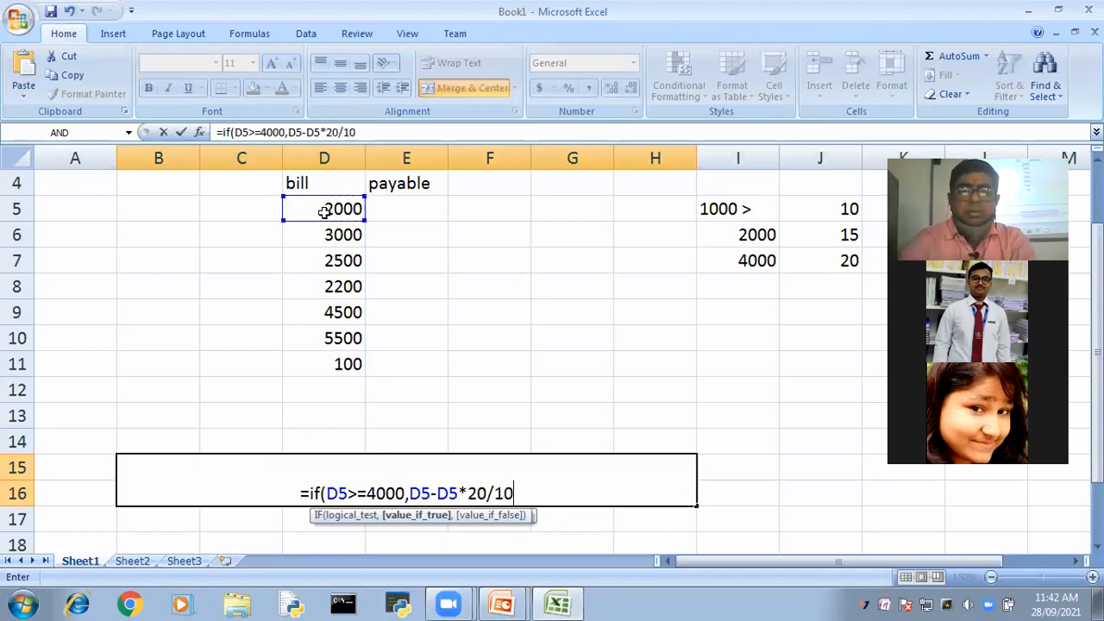
text(00)
key(BackSpace)
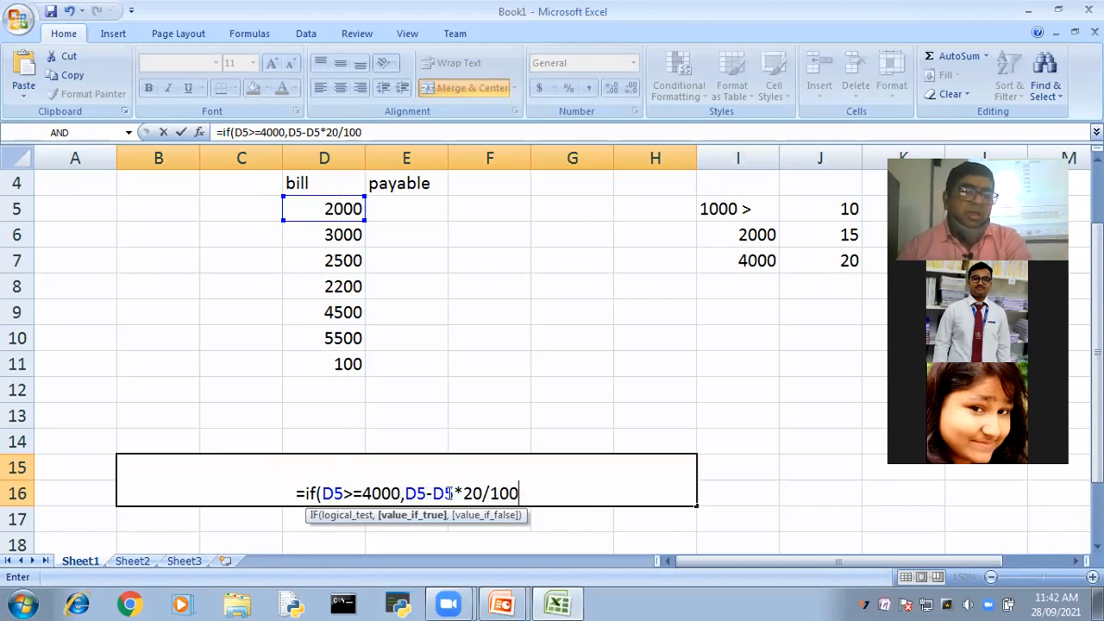
click(523, 492)
text(,)
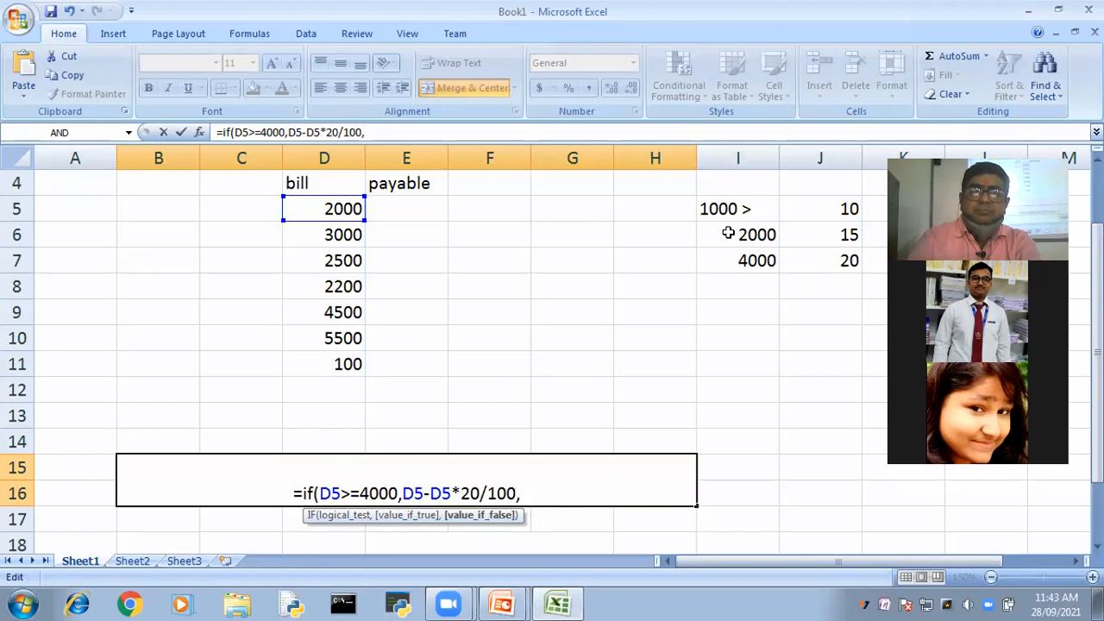
Nest a second IF as the value if false, with D5>=2000 as its logical test, followed by a comma
text(IF()
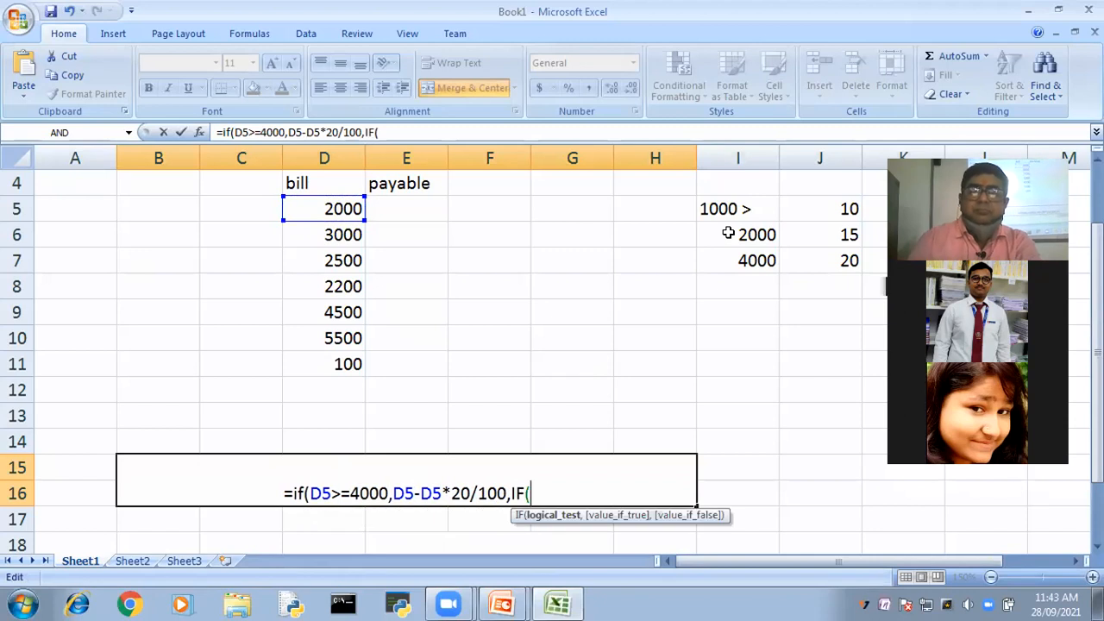
click(309, 200)
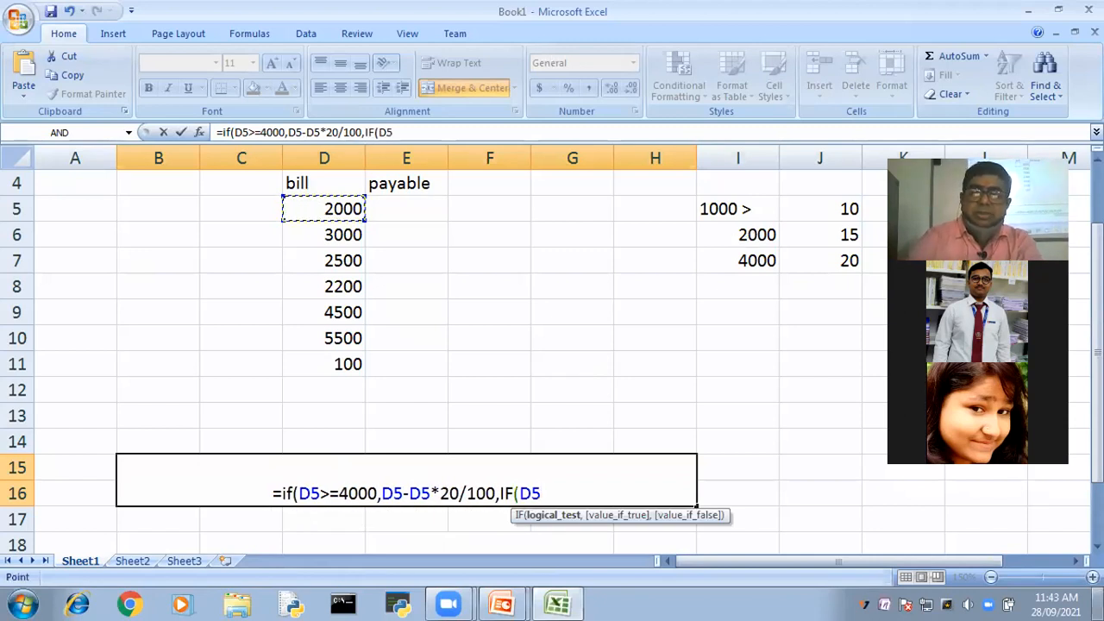
text(>=)
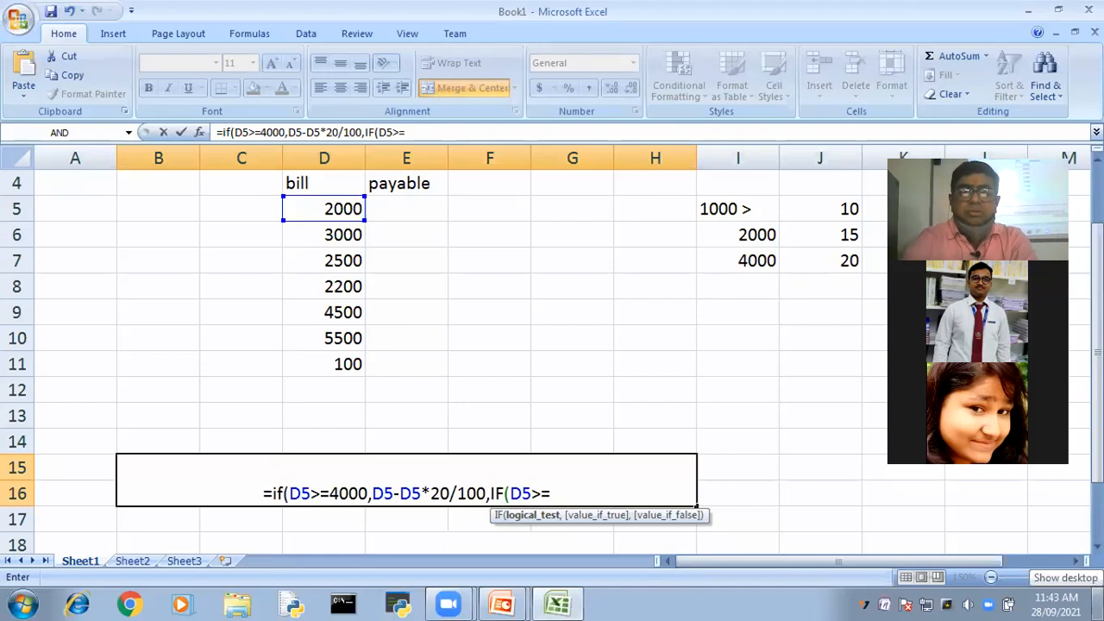
text(2000)
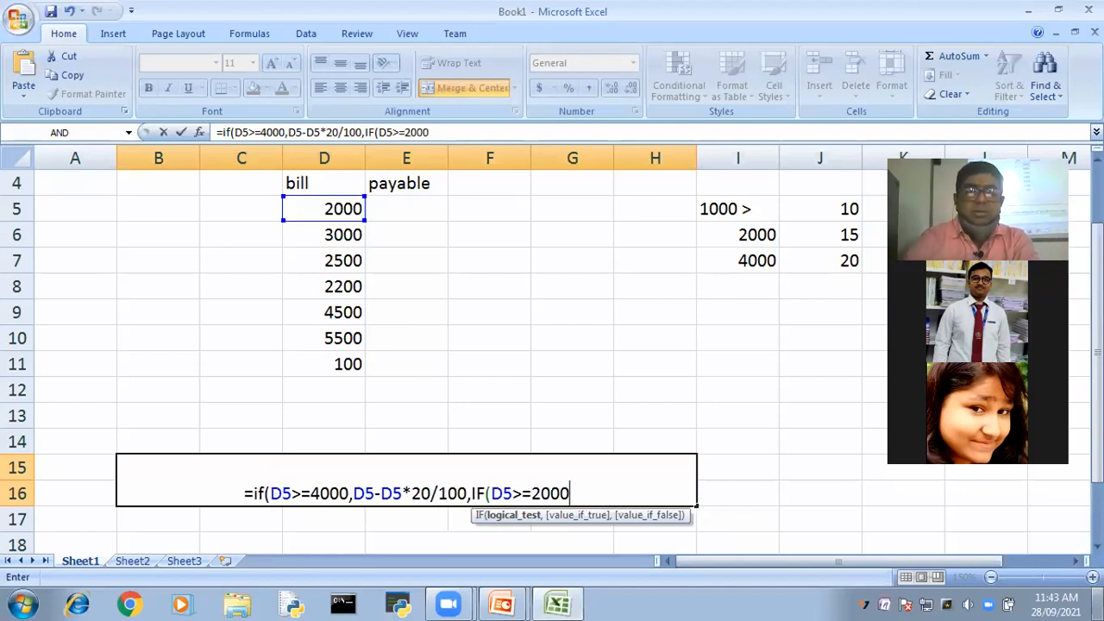
text(,)
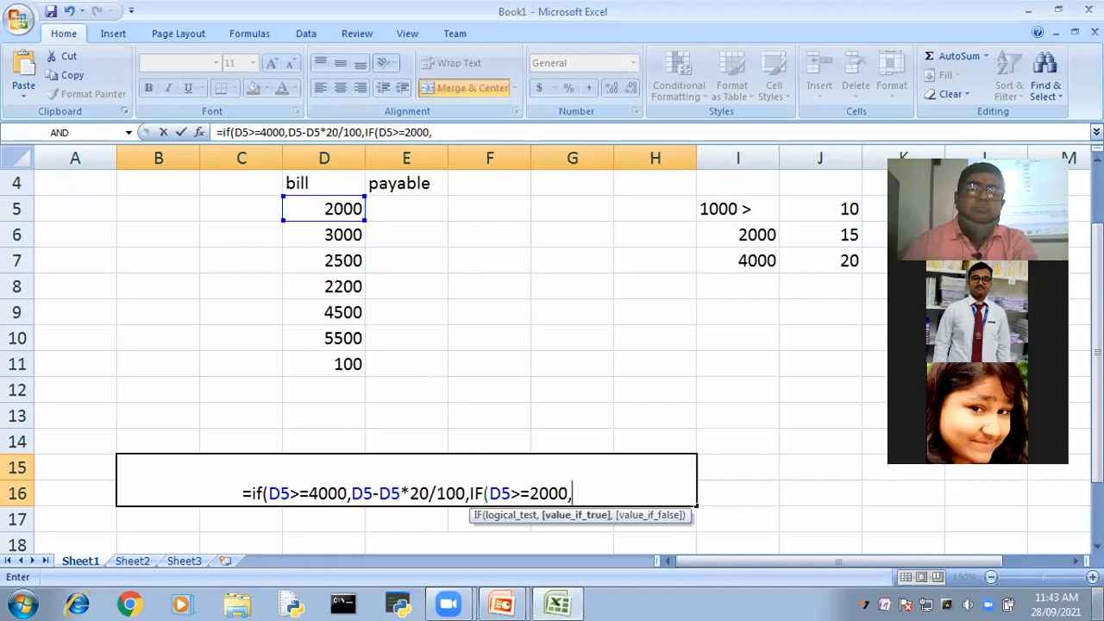
Enter D5-D5*15/100 as the second IF's value if true, followed by a comma
click(349, 208)
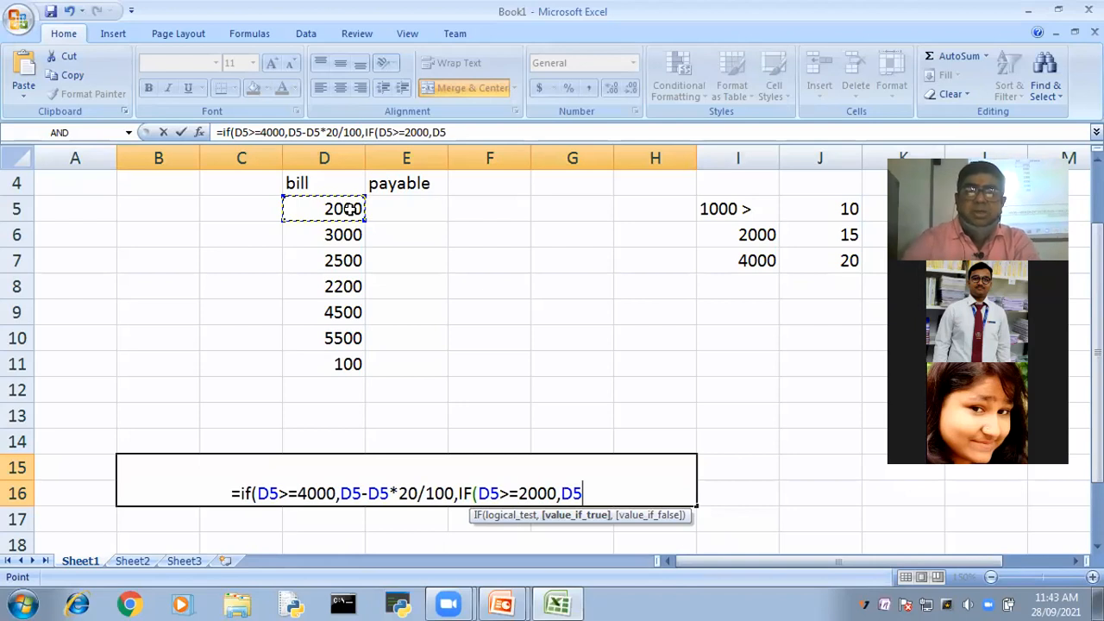
text(-)
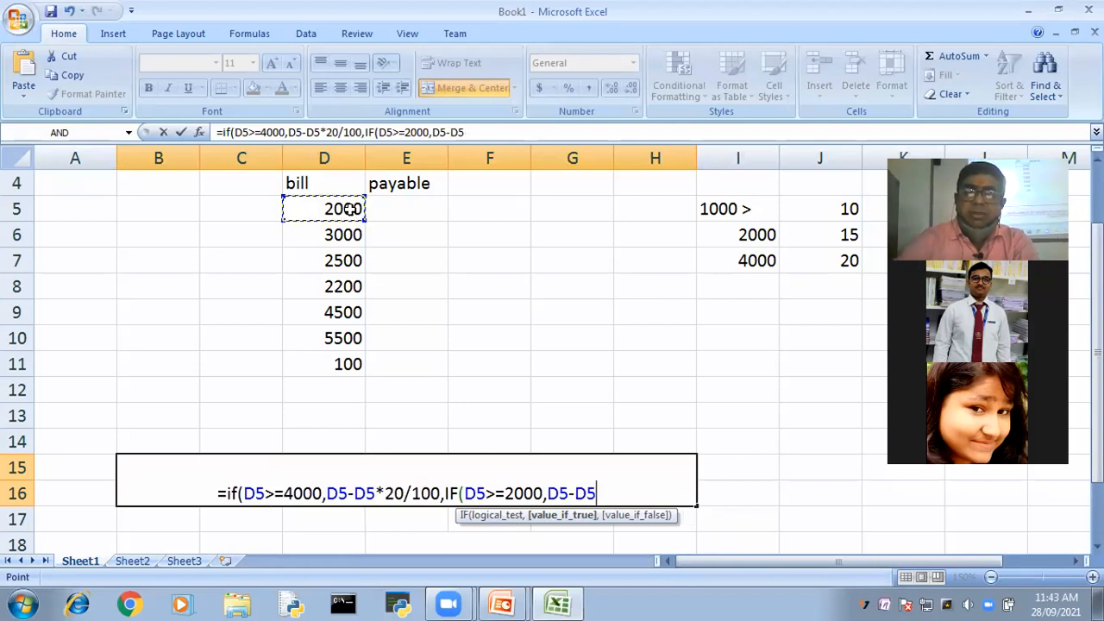
text(*)
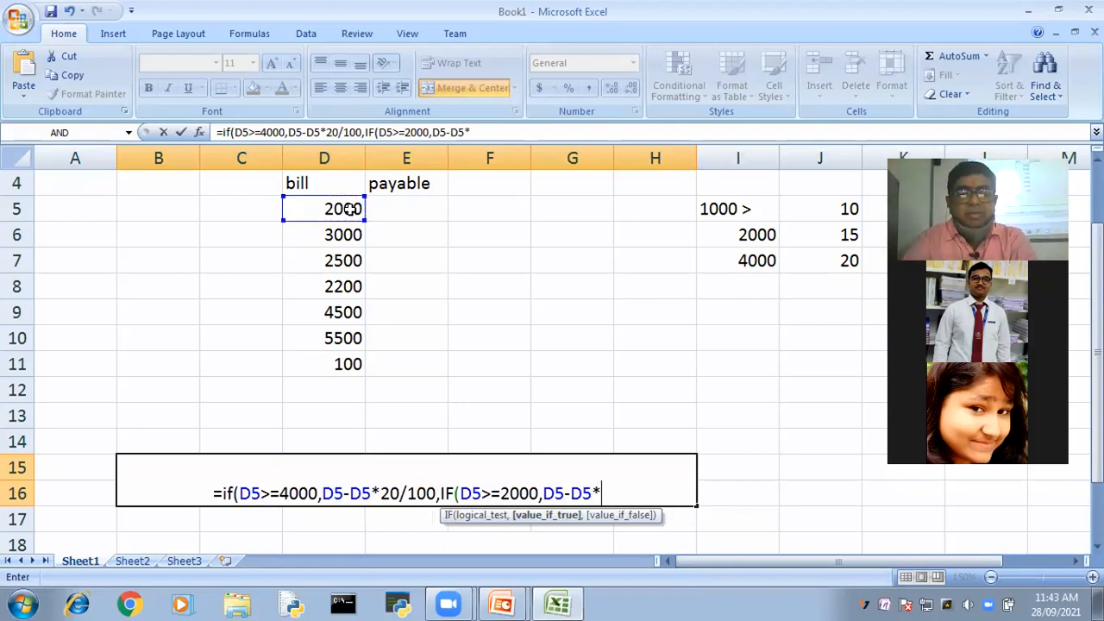
text(15)
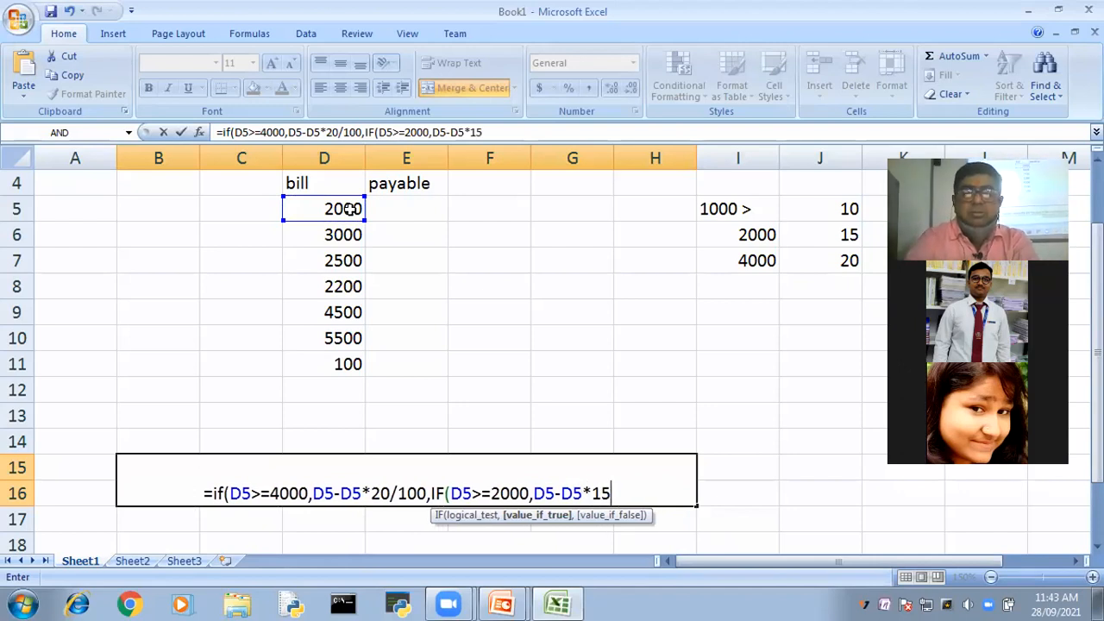
text(/100)
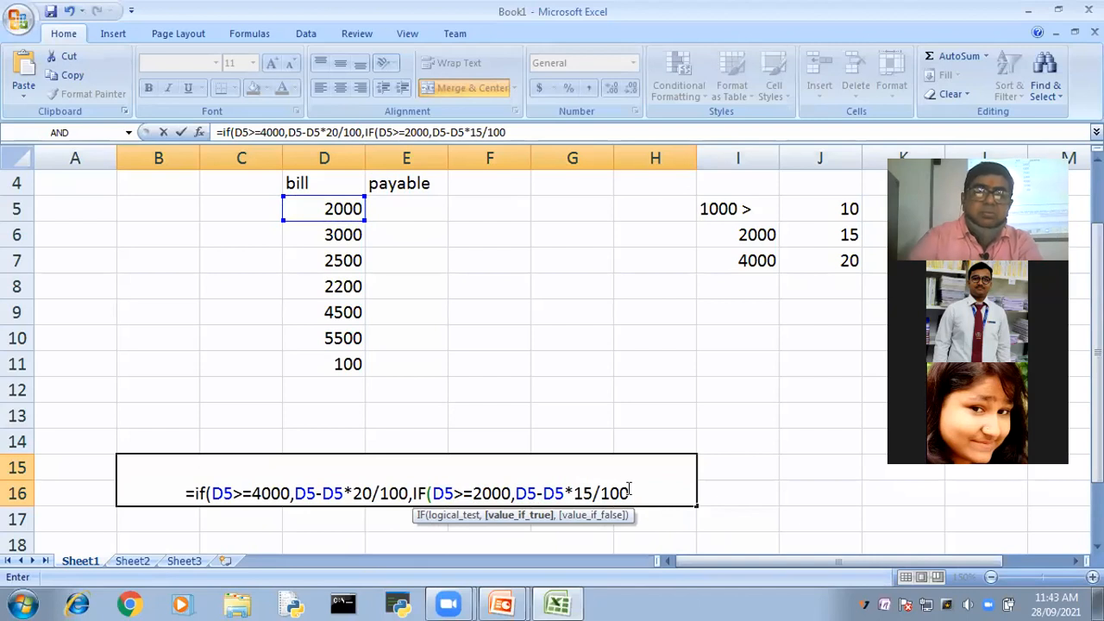
text(,)
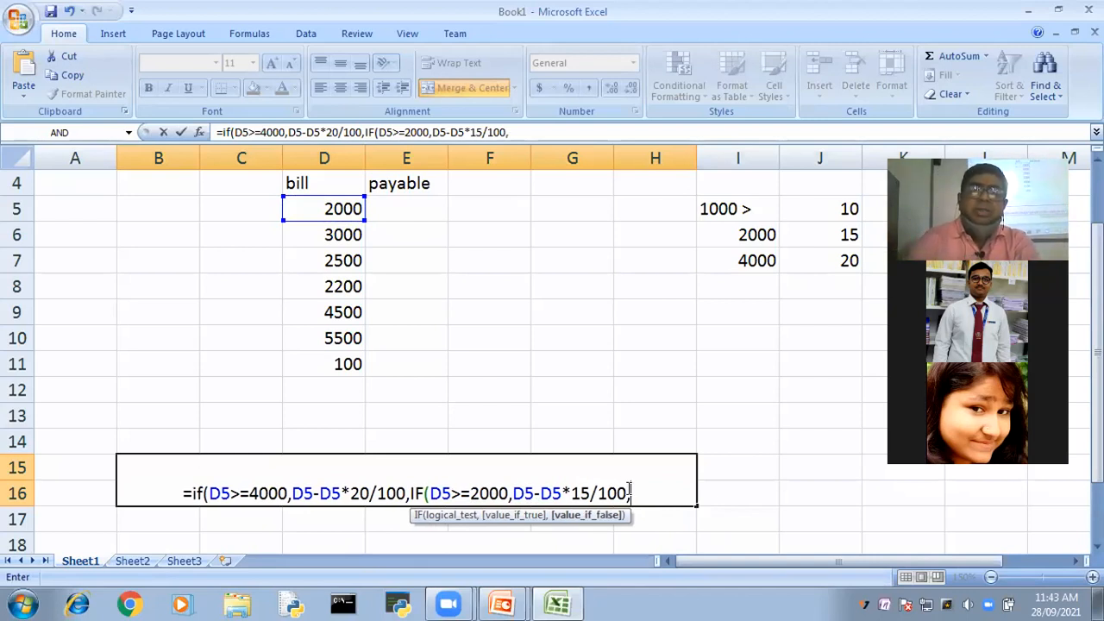
Nest a third IF as the second IF's value if false, with D5>1000 as its logical test, followed by a comma
text(if)
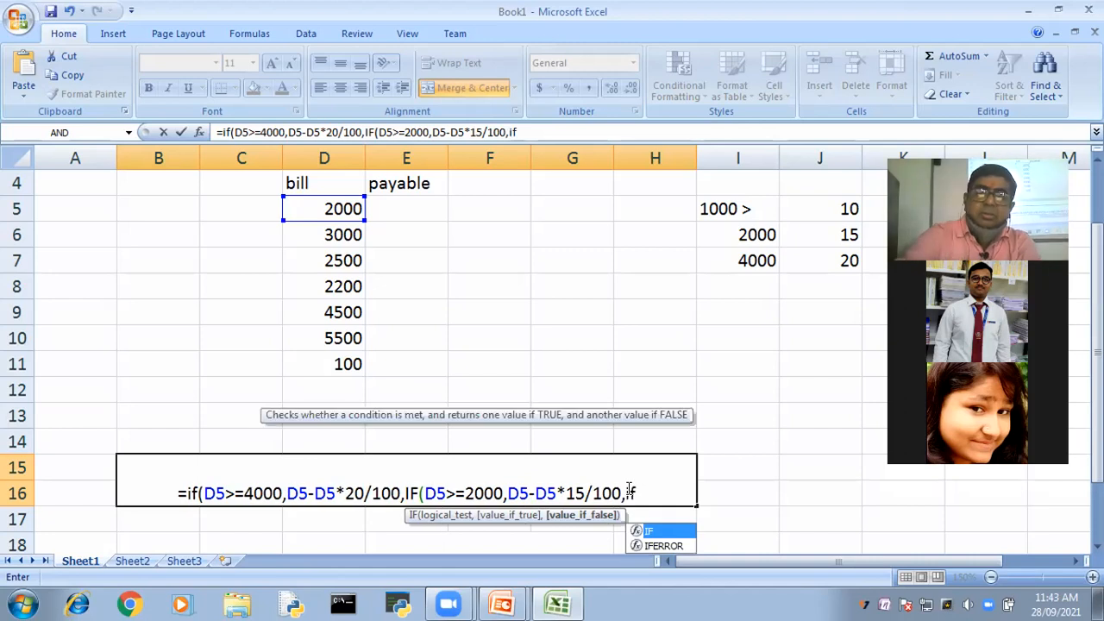
text(()
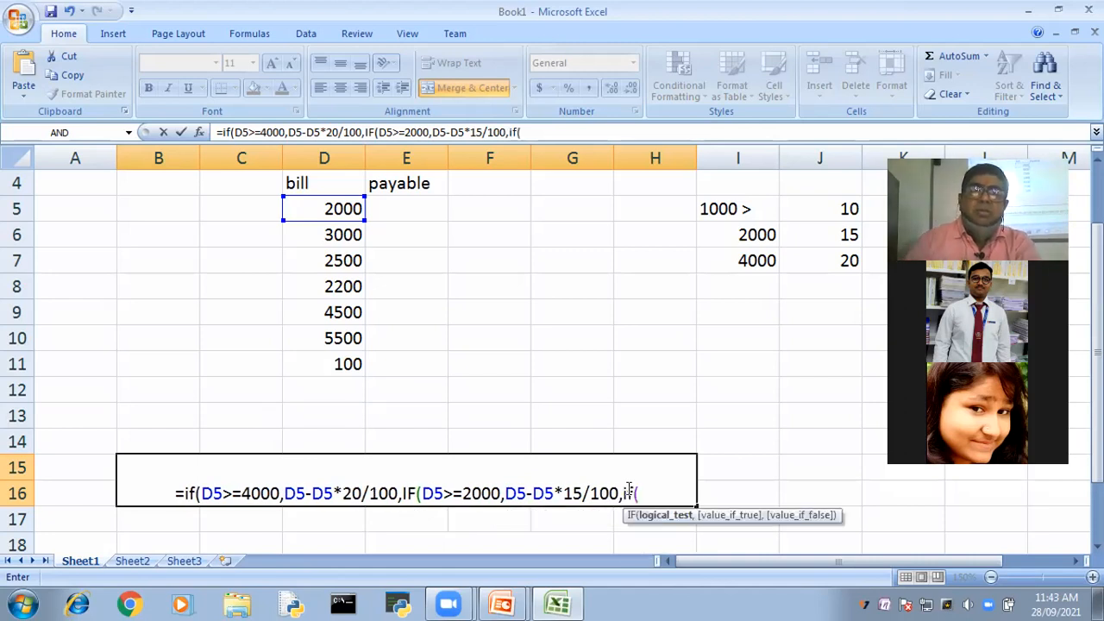
click(311, 209)
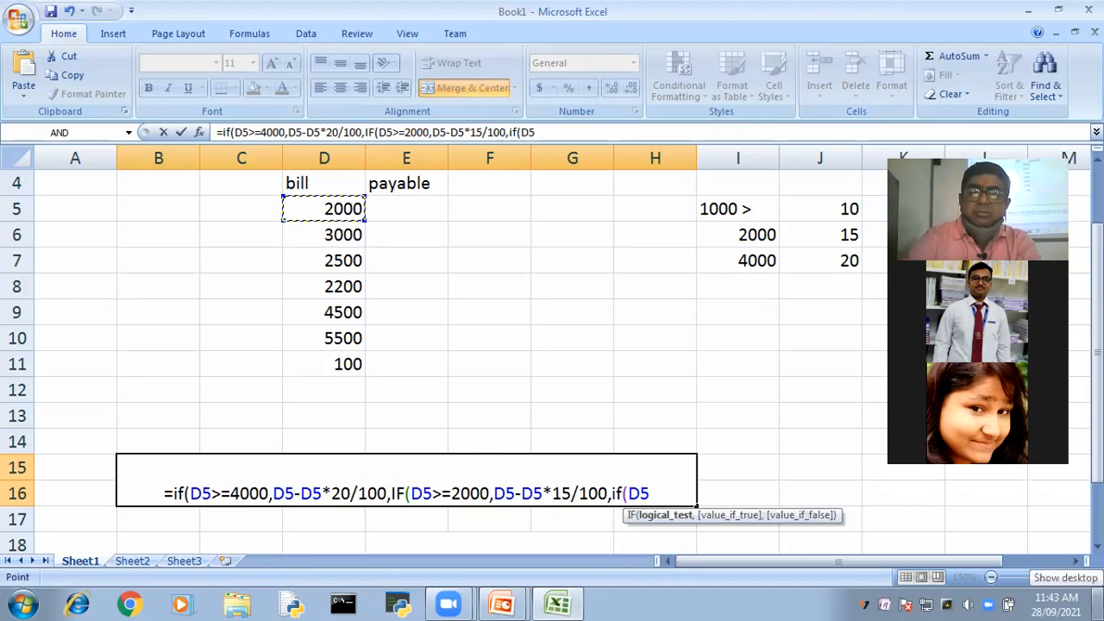
text(>=)
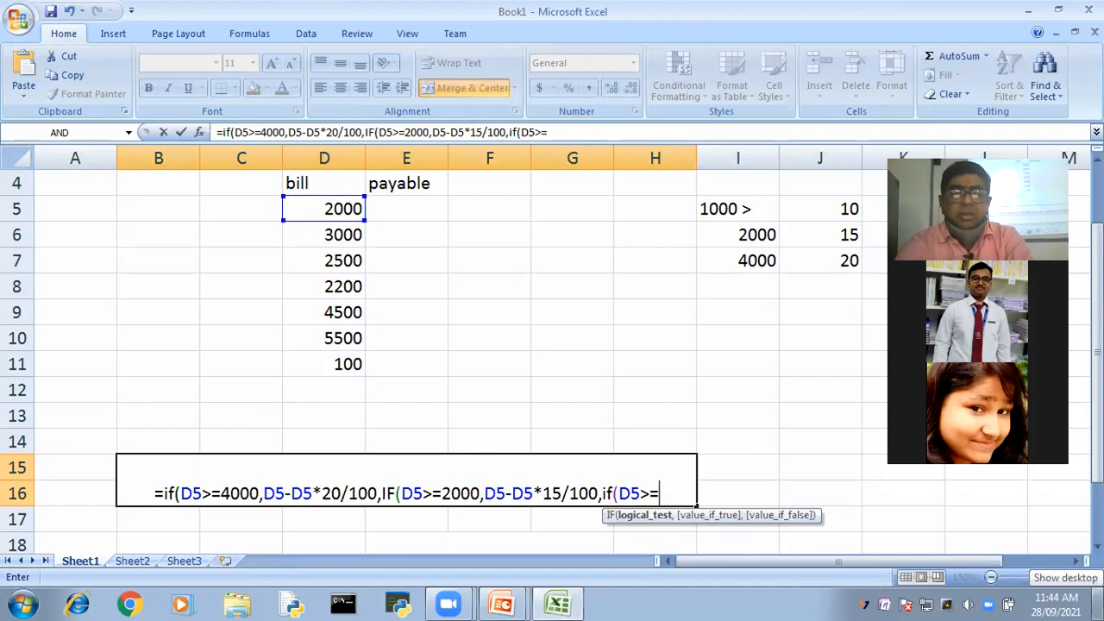
key(BackSpace)
text(10)
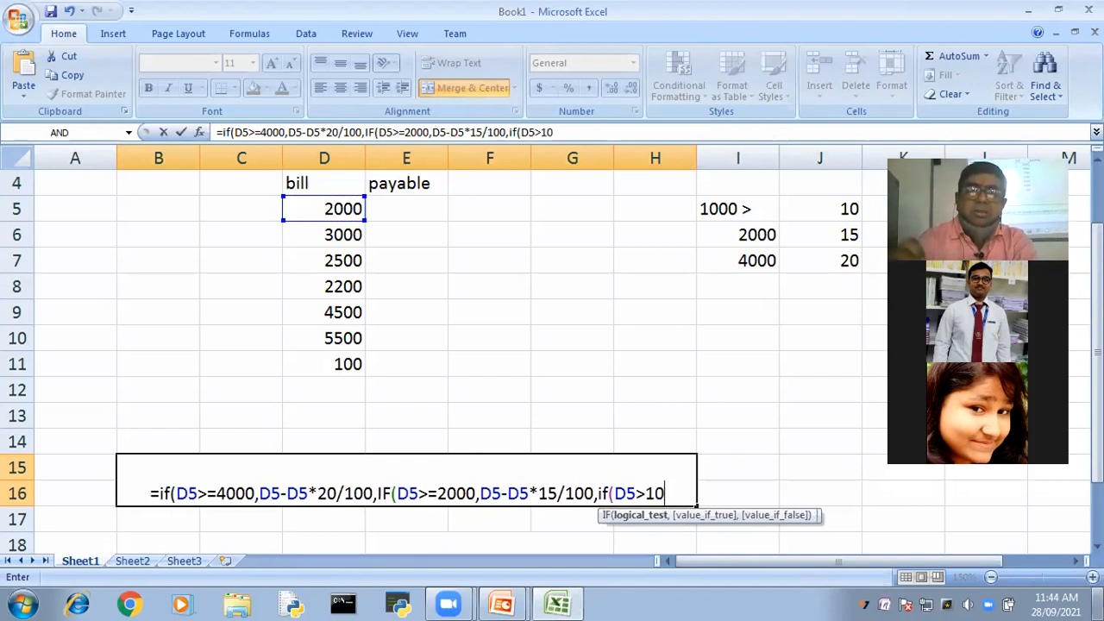
text(00)
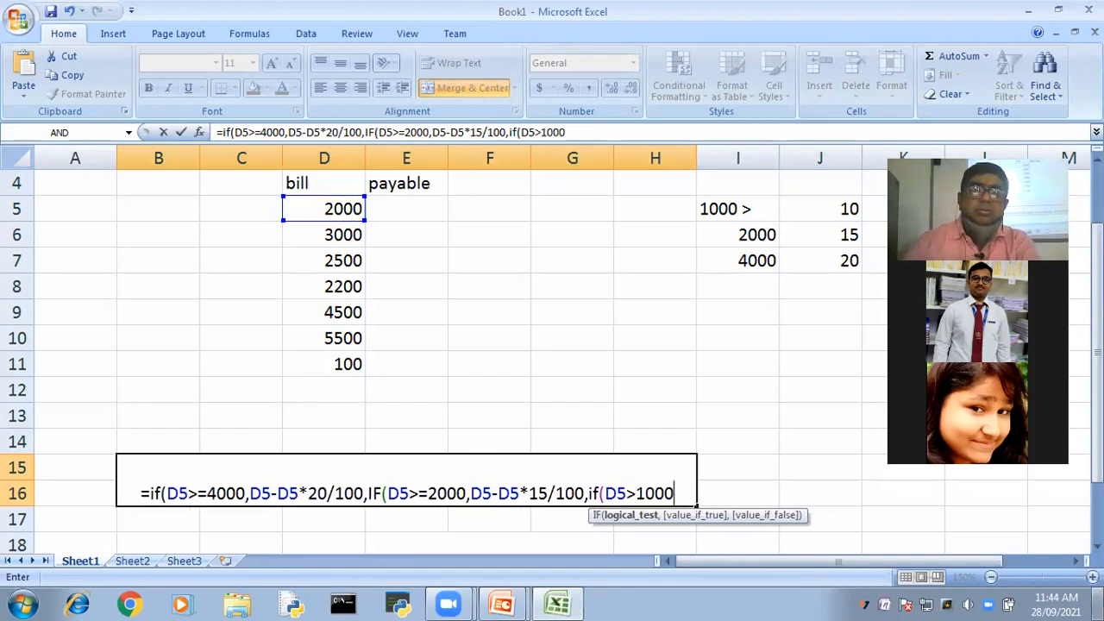
text(,)
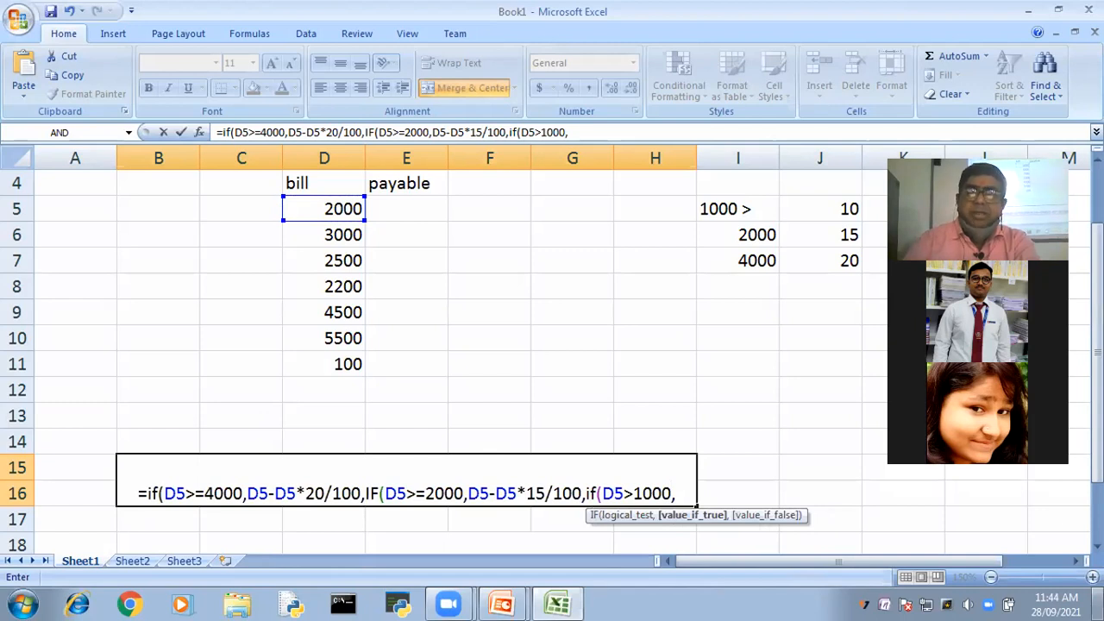
Enter D5-D5*10/100 as the third IF's value if true, followed by a comma
click(342, 208)
text(-)
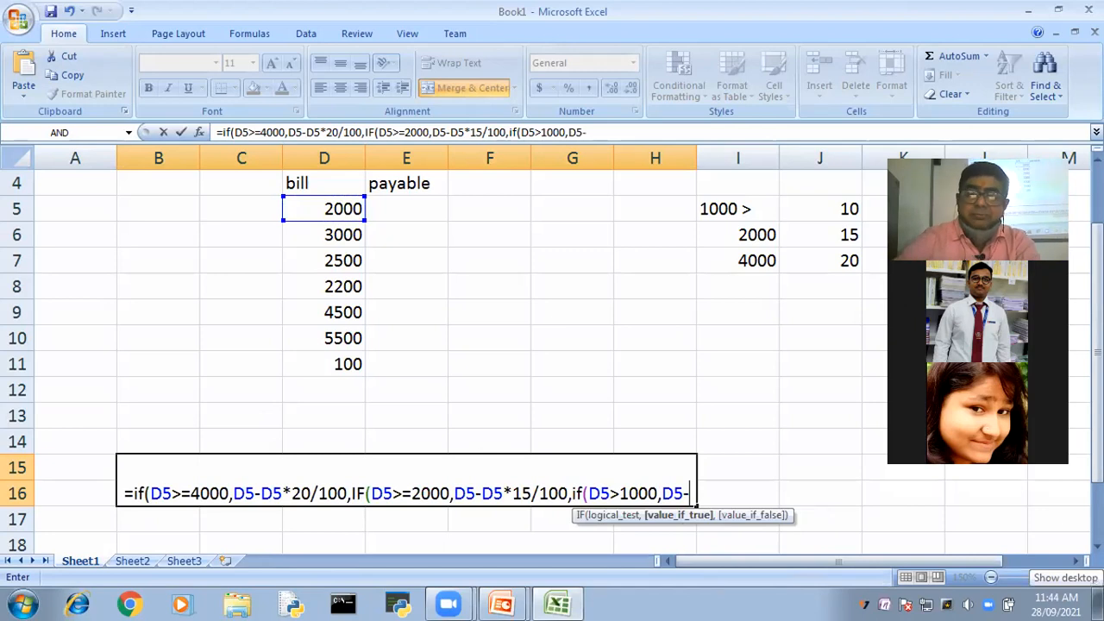
text(D5*)
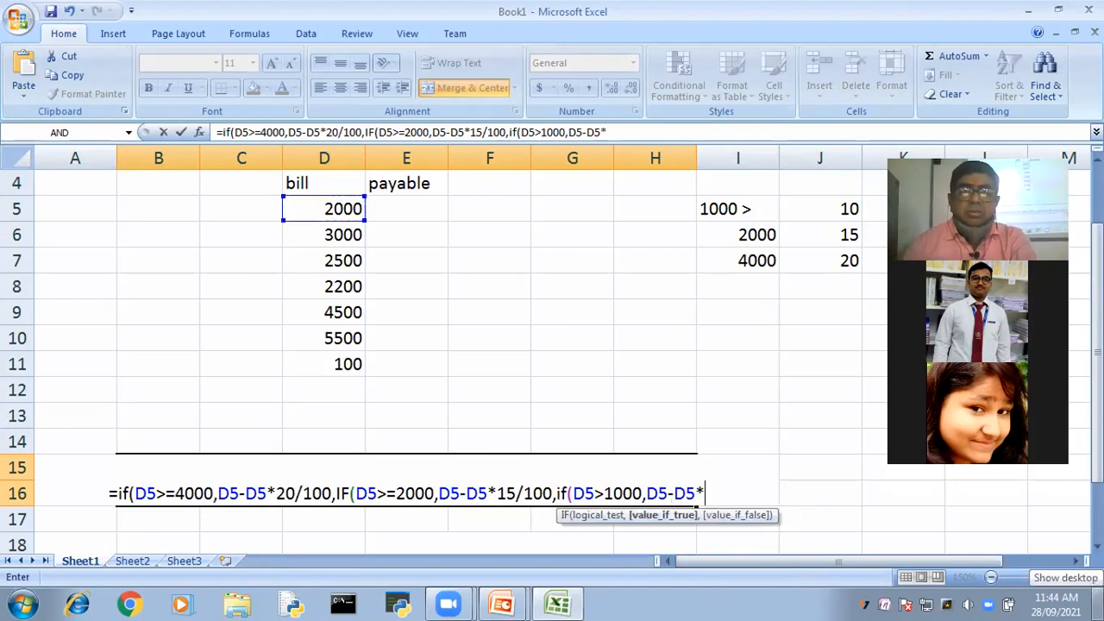
text(1)
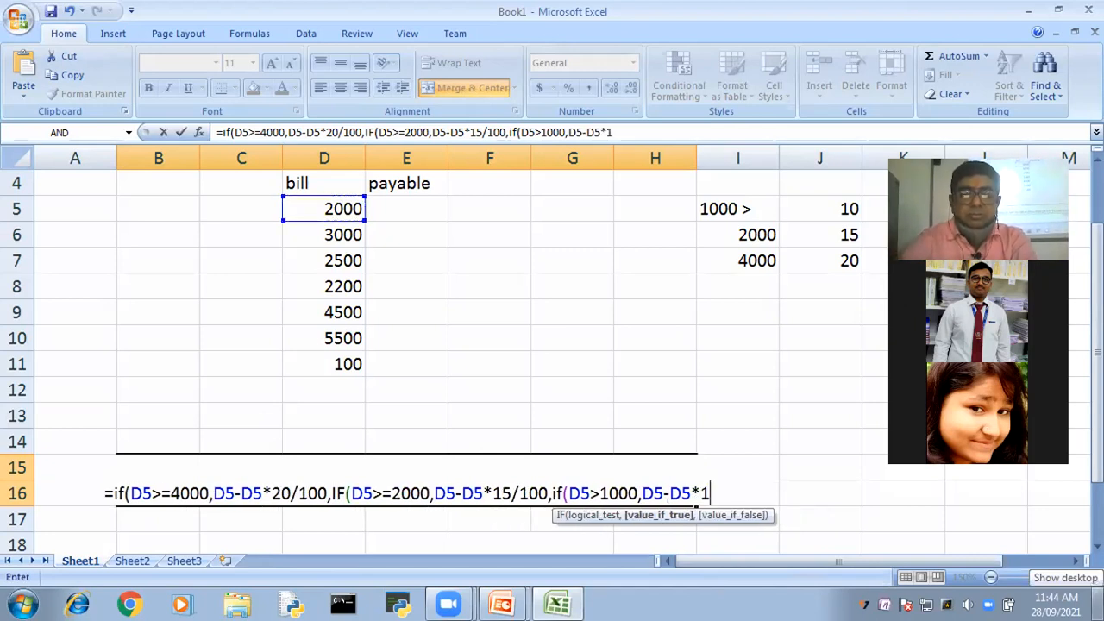
text(0/100)
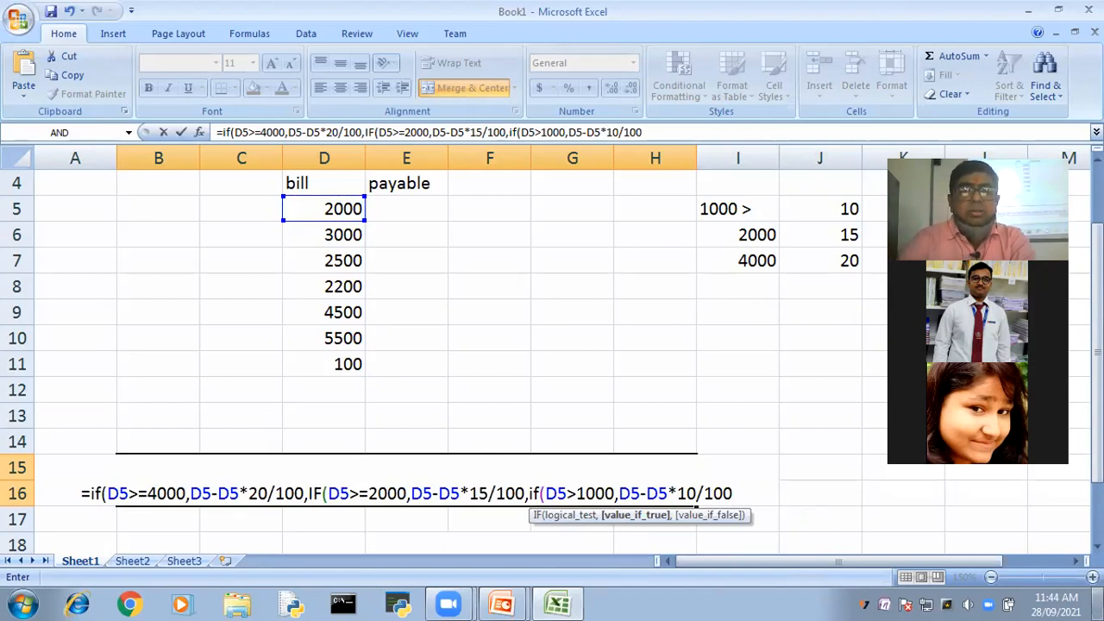
text(,)
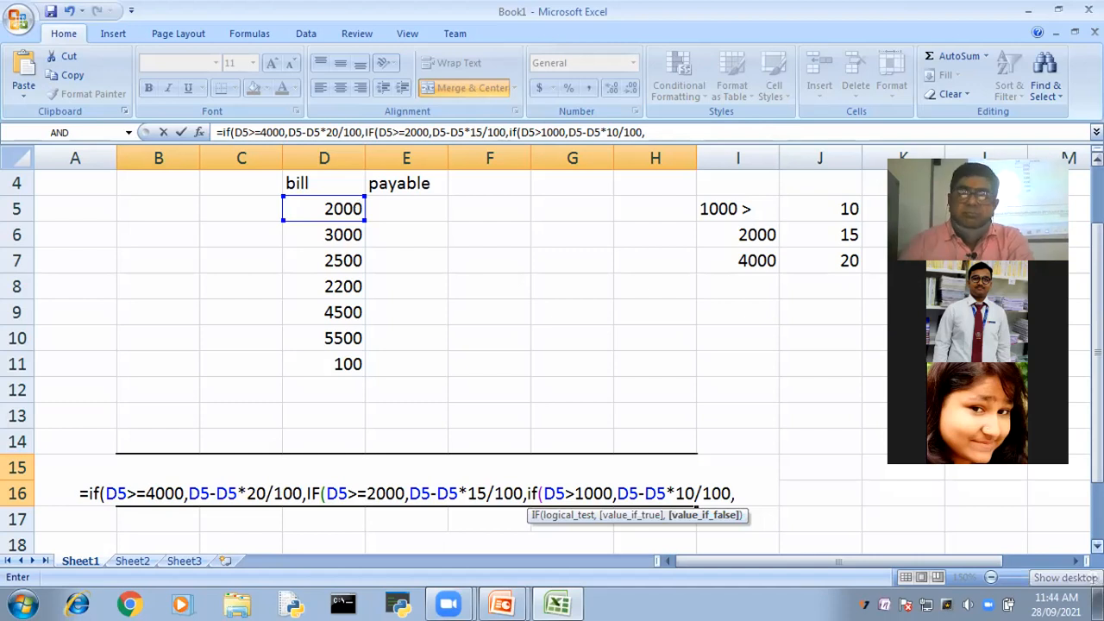
Finish the nested formula with D5 as the last value if false, commit it and accept the proposed closing-parenthesis correction
click(353, 203)
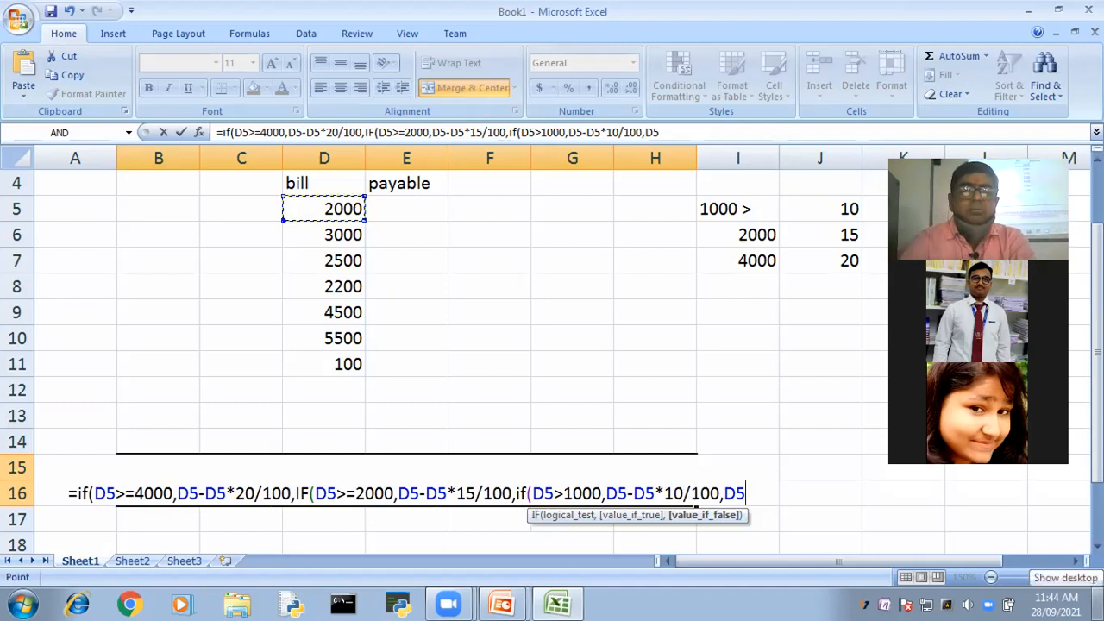
text())
key(Return)
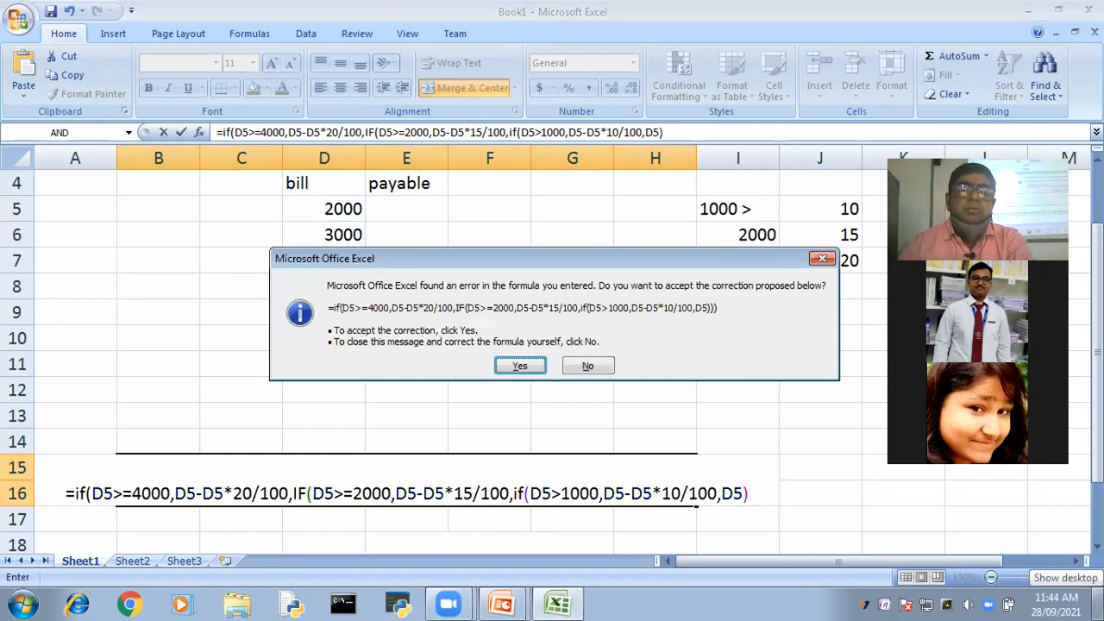
click(519, 366)
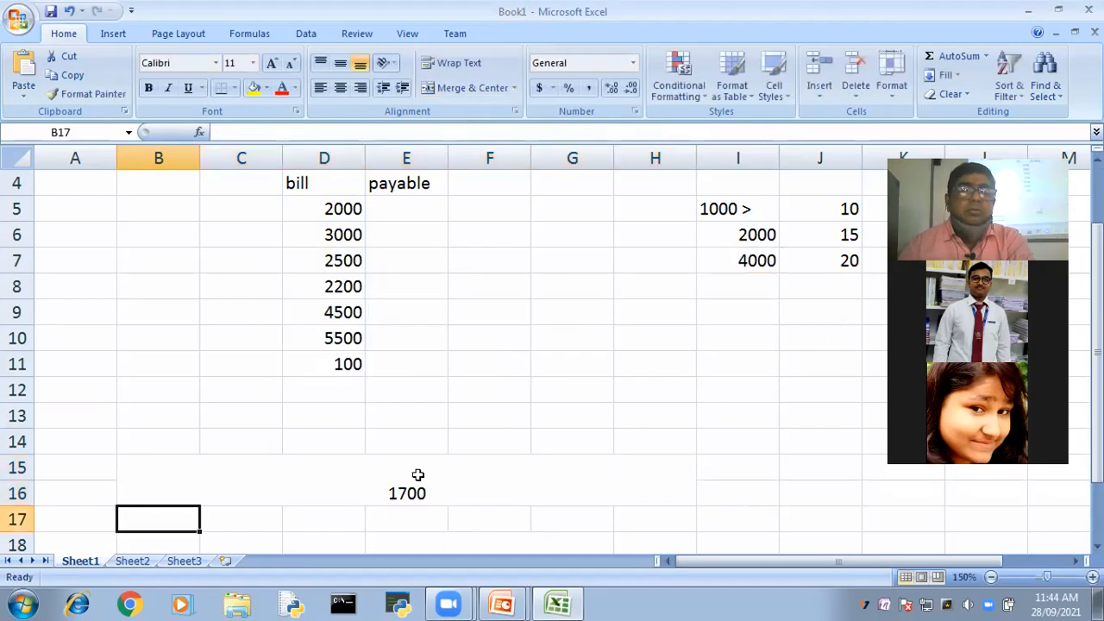
Cut the entire nested IF formula text out of the merged cell B15
double_click(415, 488)
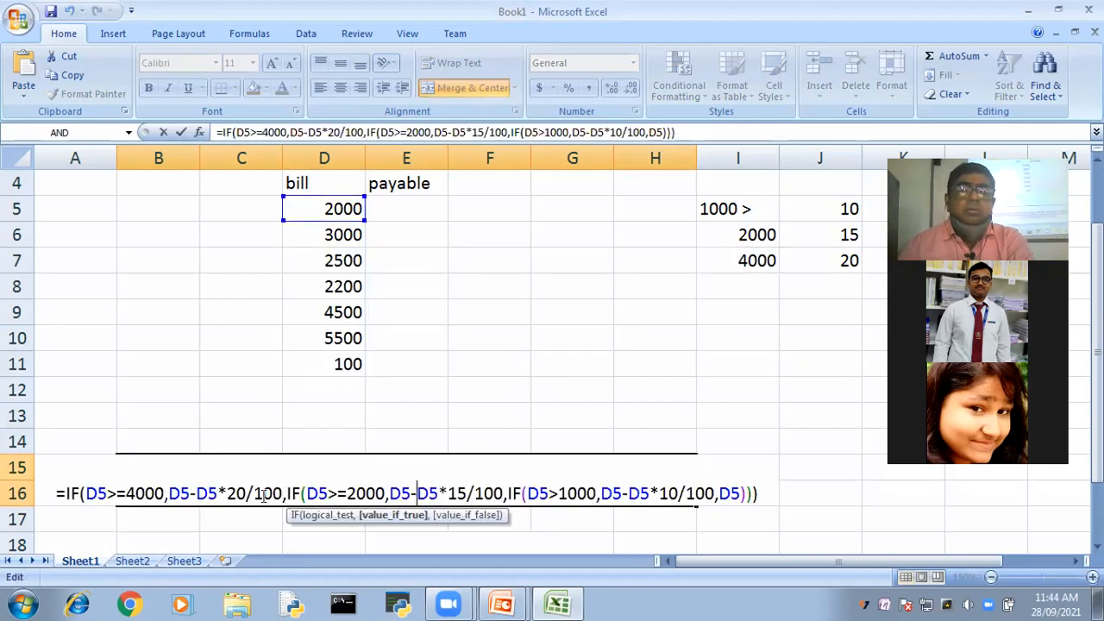
click(766, 489)
drag(766, 489, 357, 490)
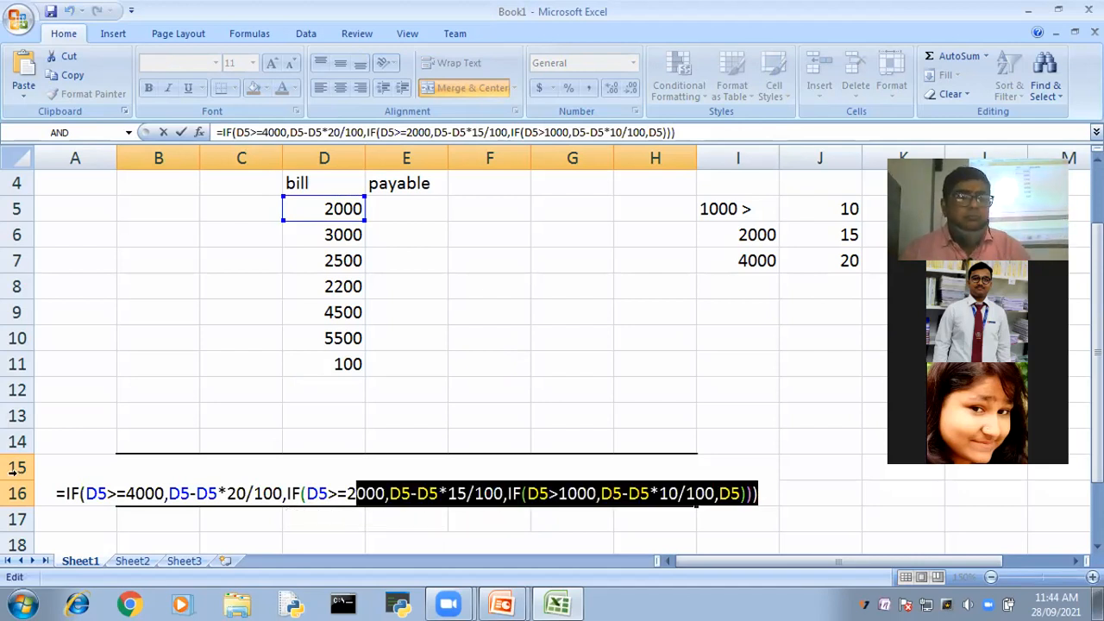
drag(12, 466, 34, 493)
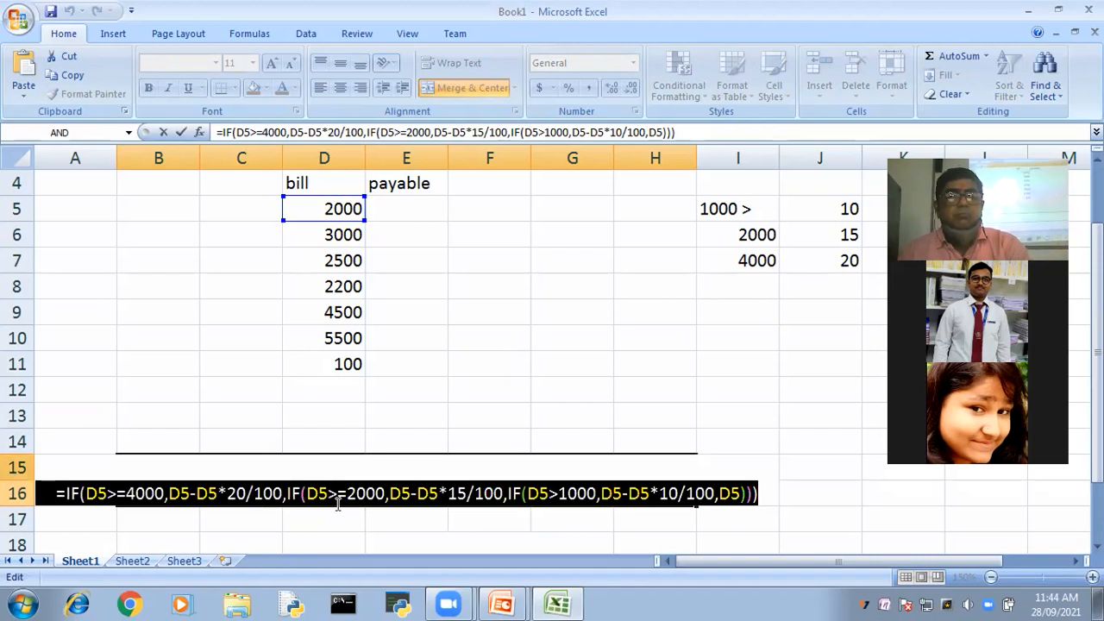
key(Escape)
scroll(394, 287, up, 1)
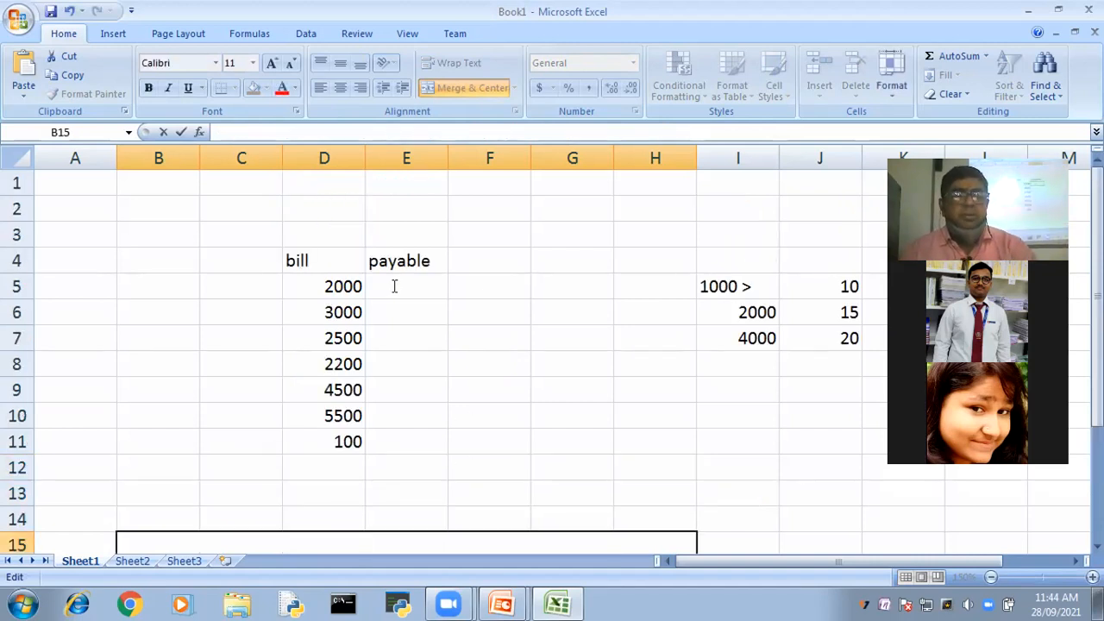
Paste the cut nested IF formula into E5 and fill it down the payable column to E11
click(395, 286)
key(ctrl+v)
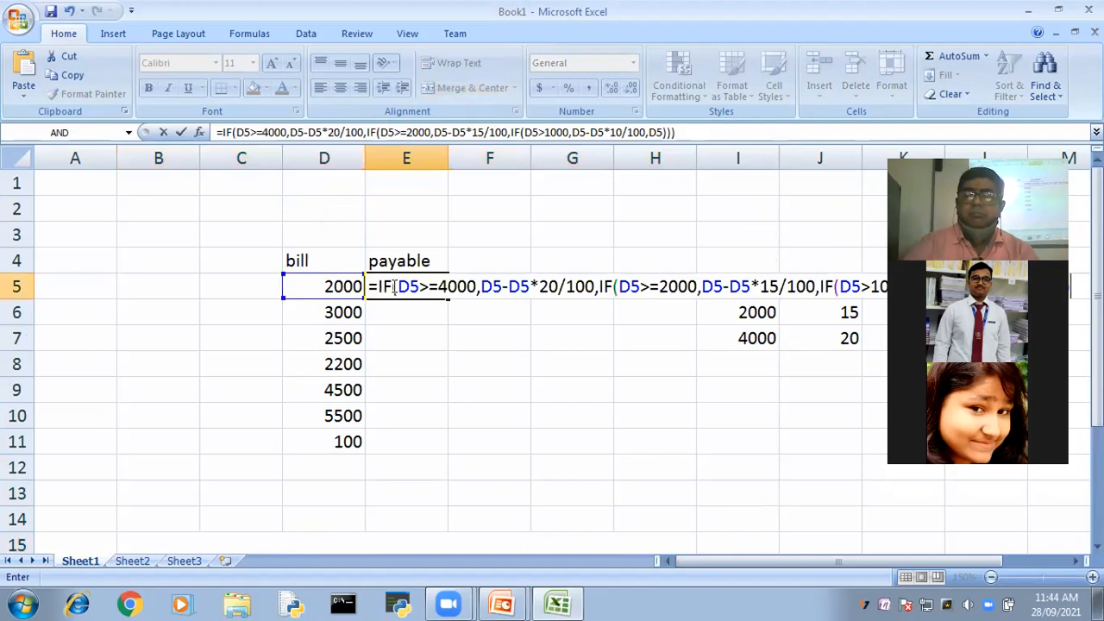
key(Return)
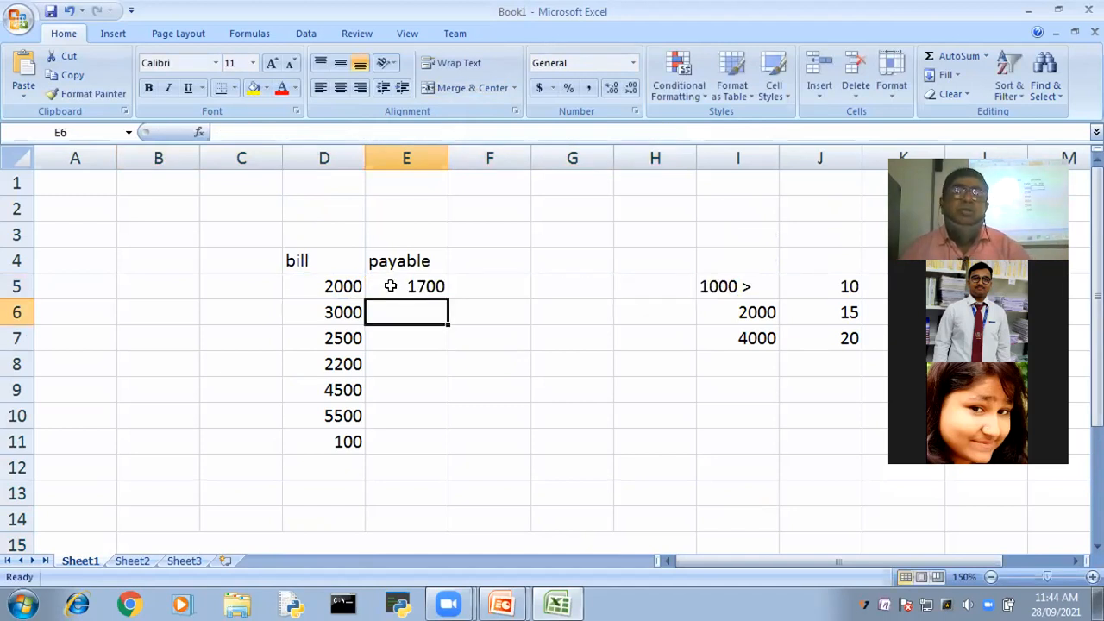
click(391, 286)
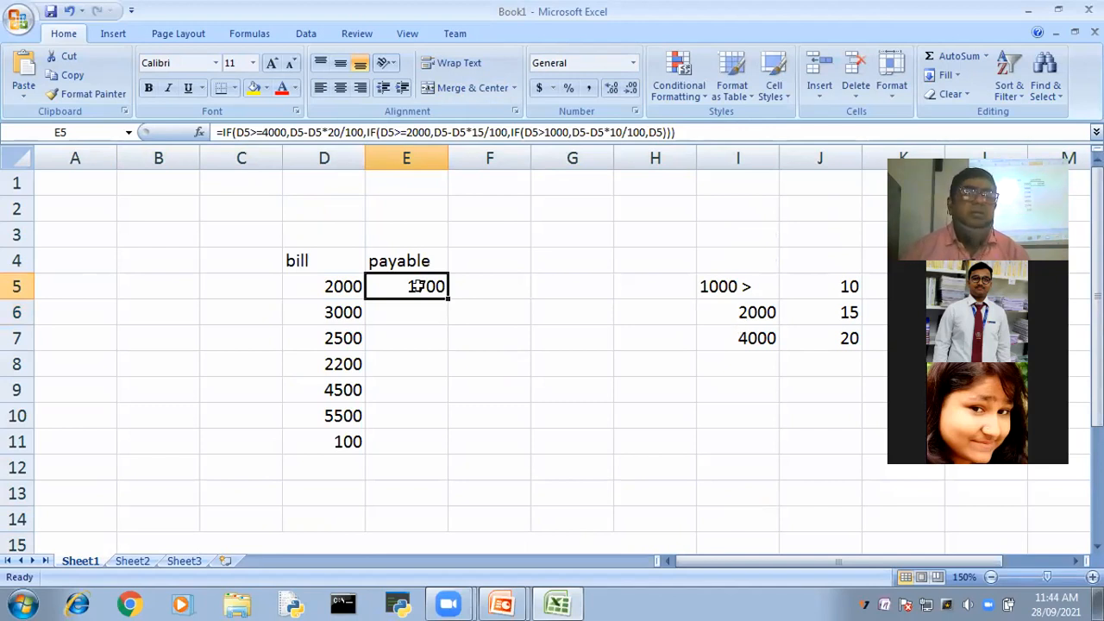
drag(443, 401, 448, 443)
click(569, 429)
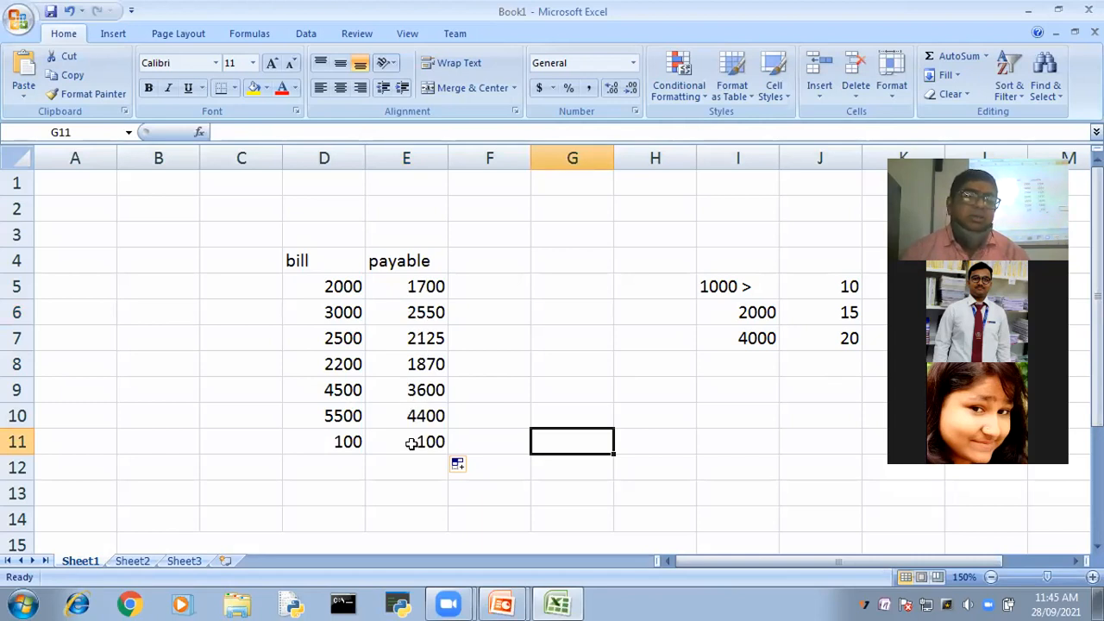
Set the last bill amount in D11 to 1000
double_click(352, 442)
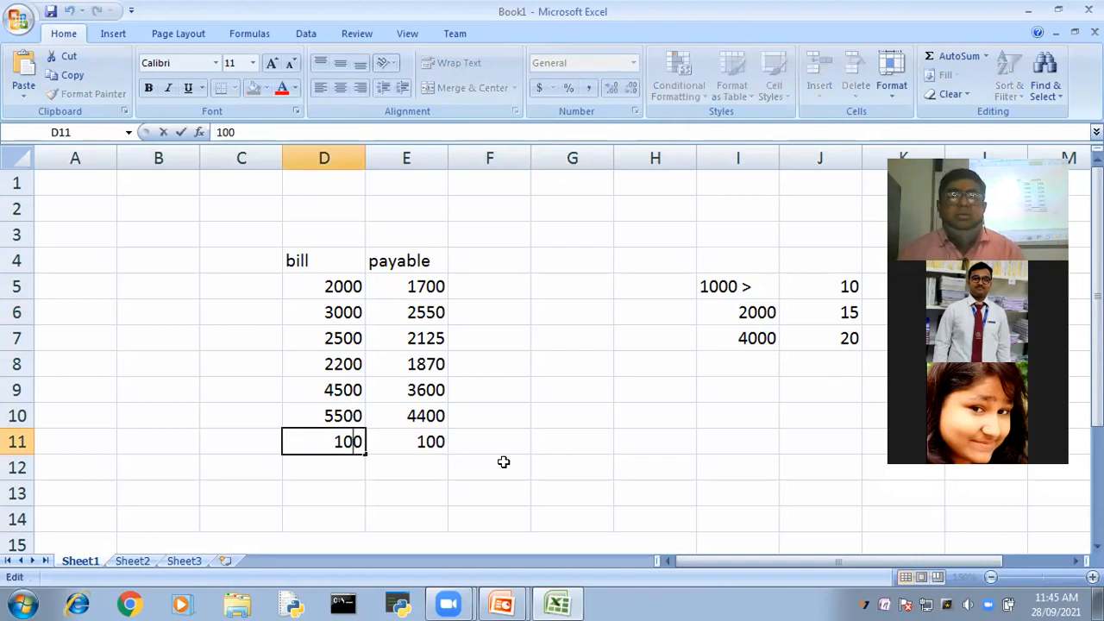
text(0)
key(Tab)
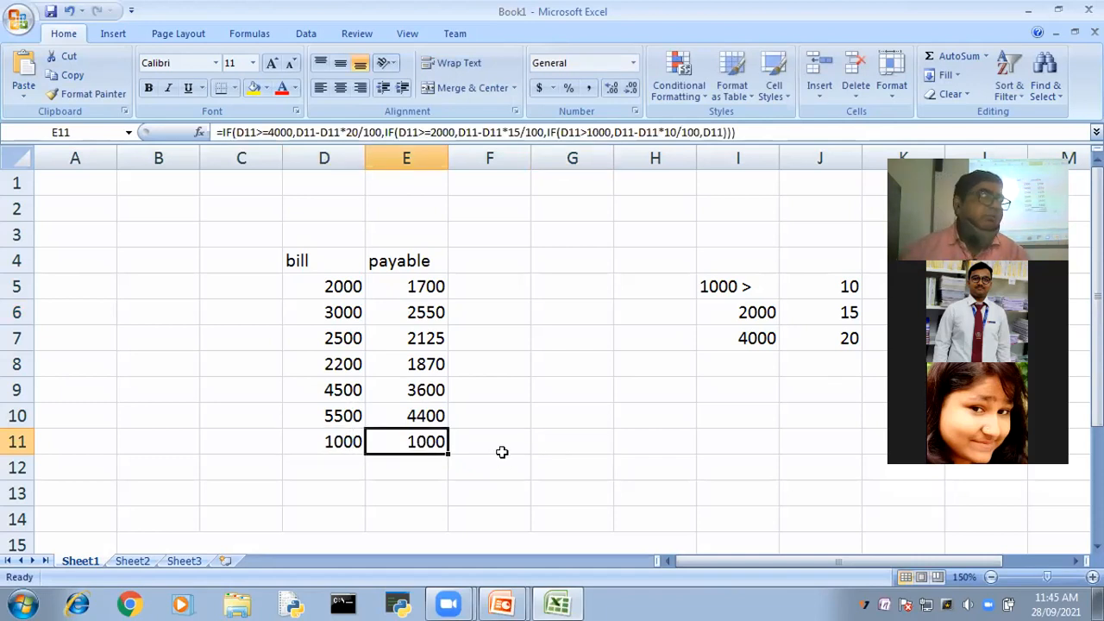
Set the last bill amount in D11 to 1001
double_click(360, 441)
key(BackSpace)
text(1)
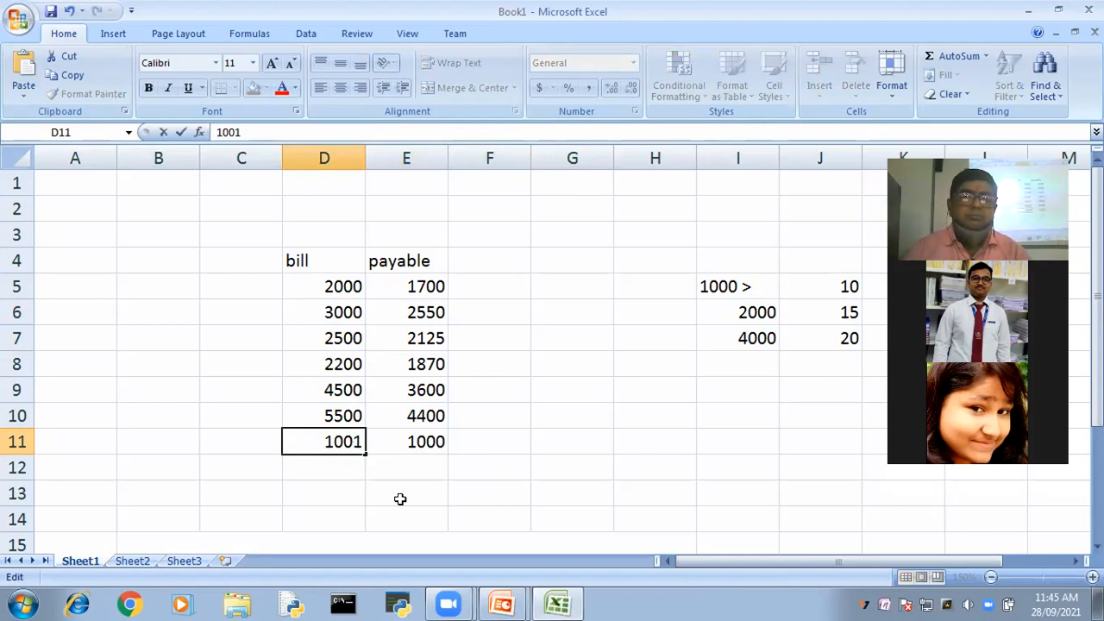
click(424, 468)
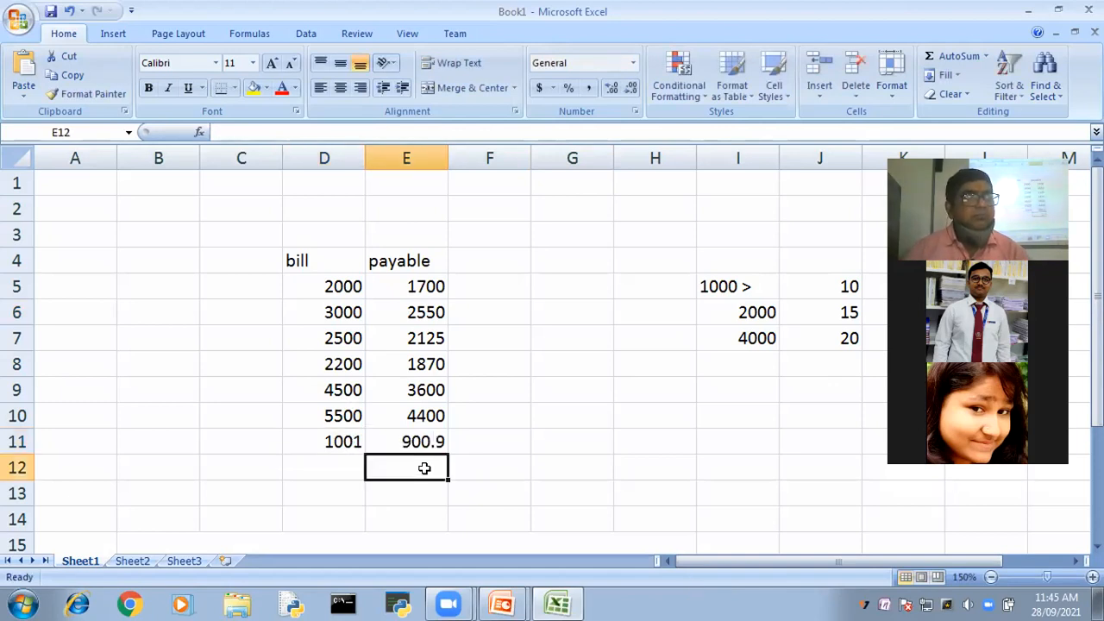
Display the nested IF formula in E5 for review, and switch to the PowerPoint slide show explaining the IF() function
double_click(423, 287)
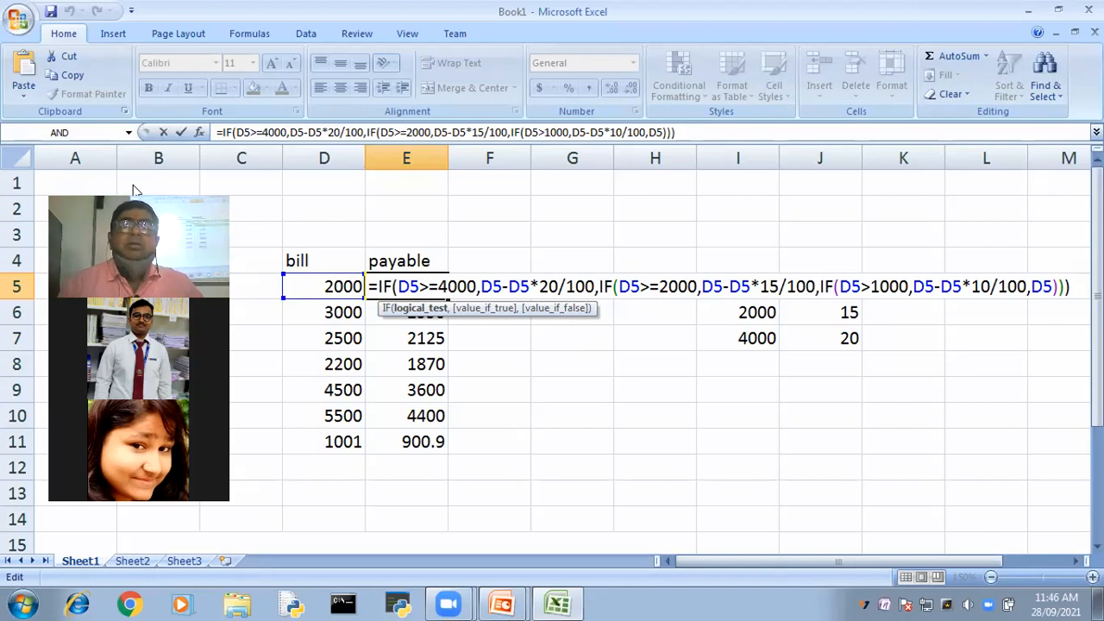
drag(137, 188, 975, 208)
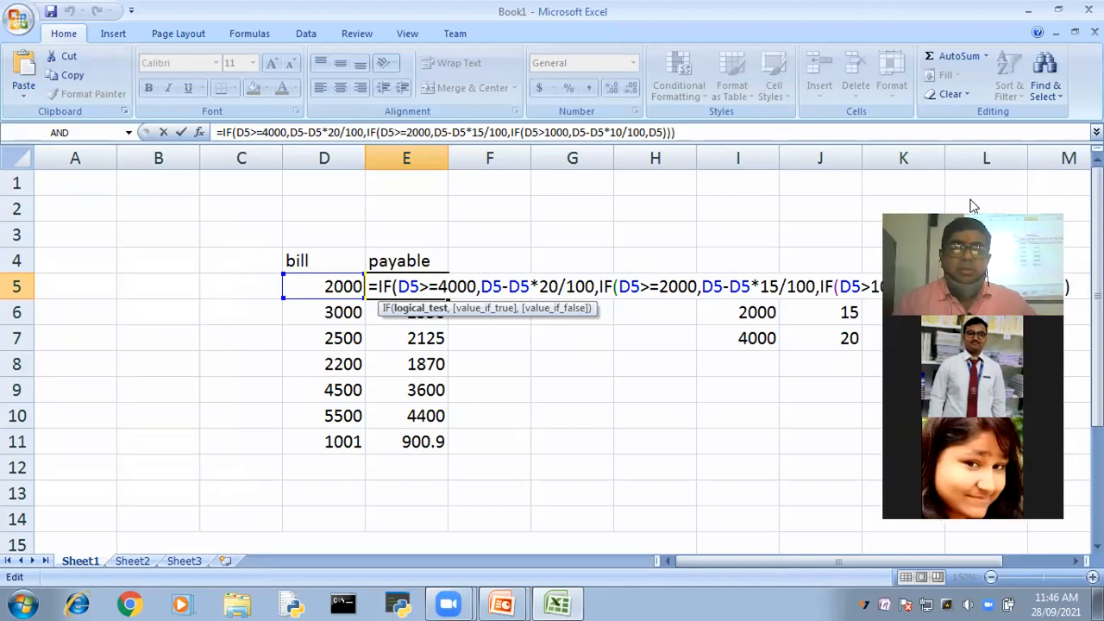
key(alt+Tab)
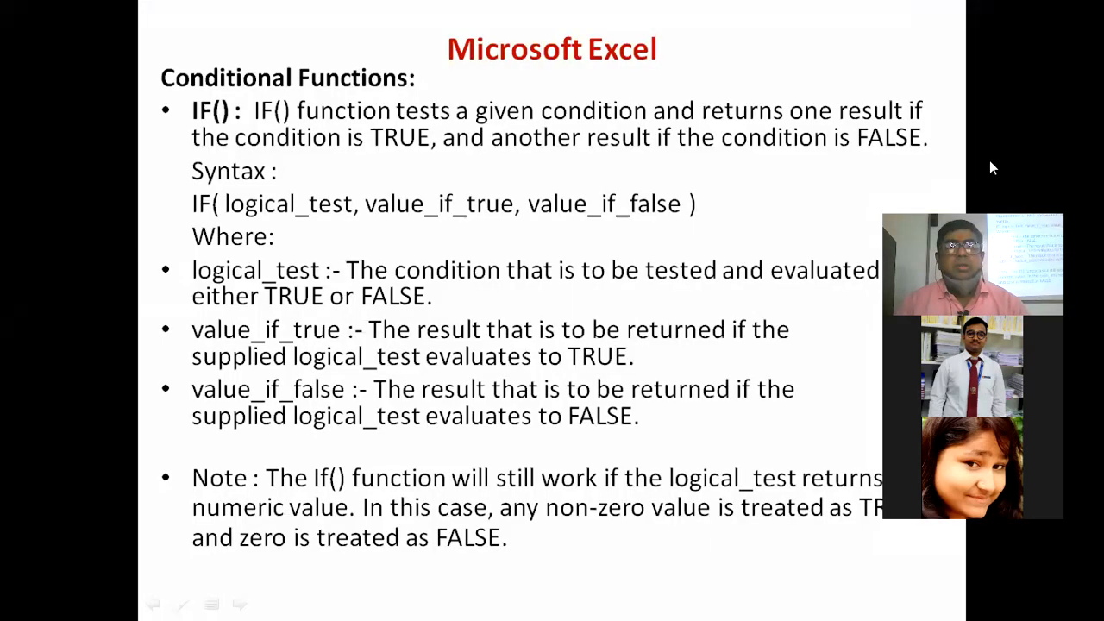
drag(1025, 208, 1057, 135)
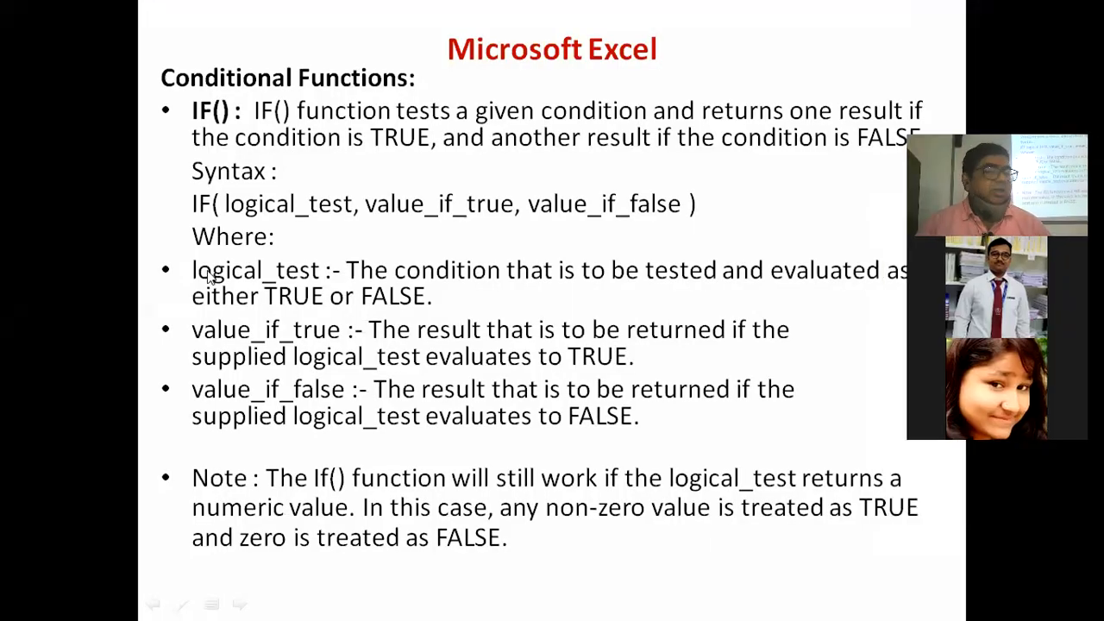
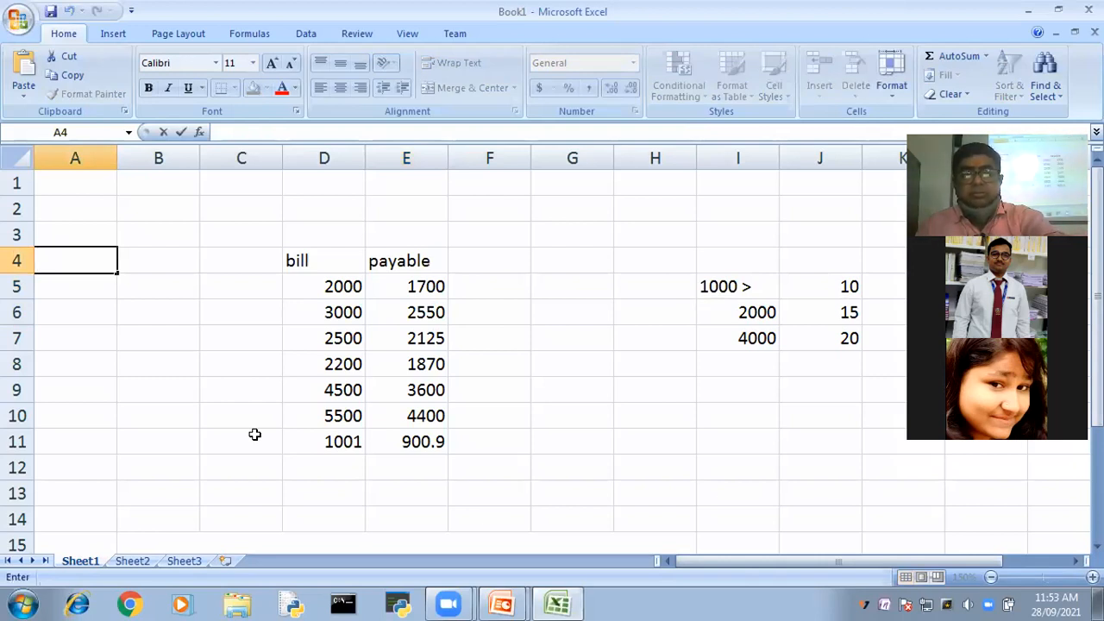
Enter 7 in A4 and 6 in A5 as the start of a descending series
text(7)
key(Return)
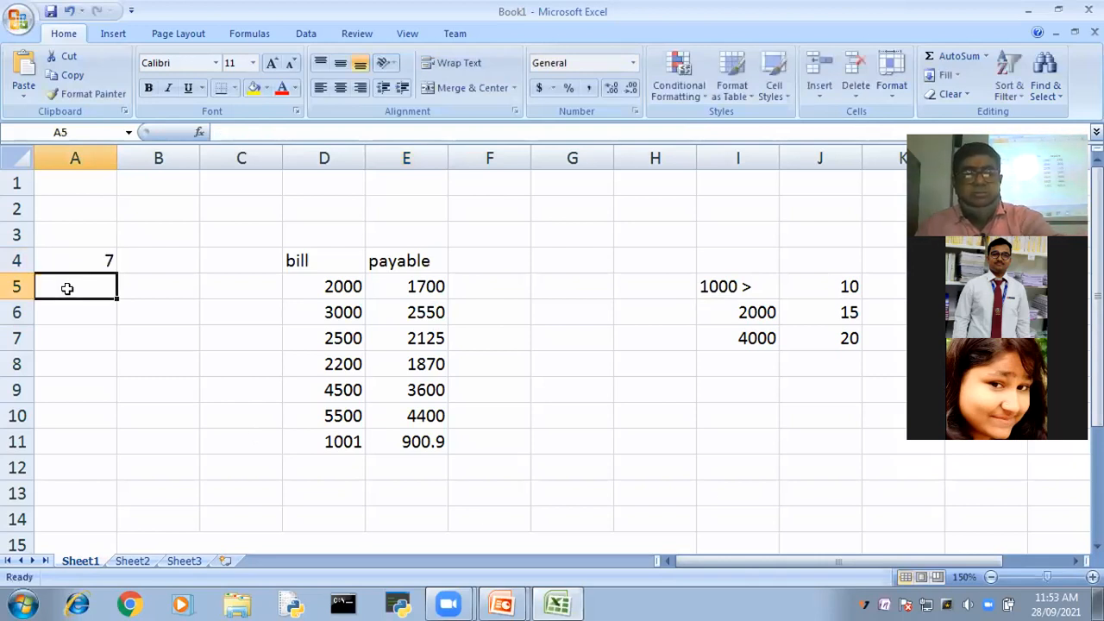
text(6)
click(87, 386)
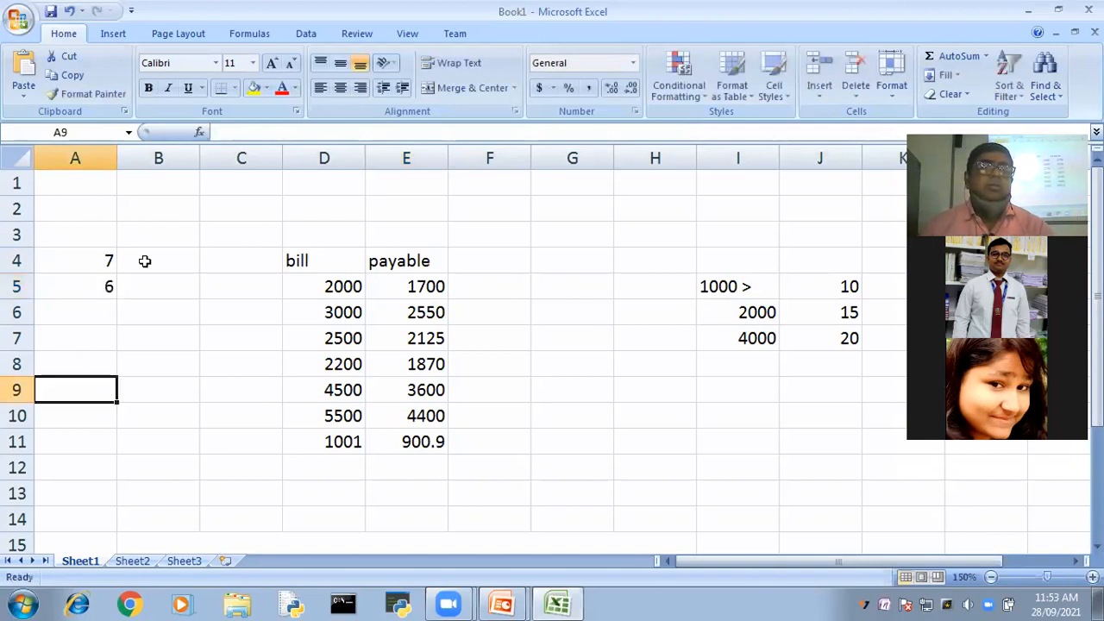
Select A4:A5 and fill the descending series down column A to row 11
click(91, 288)
key(shift+Up)
key(shift+Up)
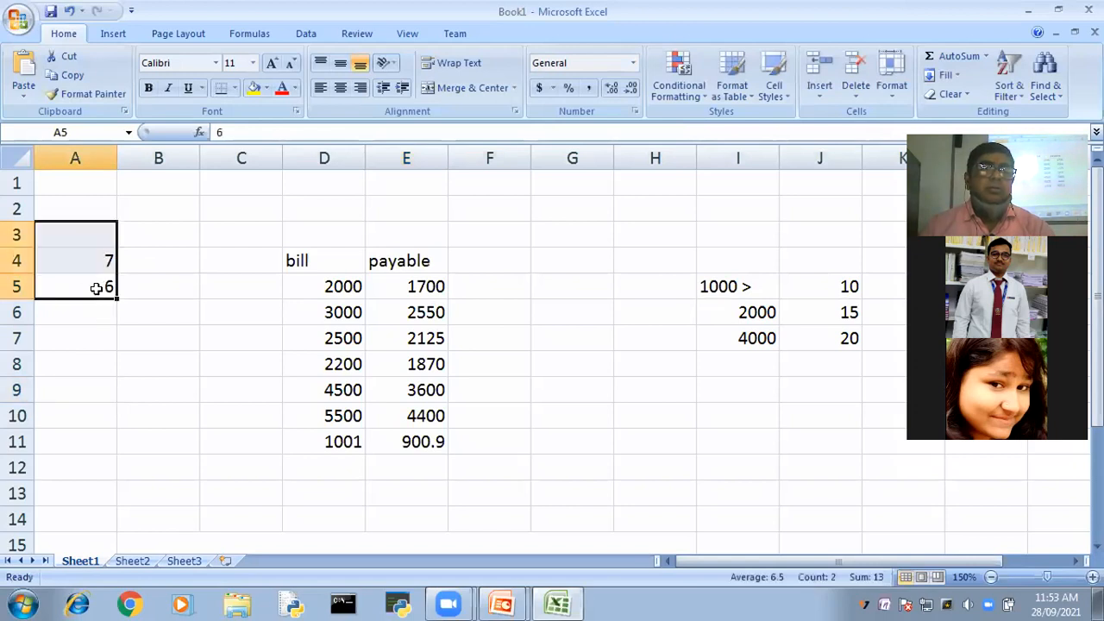
click(98, 286)
key(F2)
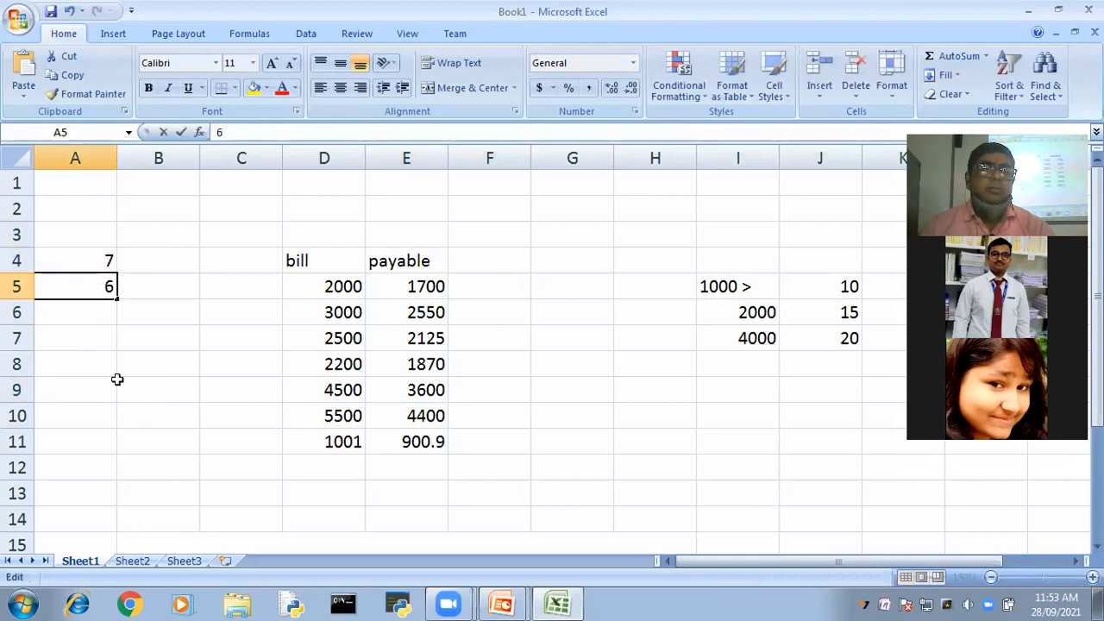
click(159, 442)
drag(83, 281, 84, 262)
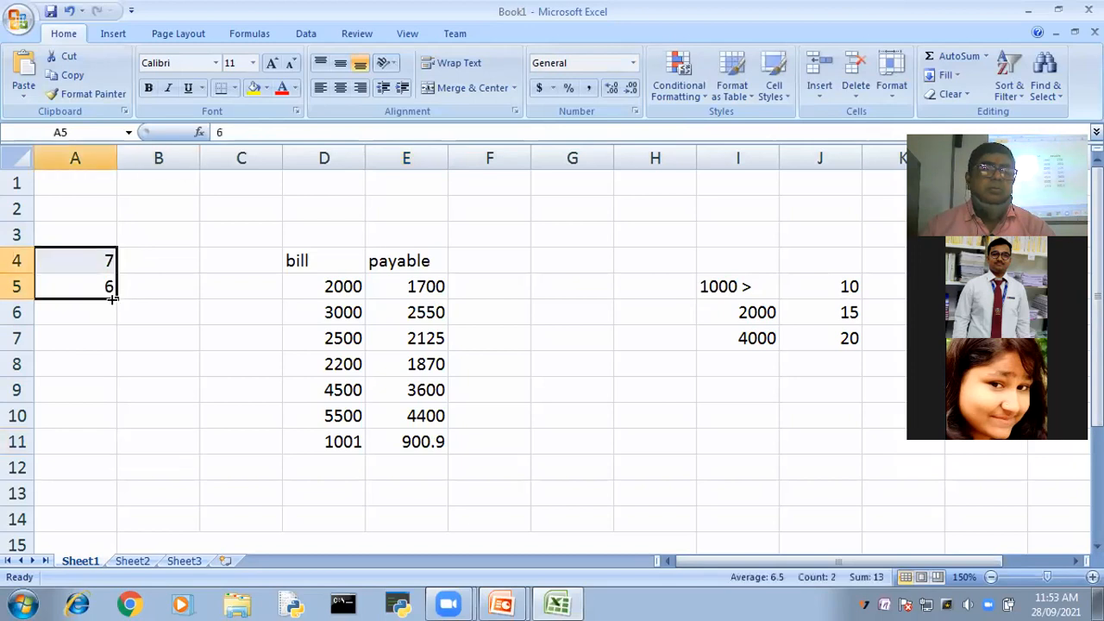
drag(111, 298, 165, 257)
Enter 6 in B4 and 5 in B5 to start a second descending series
click(165, 257)
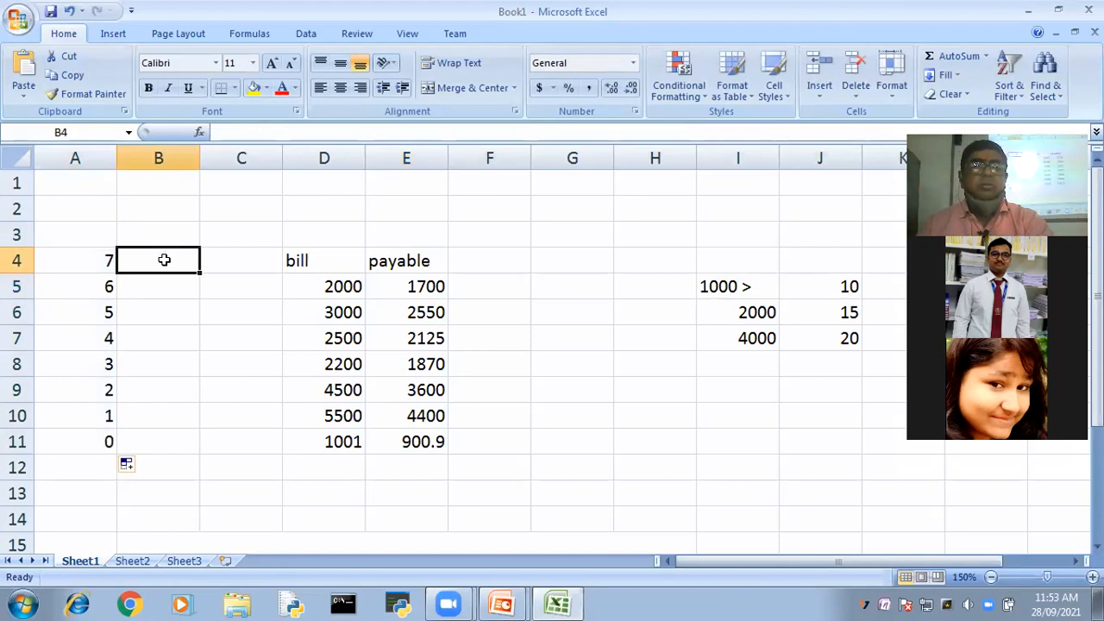
double_click(165, 260)
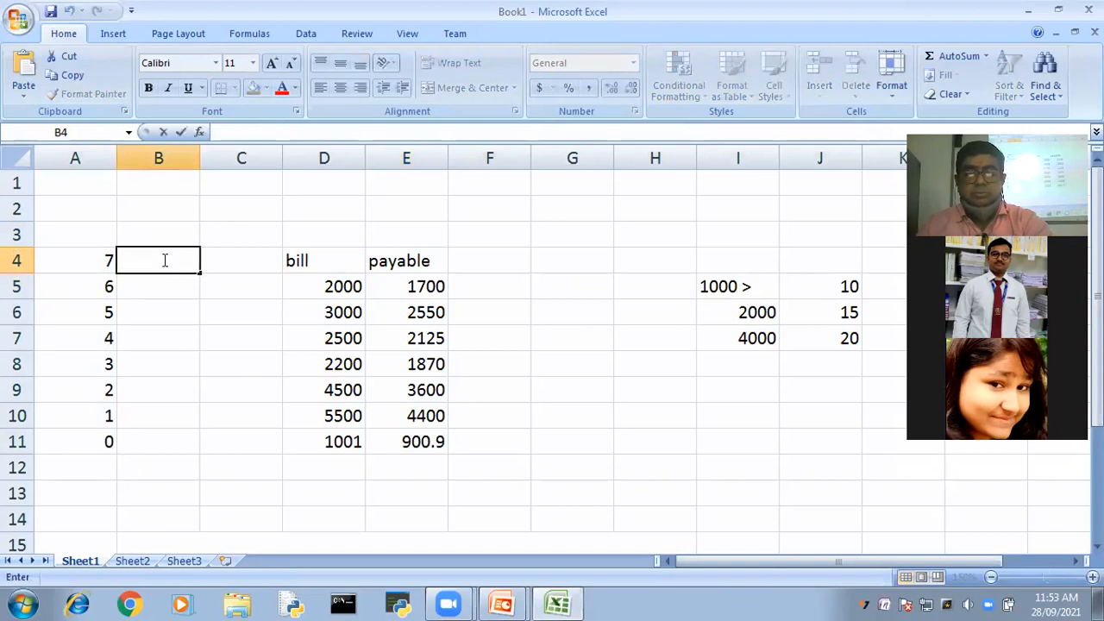
text(6)
key(Return)
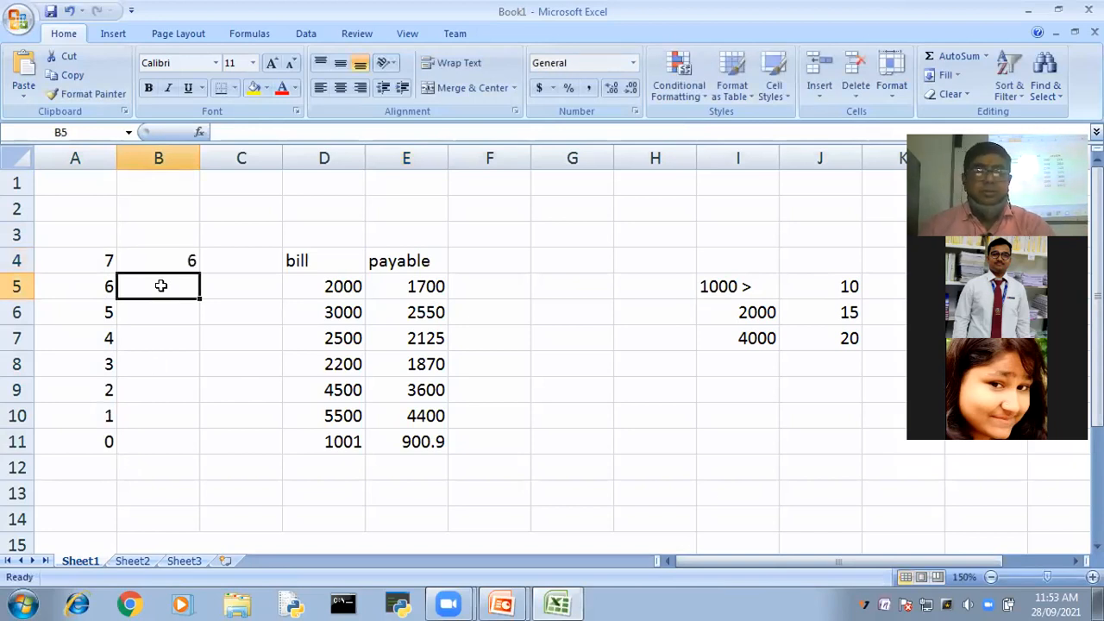
text(5)
key(Return)
key(Return)
key(Return)
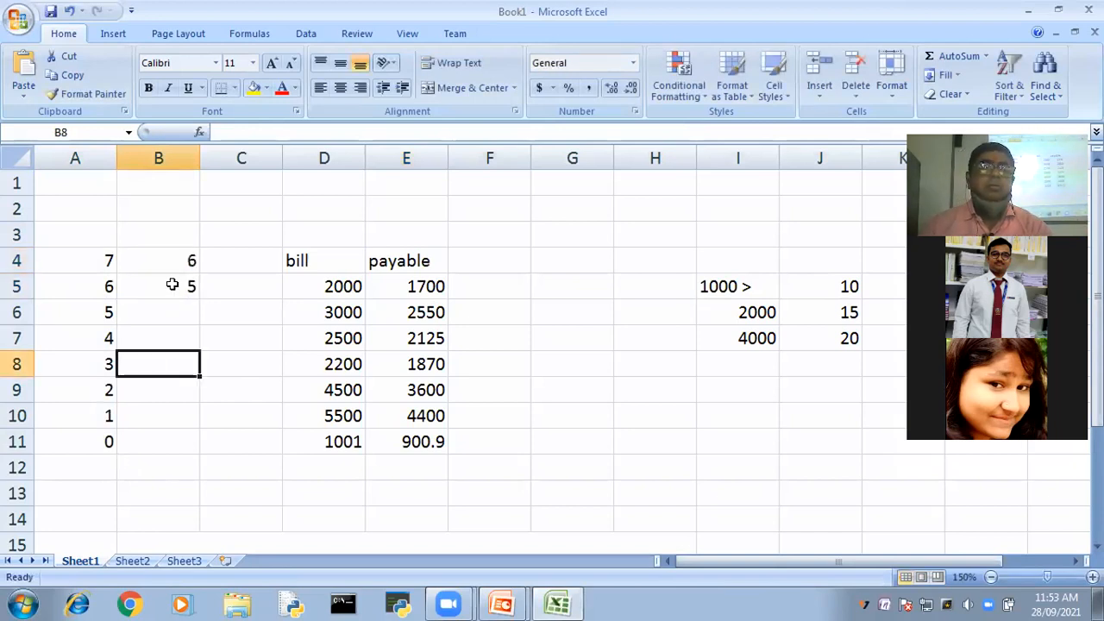
Fill the B4:B5 series down to B10 and clear the extra value in A11
drag(172, 286, 173, 261)
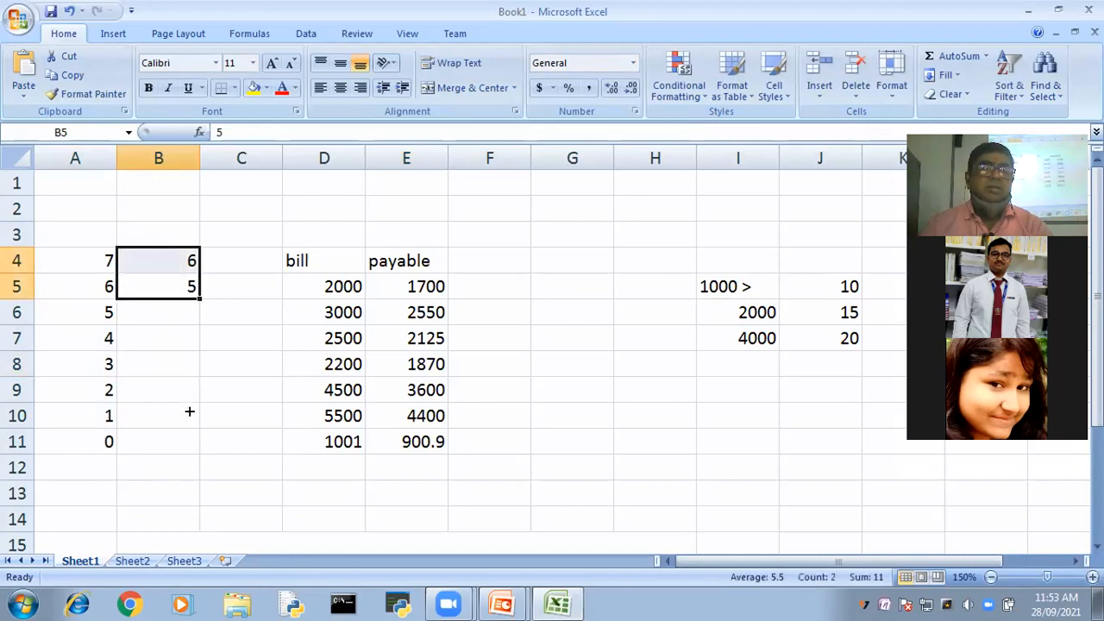
drag(190, 414, 188, 415)
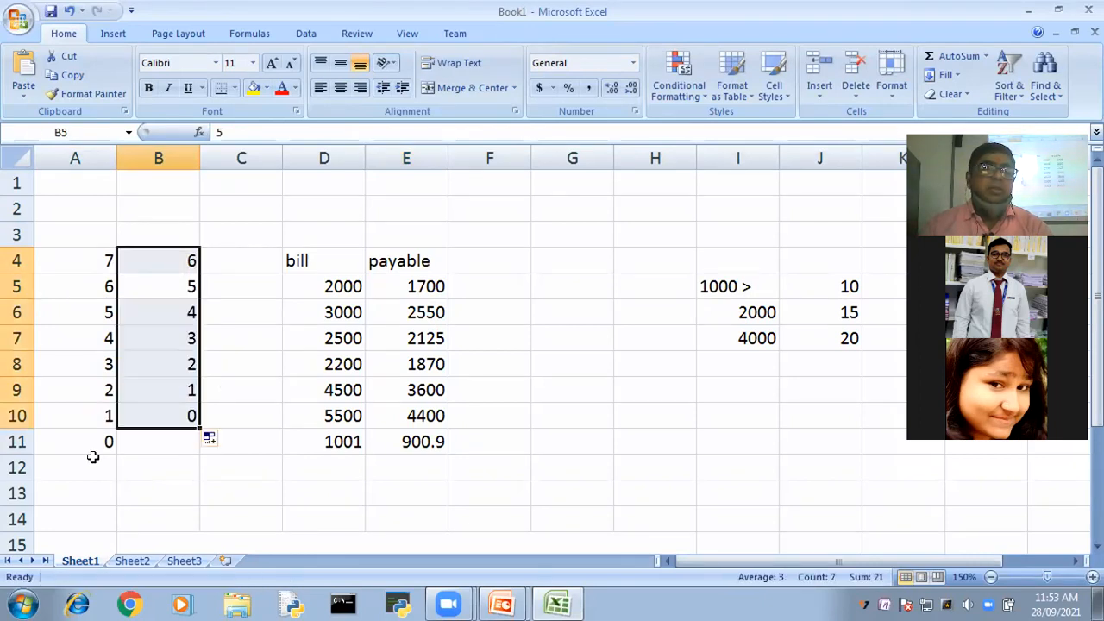
click(102, 441)
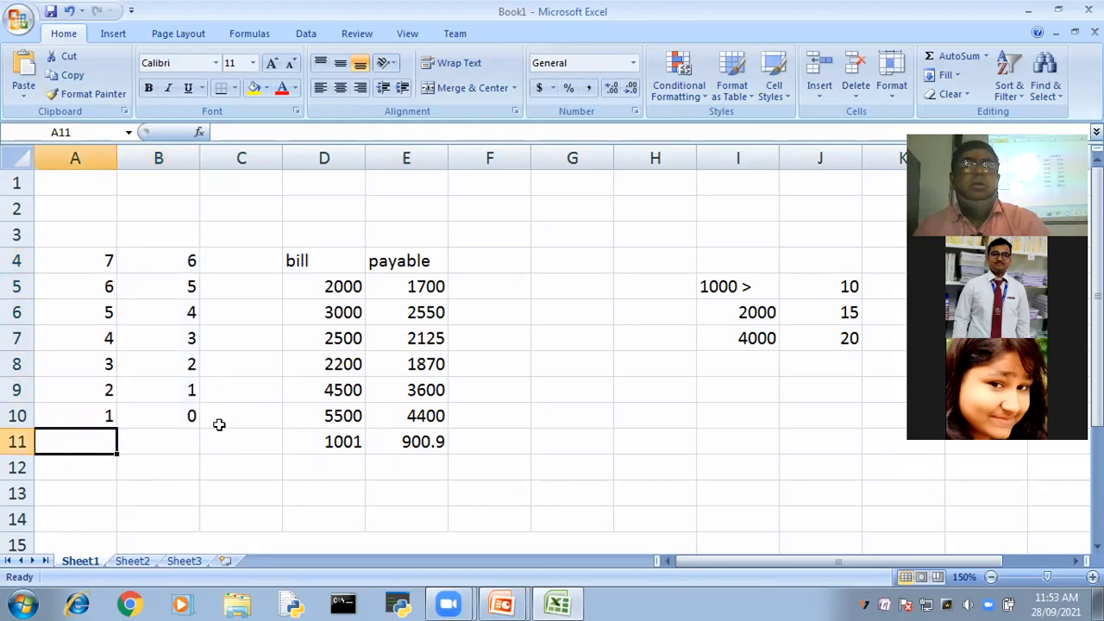
Enter the division formula =A4/B4 in C4
click(229, 264)
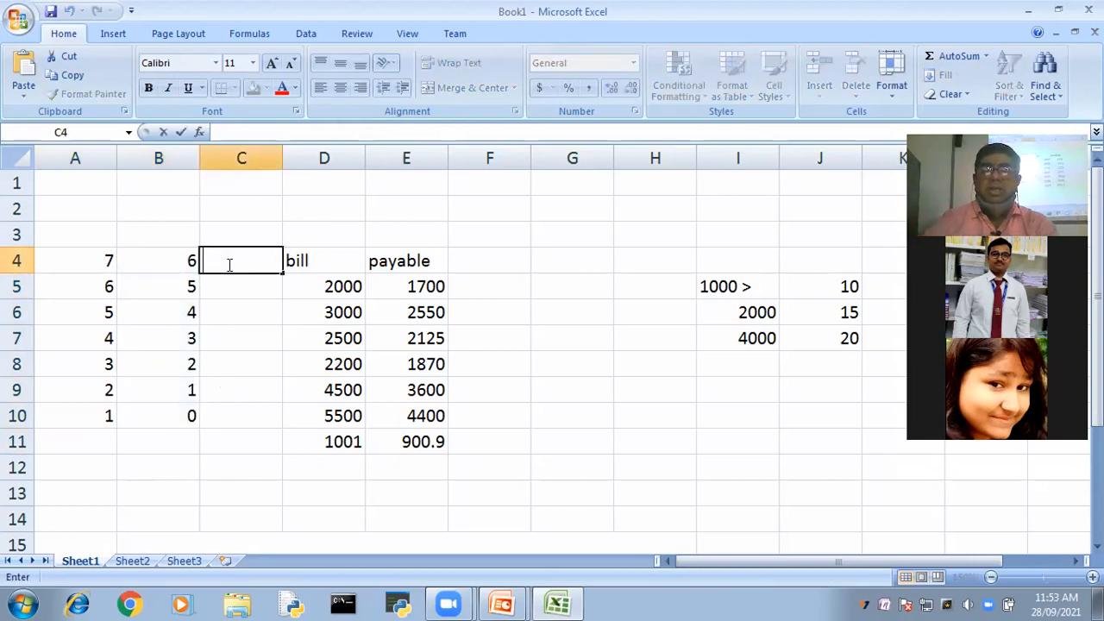
text(=)
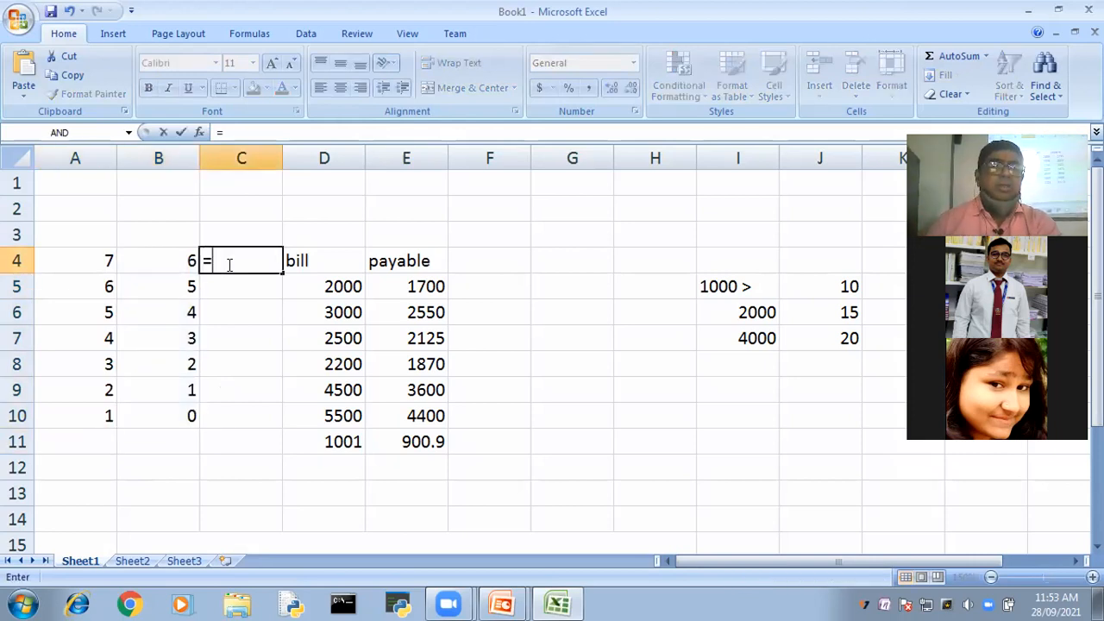
click(106, 258)
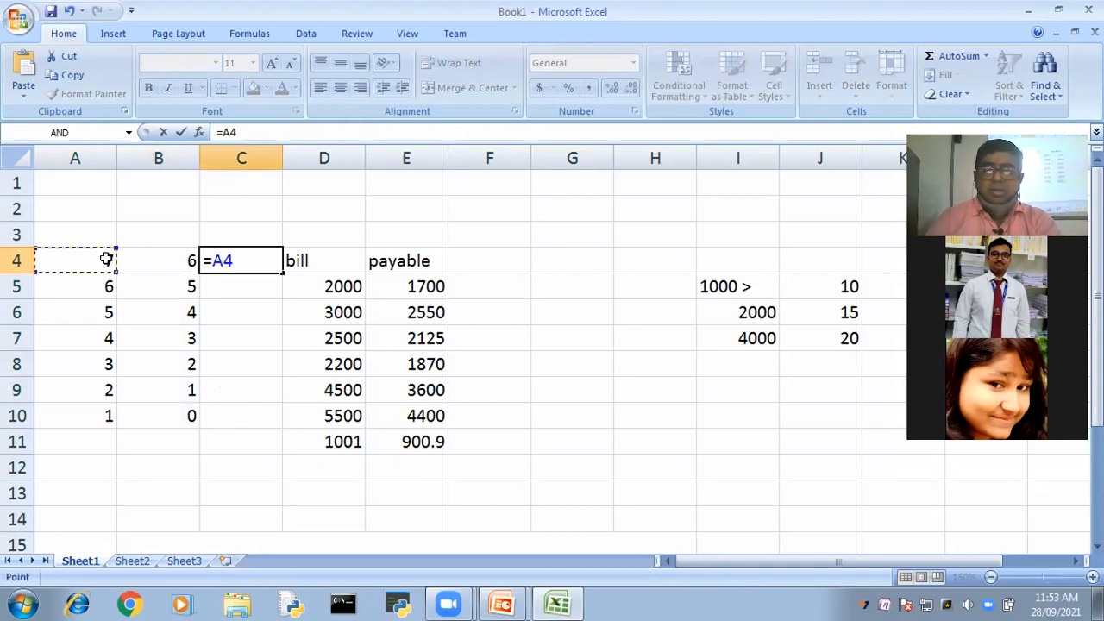
text(/)
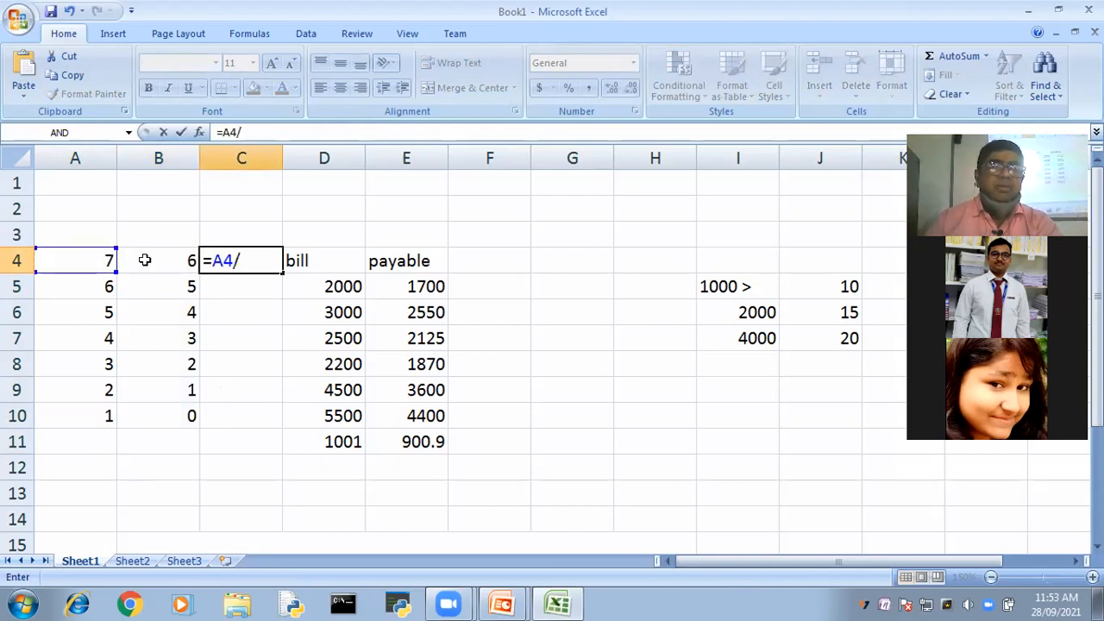
click(143, 256)
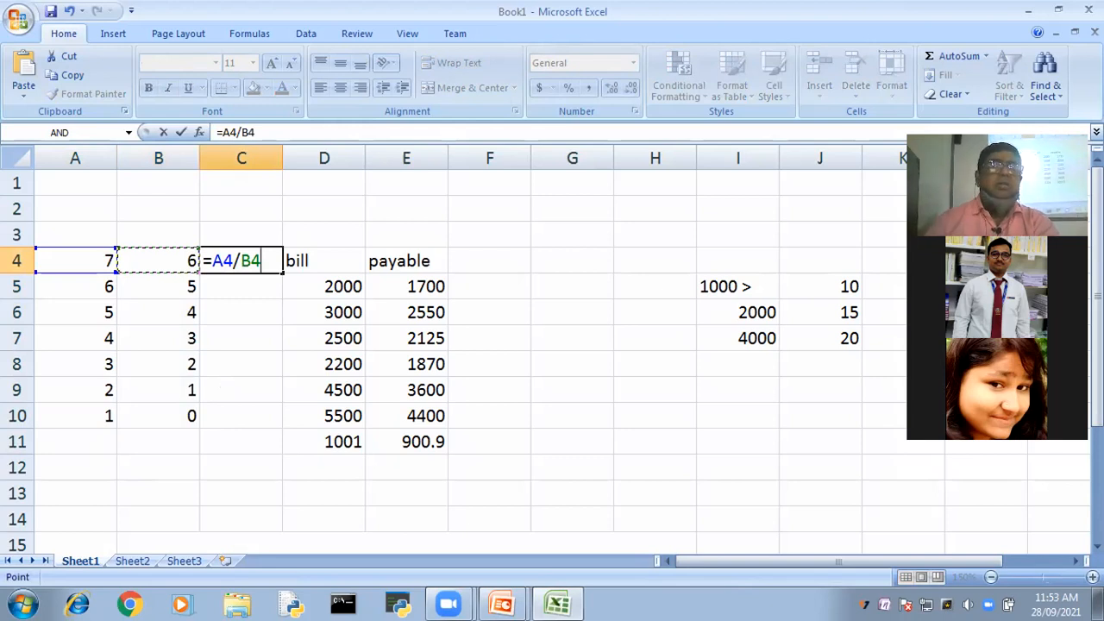
key(Return)
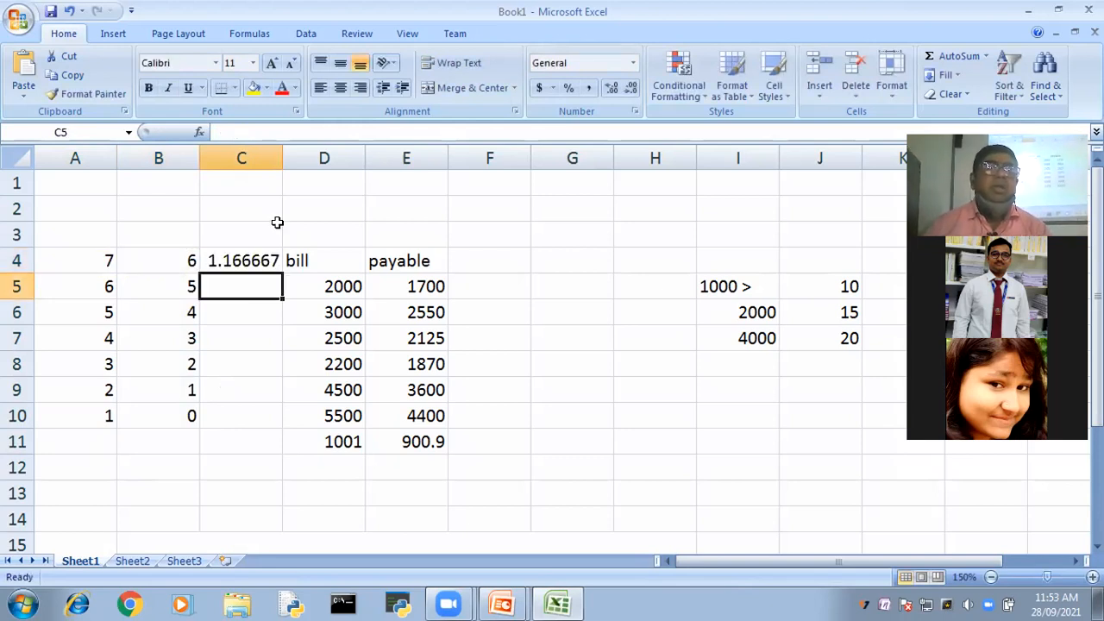
Fill the division formula from C4 down to C10 and widen column C
click(270, 267)
drag(281, 273, 230, 508)
click(229, 509)
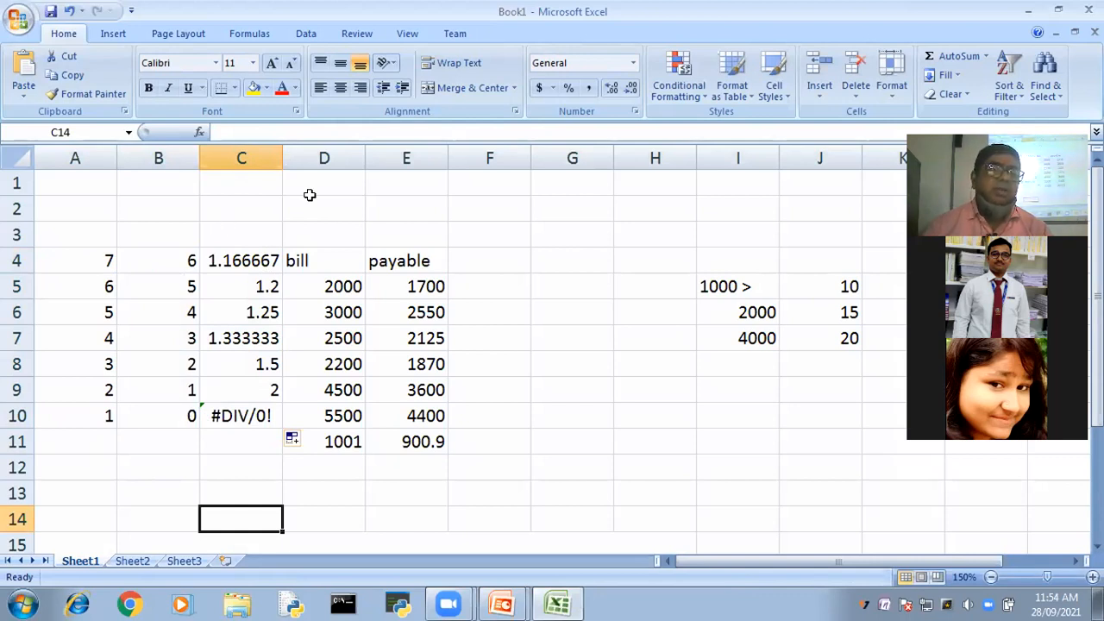
drag(279, 157, 318, 156)
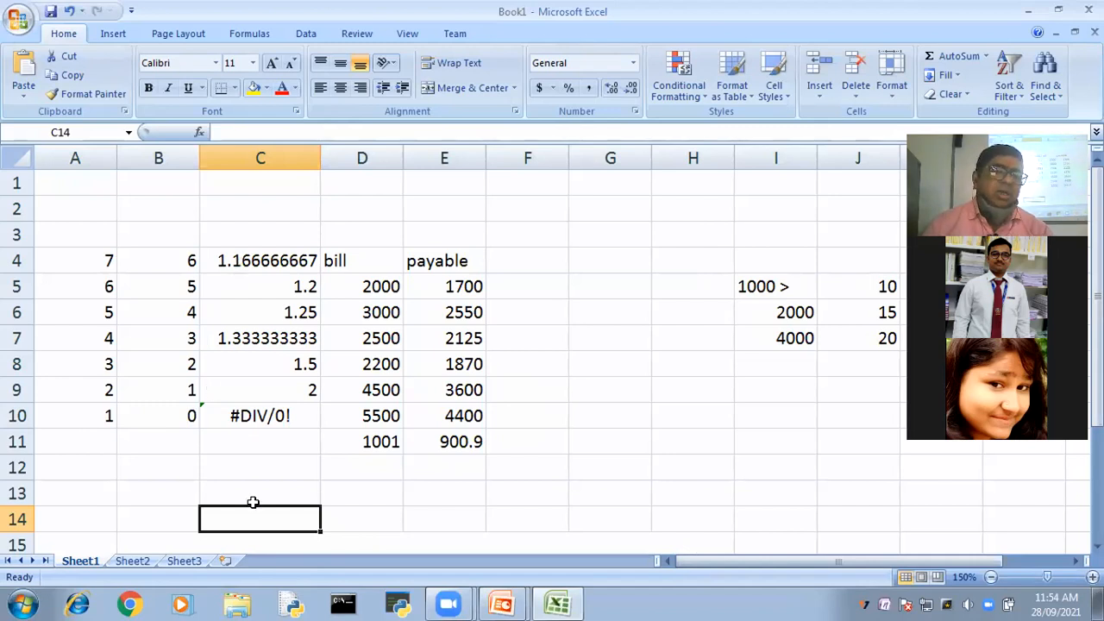
Wrap the division A4/B4 in C4 in an IFERROR function, keeping it as the value argument
double_click(262, 260)
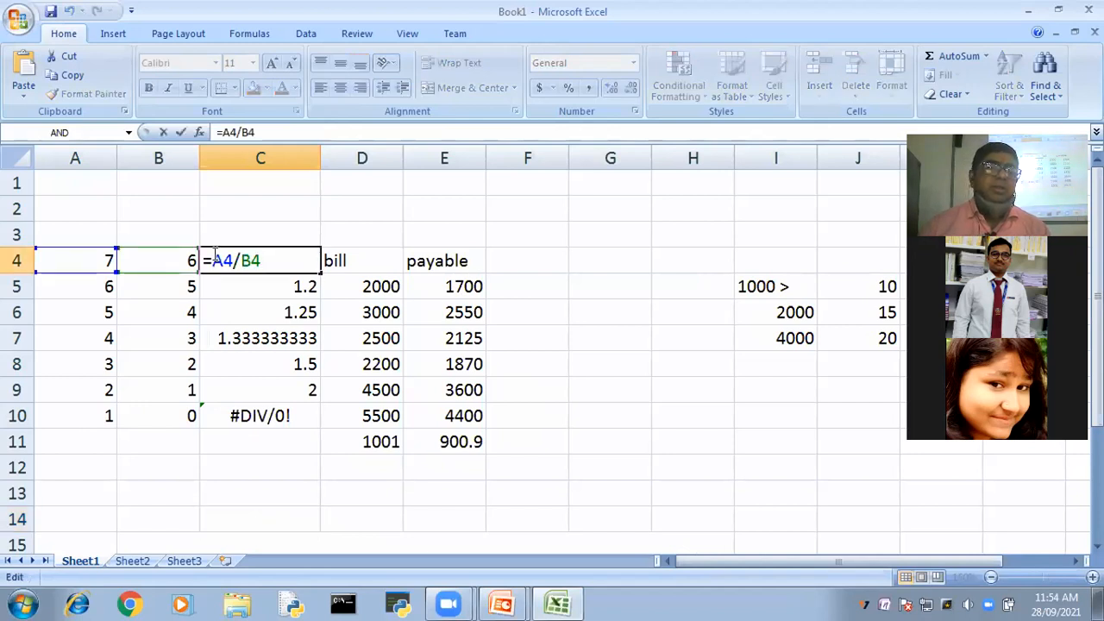
click(214, 253)
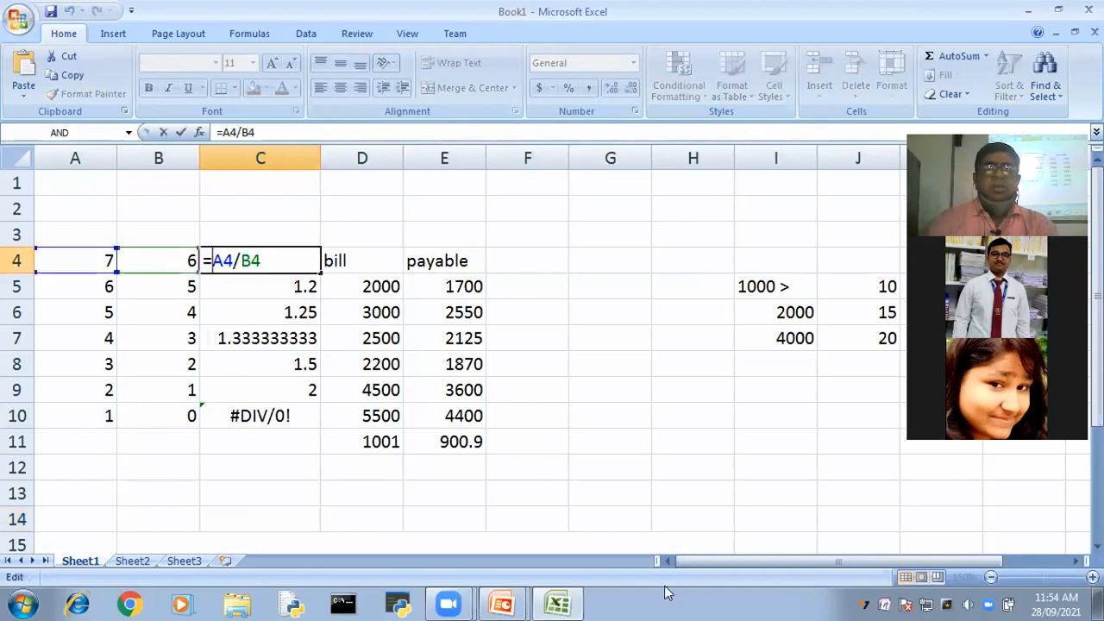
text(if)
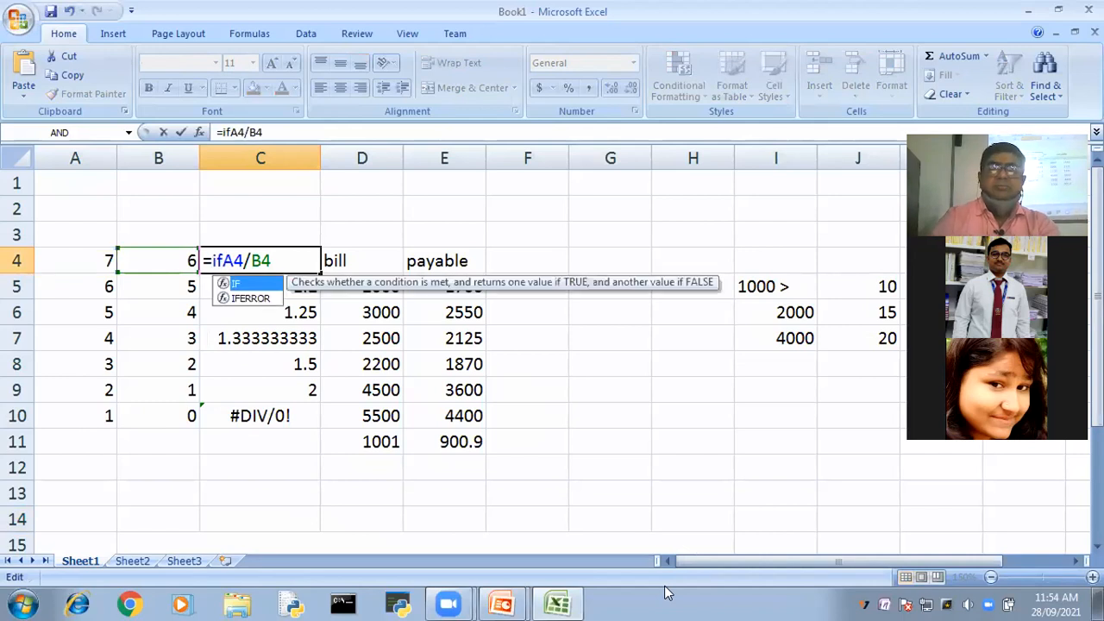
key(Down)
key(Tab)
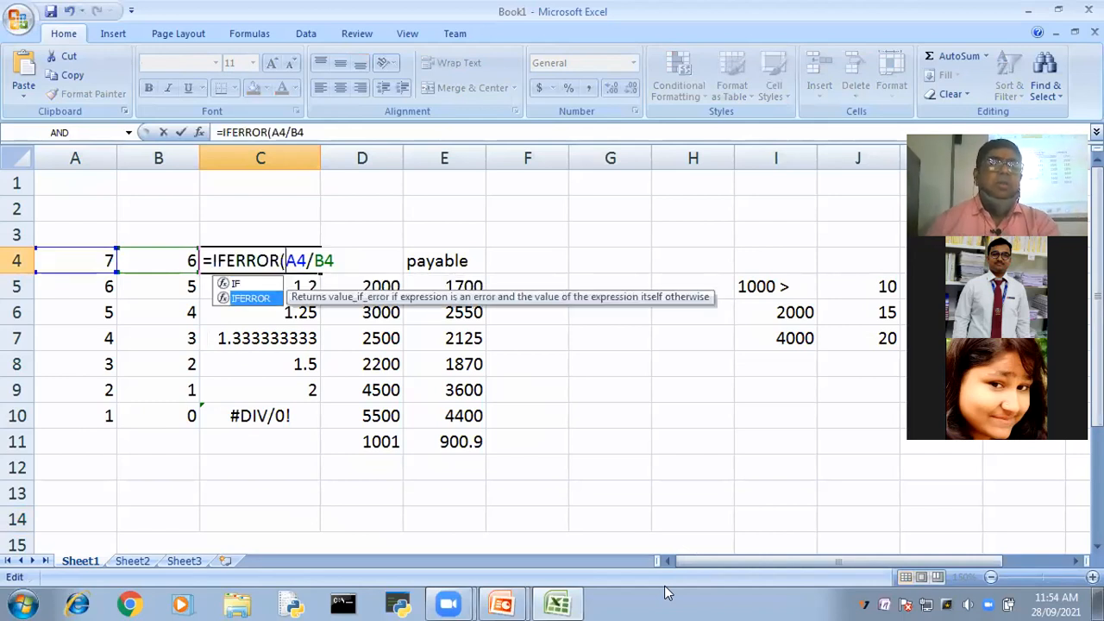
key(Right)
key(Right)
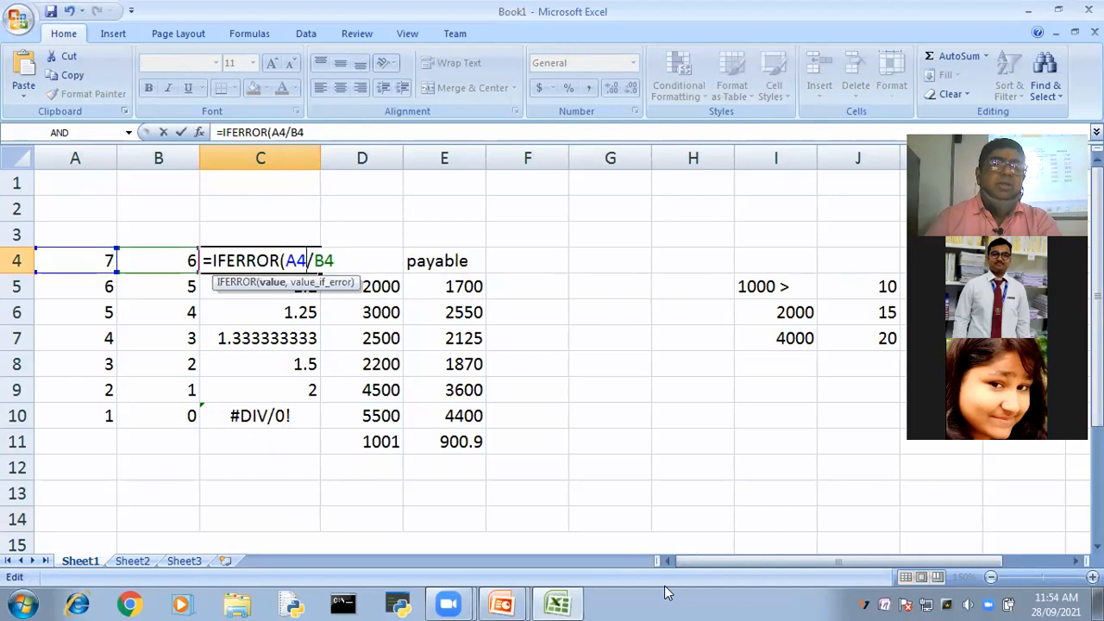
key(Right)
key(Right)
key(Right)
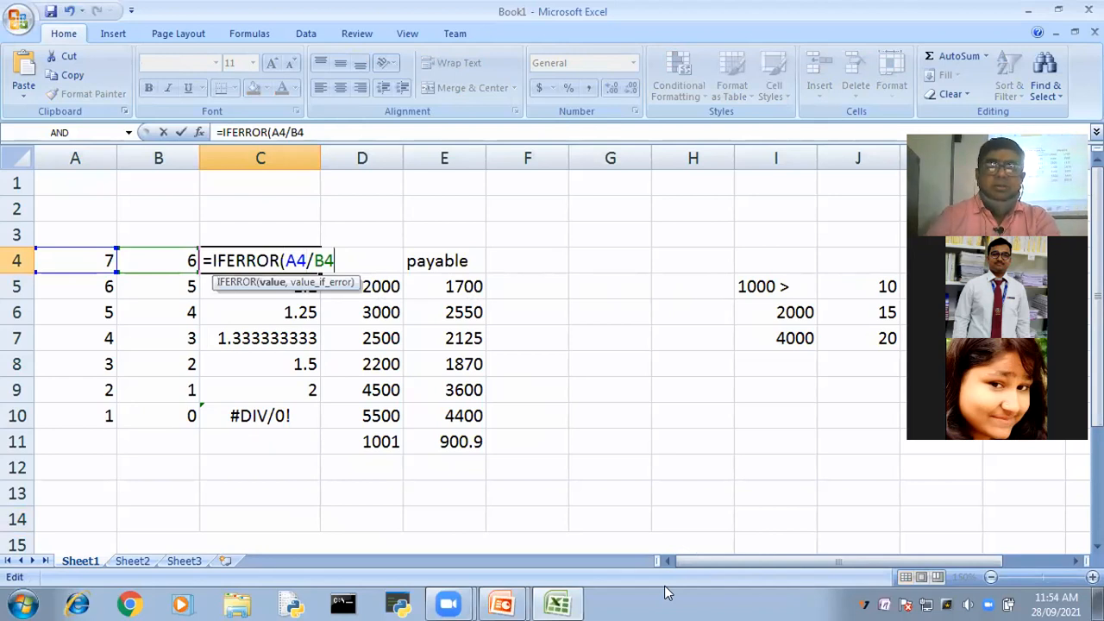
Complete the IFERROR formula in C4 with "undefined" as the value returned on an error
text(,)
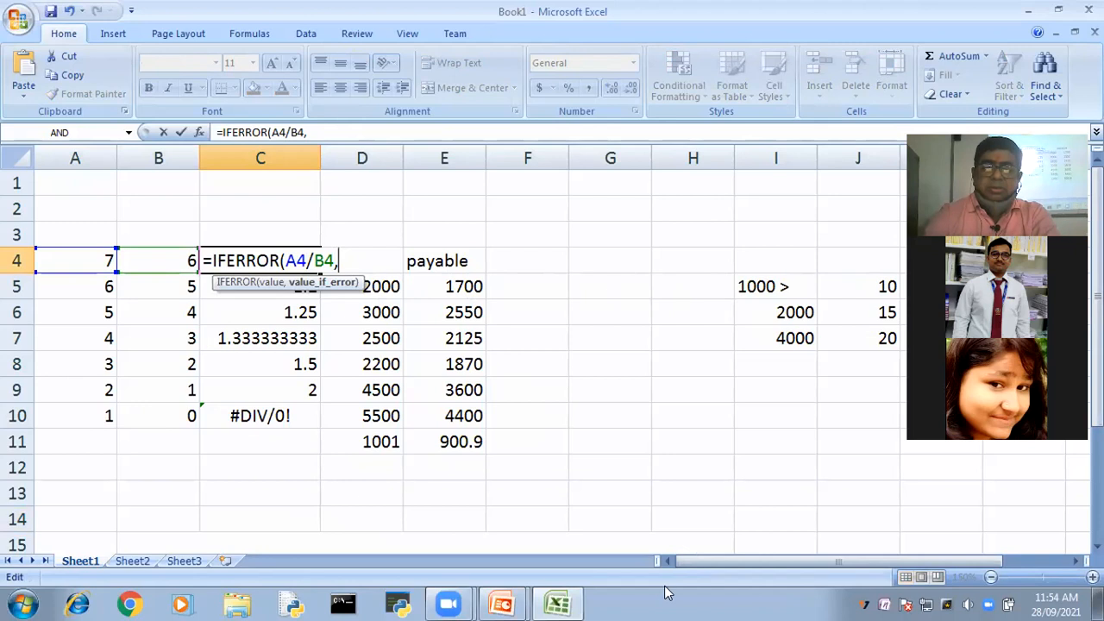
text(0)
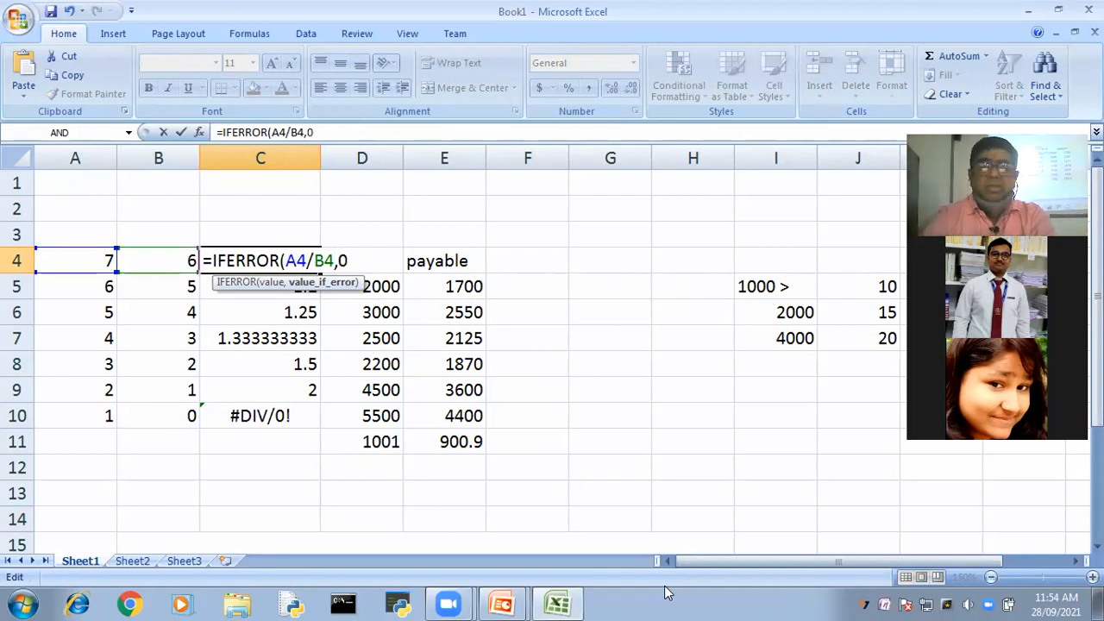
key(BackSpace)
text(")
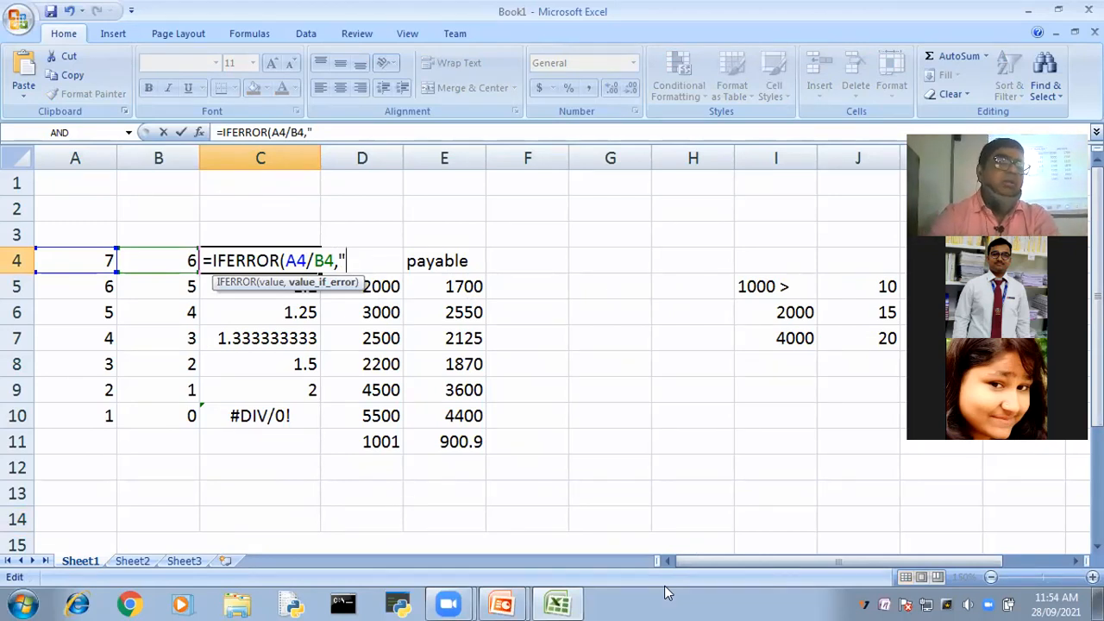
text(un)
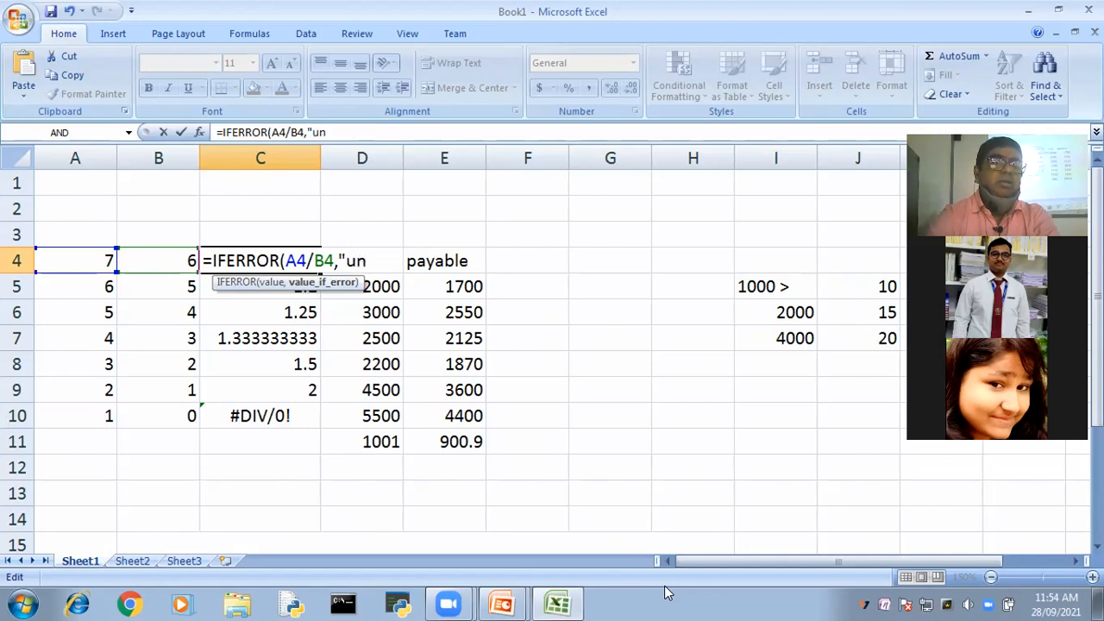
text(defined"))
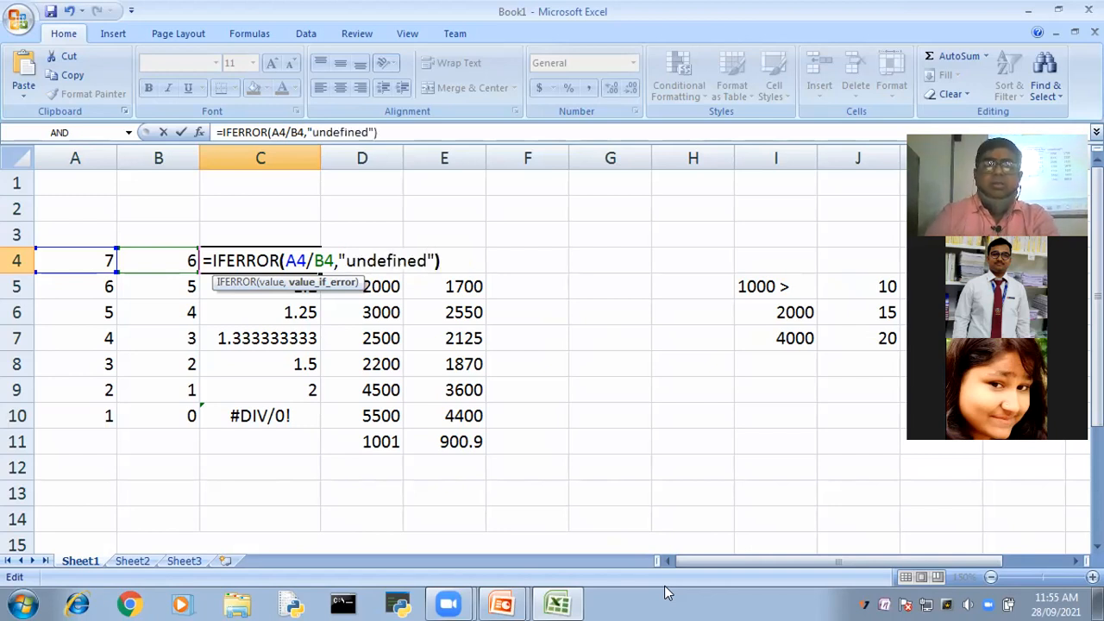
key(Return)
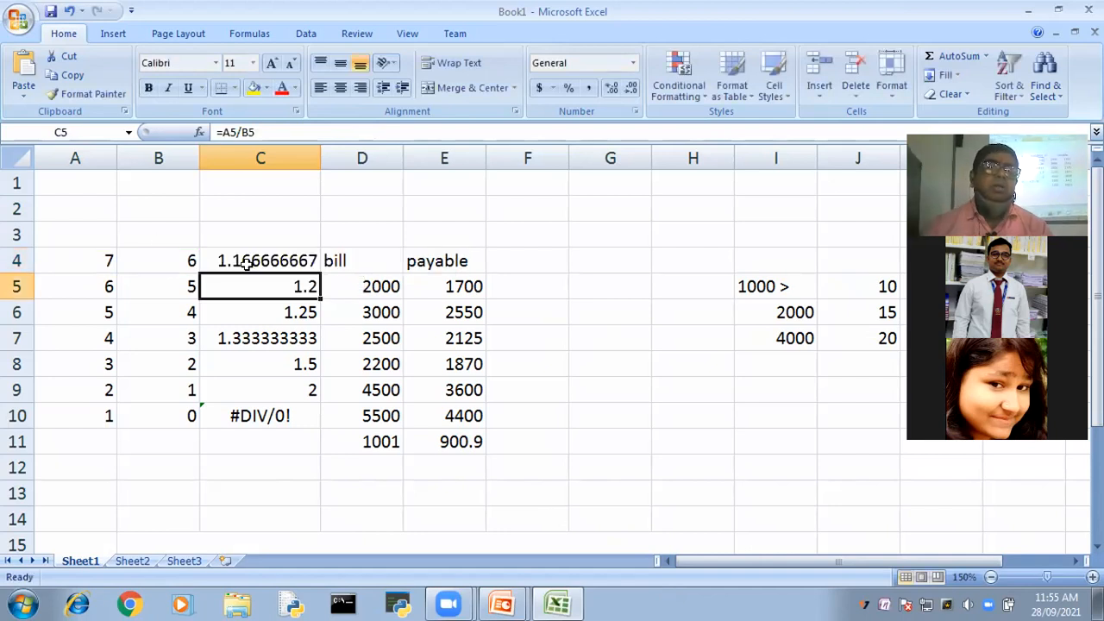
Fill the IFERROR formula from C4 down to C10
click(300, 264)
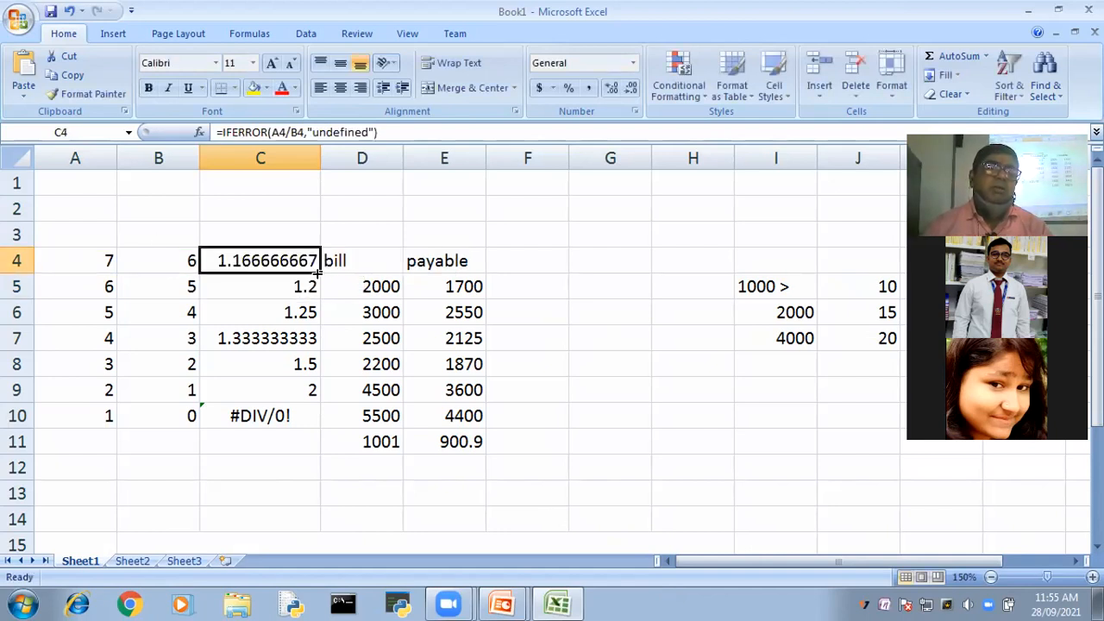
drag(309, 411, 308, 424)
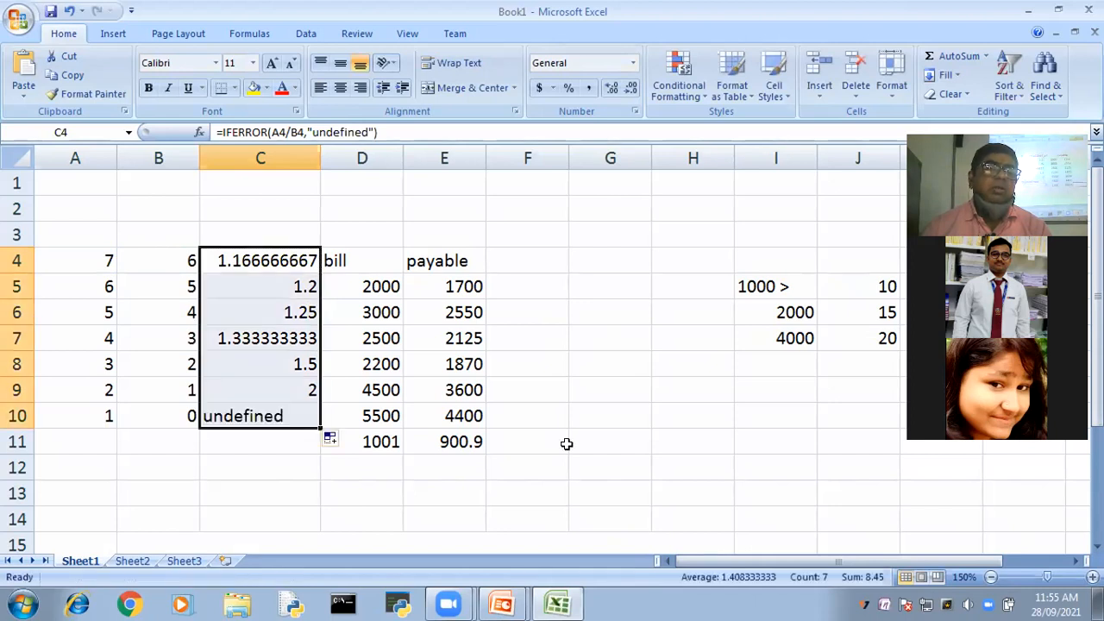
click(566, 447)
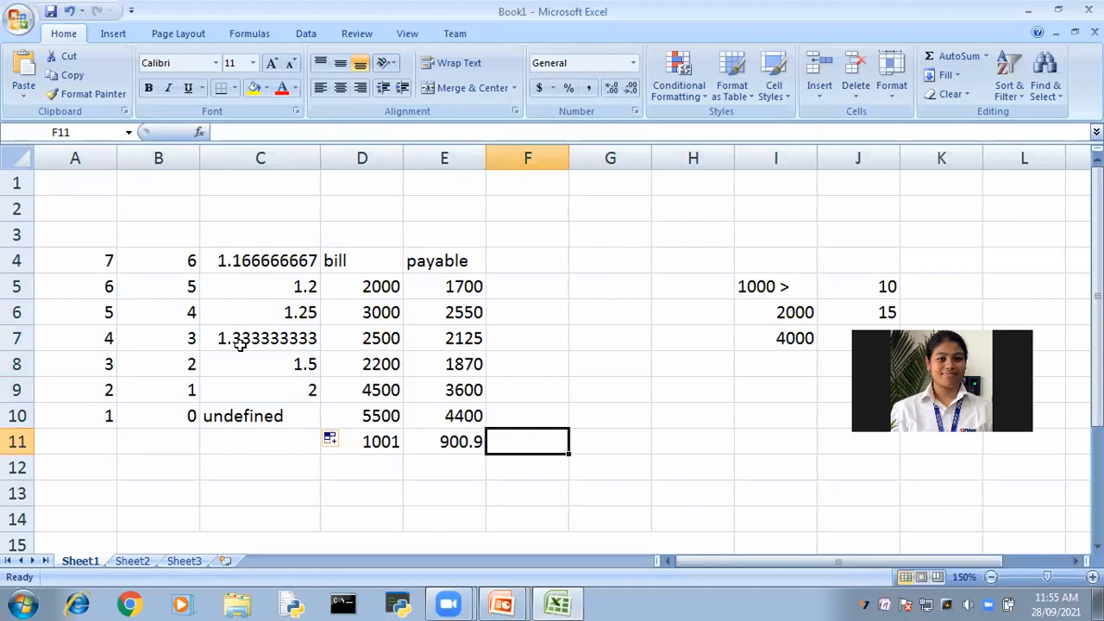
Remove the IFERROR function name from the formula in C4 and try to enter =(A4/B4,"undefined")
double_click(263, 261)
click(283, 260)
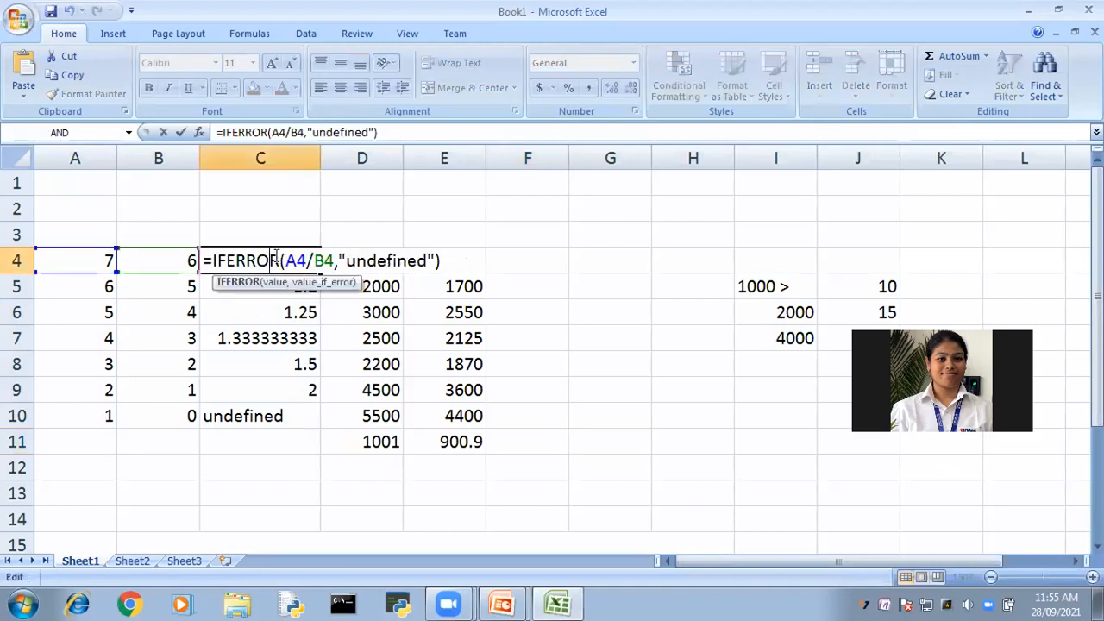
key(BackSpace)
key(BackSpace)
key(BackSpace)
key(BackSpace)
key(BackSpace)
key(BackSpace)
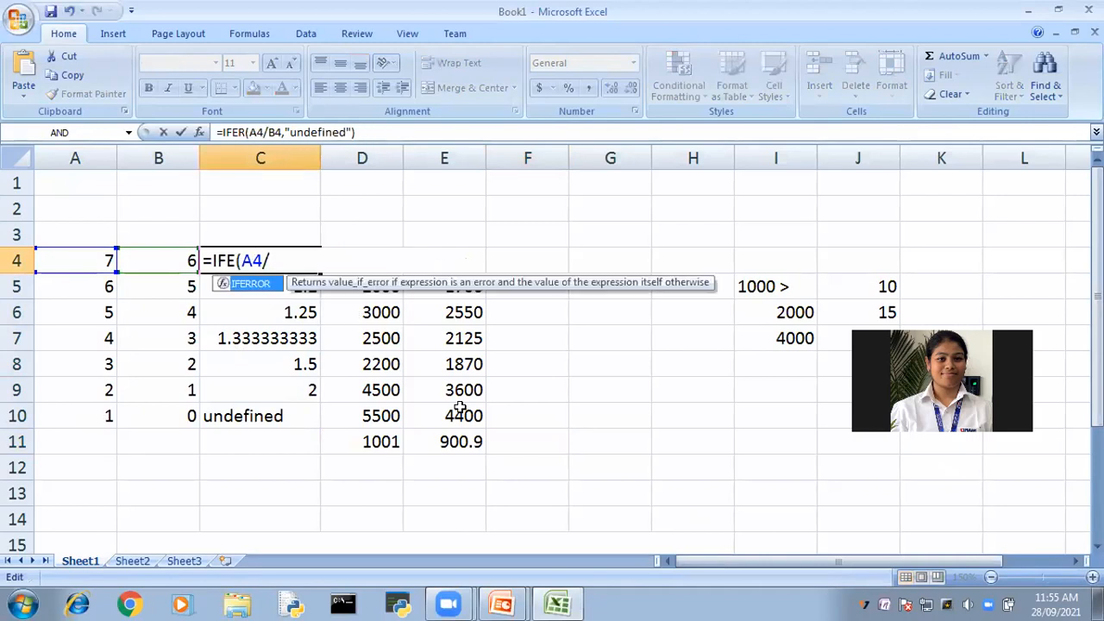
key(BackSpace)
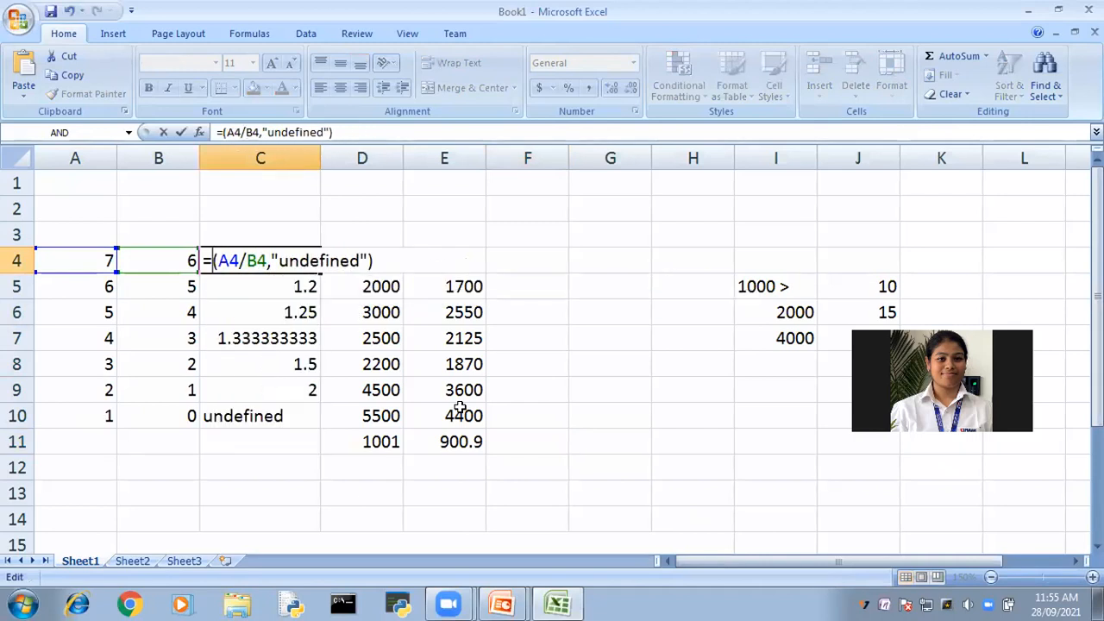
key(Return)
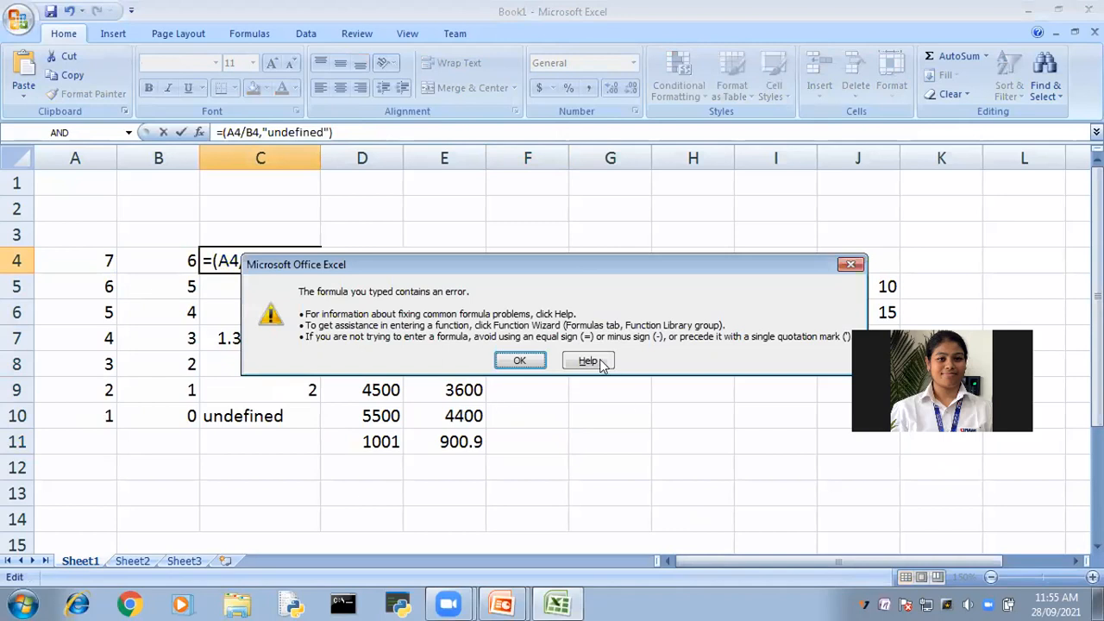
click(521, 361)
Strip the "undefined" argument and the parentheses from C4 to restore the plain formula =A4/B4
click(394, 263)
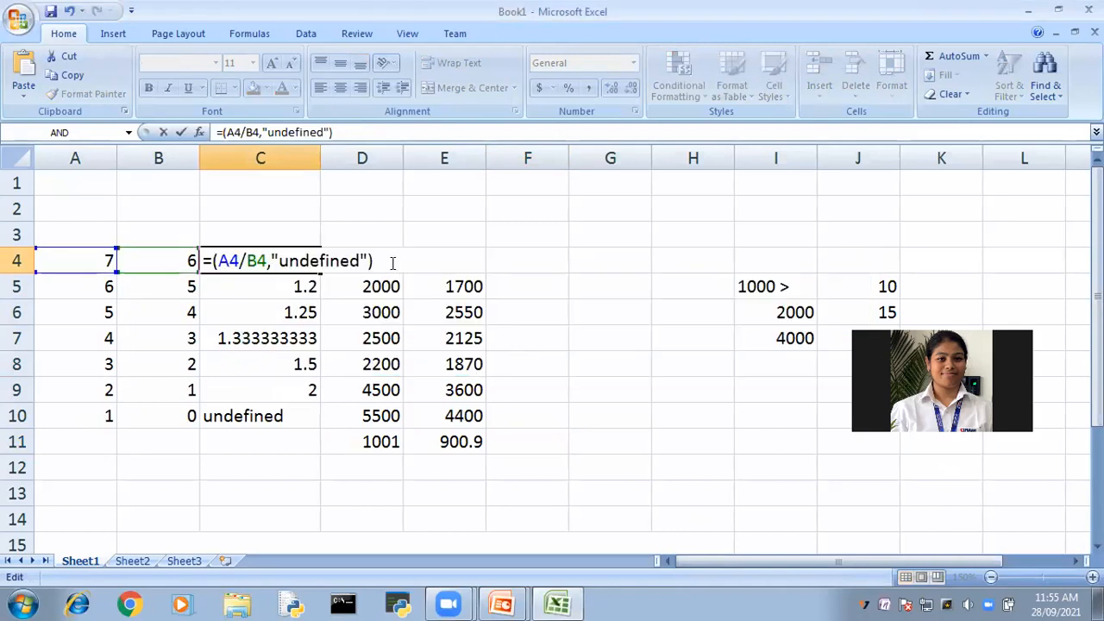
key(BackSpace)
key(BackSpace)
key(BackSpace)
key(BackSpace)
key(BackSpace)
key(BackSpace)
key(BackSpace)
key(BackSpace)
key(BackSpace)
key(BackSpace)
key(BackSpace)
key(BackSpace)
key(BackSpace)
key(Left)
key(Left)
key(Left)
key(Left)
key(Left)
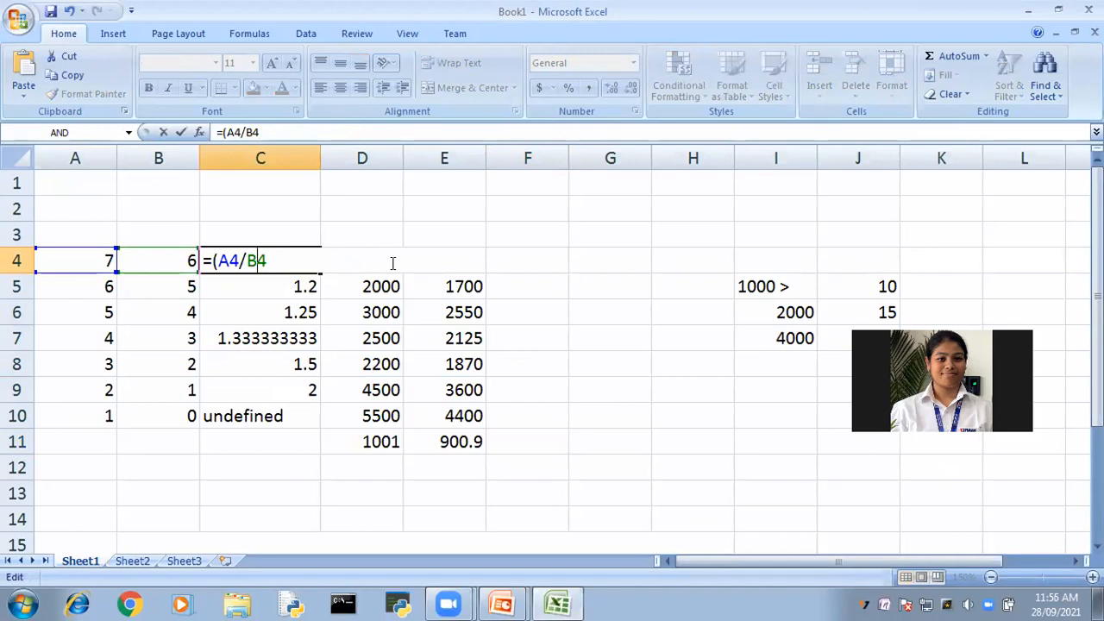
key(BackSpace)
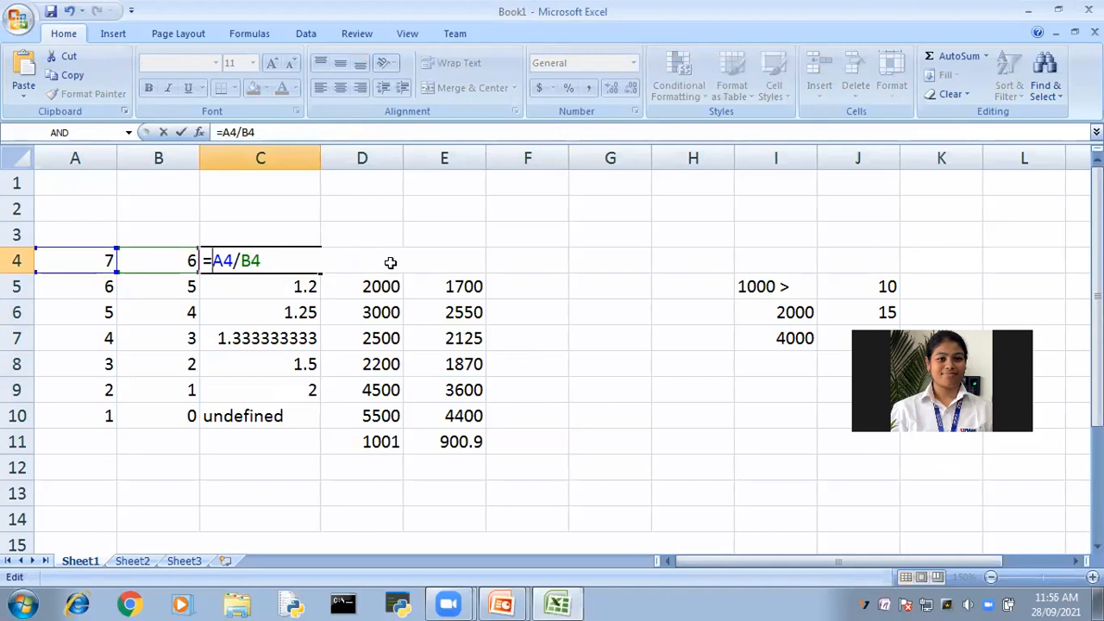
key(Return)
Fill the plain division formula from C4 down to C10
click(255, 264)
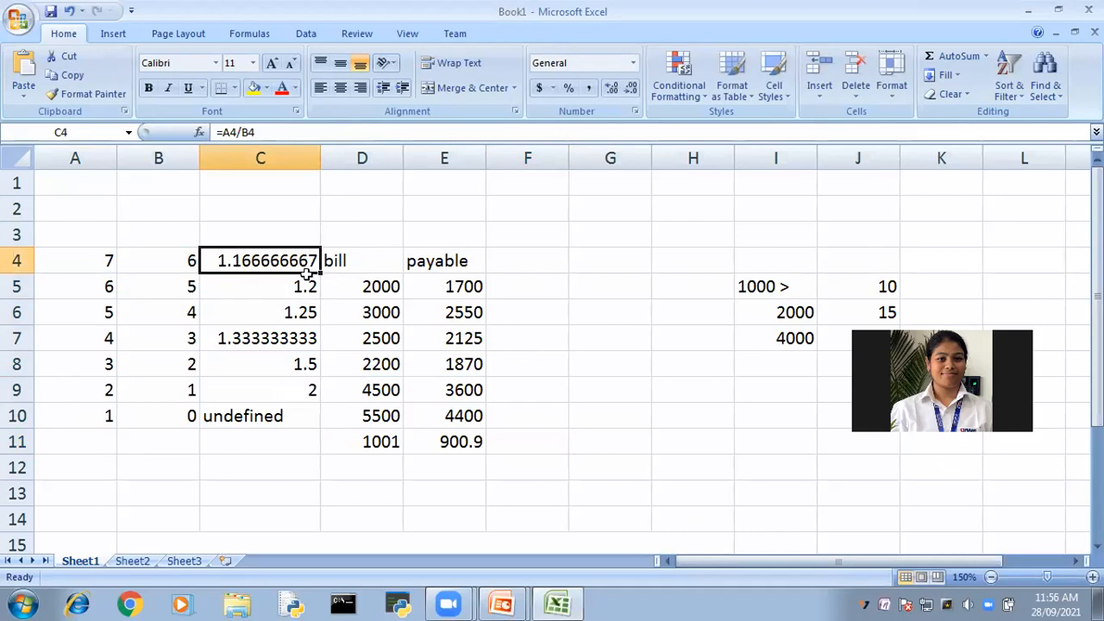
drag(319, 274, 318, 420)
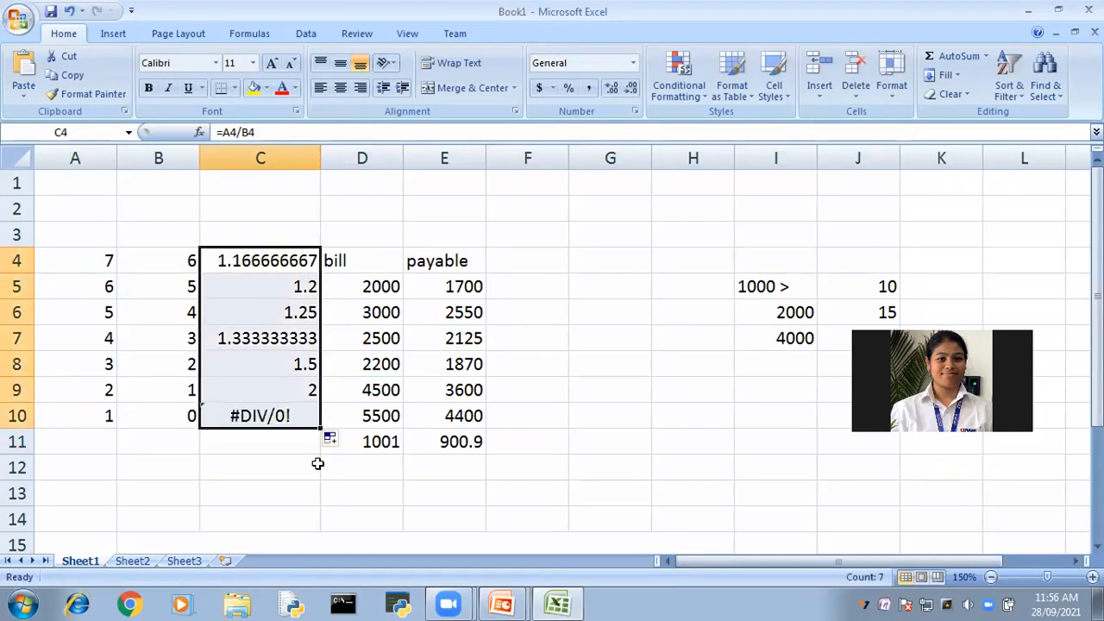
click(255, 468)
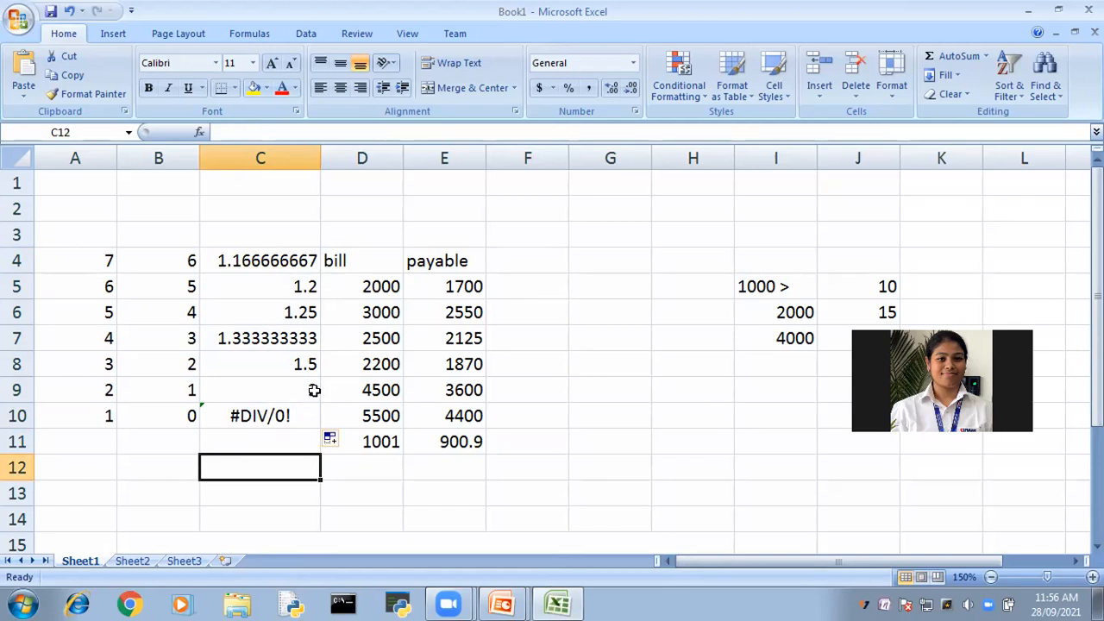
Insert the IFERROR function around A4/B4 in C4 again, with the division as its value argument
click(256, 263)
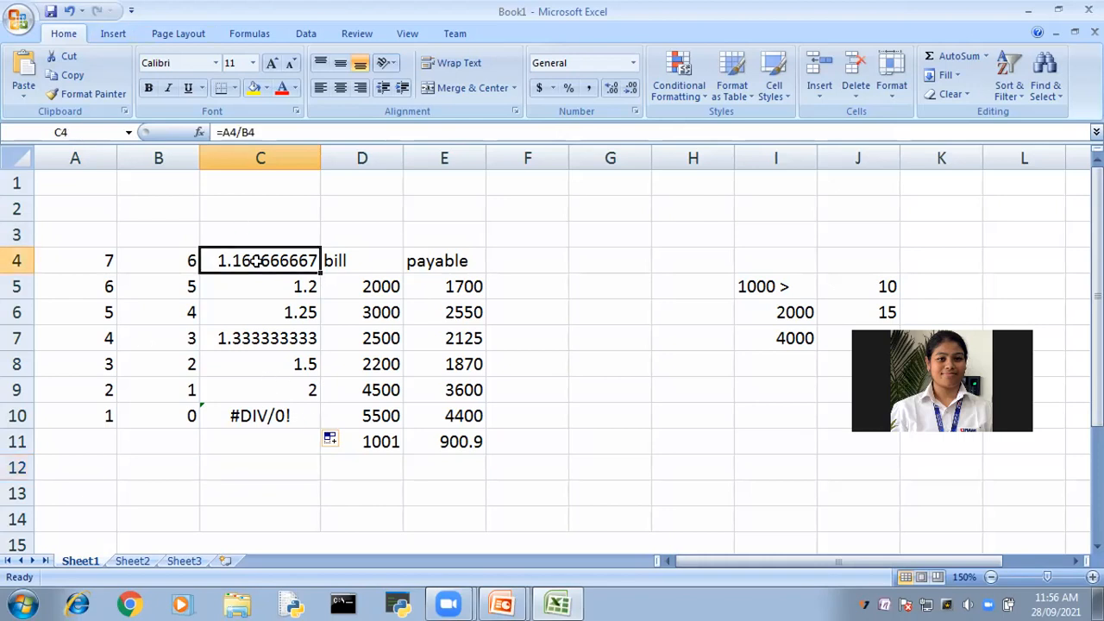
double_click(256, 262)
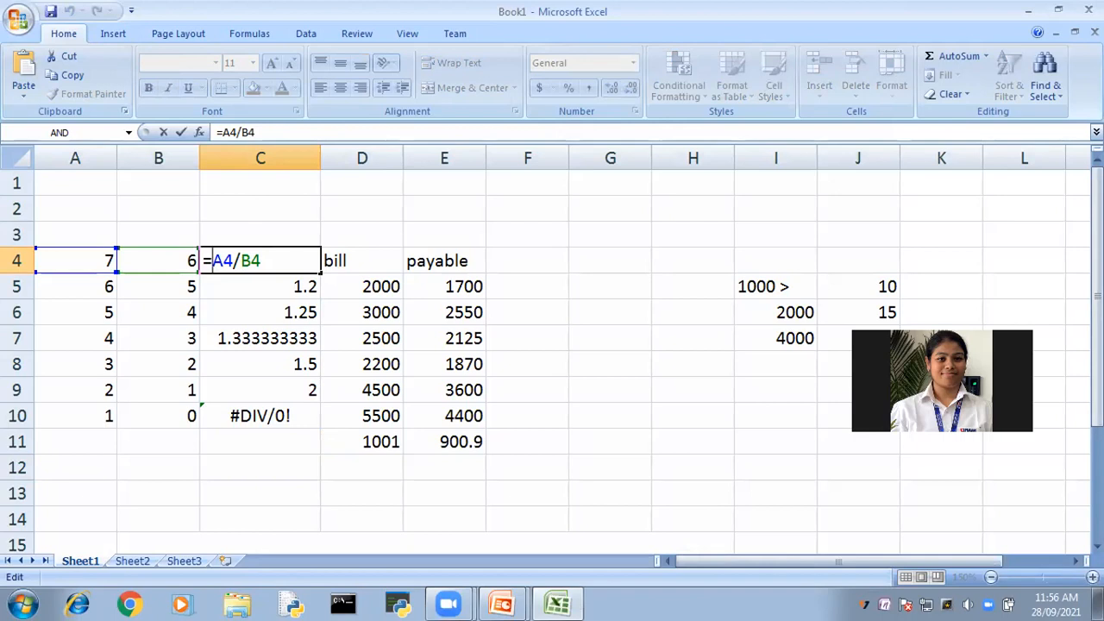
text(if)
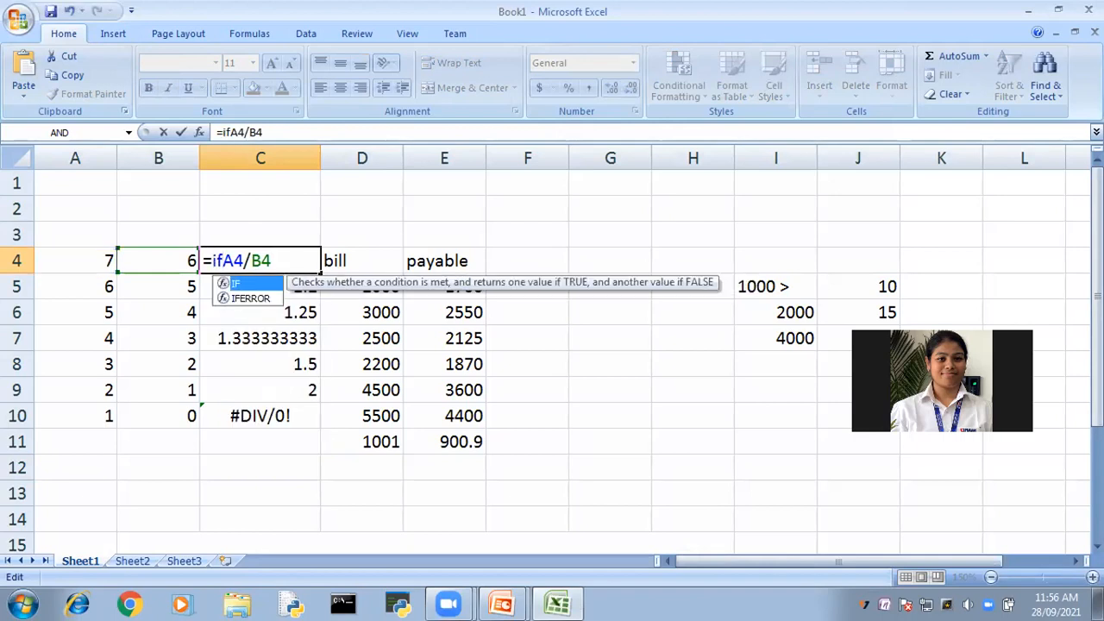
key(Down)
key(Tab)
key(Right)
key(Right)
key(Right)
key(Right)
key(Right)
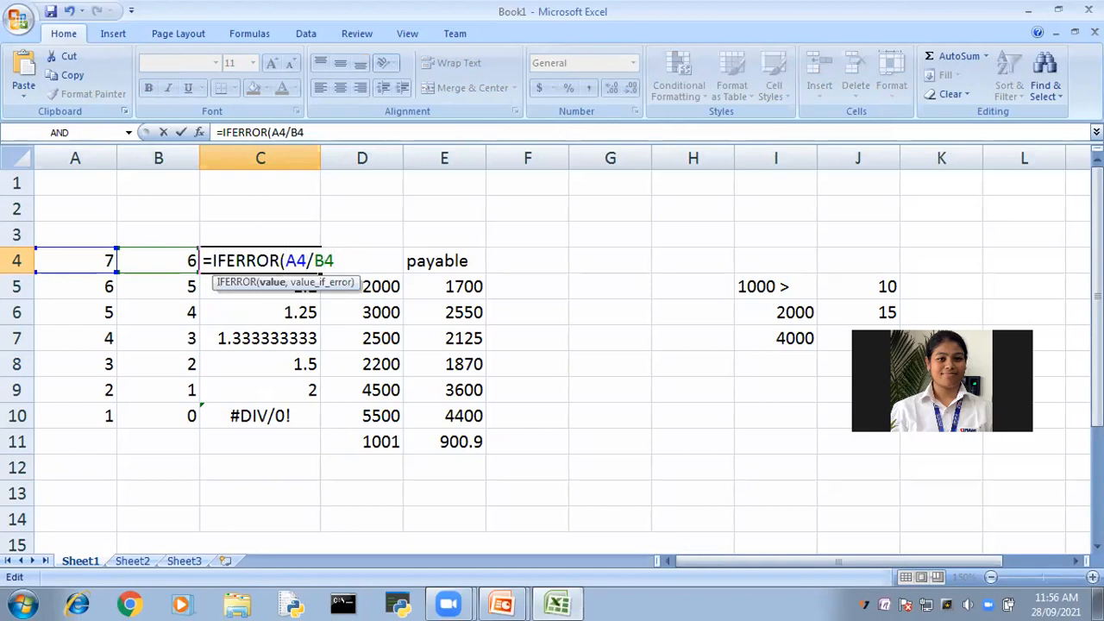
Add "undefined" as the error value so that C4 holds =IFERROR(A4/B4,"undefined")
text(,)
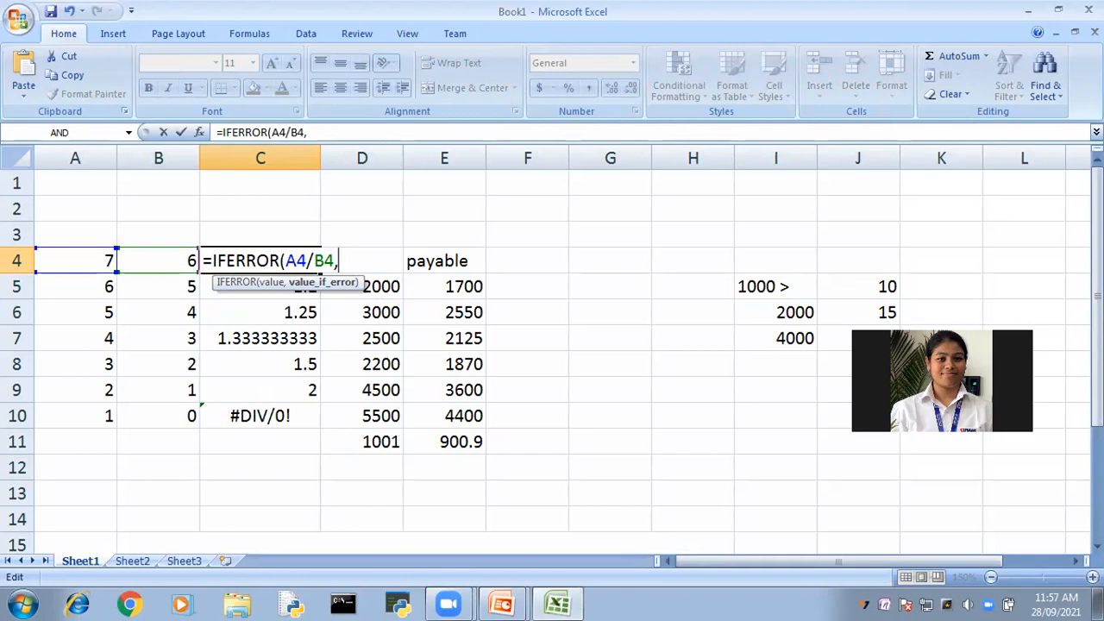
text("undefined"))
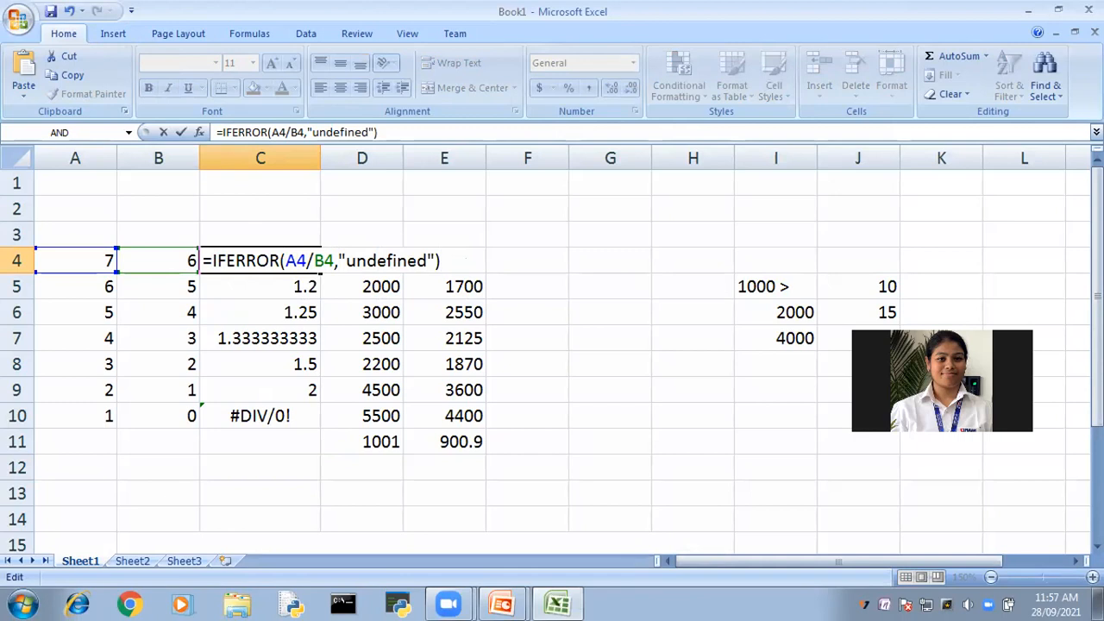
key(Return)
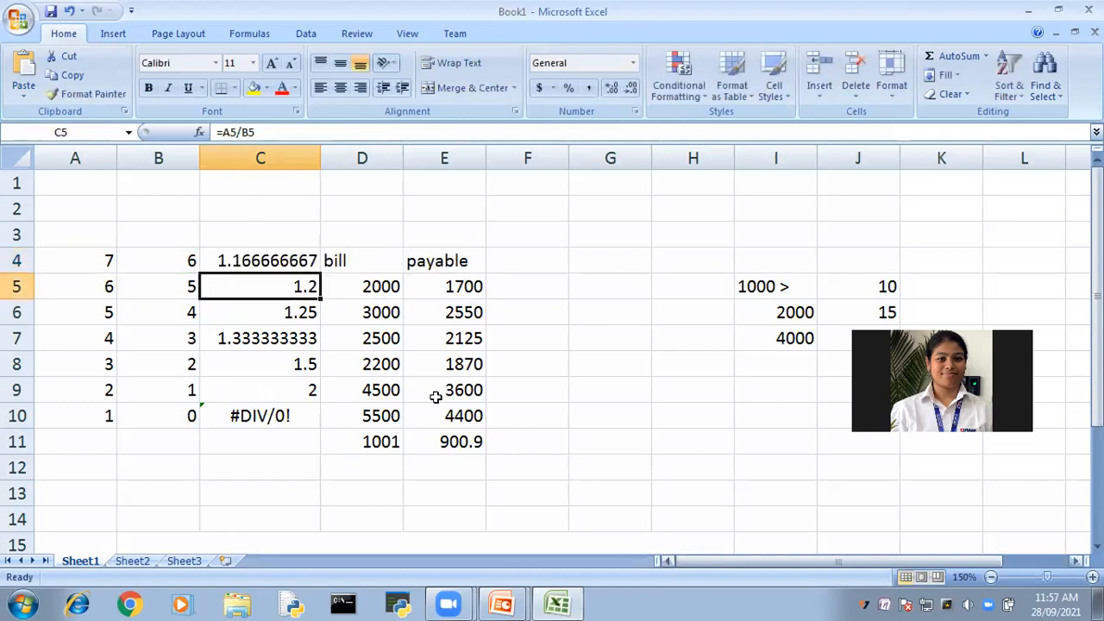
Fill the IFERROR formula from C4 down to C10 and select C10 to check its formula
click(264, 257)
drag(320, 272, 316, 421)
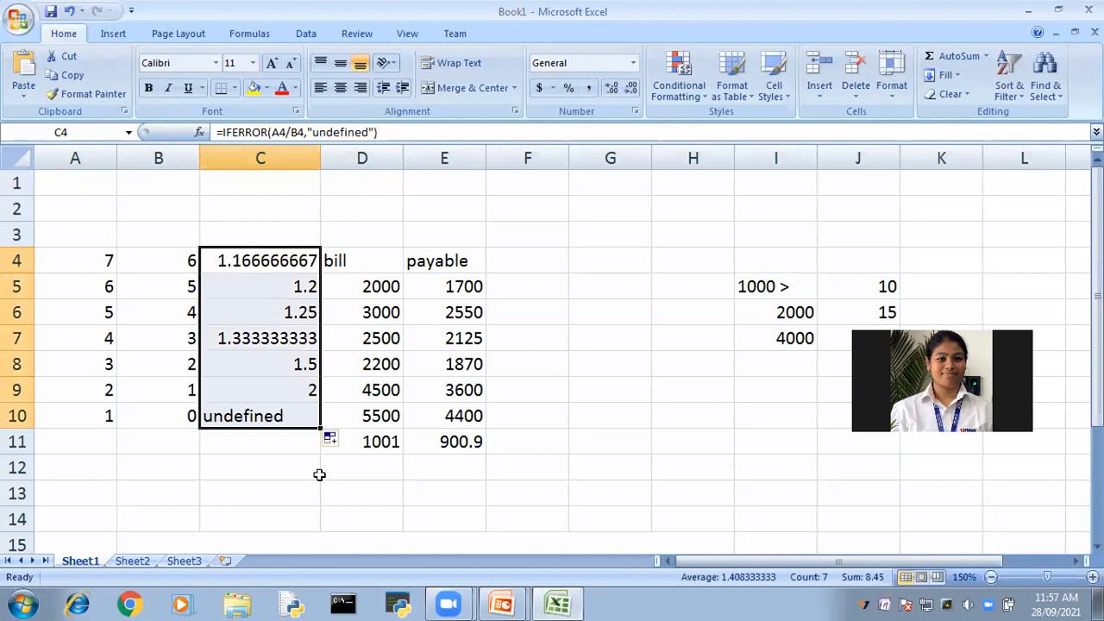
click(263, 420)
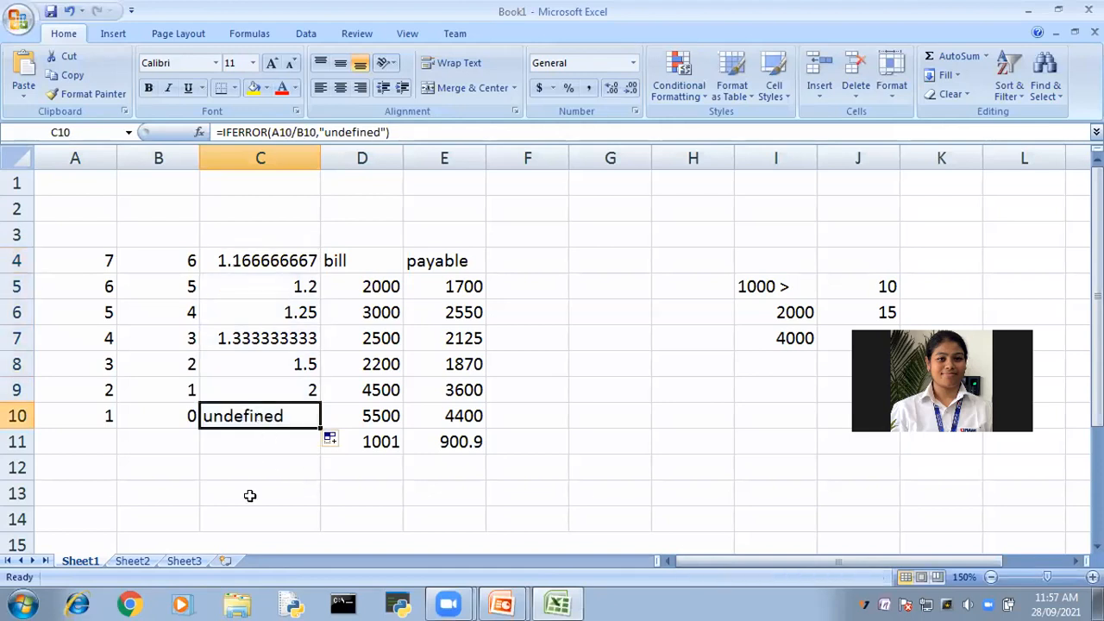